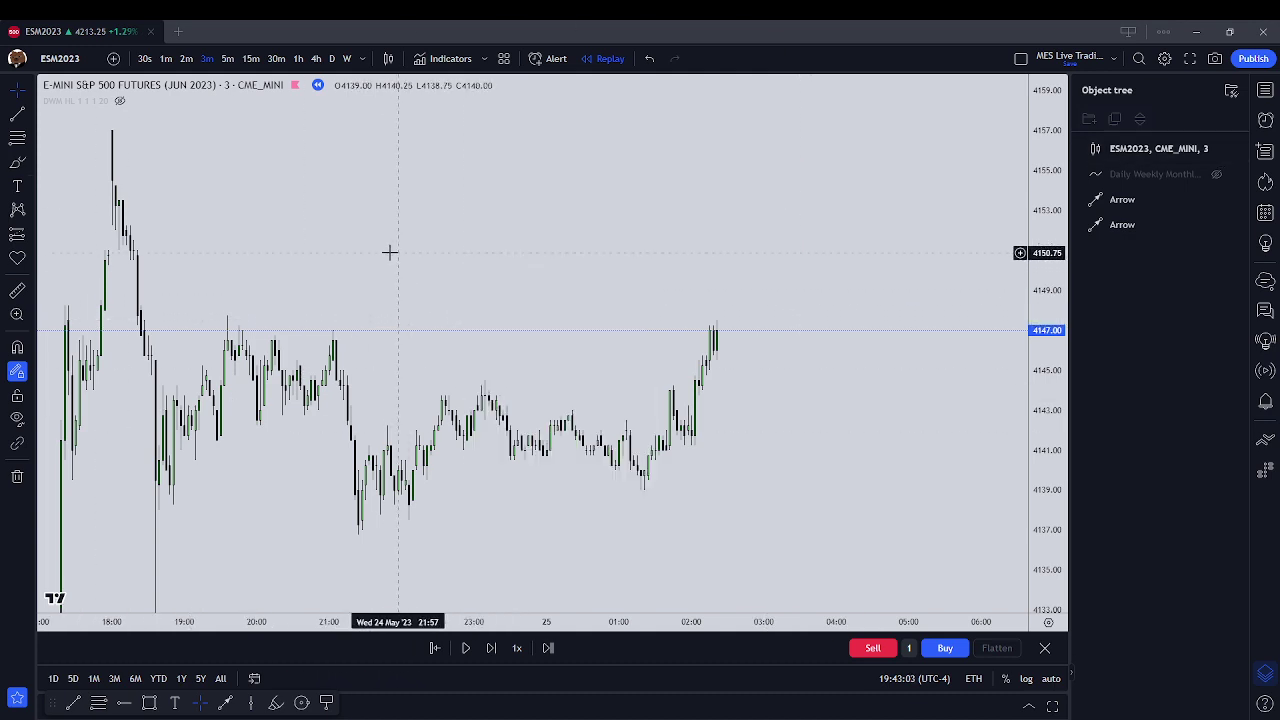
# Draw a rectangle over the down move into the low just after 01:00, spanning about 4138.75 to 4142
pyautogui.scroll(2, 758, 488)
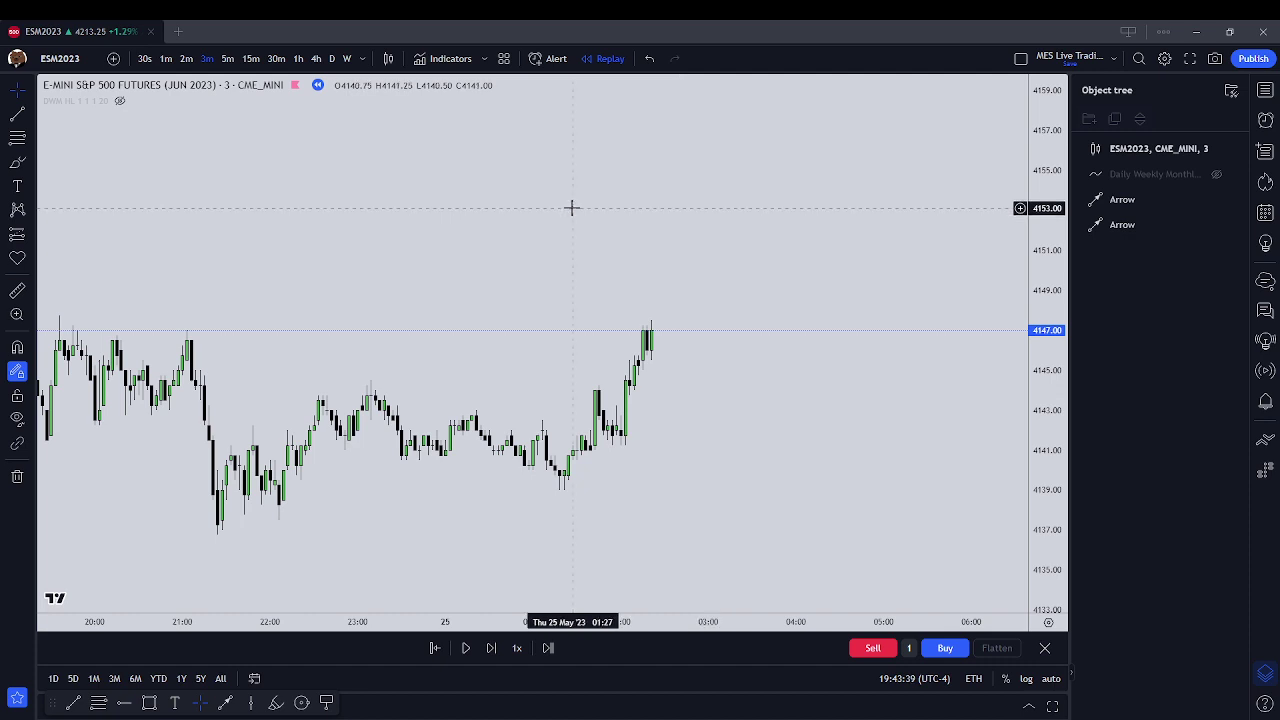
pyautogui.scroll(-2, 568, 208)
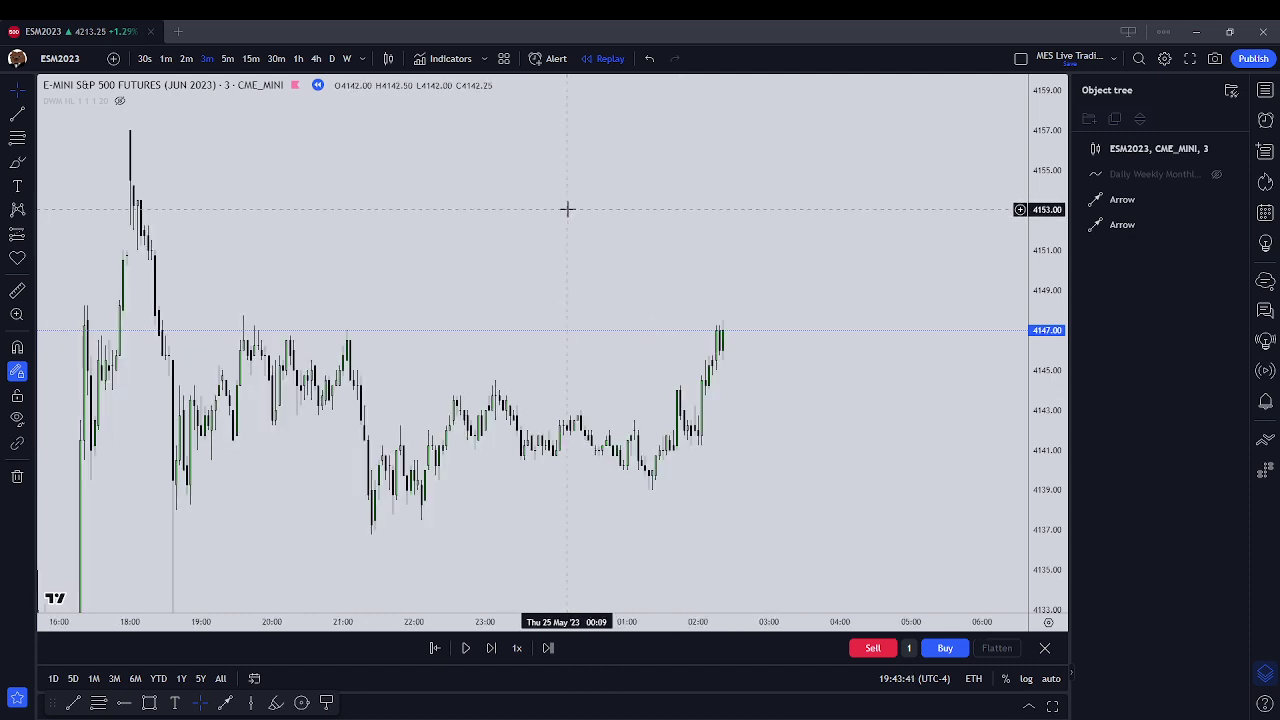
pyautogui.scroll(2, 757, 287)
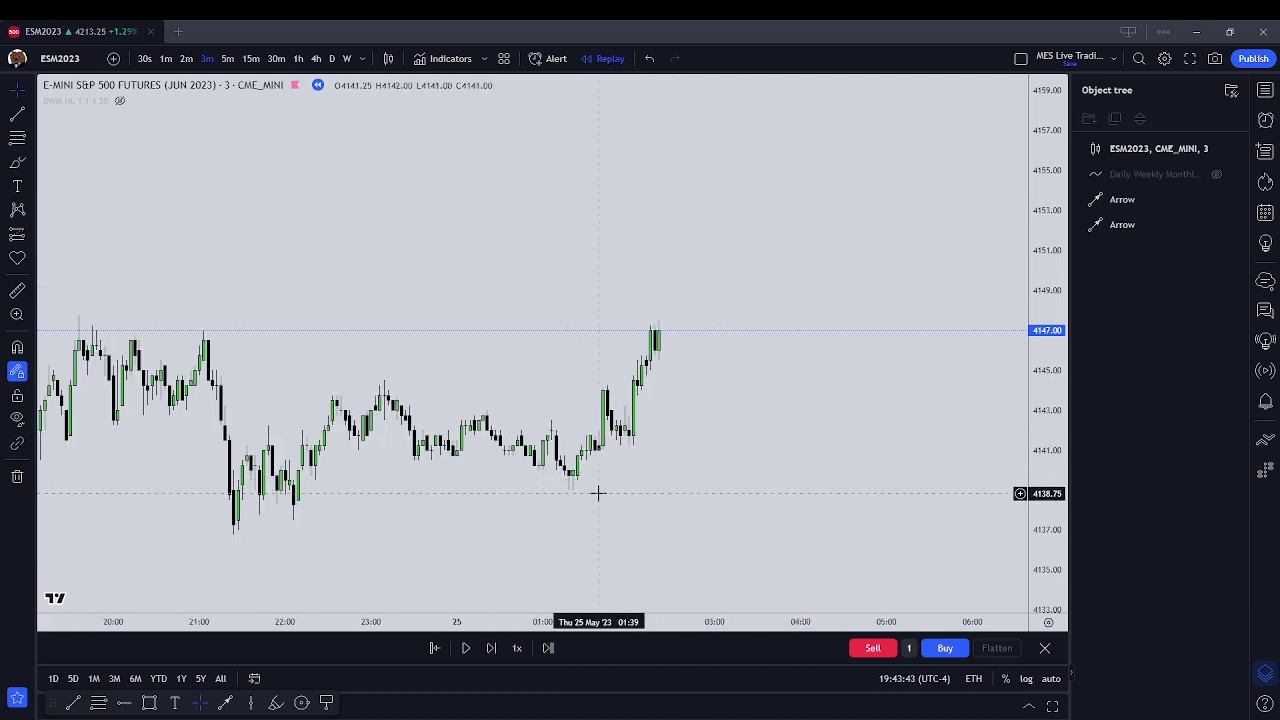
pyautogui.scroll(3, 666, 480)
pyautogui.moveTo(522, 508); pyautogui.dragTo(594, 511)
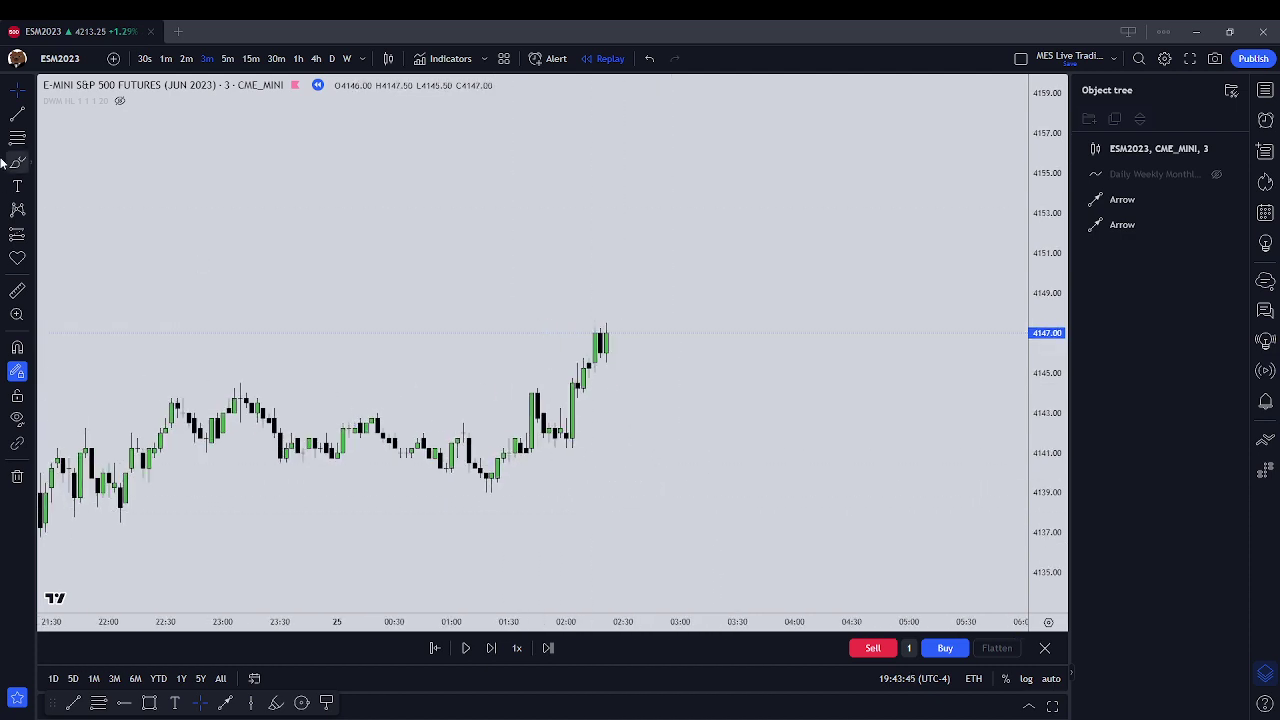
pyautogui.click(35, 163)
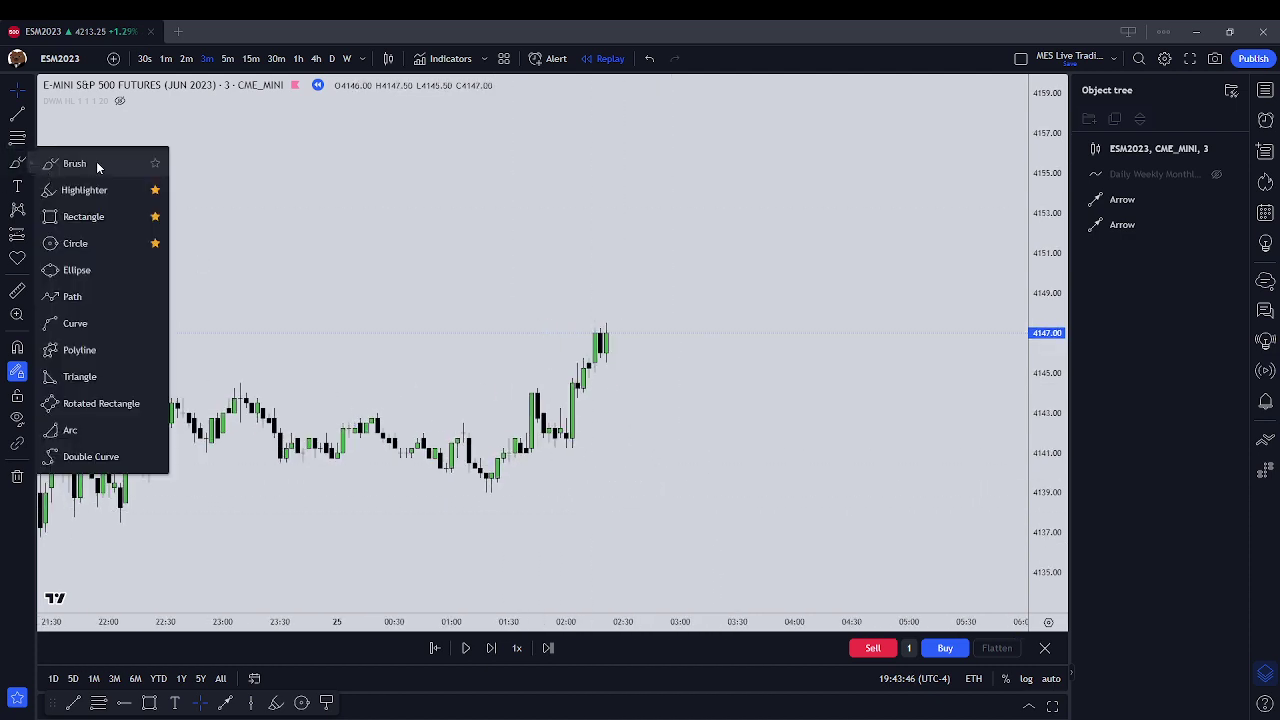
pyautogui.click(90, 217)
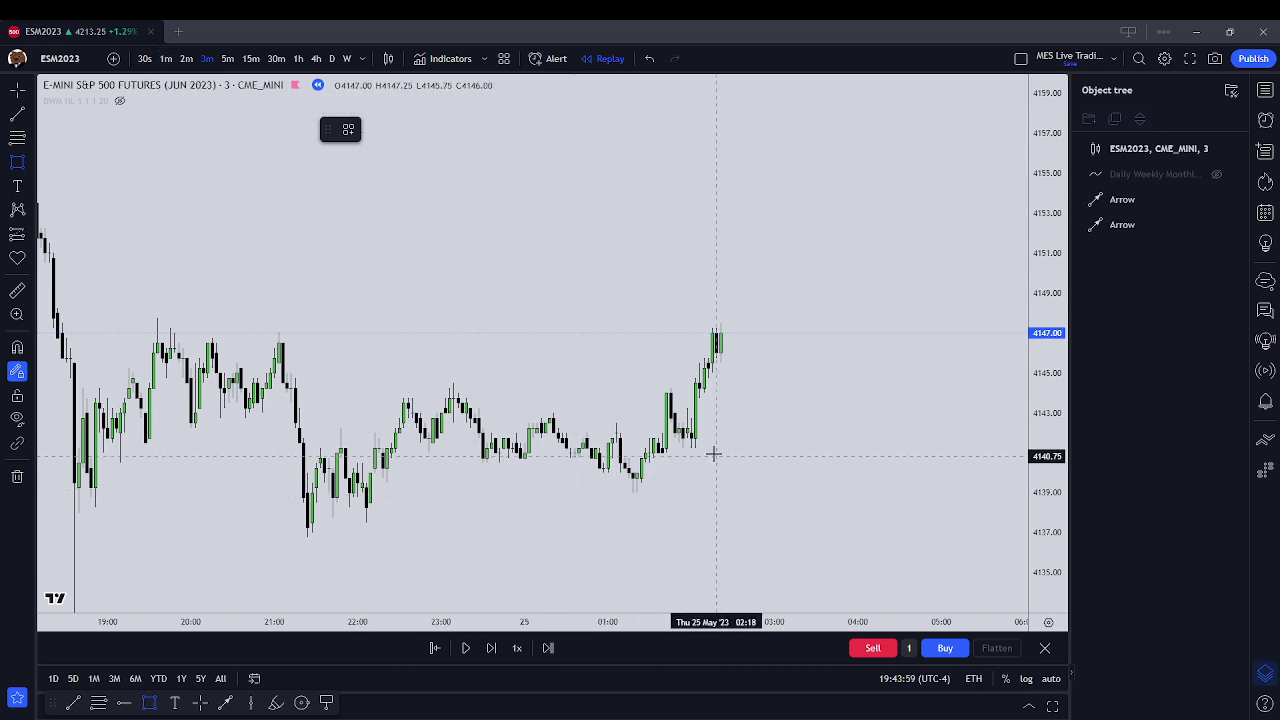
pyautogui.scroll(2, 591, 467)
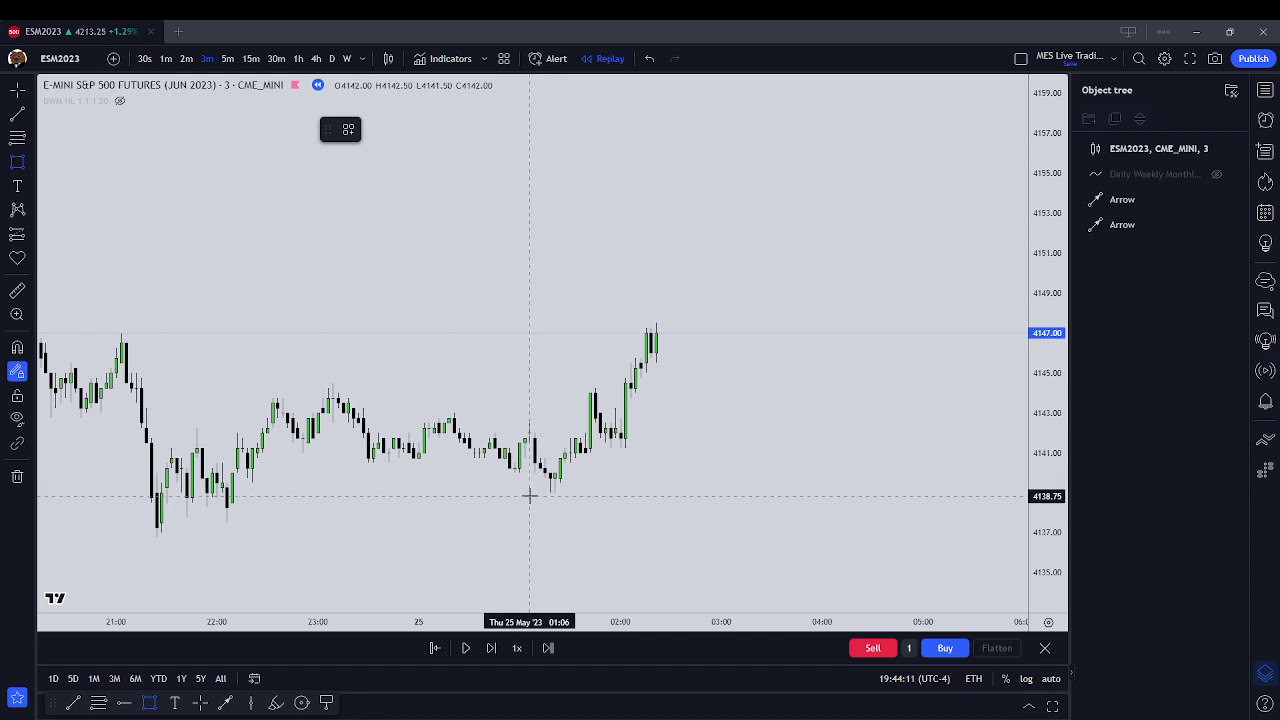
pyautogui.moveTo(530, 495)
pyautogui.mouseDown()
pyautogui.moveTo(557, 497)
pyautogui.moveTo(555, 433)
pyautogui.mouseUp()
pyautogui.click(497, 503)
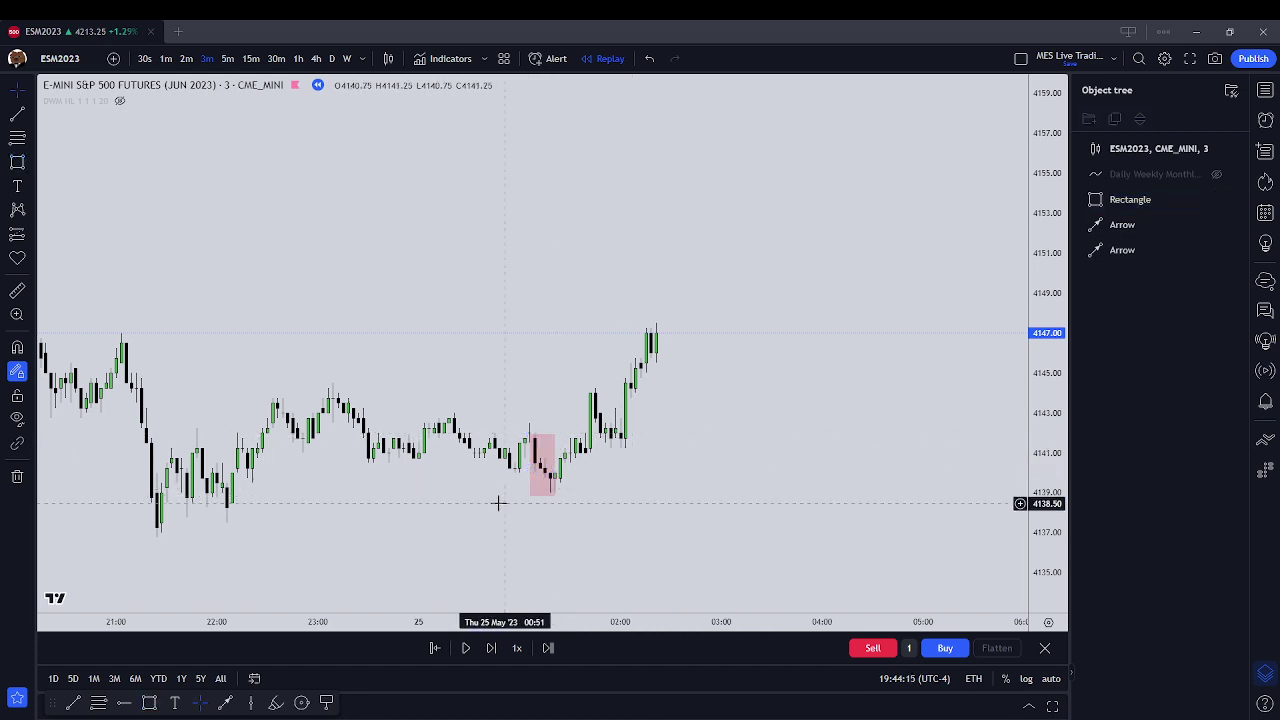
# Raise the rectangle's lower edge to the swing low at about 4139.00
pyautogui.click(543, 495)
pyautogui.moveTo(543, 495); pyautogui.dragTo(543, 492)
pyautogui.click(664, 476)
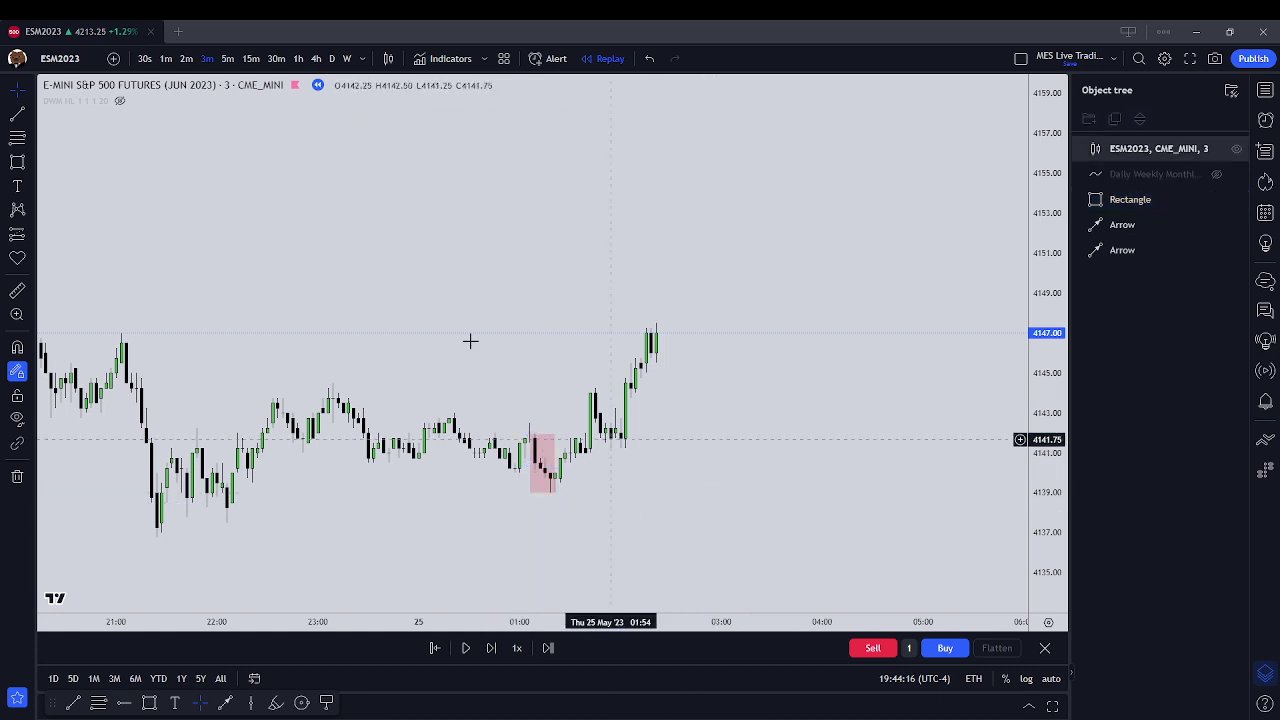
# Draw a horizontal arrow backward in time at 4139.75, from 01:39 through the rectangle to 22:54 on 24 May
pyautogui.click(16, 120)
pyautogui.press('Escape')
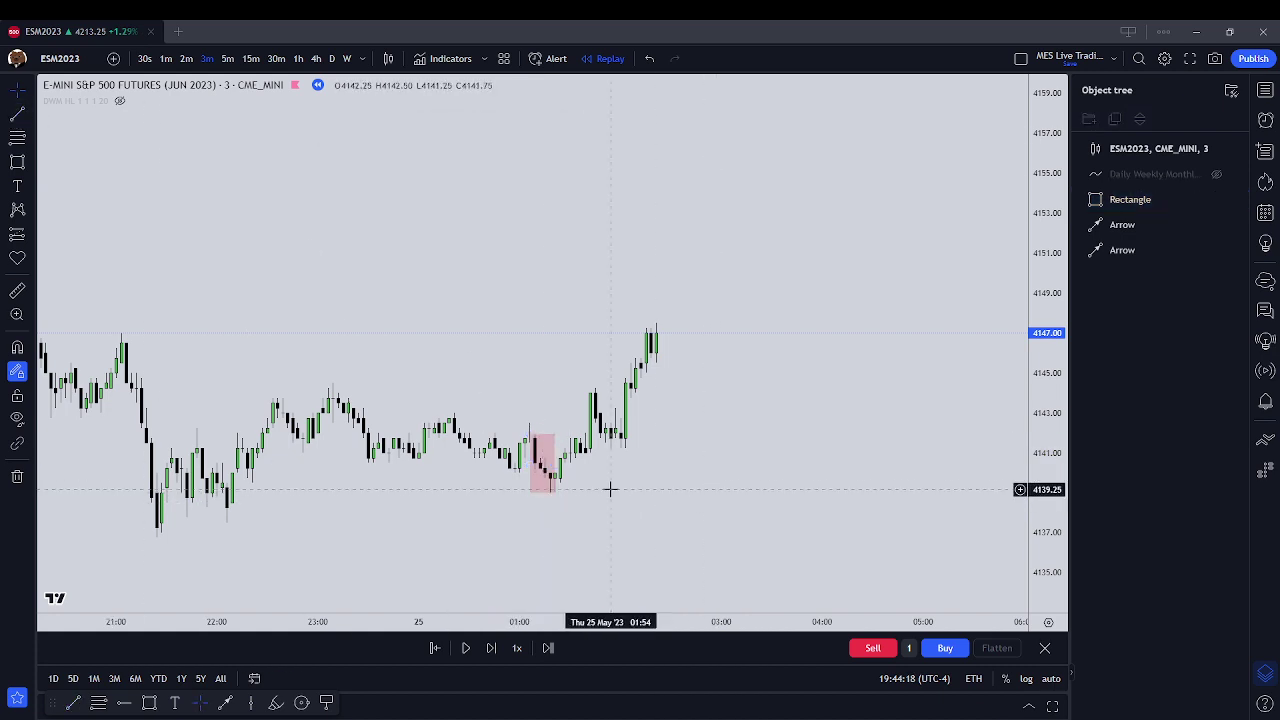
pyautogui.click(32, 118)
pyautogui.click(103, 137)
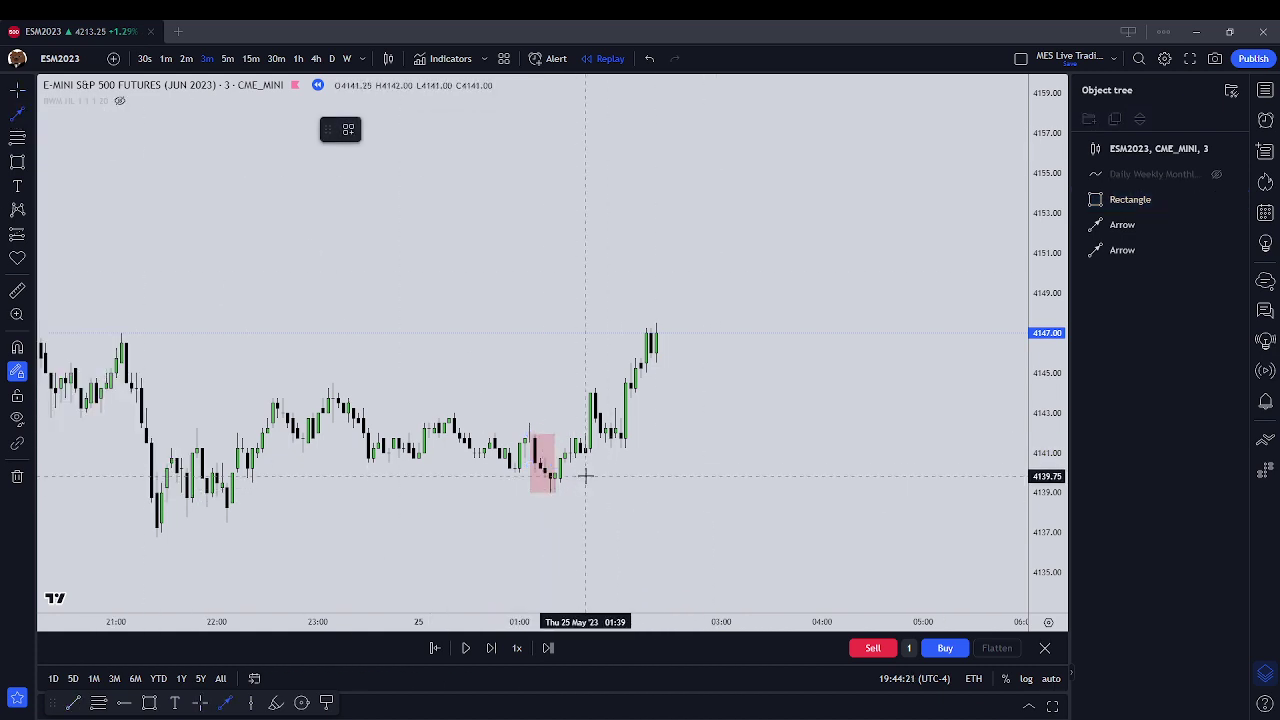
pyautogui.click(585, 476)
pyautogui.click(308, 476)
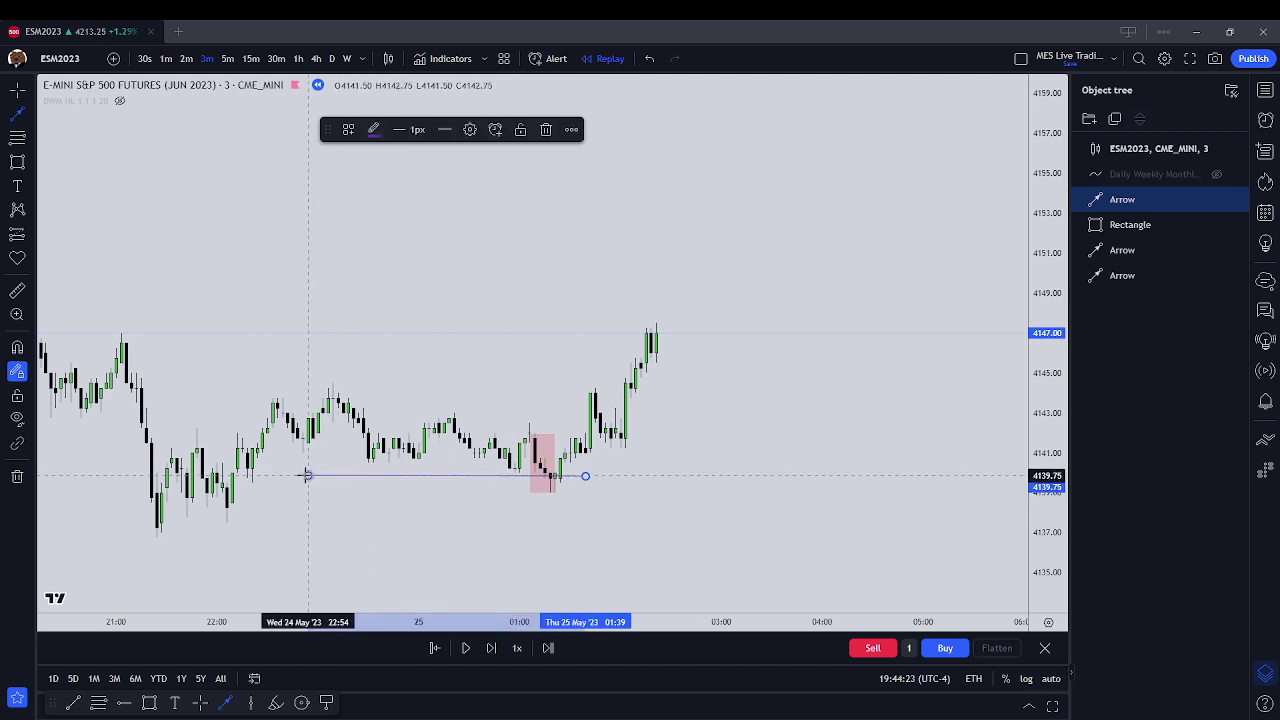
pyautogui.press('Escape')
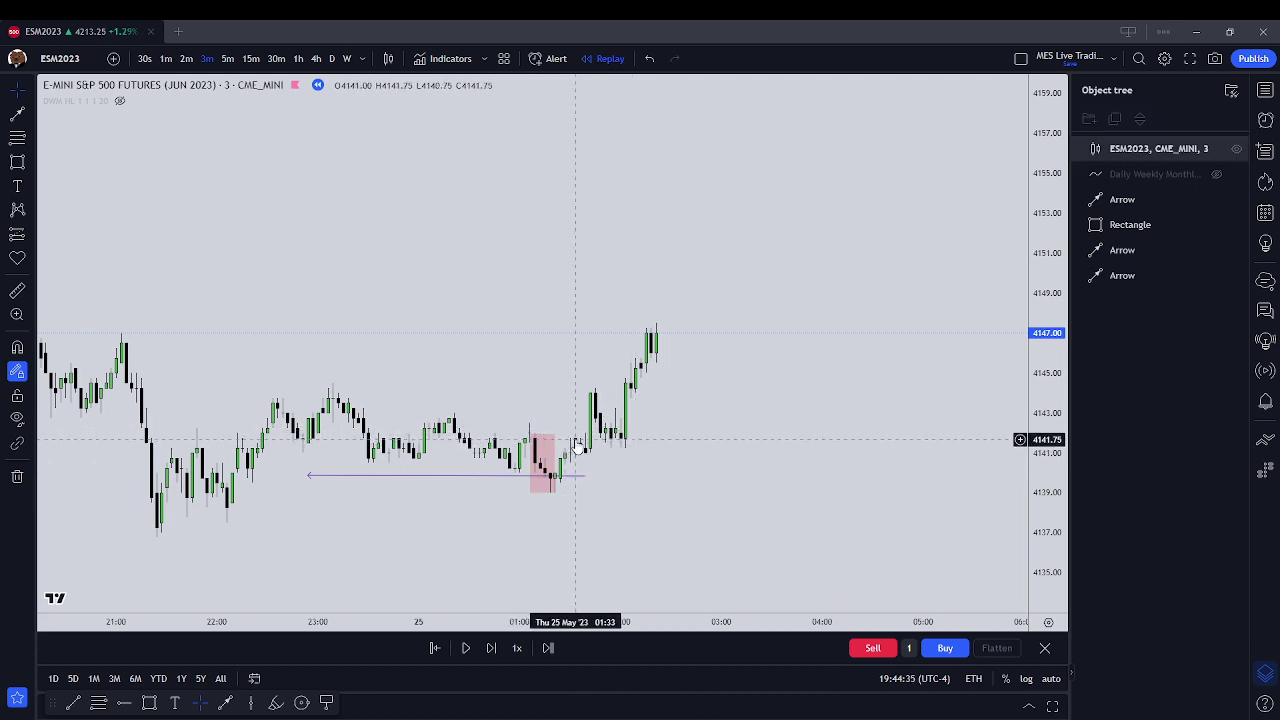
# Draw an arrow from beside the latest candles at 4146.50 back to the earlier high near 21:00 at 4147.25
pyautogui.click(17, 115)
pyautogui.click(670, 341)
pyautogui.click(131, 329)
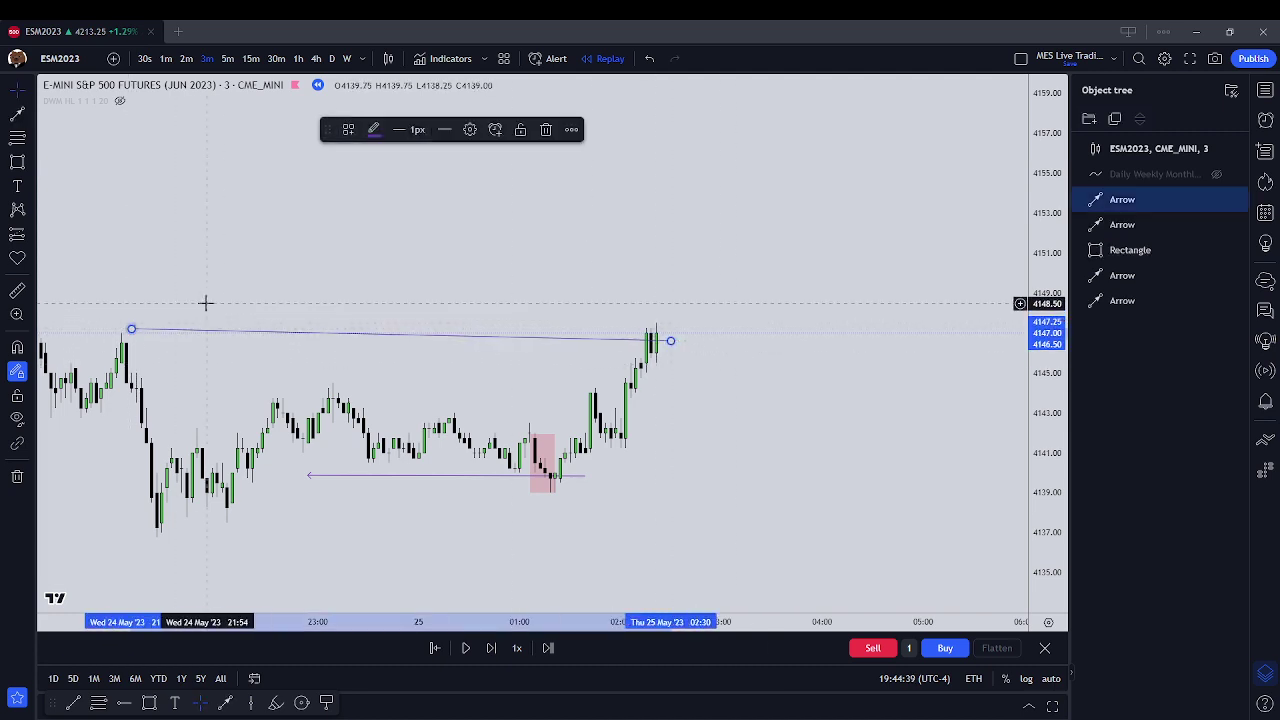
pyautogui.moveTo(207, 303); pyautogui.dragTo(280, 308)
pyautogui.scroll(-2, 300, 308)
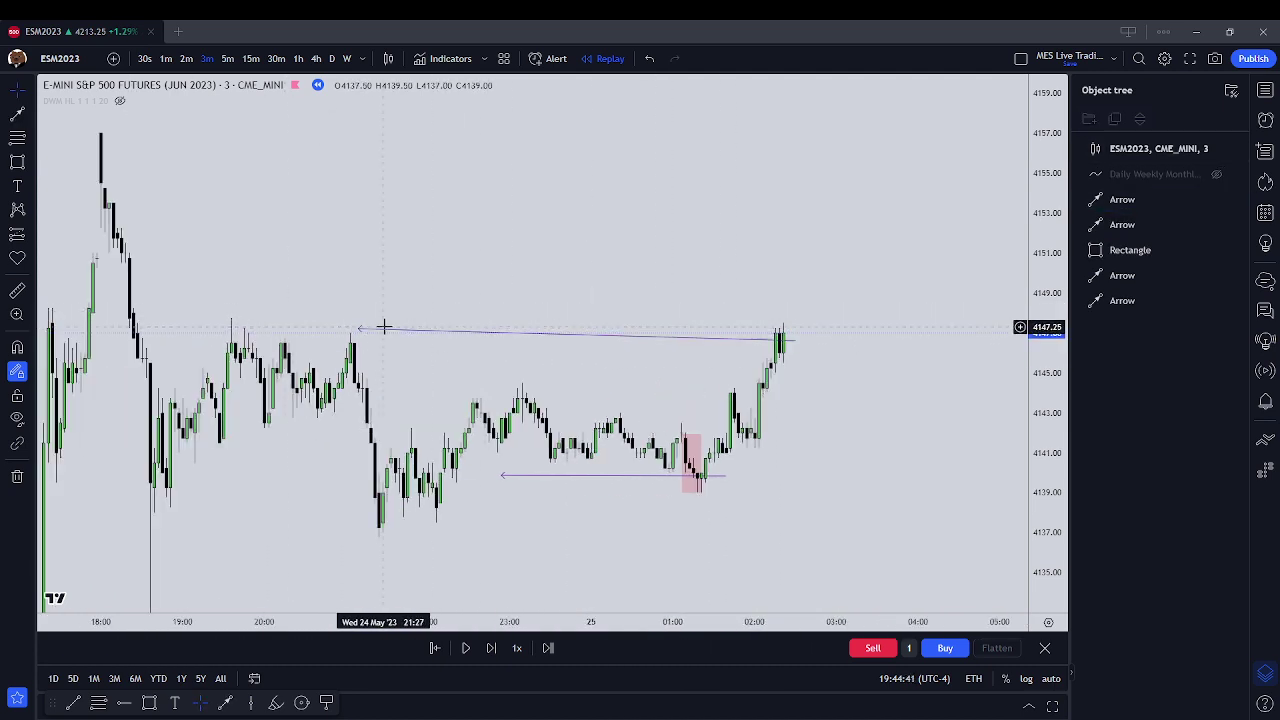
# Delete the upper arrow, the rectangle and the lower arrow from the chart
pyautogui.click(716, 342)
pyautogui.click(537, 129)
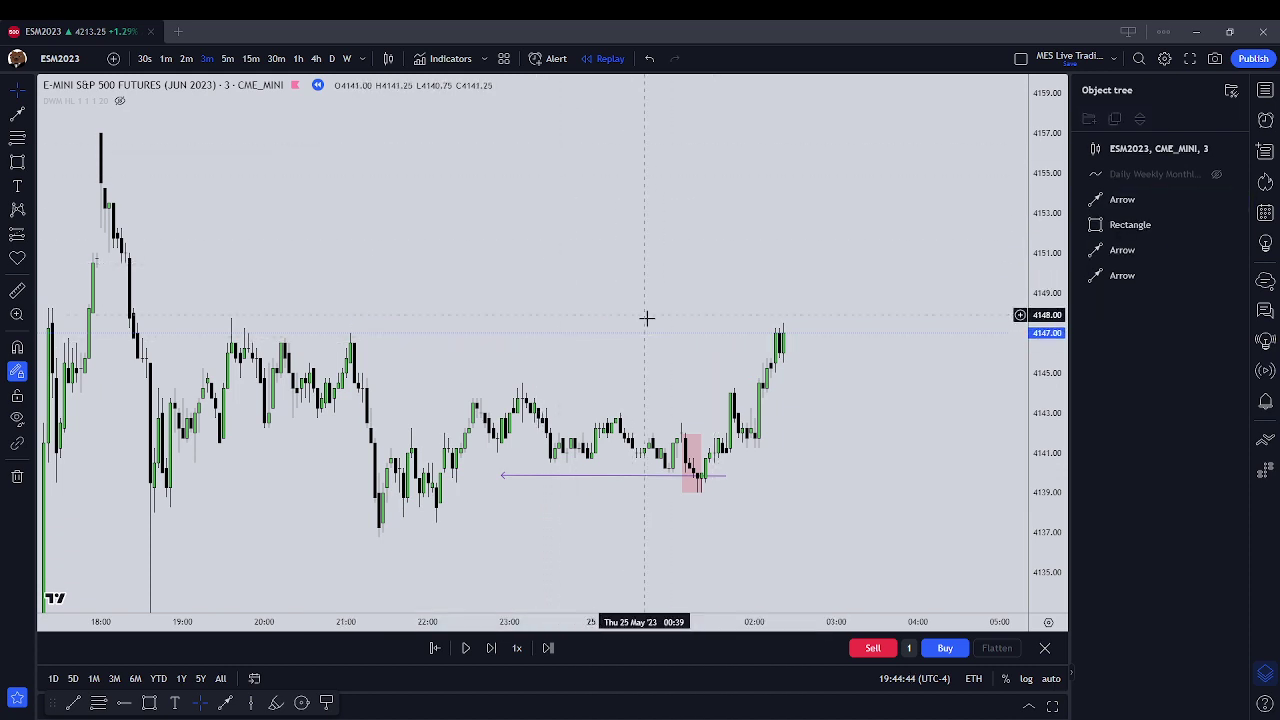
pyautogui.click(699, 462)
pyautogui.click(543, 129)
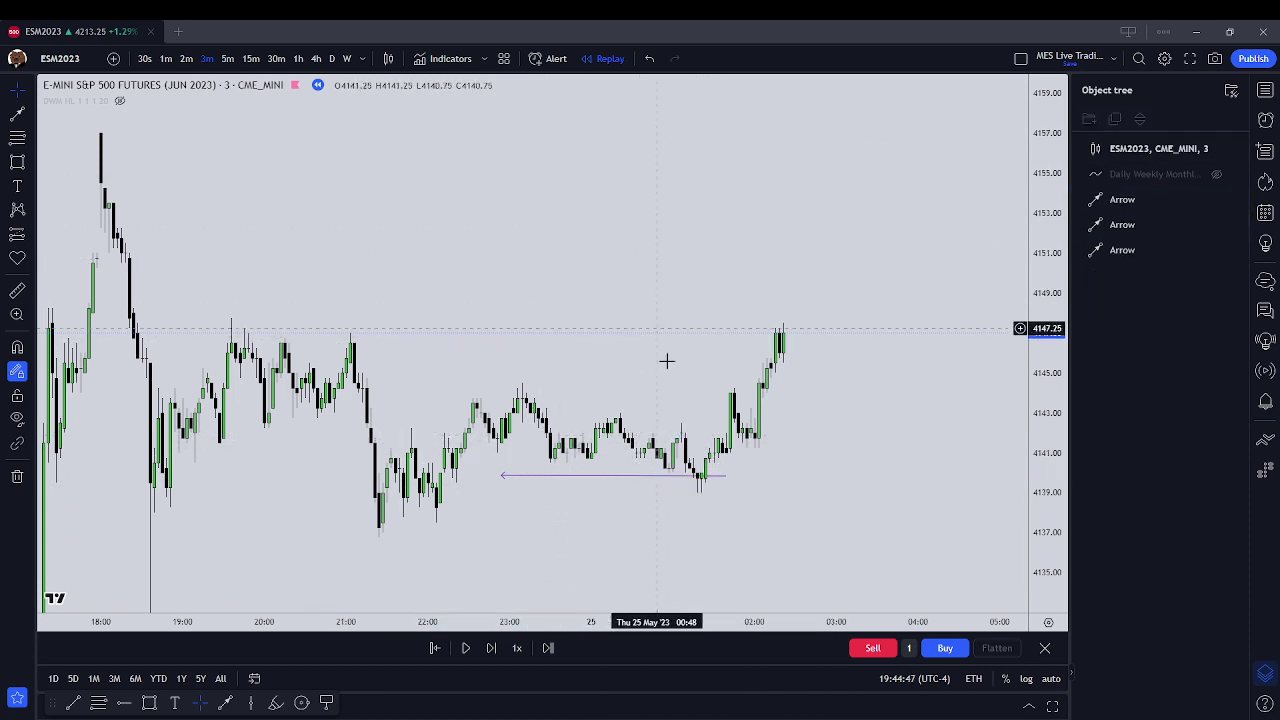
pyautogui.click(694, 476)
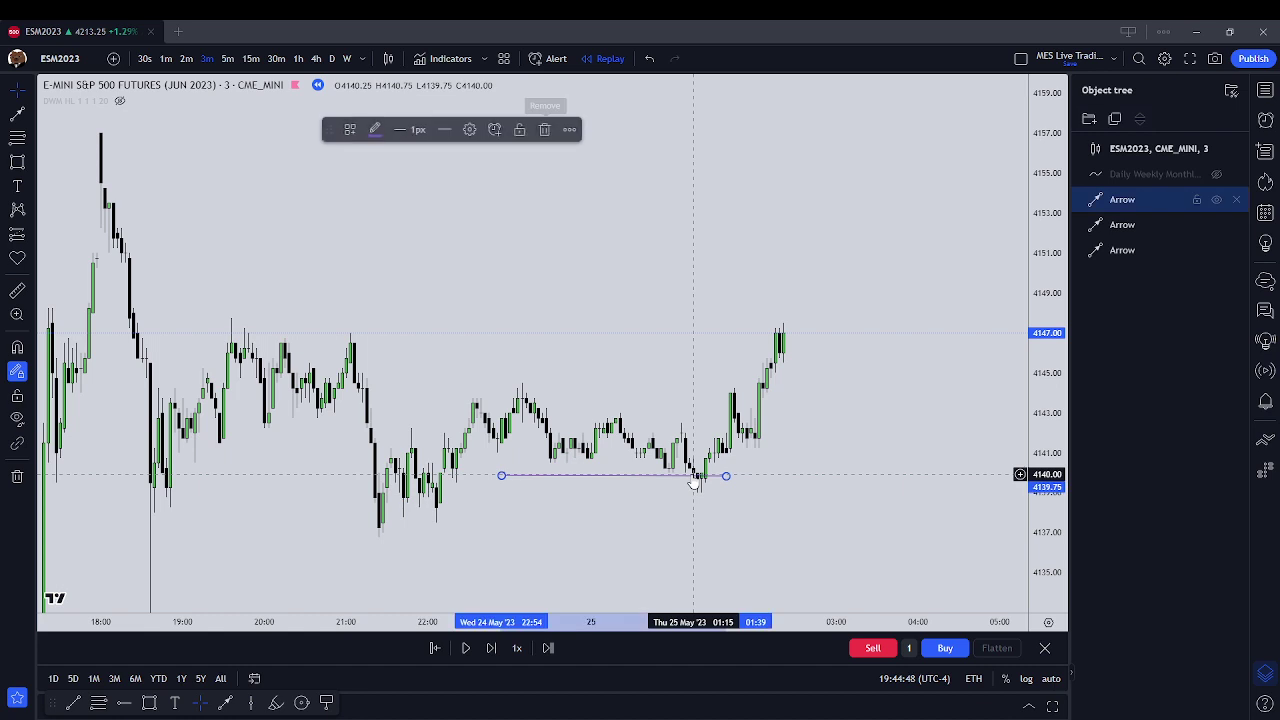
pyautogui.click(548, 129)
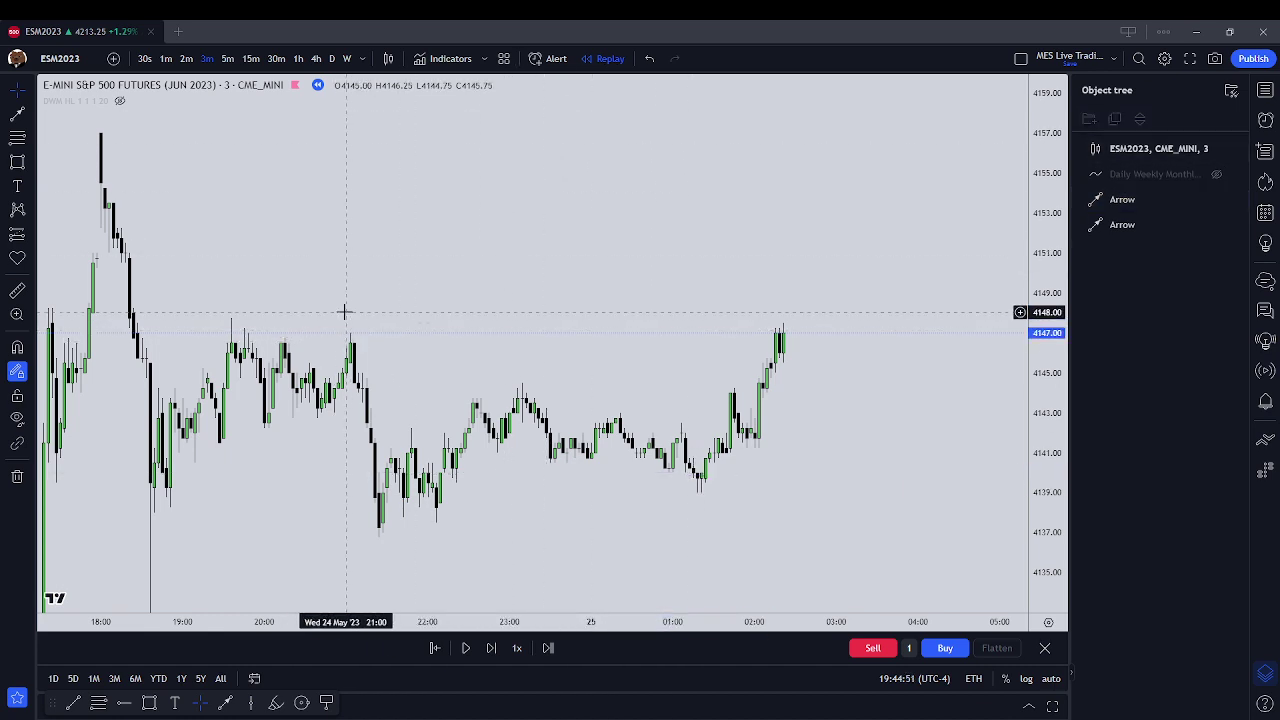
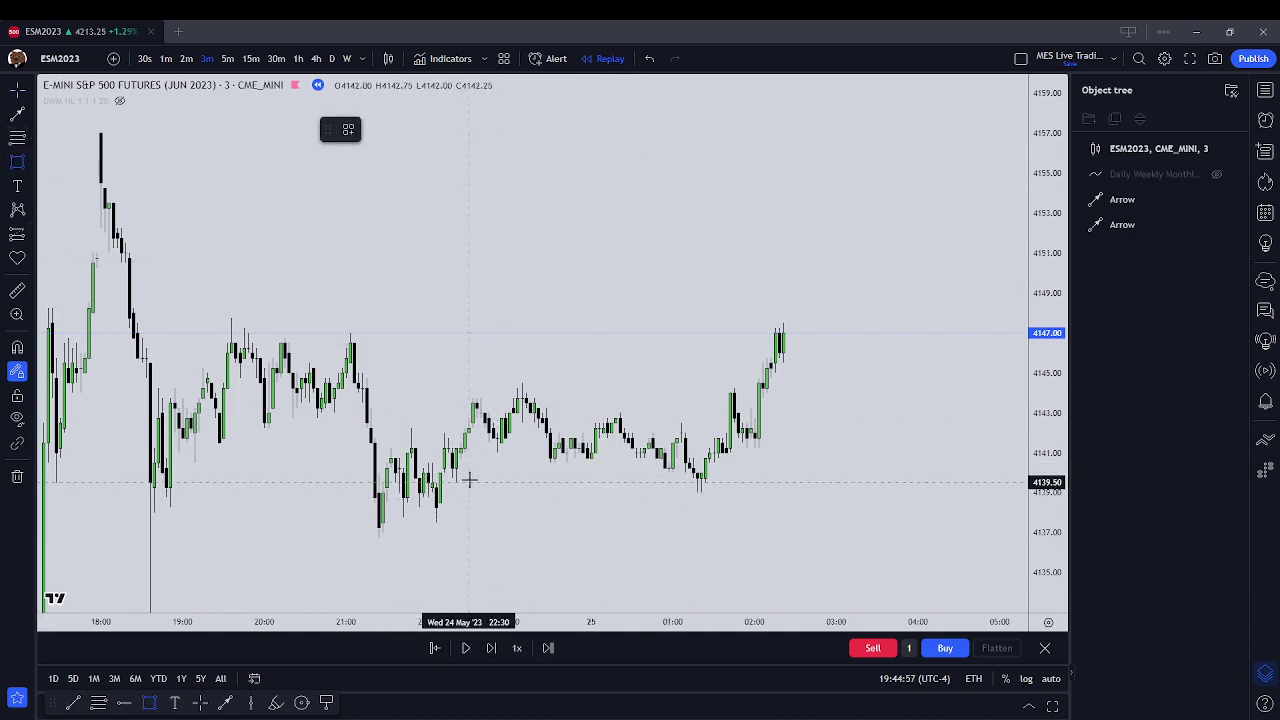
# Draw a rectangle over the rising candles from 22:18 at 4140.00 up to about 22:39 at about 4143.75
pyautogui.click(453, 465)
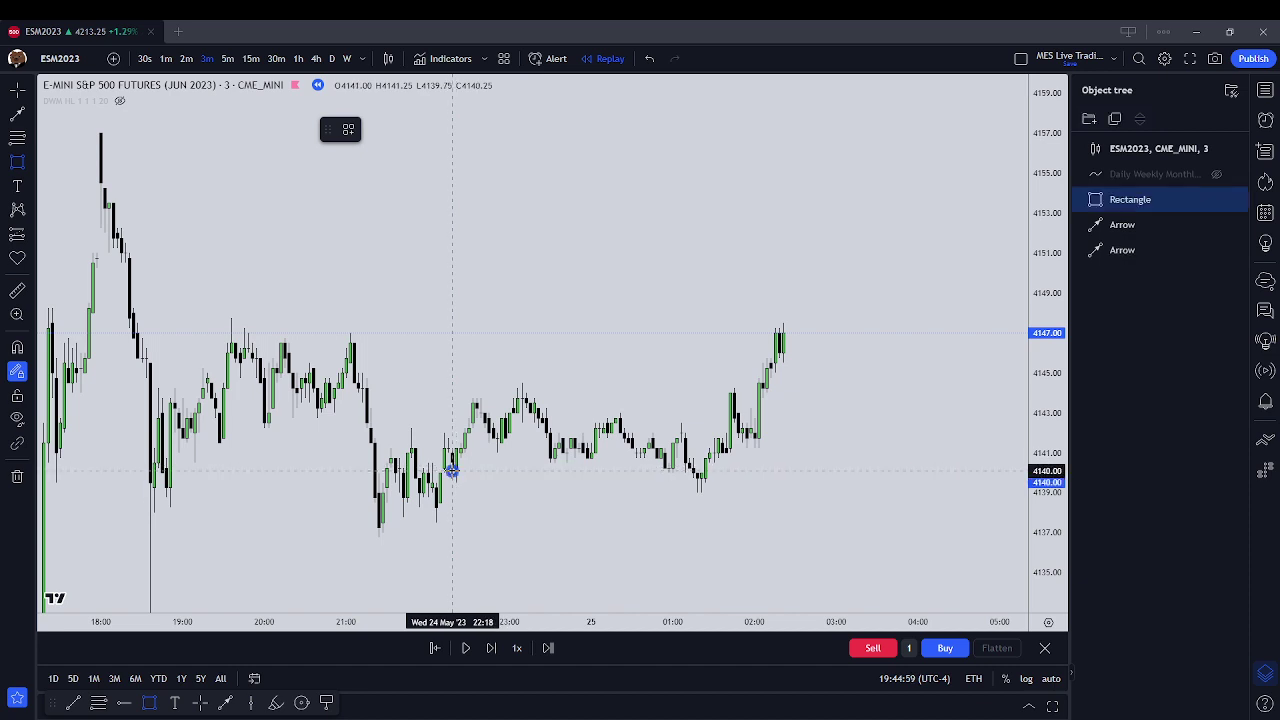
pyautogui.click(481, 396)
pyautogui.click(538, 376)
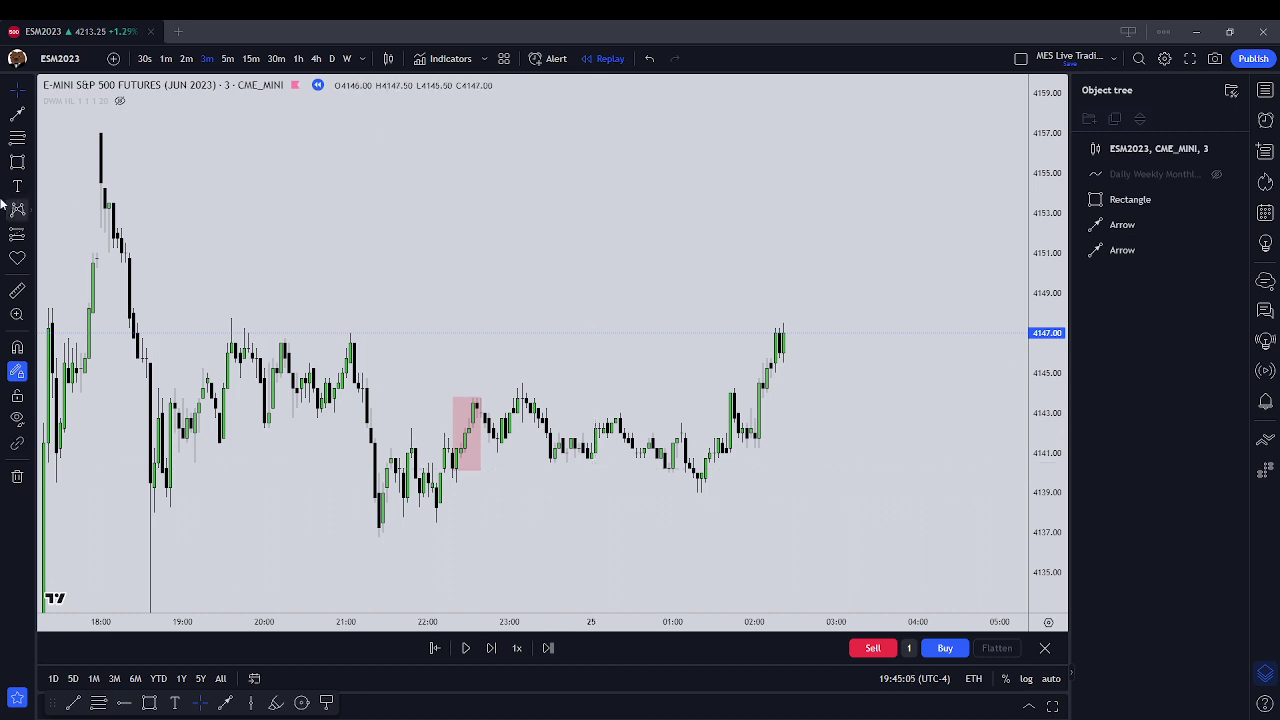
# Draw a nearly horizontal arrow at about 4139.00 from the 01:30 swing low back to 22:24 beneath the rectangle
pyautogui.click(15, 118)
pyautogui.moveTo(713, 492); pyautogui.dragTo(474, 489)
pyautogui.click(464, 489)
pyautogui.click(507, 470)
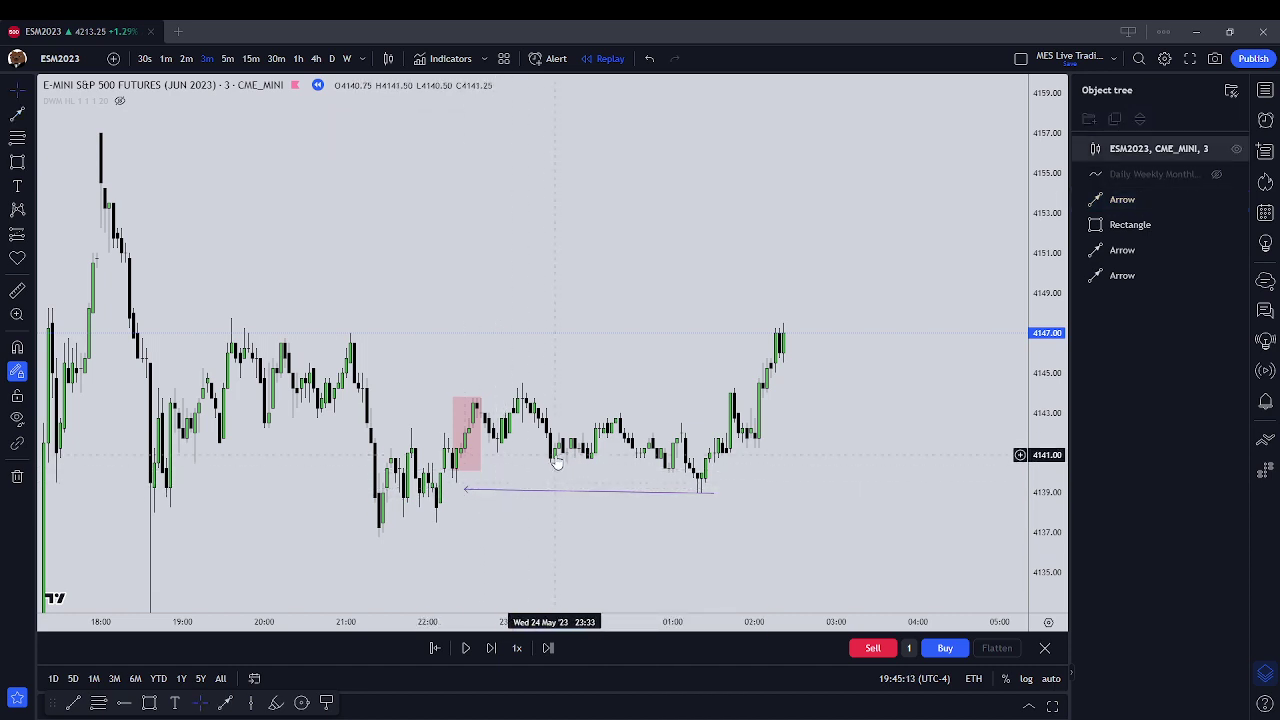
pyautogui.click(453, 492)
pyautogui.moveTo(460, 492)
pyautogui.mouseDown()
pyautogui.moveTo(474, 497)
pyautogui.moveTo(461, 491)
pyautogui.mouseUp()
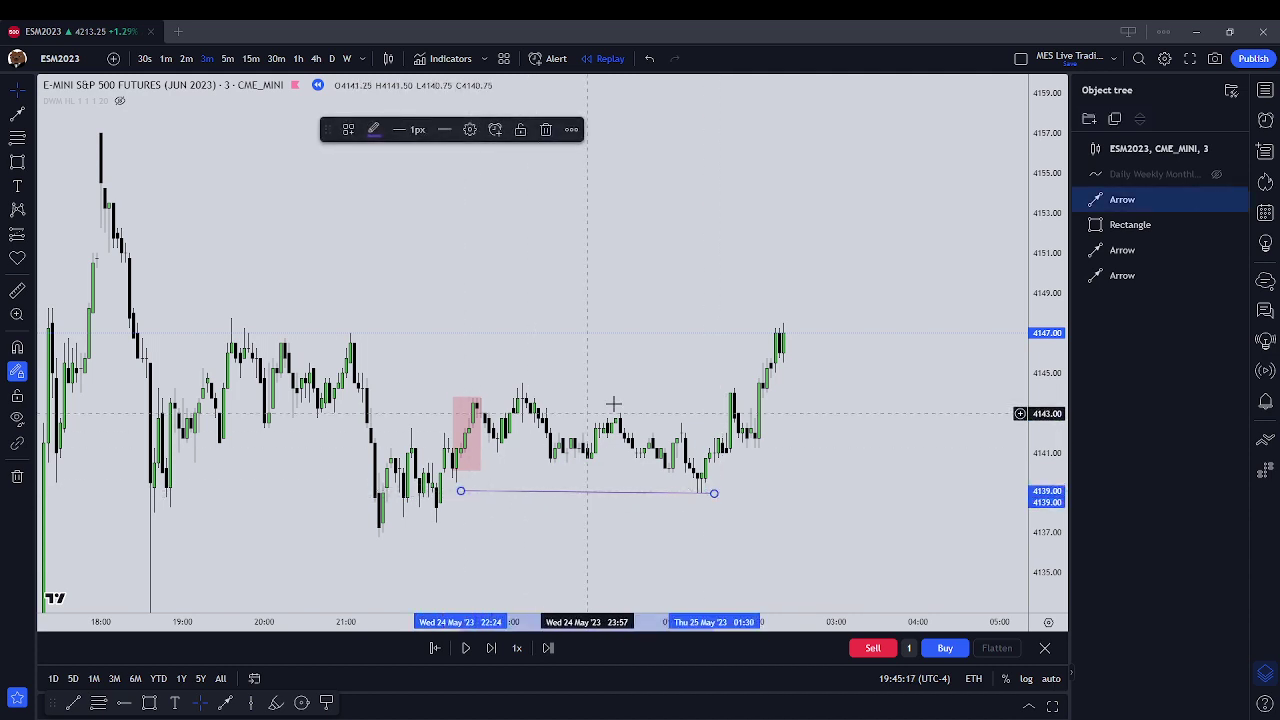
pyautogui.click(561, 320)
pyautogui.rightClick(561, 320)
pyautogui.click(557, 302)
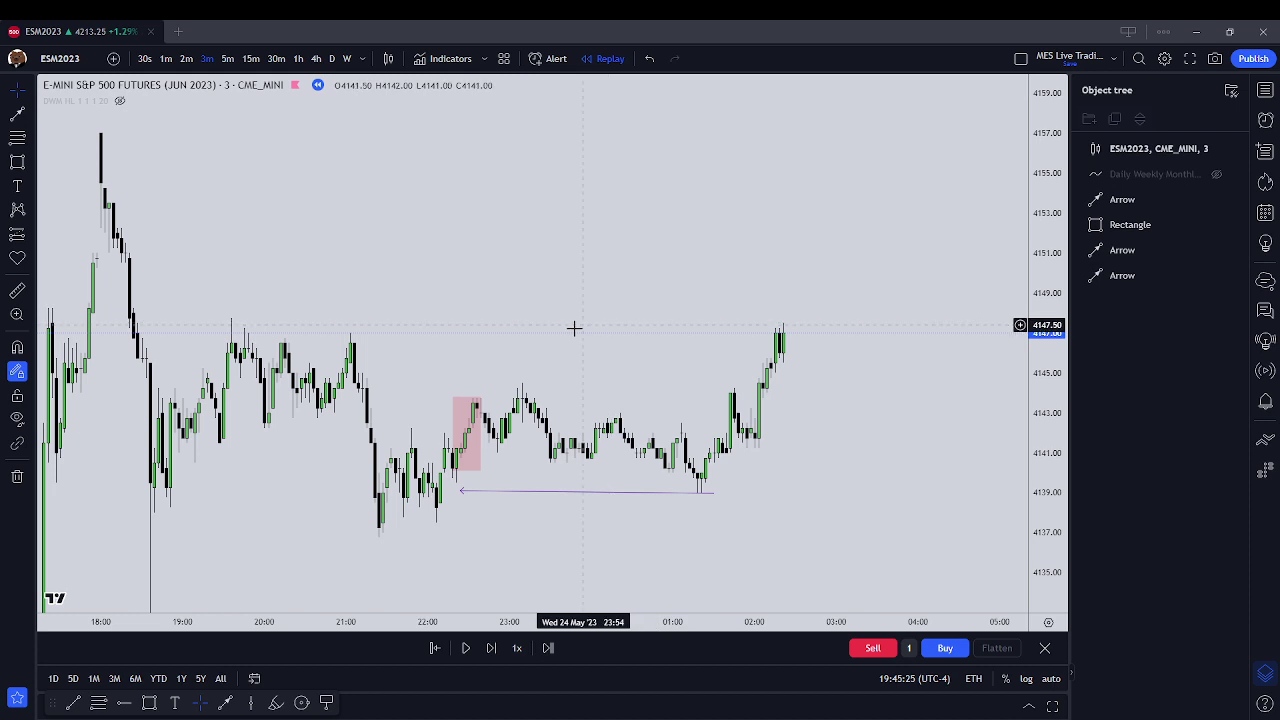
# Delete the arrow under the swing lows and the rectangle from the chart
pyautogui.click(530, 492)
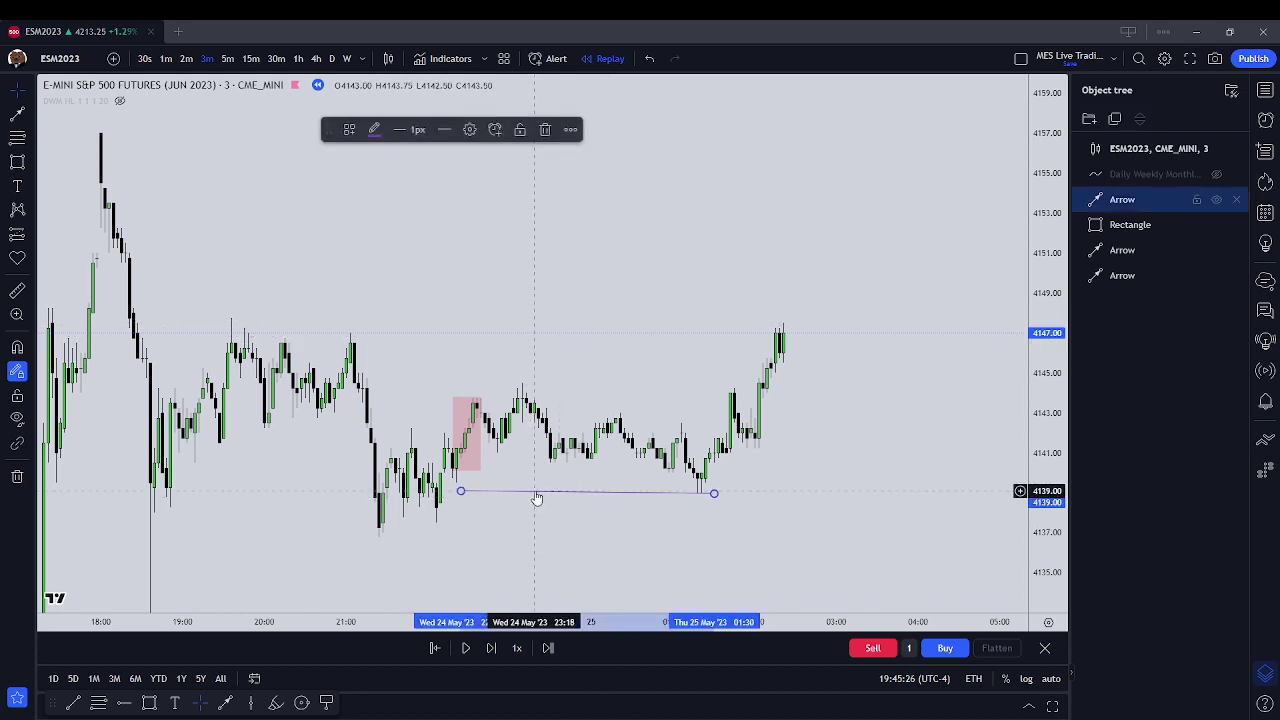
pyautogui.click(546, 130)
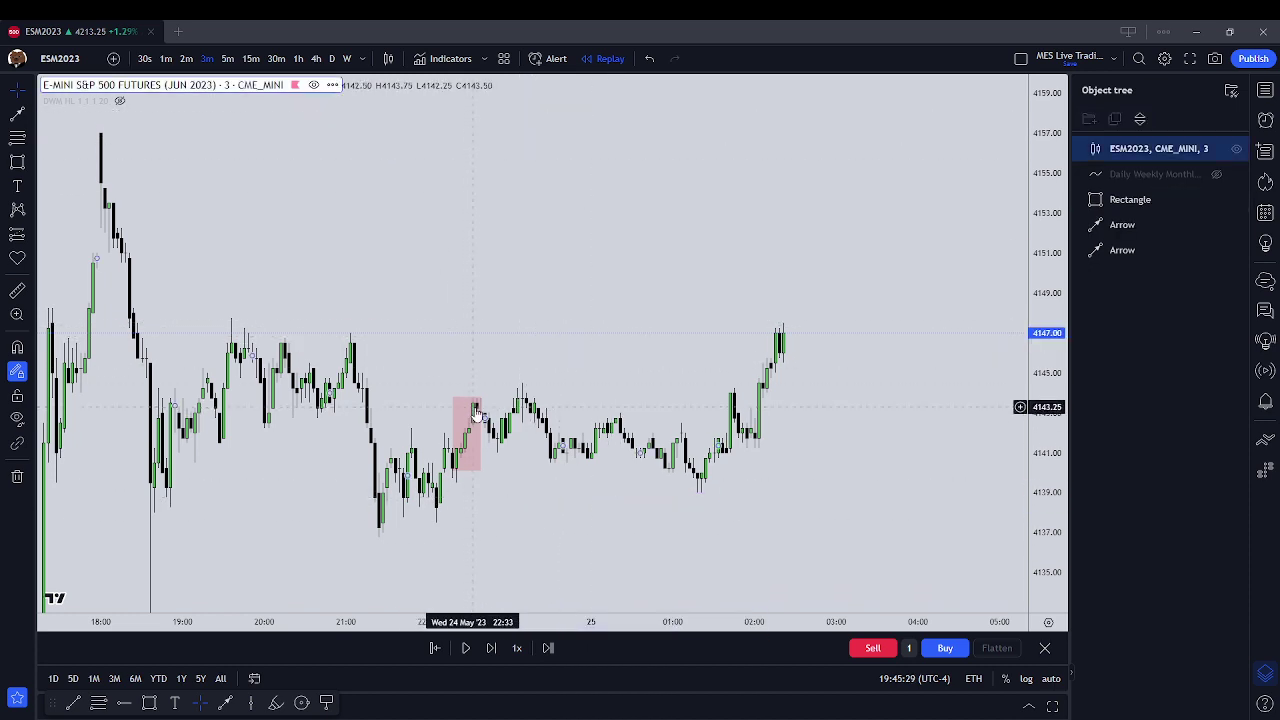
pyautogui.click(466, 433)
pyautogui.click(546, 130)
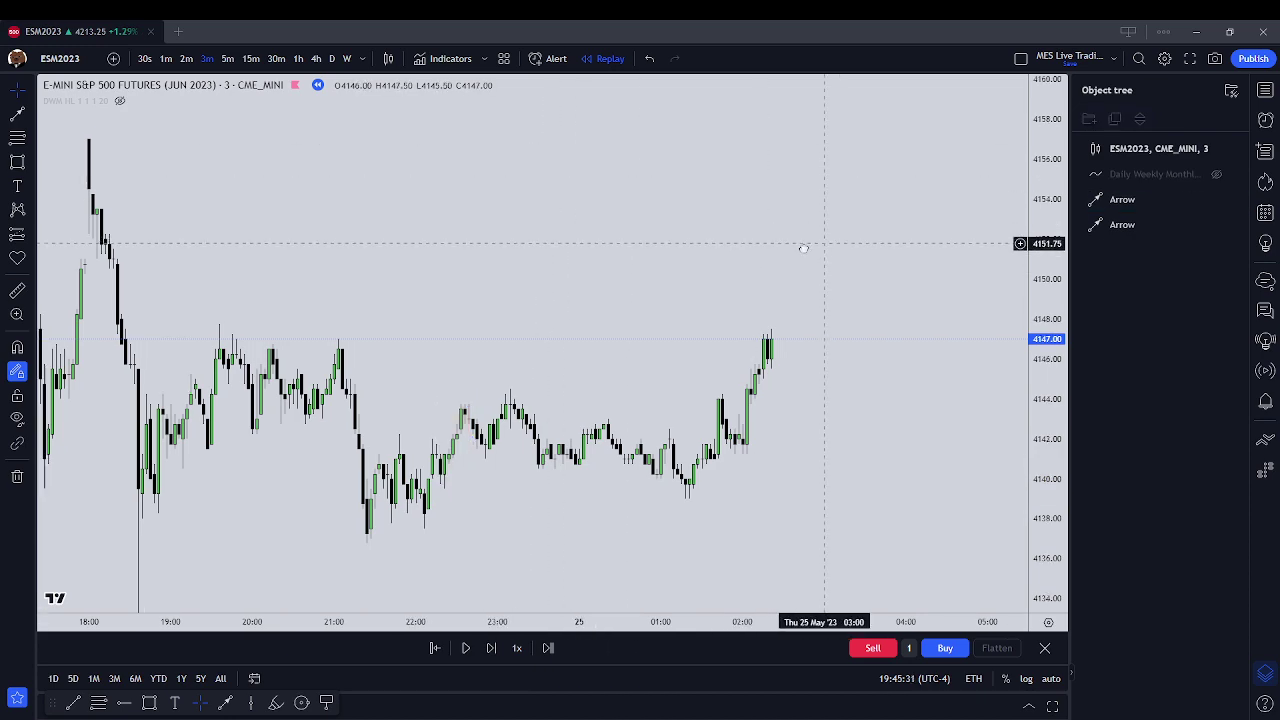
# Advance the replay bar by bar to the 02:30 candle on 25 May
pyautogui.moveTo(803, 246); pyautogui.dragTo(663, 270)
pyautogui.scroll(-2, 664, 274)
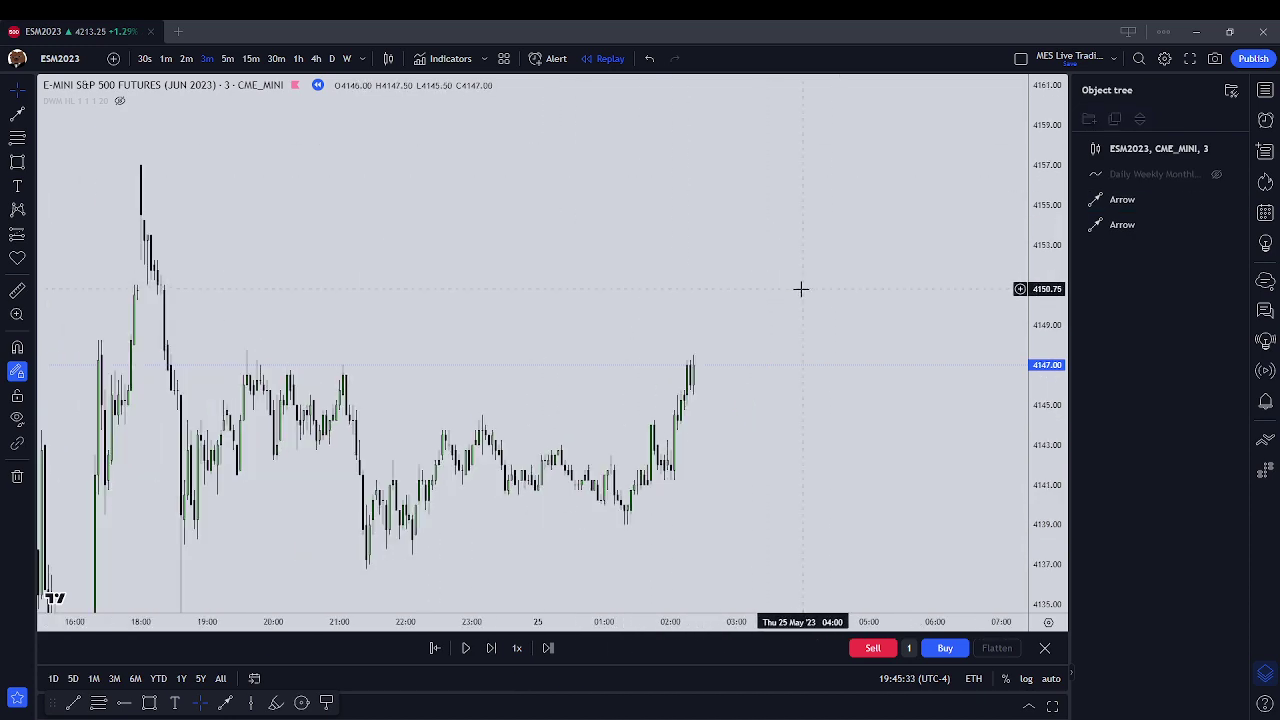
pyautogui.scroll(3, 660, 543)
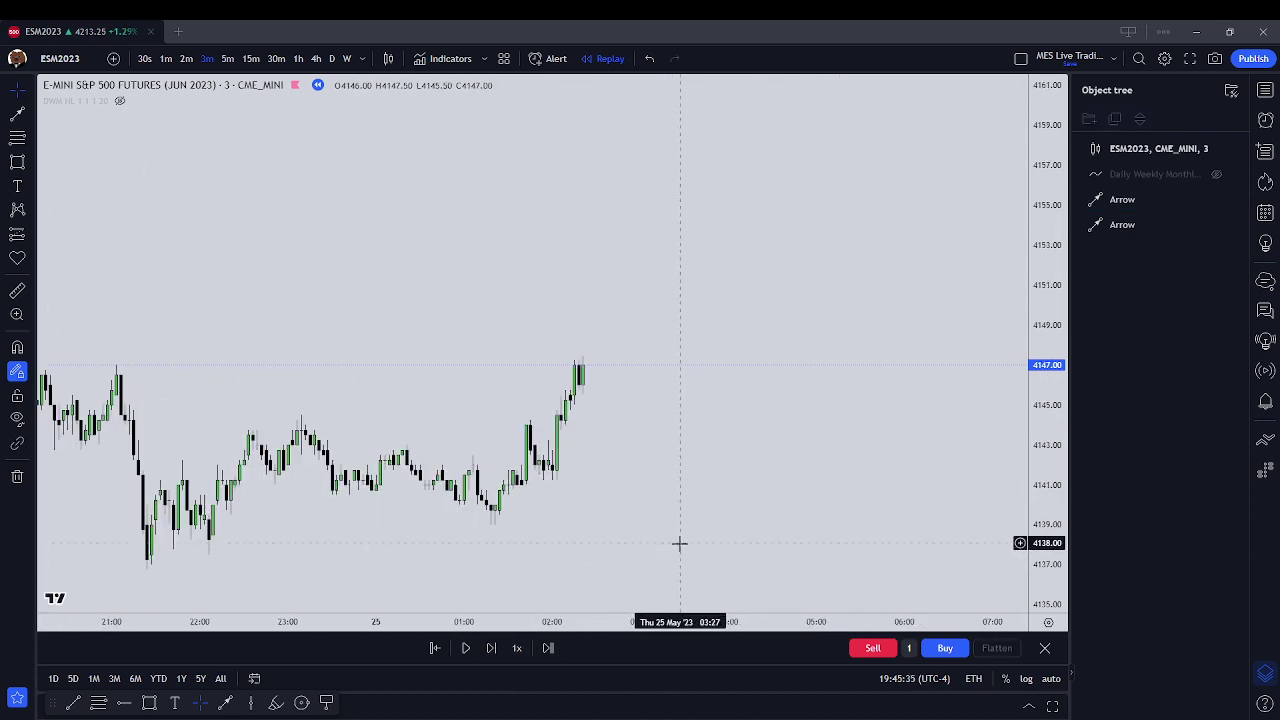
pyautogui.click(495, 648)
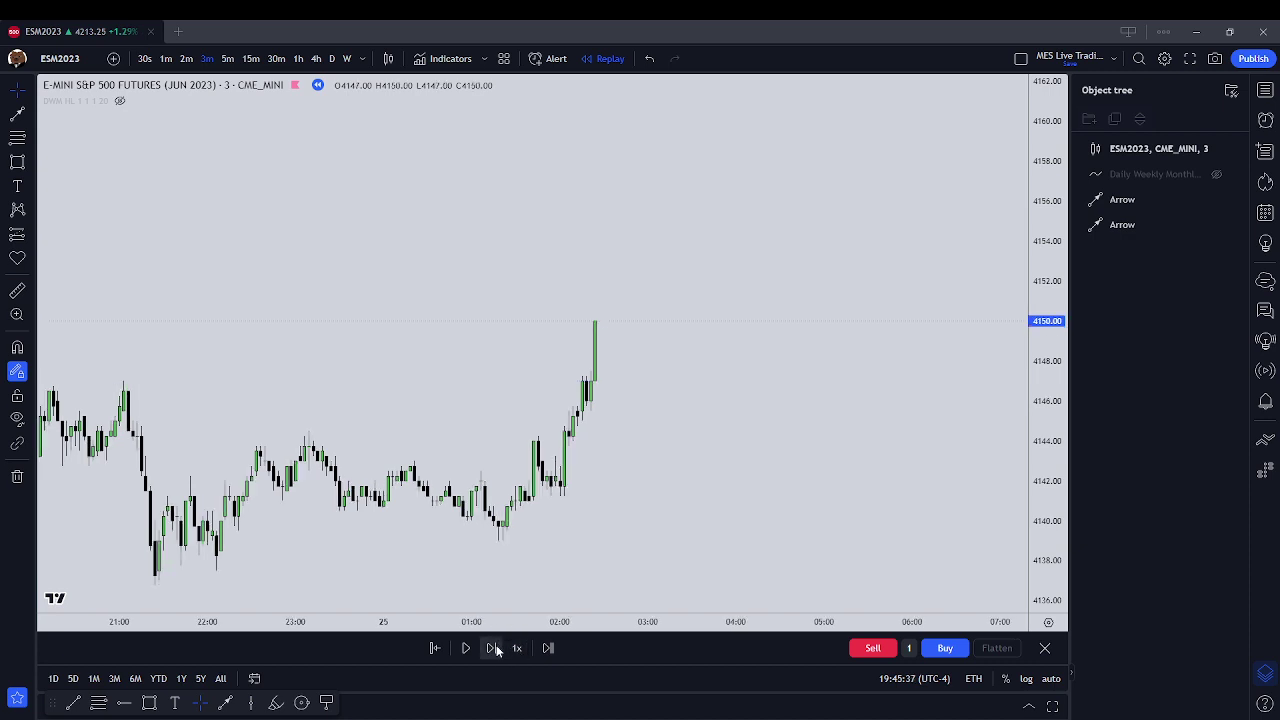
pyautogui.click(495, 648)
pyautogui.click(495, 648)
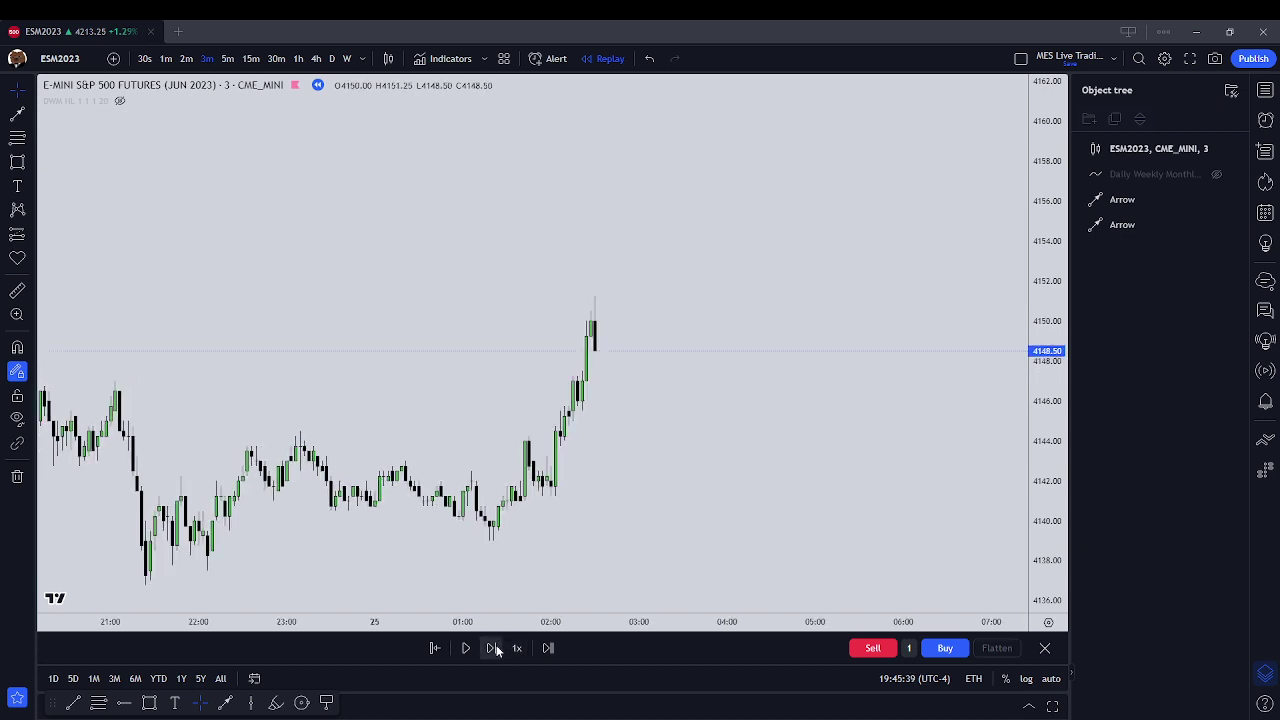
pyautogui.click(495, 648)
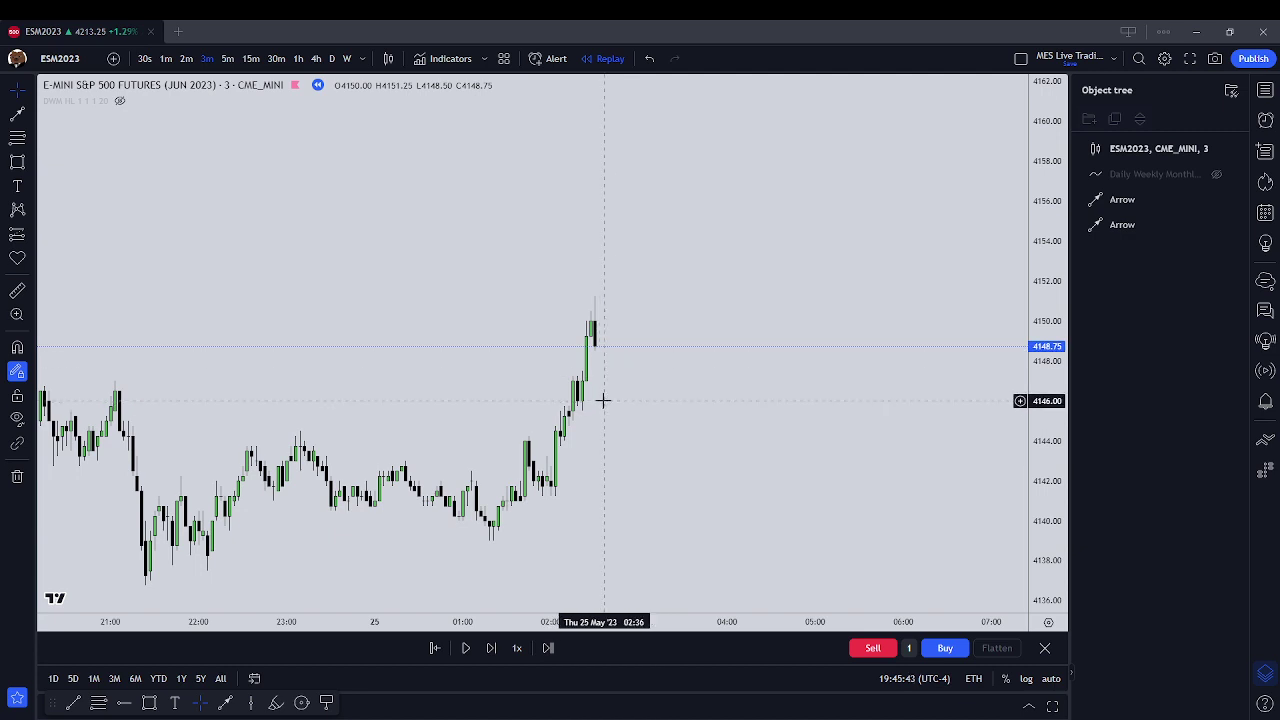
# Step the replay forward to the 02:42 candle
pyautogui.scroll(-3, 603, 400)
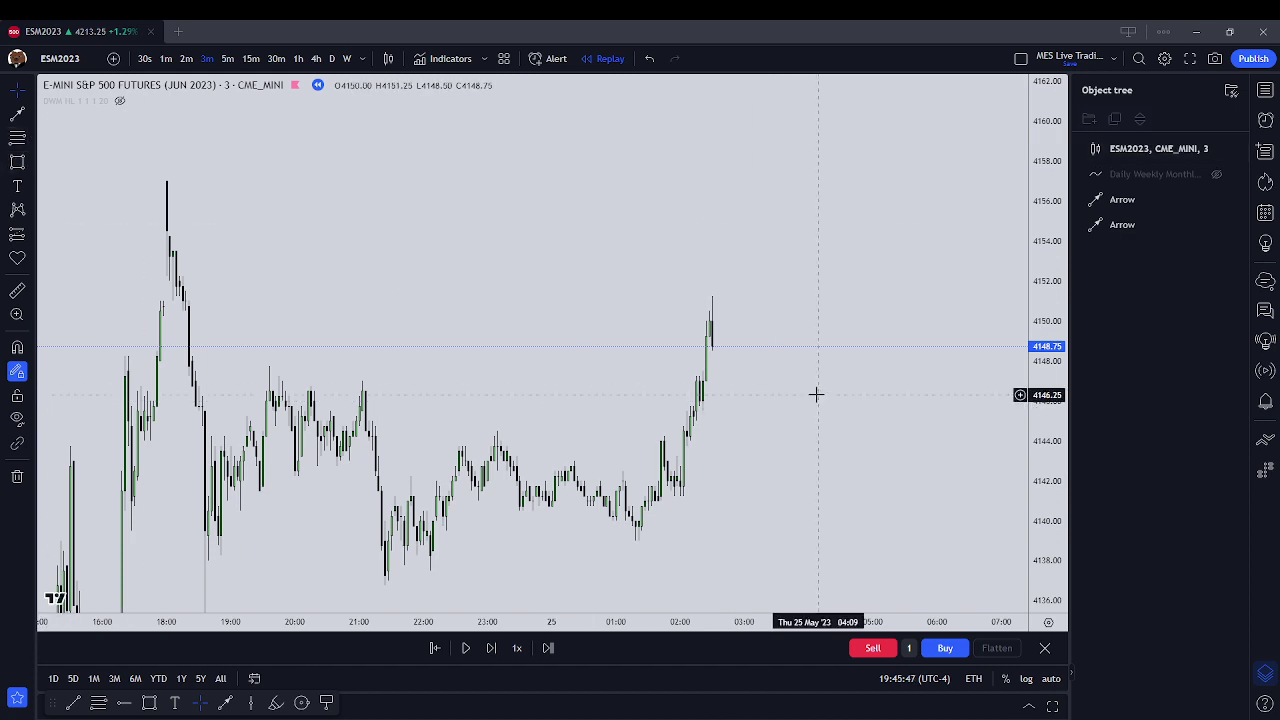
pyautogui.scroll(2, 814, 394)
pyautogui.click(491, 648)
pyautogui.click(491, 648)
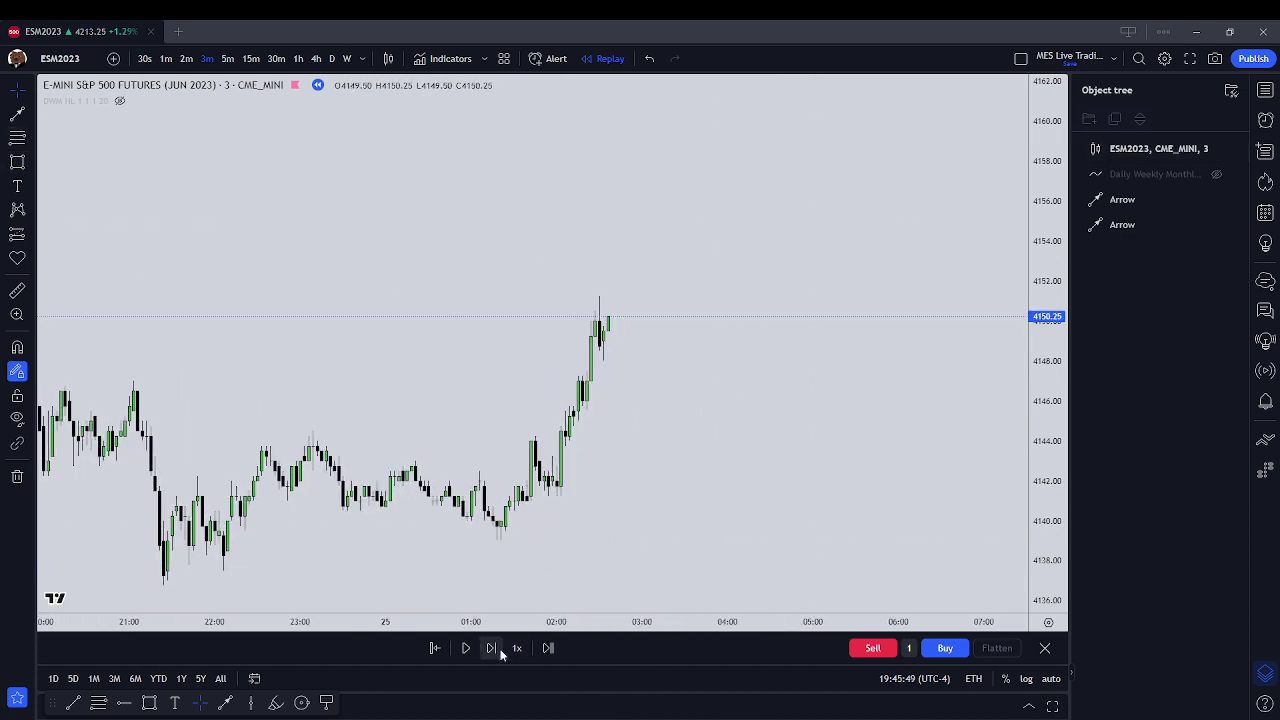
pyautogui.click(491, 648)
pyautogui.click(491, 648)
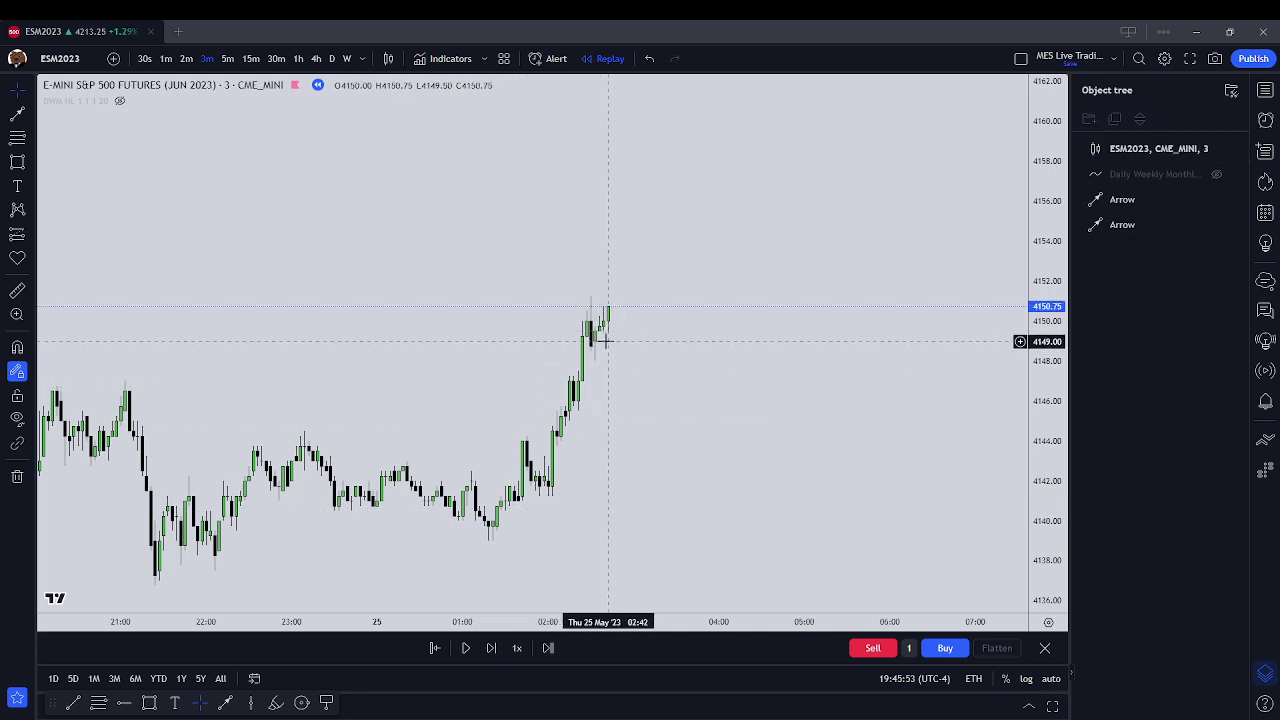
# Play the replay forward one step at a time to the 03:00 candle
pyautogui.click(491, 648)
pyautogui.click(491, 648)
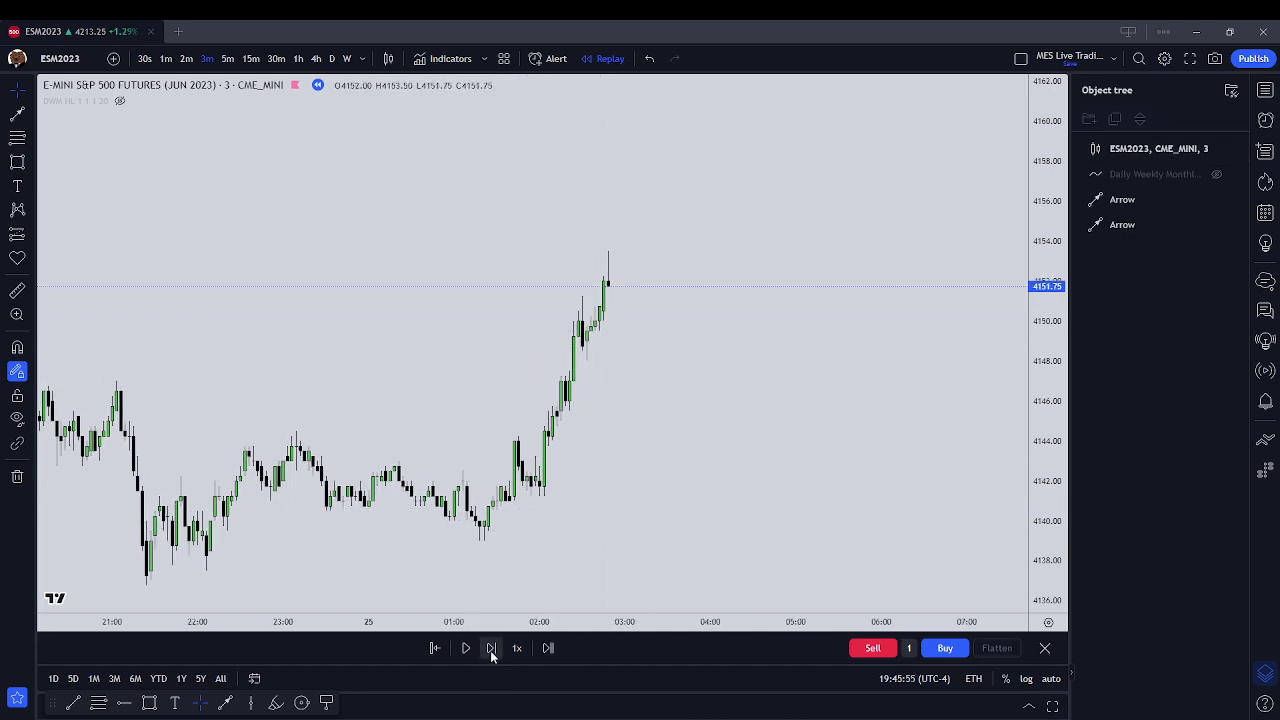
pyautogui.click(491, 648)
pyautogui.click(491, 650)
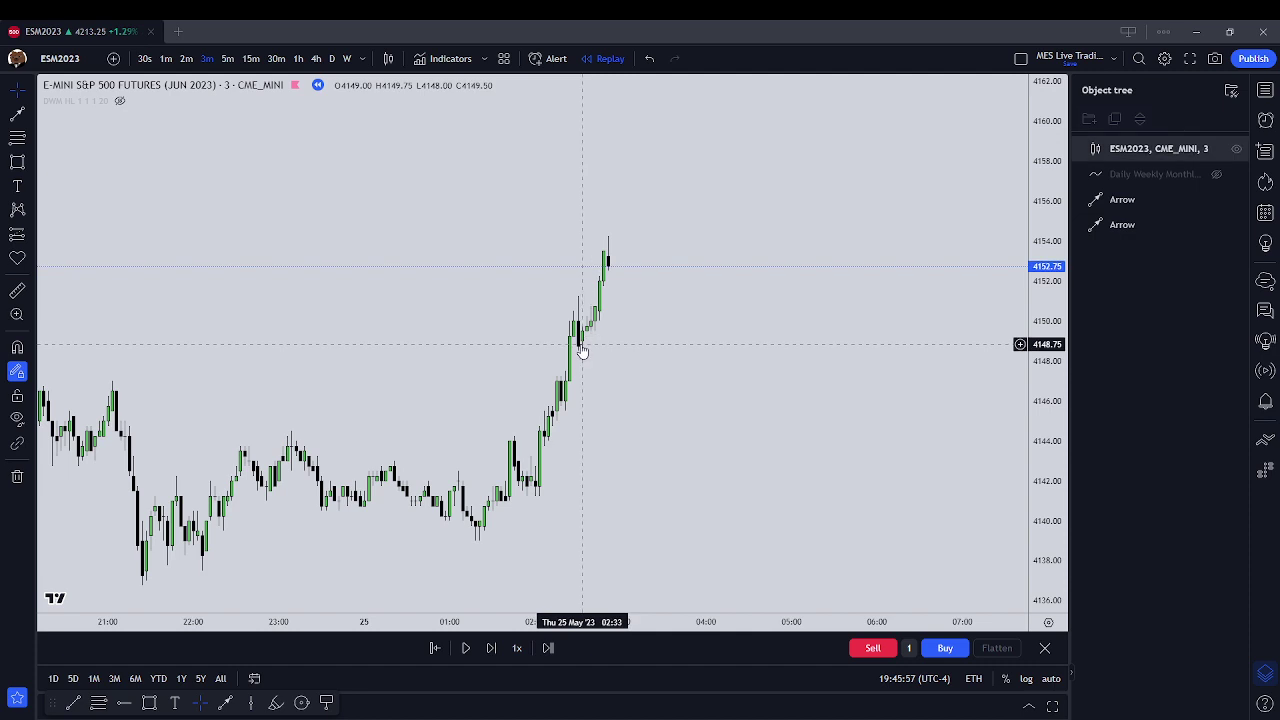
pyautogui.click(496, 650)
pyautogui.click(496, 650)
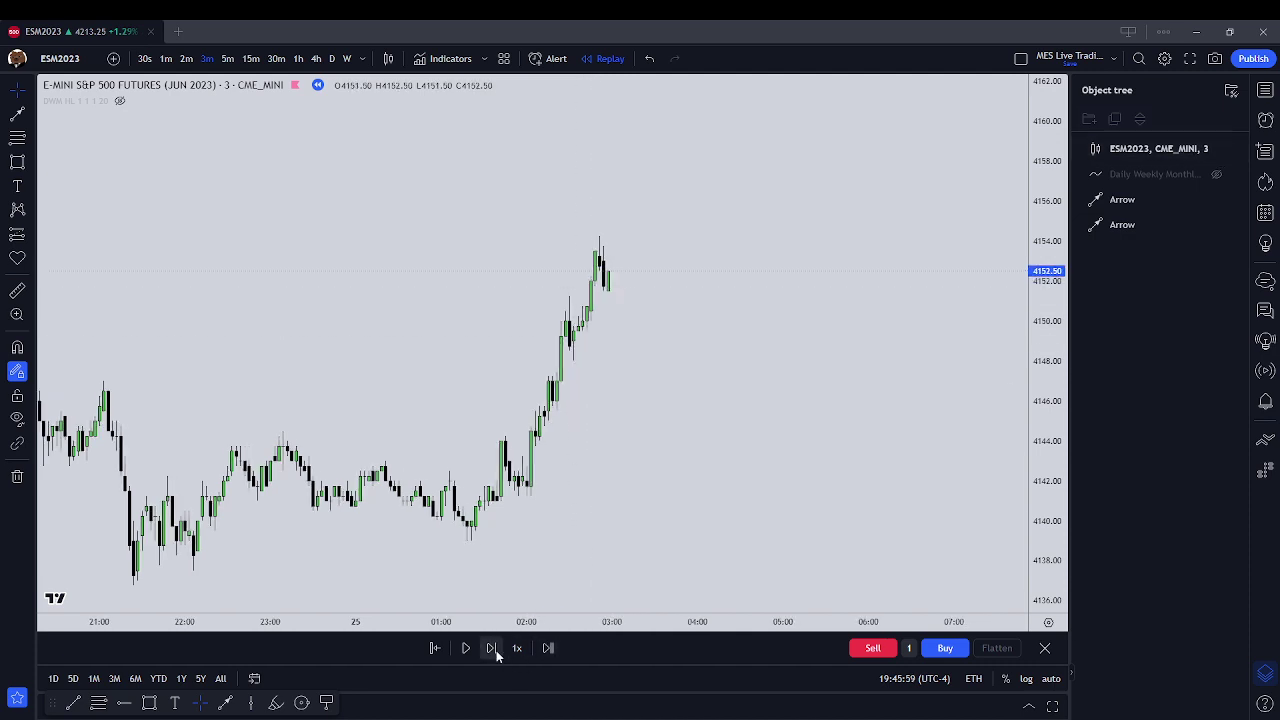
pyautogui.click(496, 650)
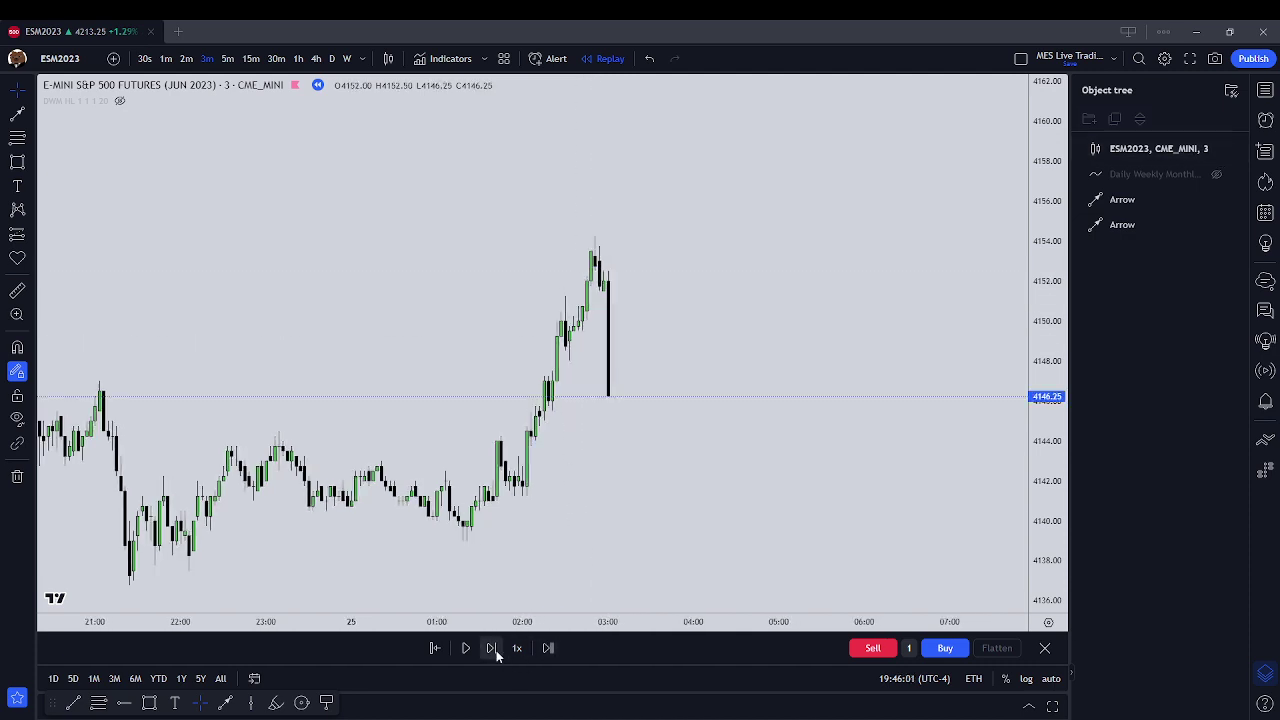
pyautogui.click(496, 650)
# Draw a horizontal trend line at 4149.00 across the 02:30 pullback, extending just past the 03:00 candle
pyautogui.click(33, 113)
pyautogui.click(108, 141)
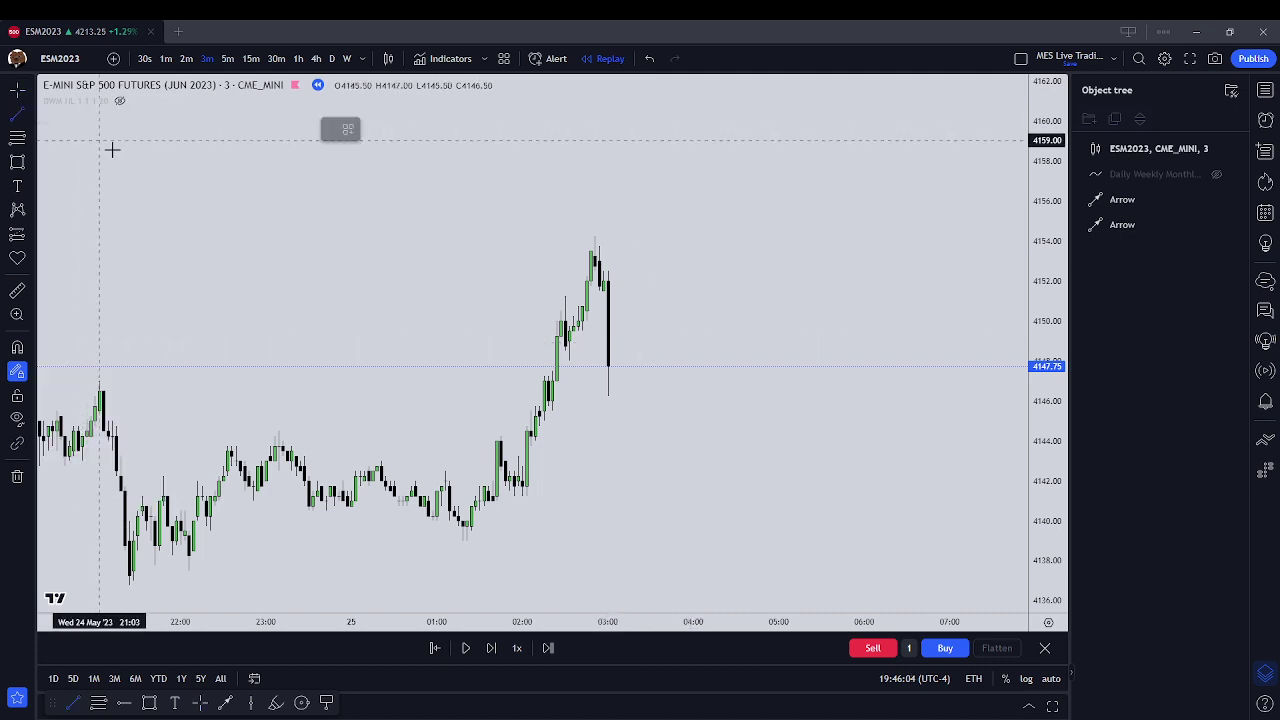
pyautogui.click(548, 341)
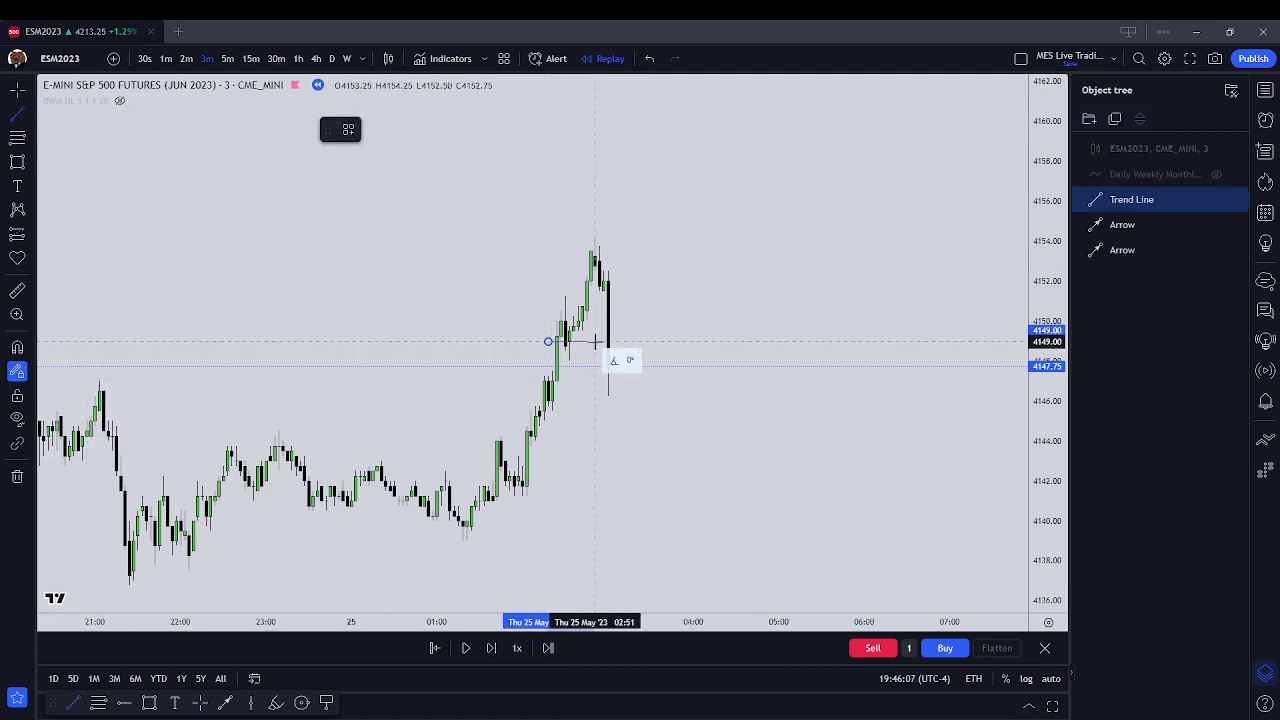
pyautogui.click(641, 342)
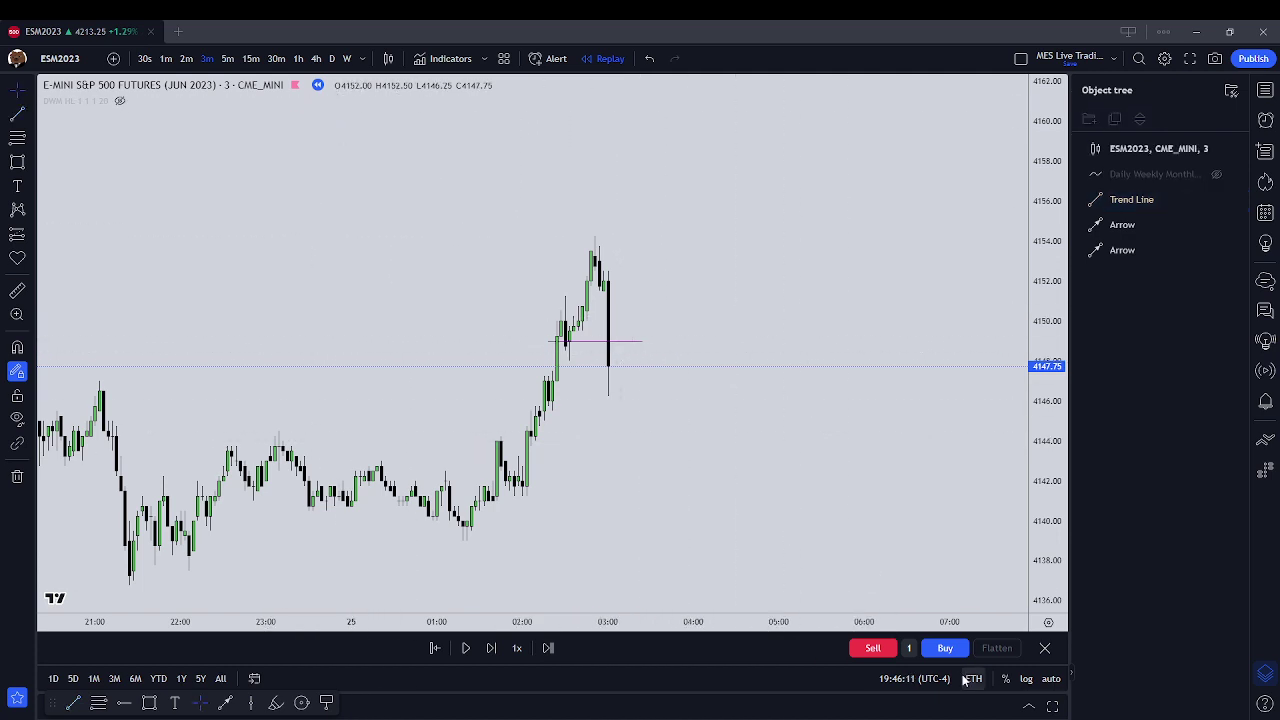
# Sell one contract at 4147.75 and advance the replay to the 03:15 candle
pyautogui.click(884, 650)
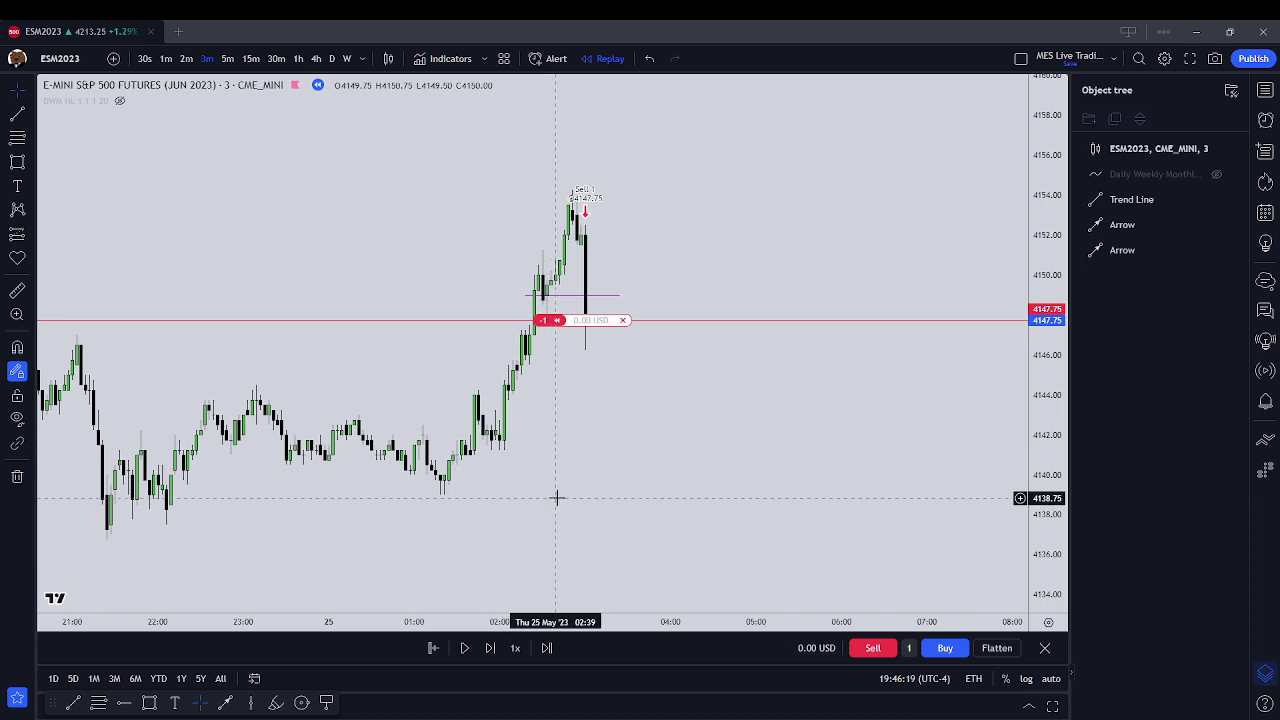
pyautogui.click(499, 650)
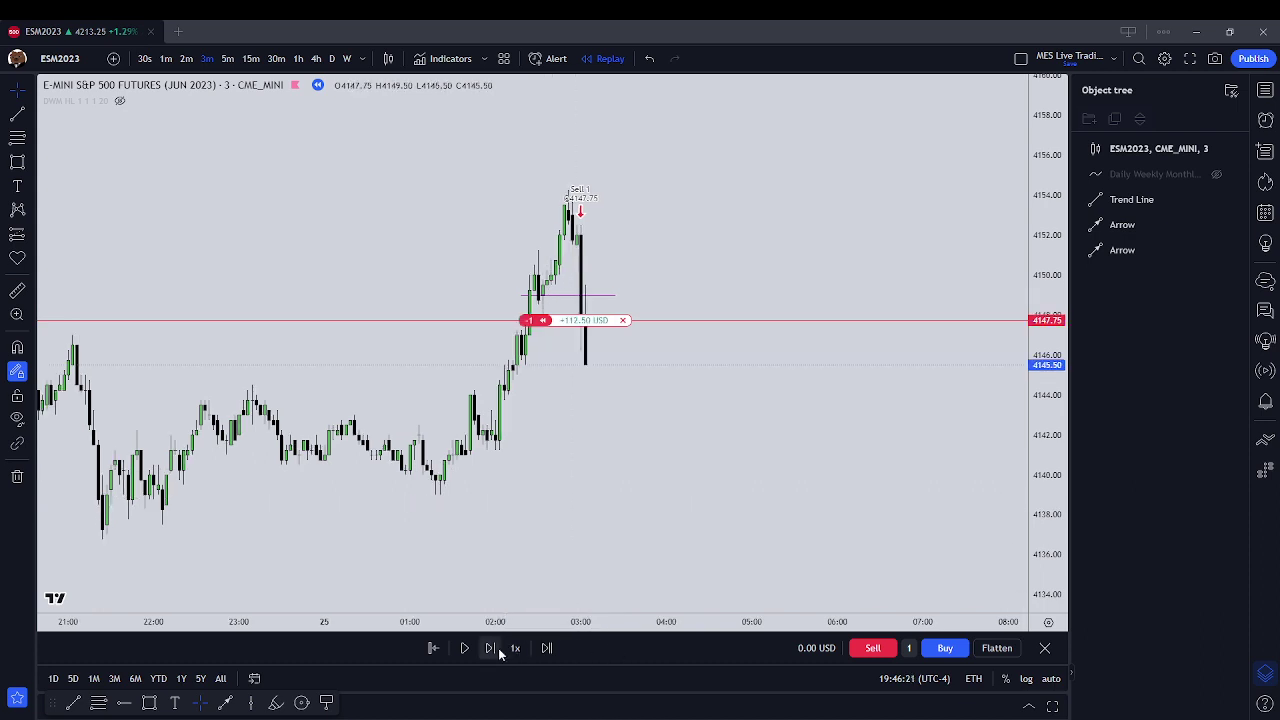
pyautogui.click(499, 650)
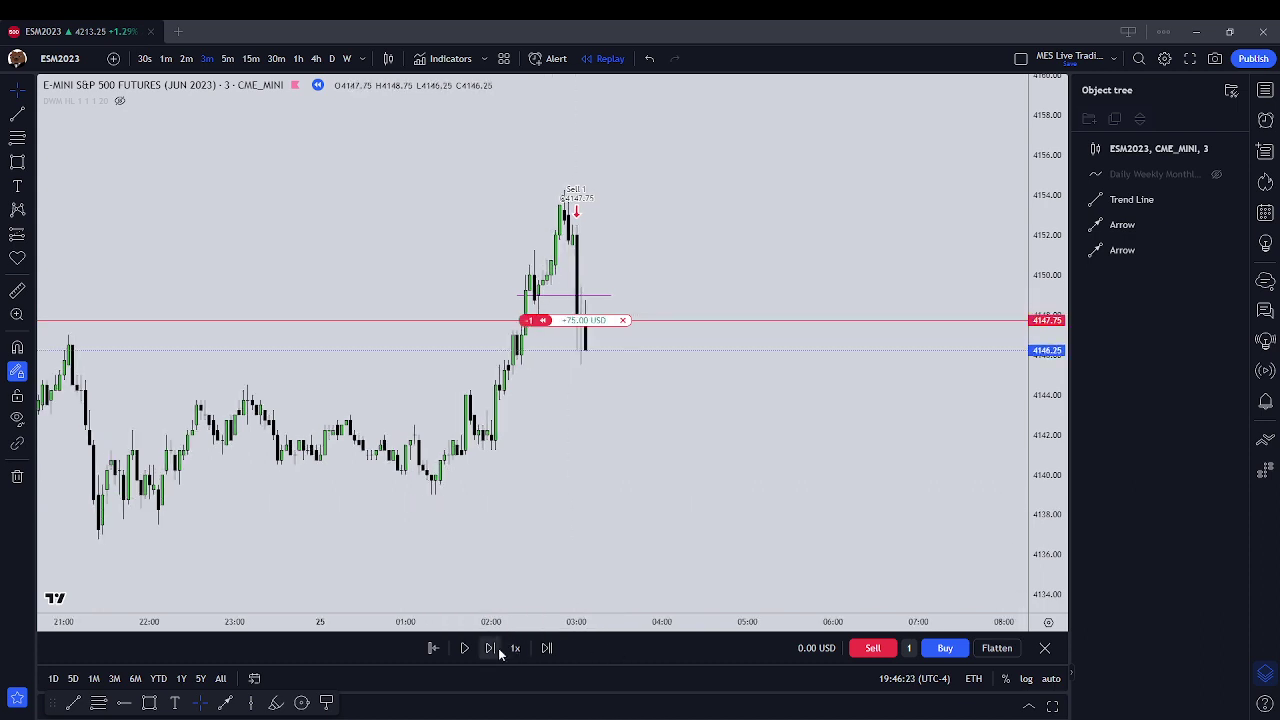
pyautogui.click(499, 650)
pyautogui.click(499, 650)
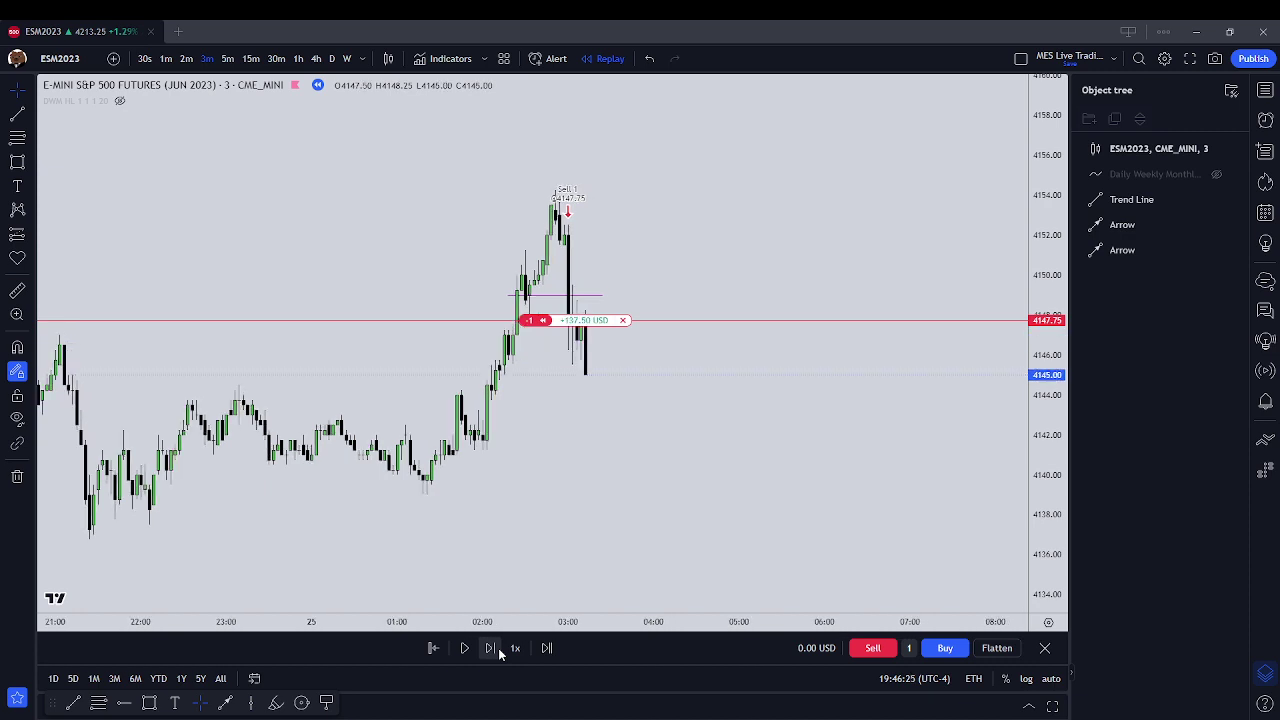
pyautogui.click(499, 650)
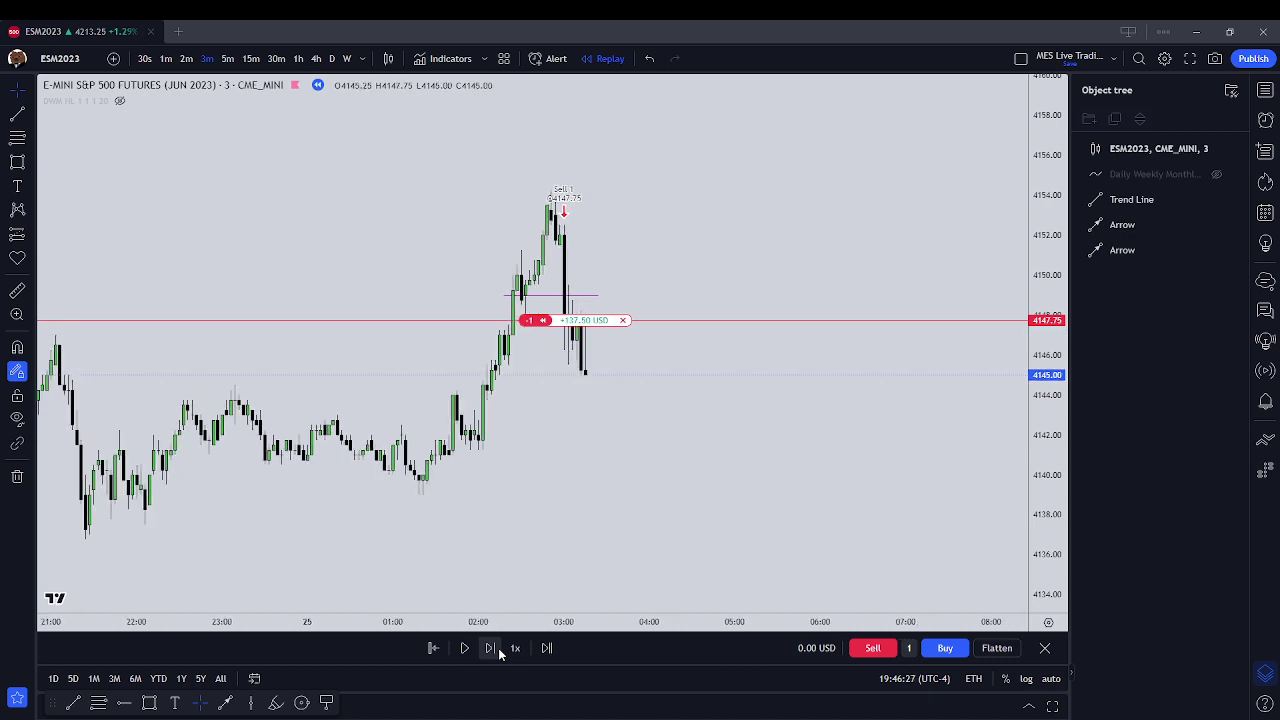
# Continue the replay bar by bar to the 03:27 candle with the short position open
pyautogui.click(499, 650)
pyautogui.click(490, 648)
pyautogui.click(490, 648)
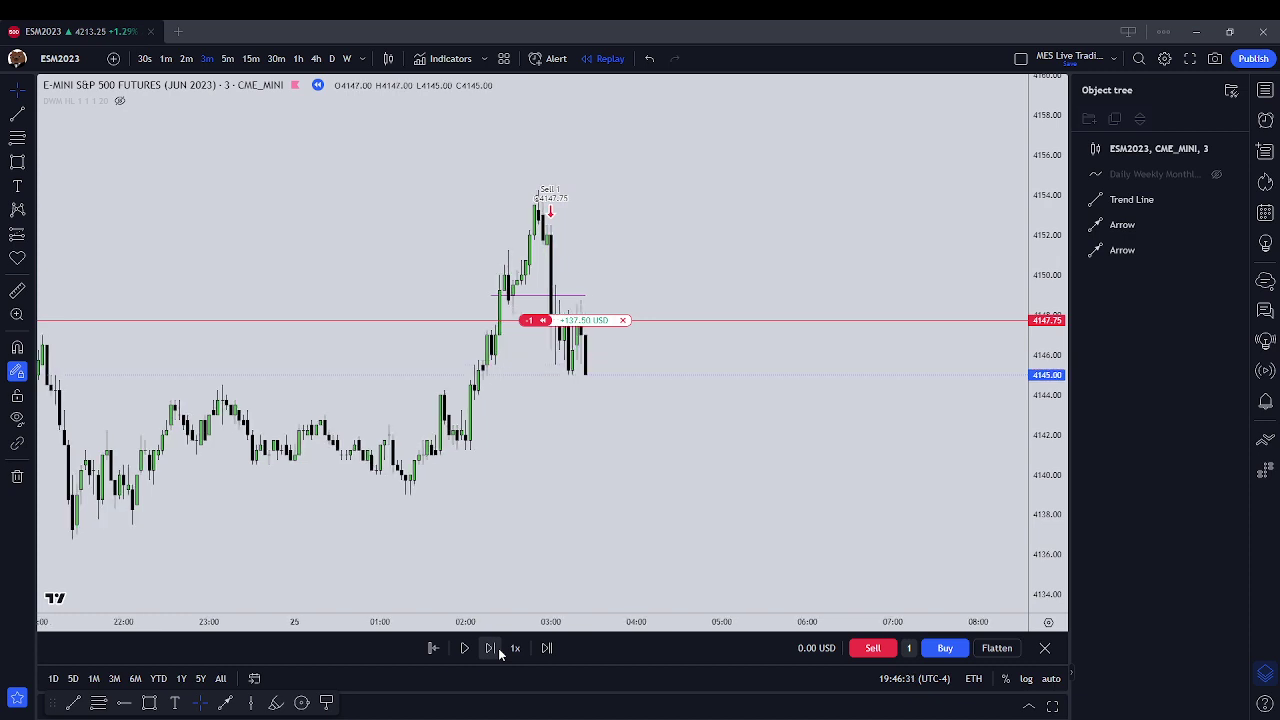
pyautogui.click(499, 652)
# Advance the replay to the 03:33 candle and close the one-contract short position at 4139.00
pyautogui.scroll(-2, 600, 576)
pyautogui.moveTo(706, 415); pyautogui.dragTo(641, 451)
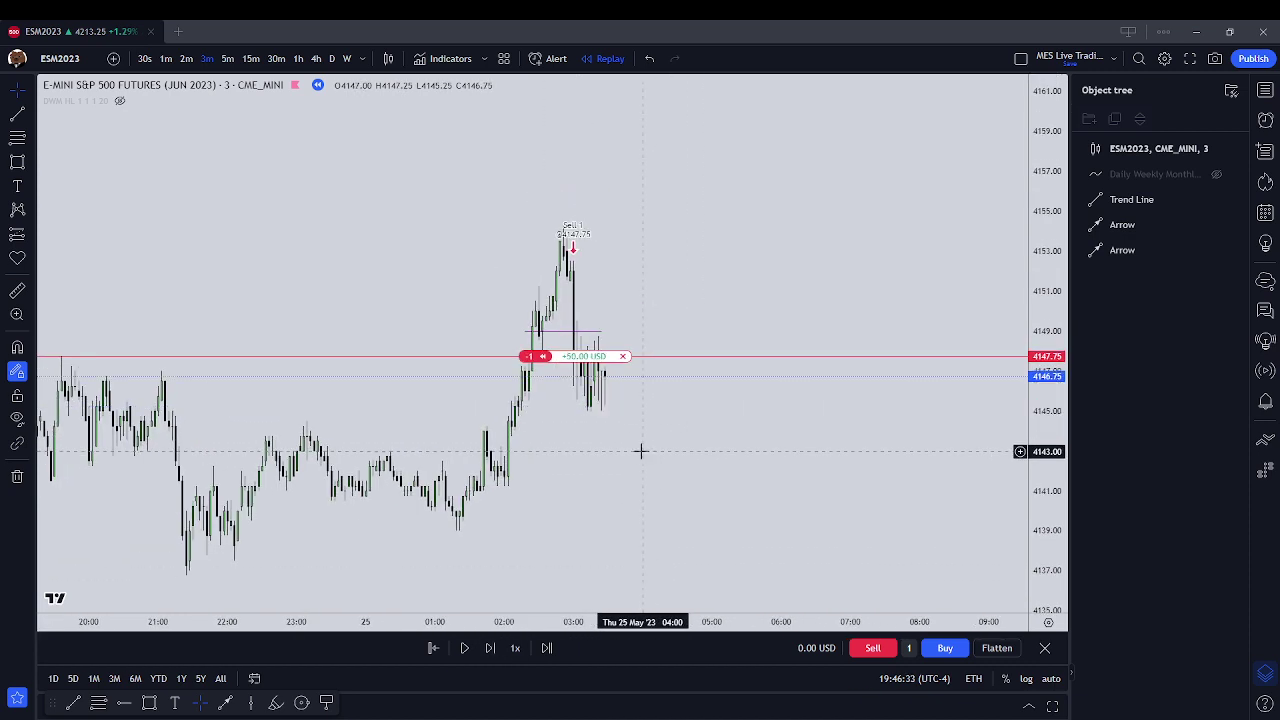
pyautogui.click(500, 651)
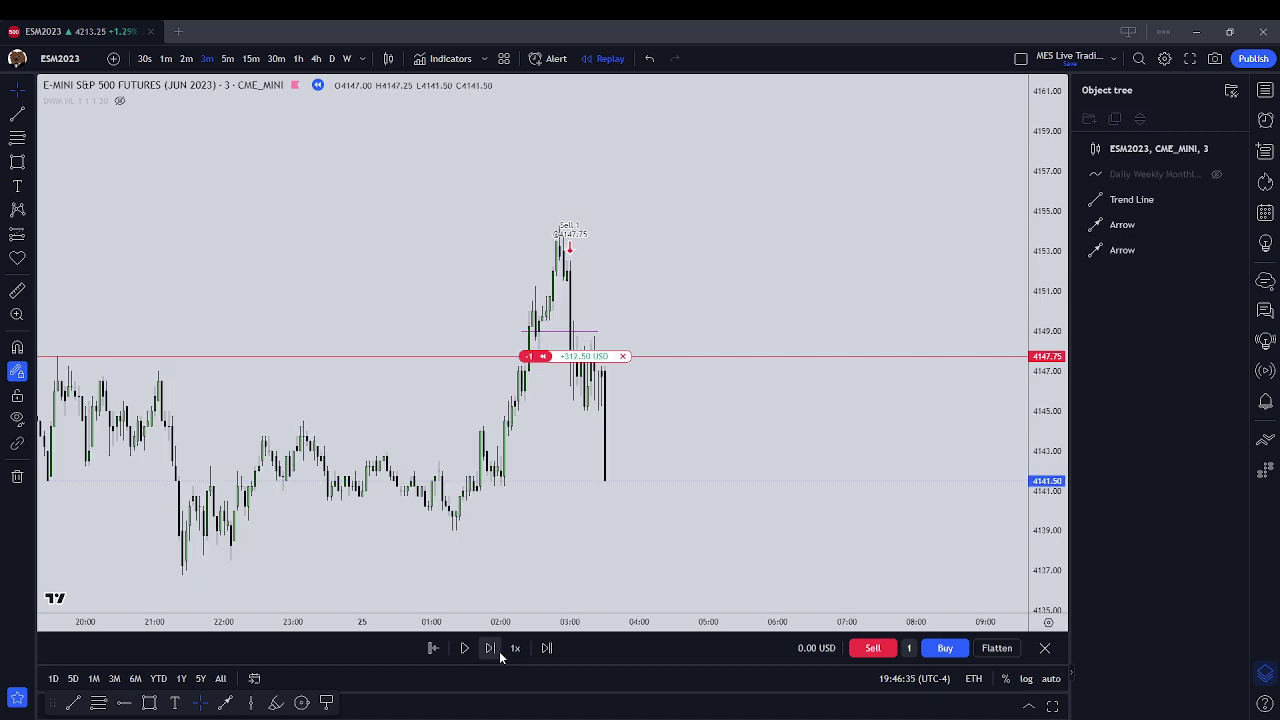
pyautogui.click(499, 651)
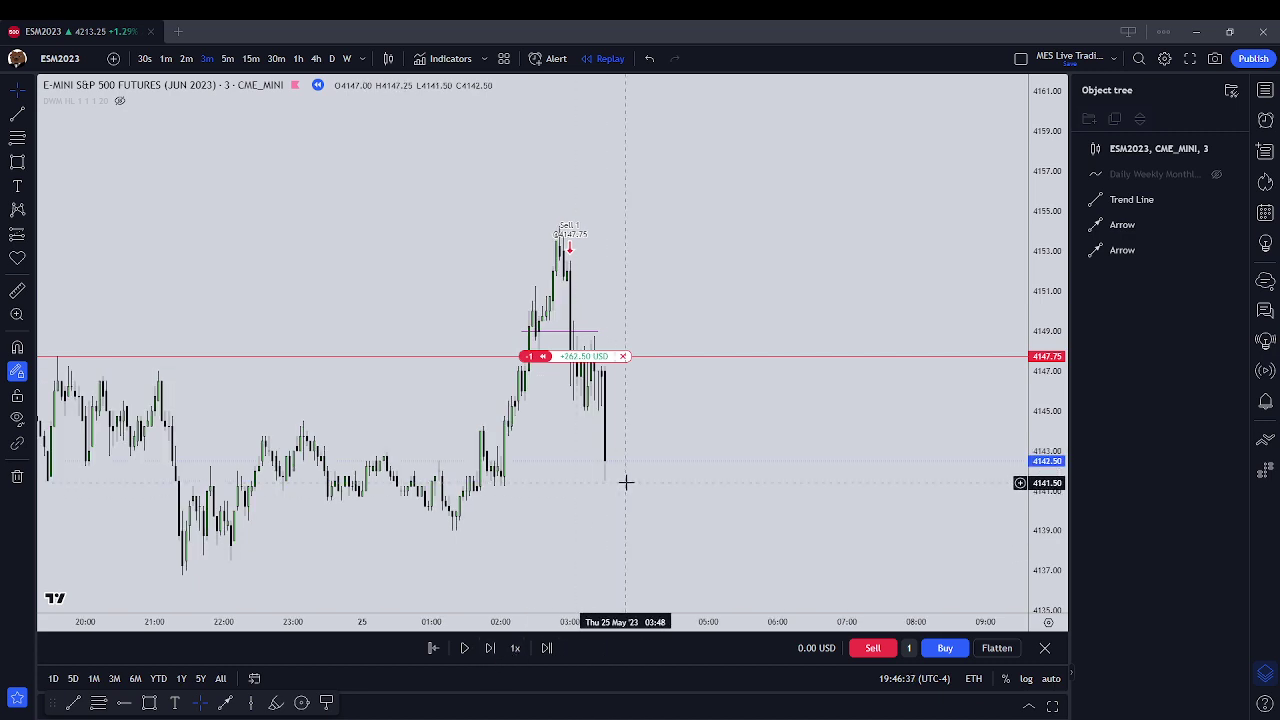
pyautogui.click(491, 650)
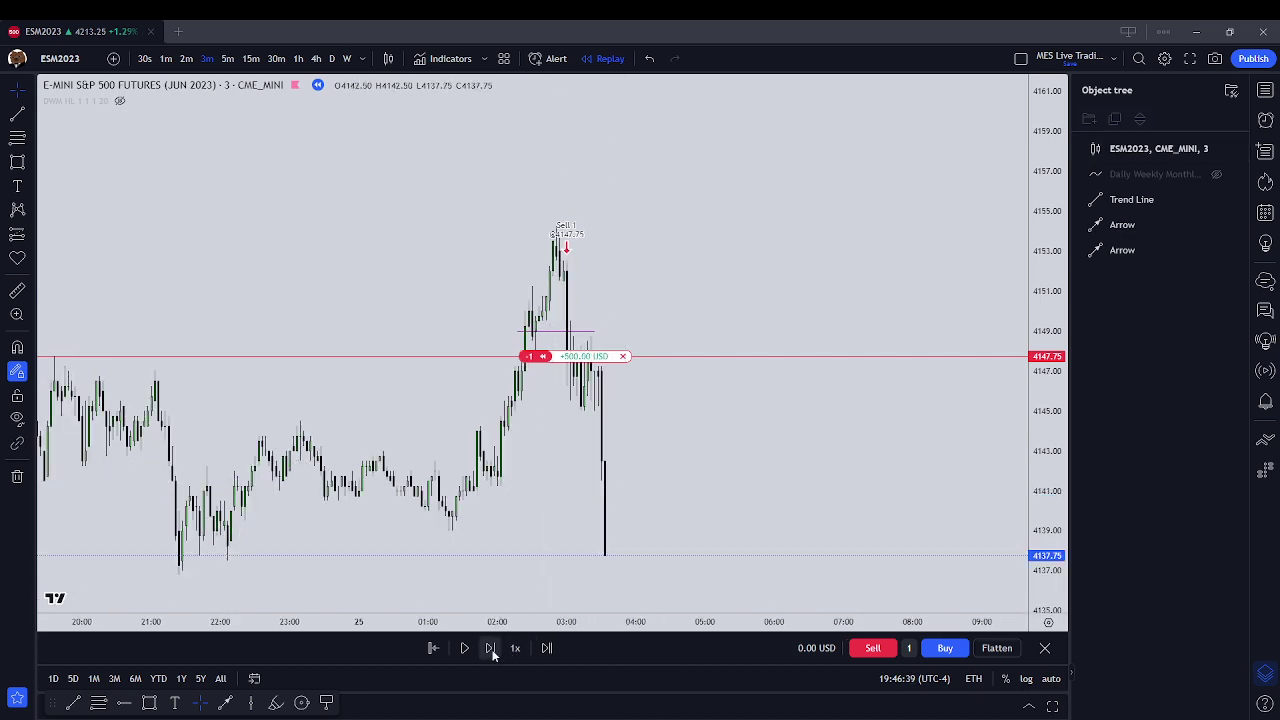
pyautogui.click(491, 650)
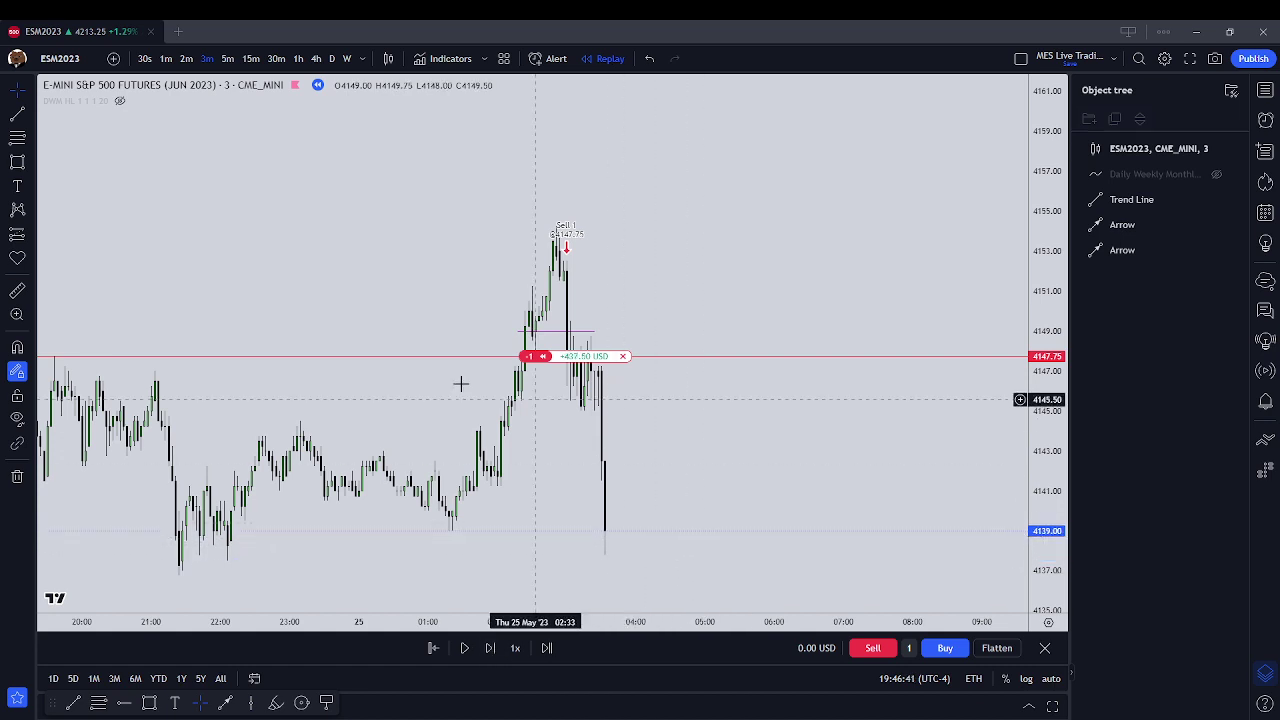
pyautogui.click(624, 357)
pyautogui.scroll(1, 700, 425)
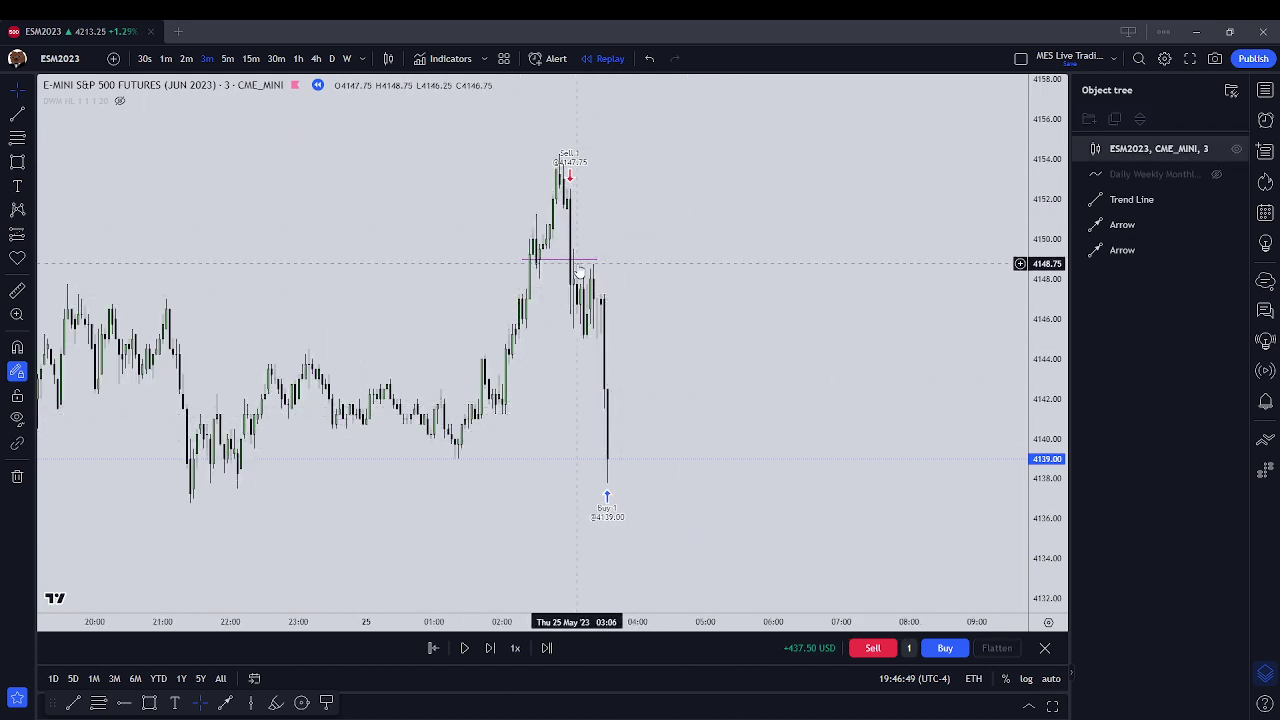
pyautogui.click(579, 262)
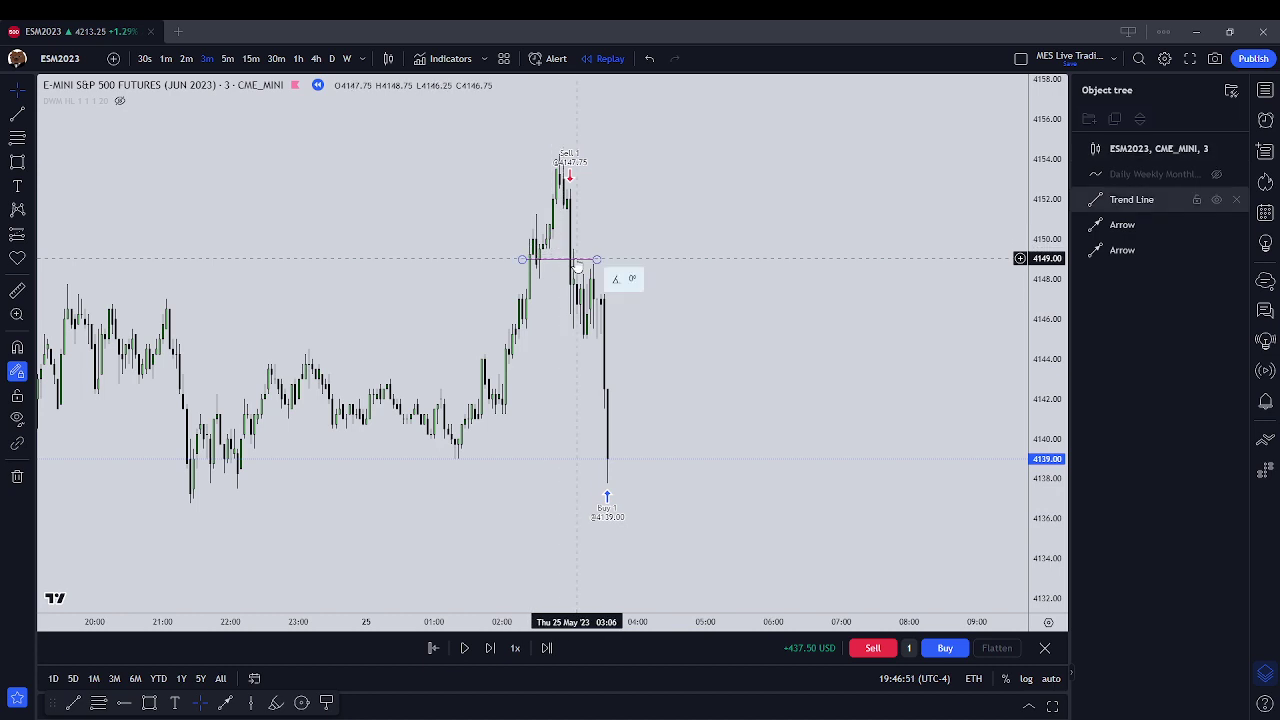
pyautogui.press('Escape')
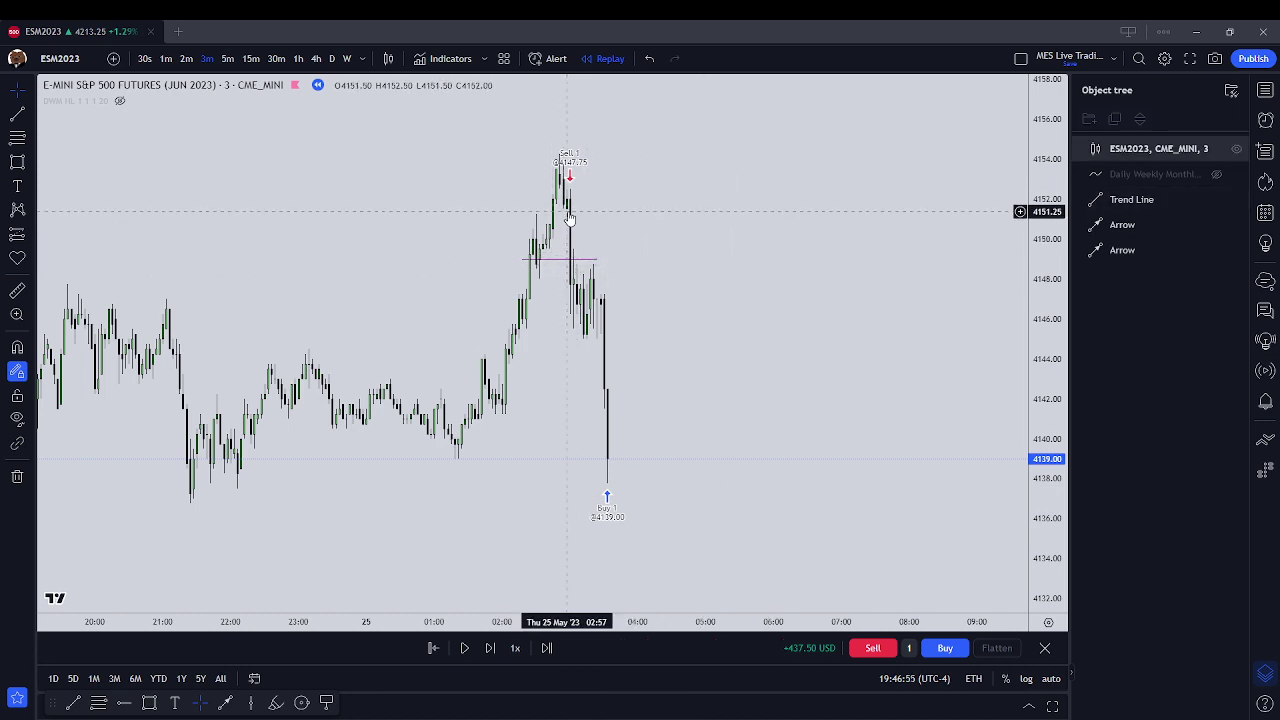
pyautogui.click(17, 161)
pyautogui.click(567, 247)
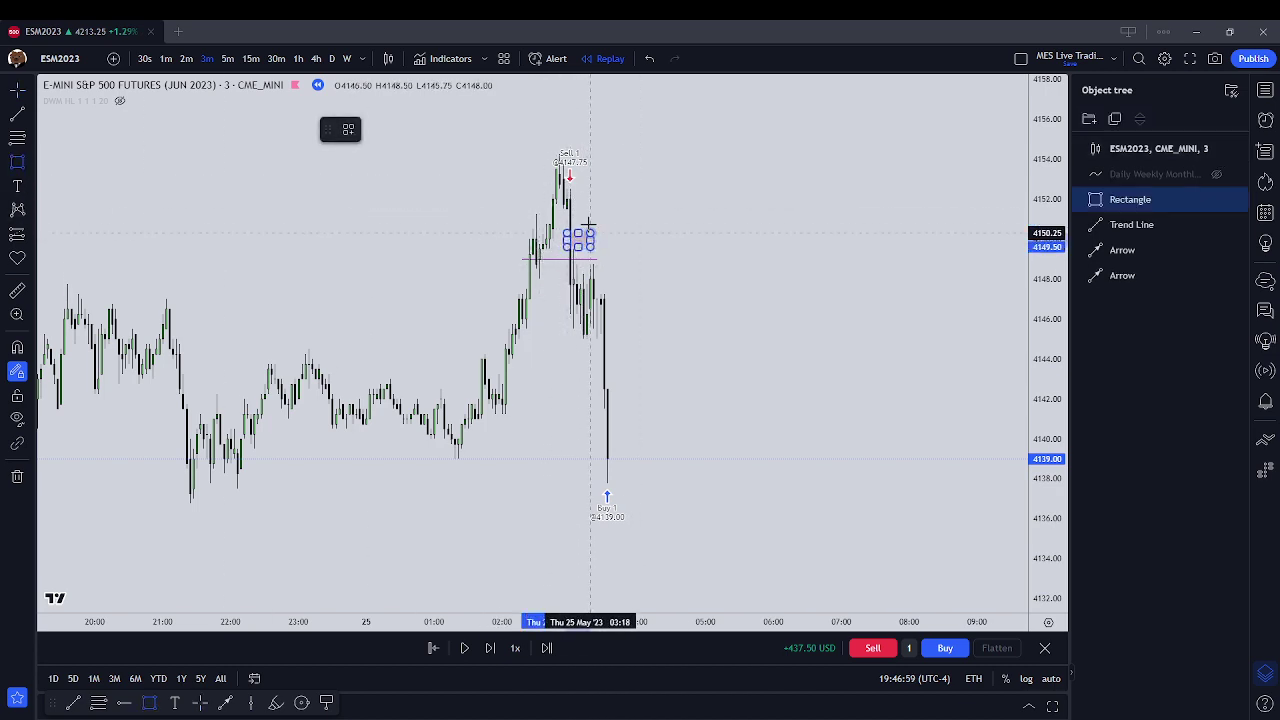
pyautogui.click(587, 211)
pyautogui.click(623, 220)
pyautogui.click(575, 236)
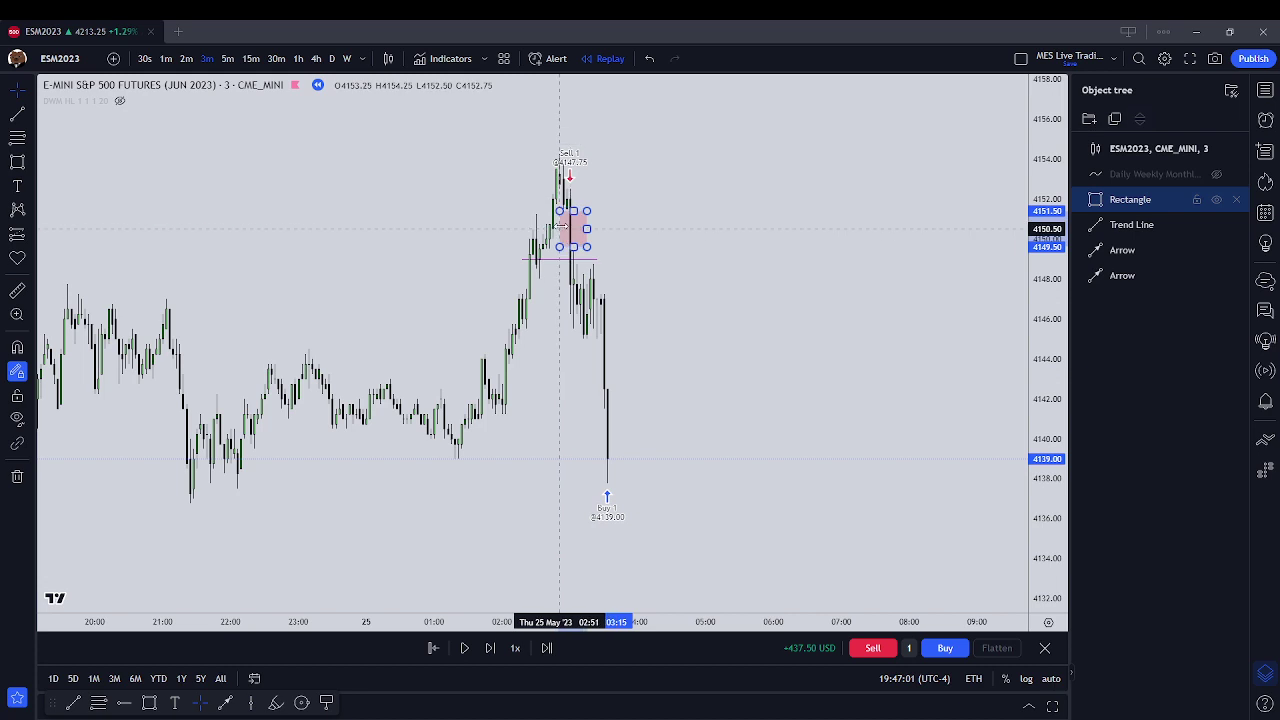
pyautogui.press('Delete')
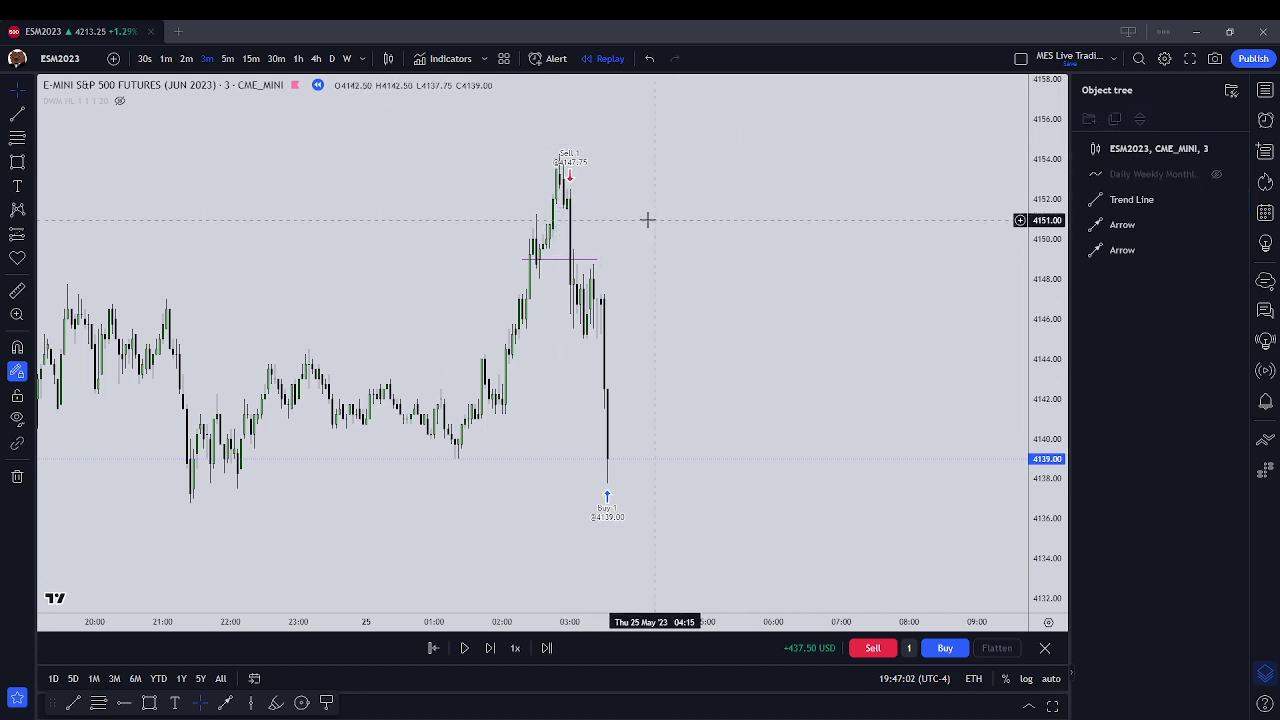
# Delete the trend line at 4149.00 and advance the replay to the 03:51 candle
pyautogui.click(571, 260)
pyautogui.click(547, 129)
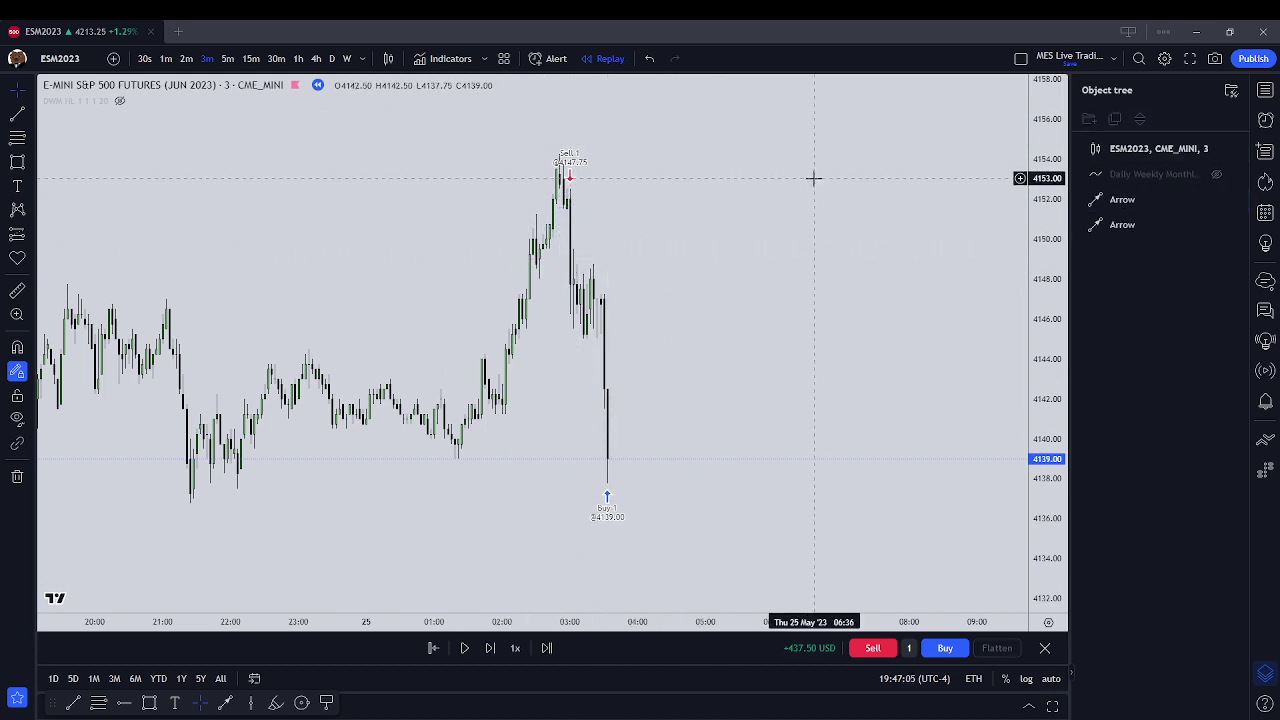
pyautogui.click(489, 648)
pyautogui.click(489, 648)
pyautogui.click(489, 648)
pyautogui.click(489, 648)
pyautogui.click(489, 648)
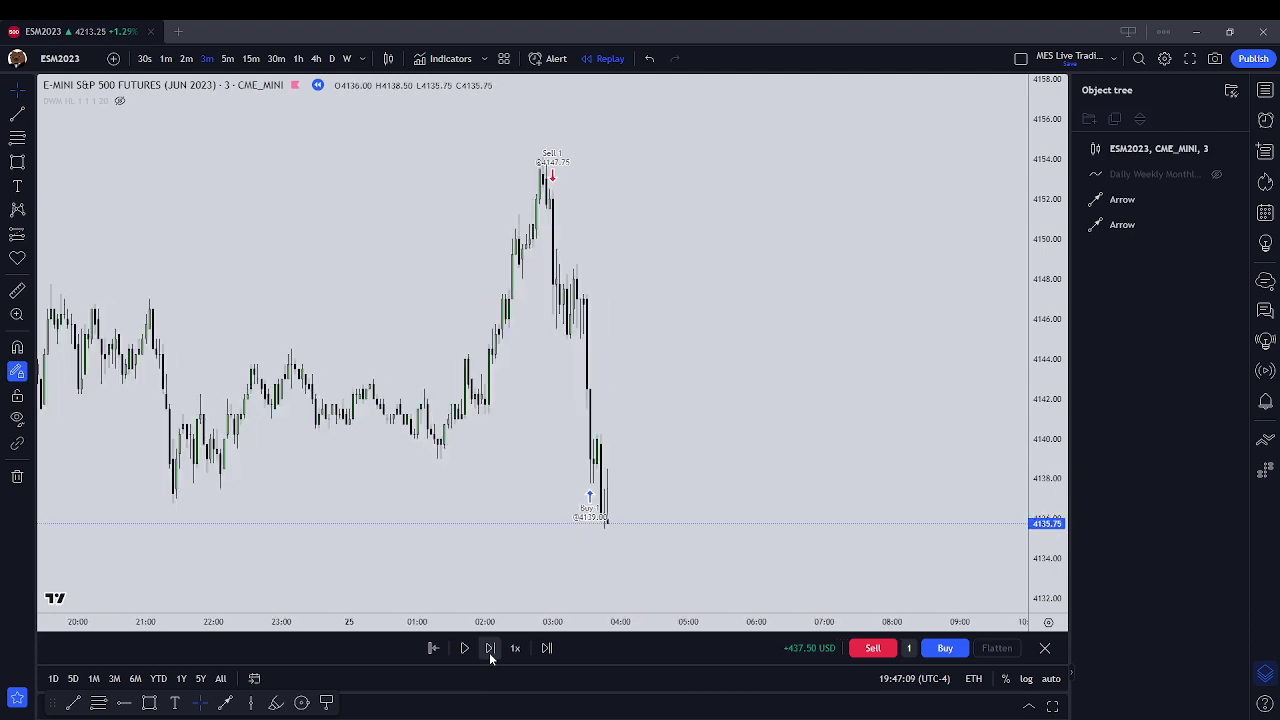
pyautogui.click(489, 648)
# Continue the replay bar by bar to the 04:21 candle
pyautogui.scroll(2, 663, 532)
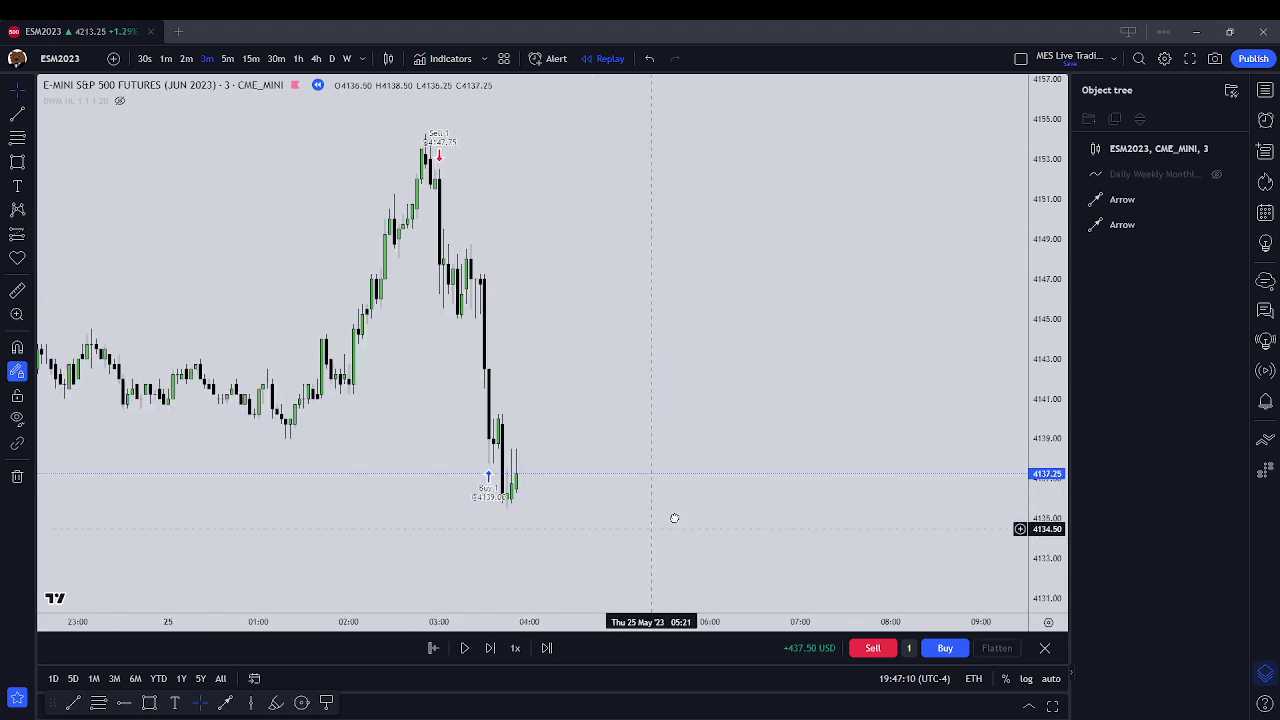
pyautogui.click(498, 651)
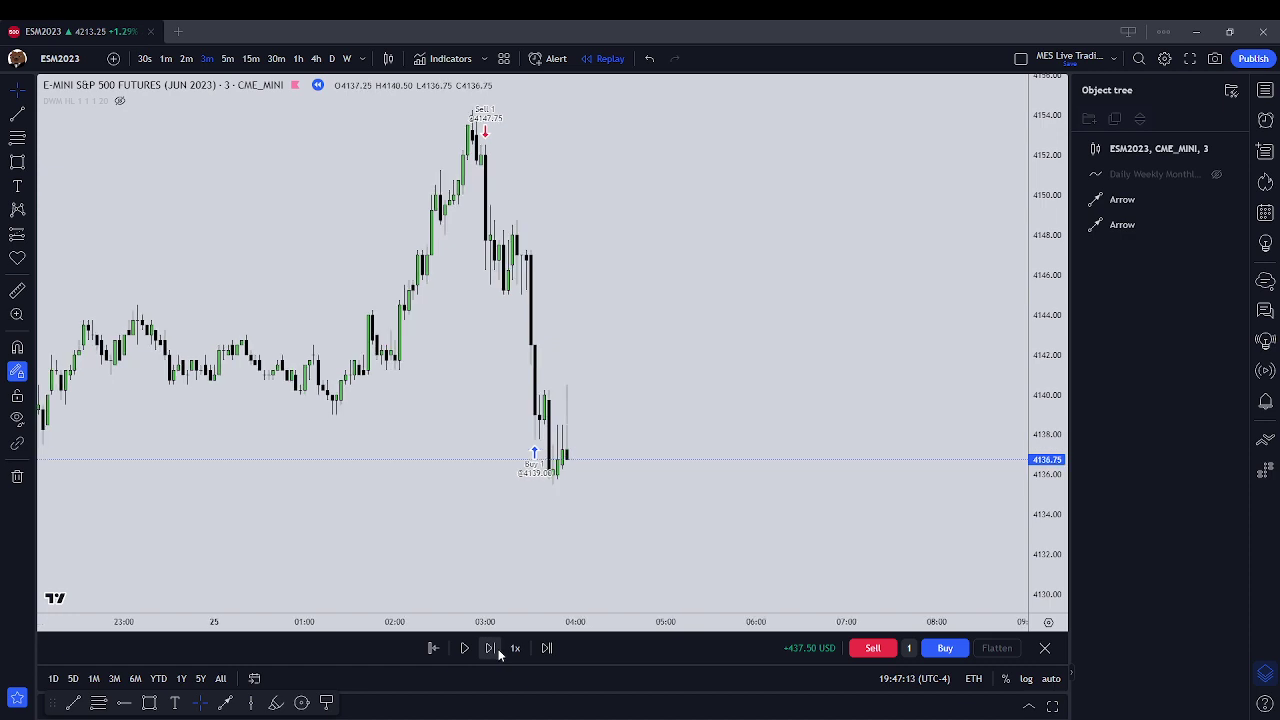
pyautogui.click(498, 651)
pyautogui.click(498, 651)
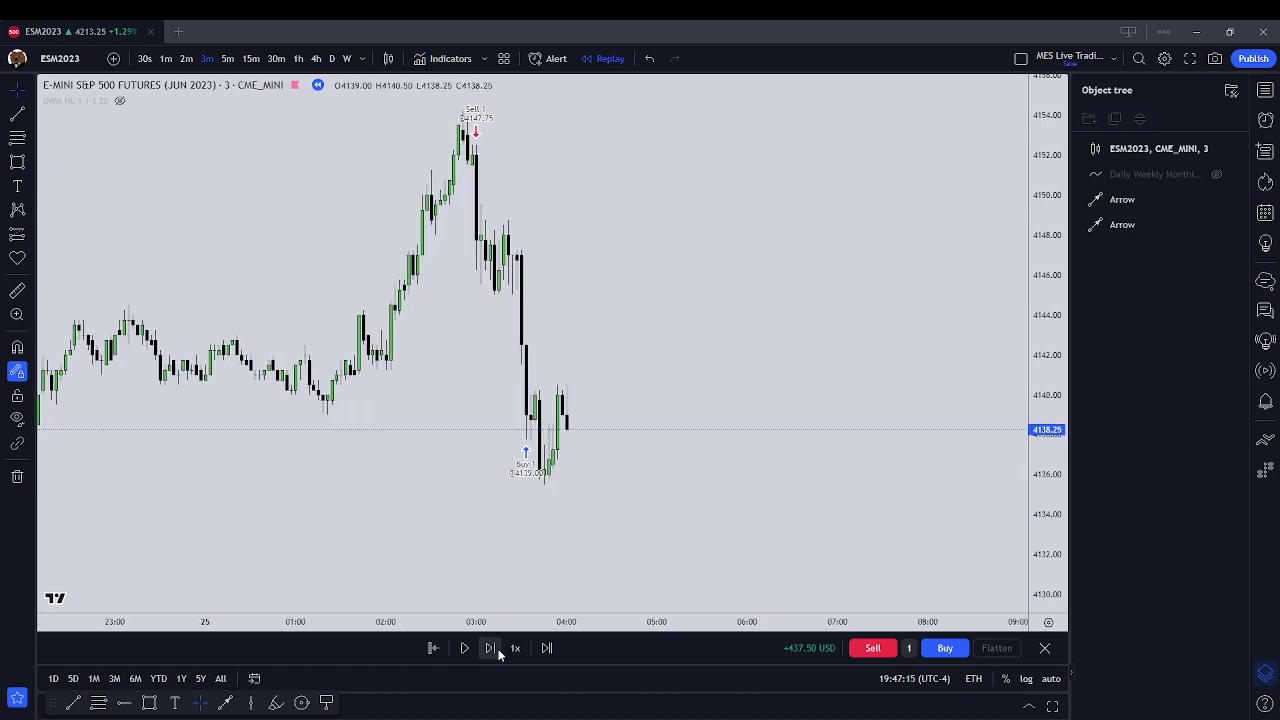
pyautogui.click(490, 648)
pyautogui.click(498, 650)
pyautogui.click(498, 650)
pyautogui.click(490, 648)
pyautogui.click(490, 648)
pyautogui.click(490, 648)
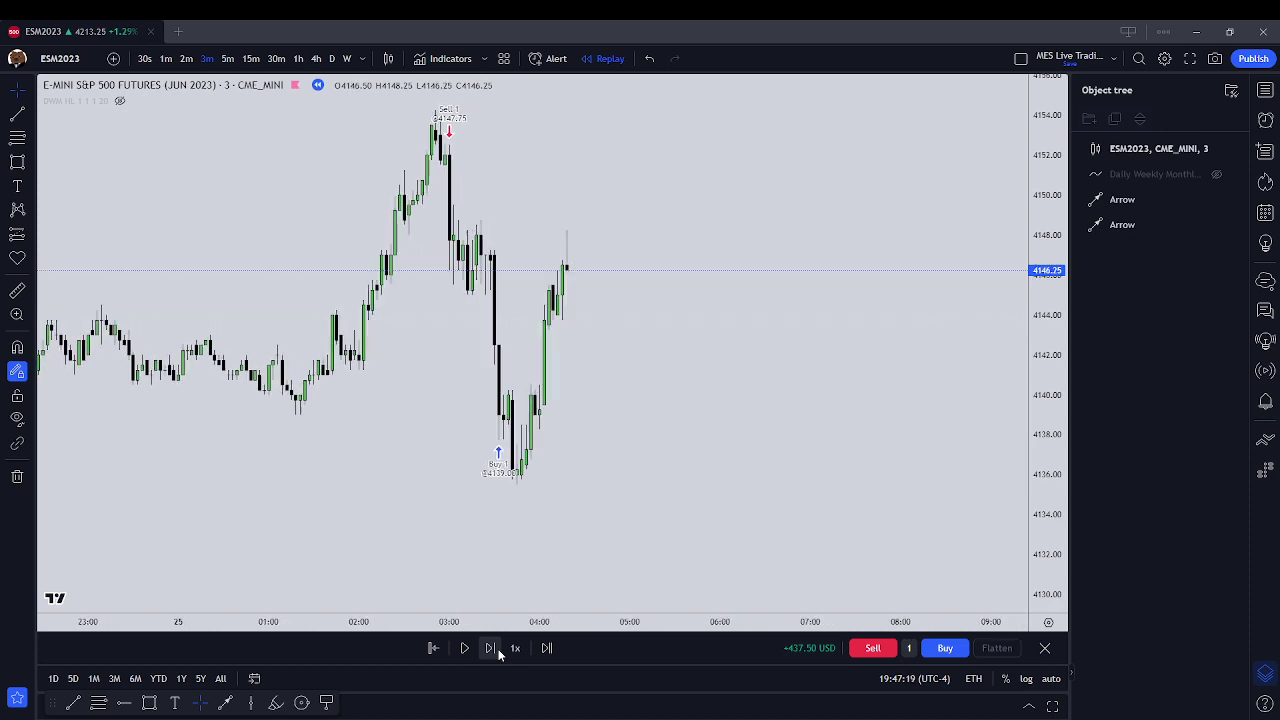
pyautogui.click(494, 650)
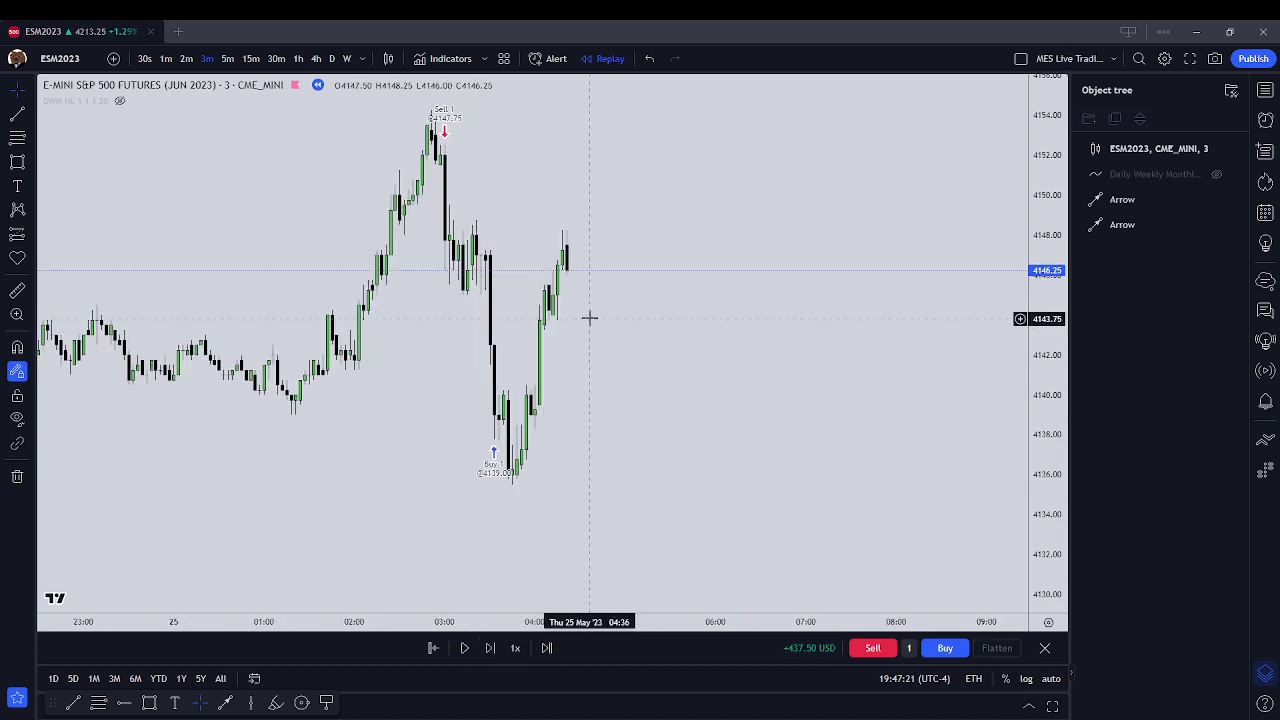
# Advance the replay through the pullback to the 04:33 candle
pyautogui.click(491, 650)
pyautogui.click(491, 650)
pyautogui.click(491, 650)
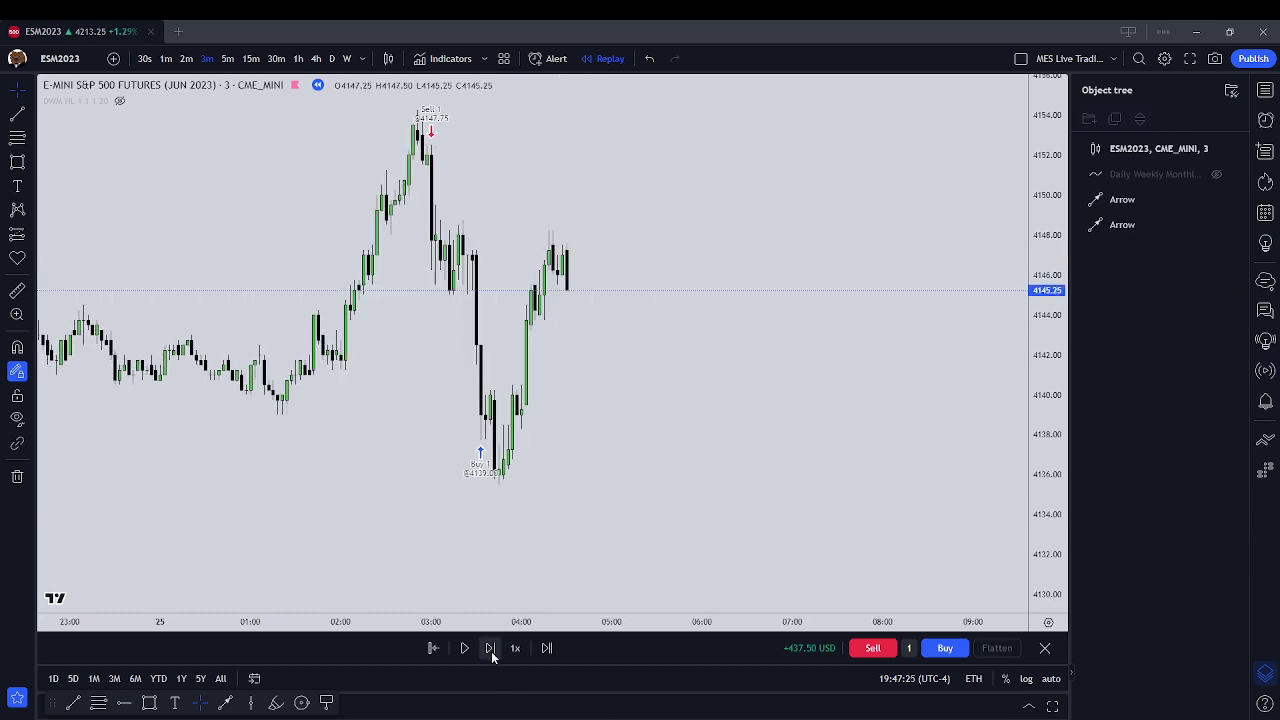
pyautogui.click(491, 650)
pyautogui.click(491, 650)
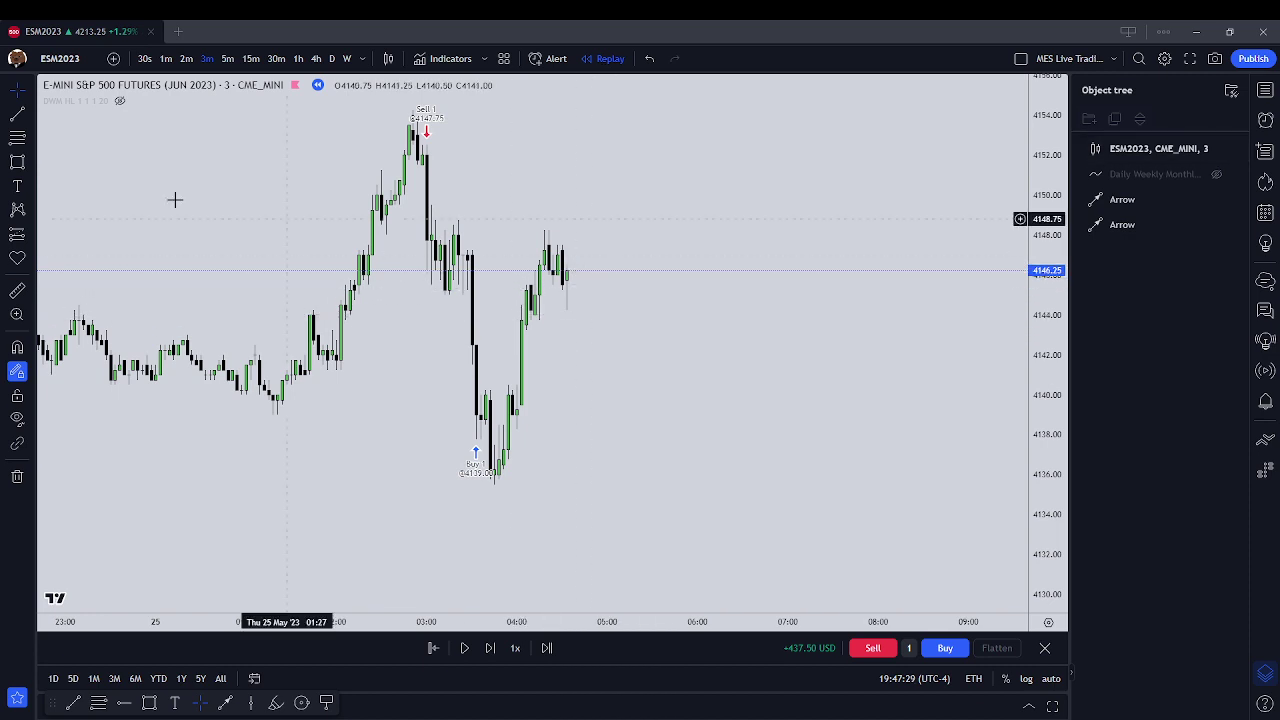
# Draw a horizontal trend line at 4144.00 along the 04:06 pullback low, extending to 05:06
pyautogui.click(17, 113)
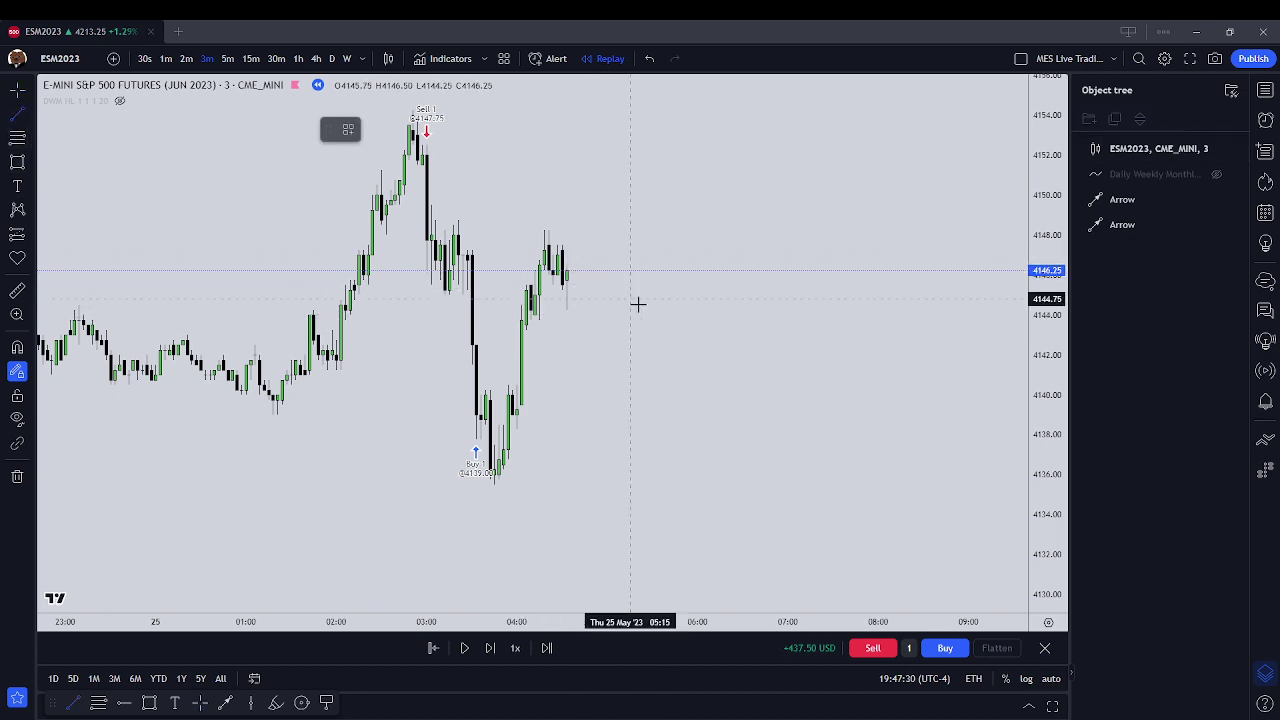
pyautogui.click(524, 316)
pyautogui.click(616, 316)
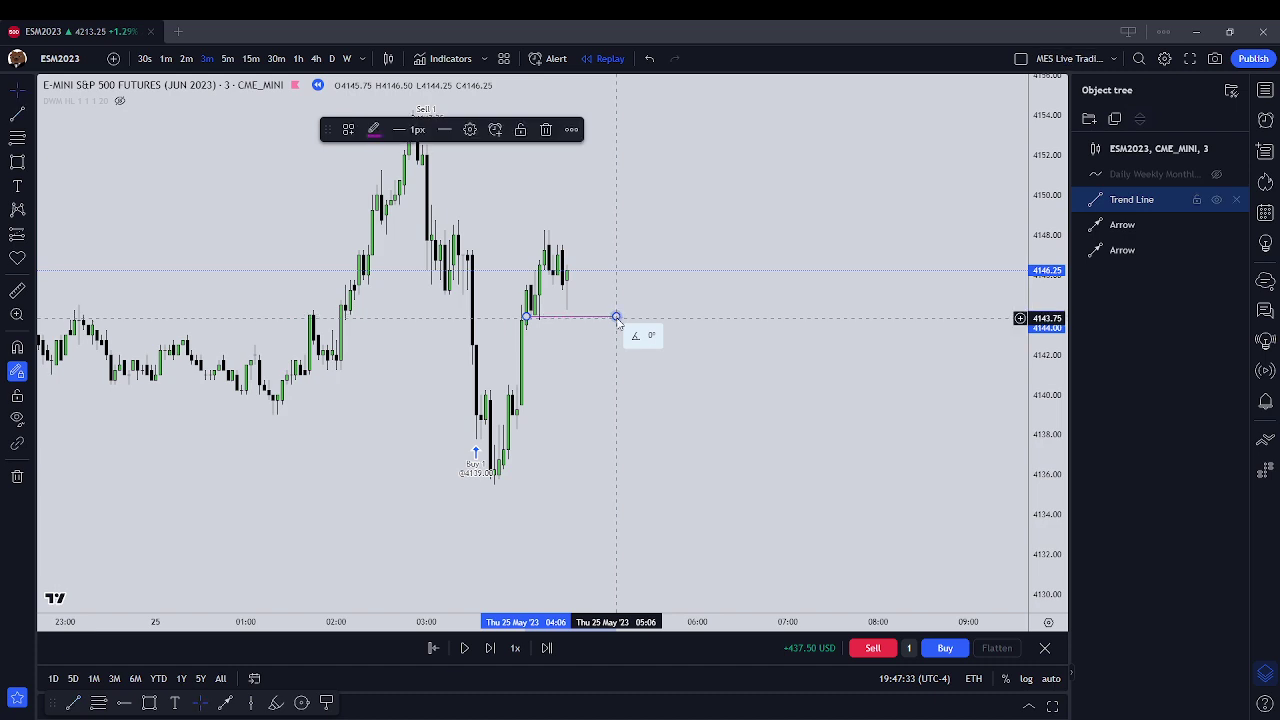
pyautogui.click(698, 281)
# Advance the replay bar by bar to the 05:09 candle, keeping the price above the new high in view
pyautogui.click(489, 655)
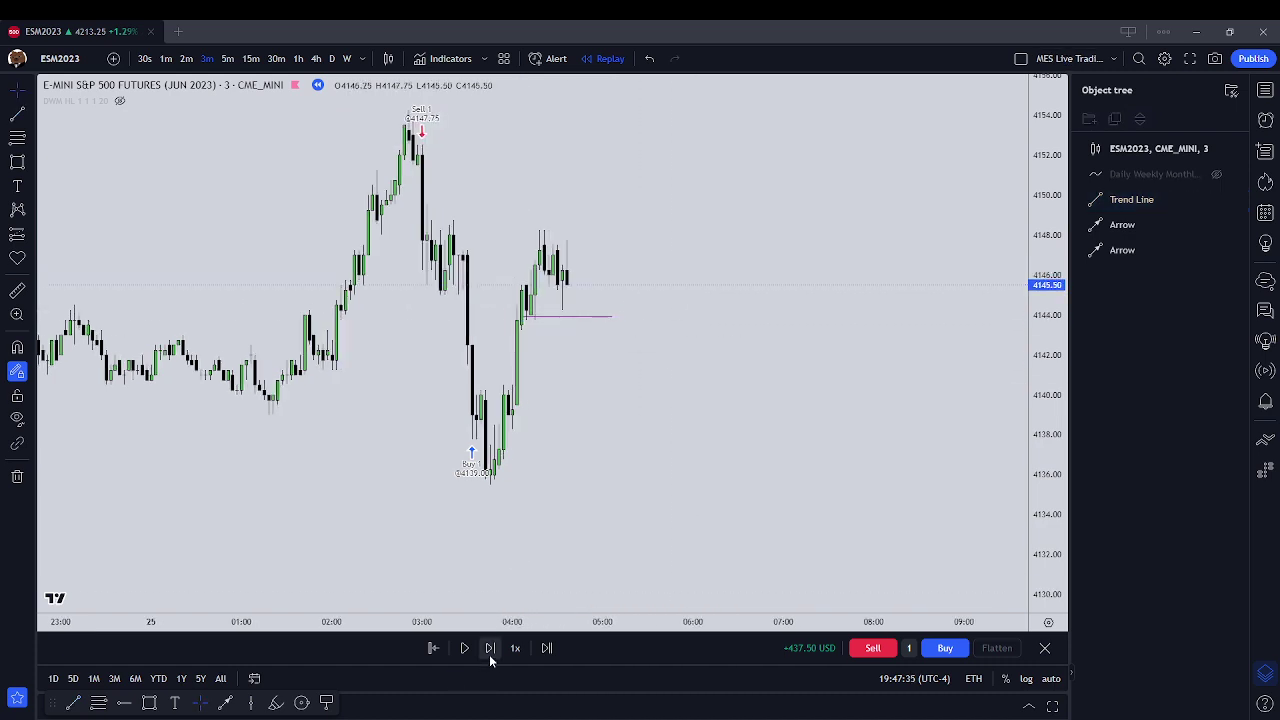
pyautogui.click(489, 655)
pyautogui.click(489, 655)
pyautogui.click(489, 656)
pyautogui.click(489, 656)
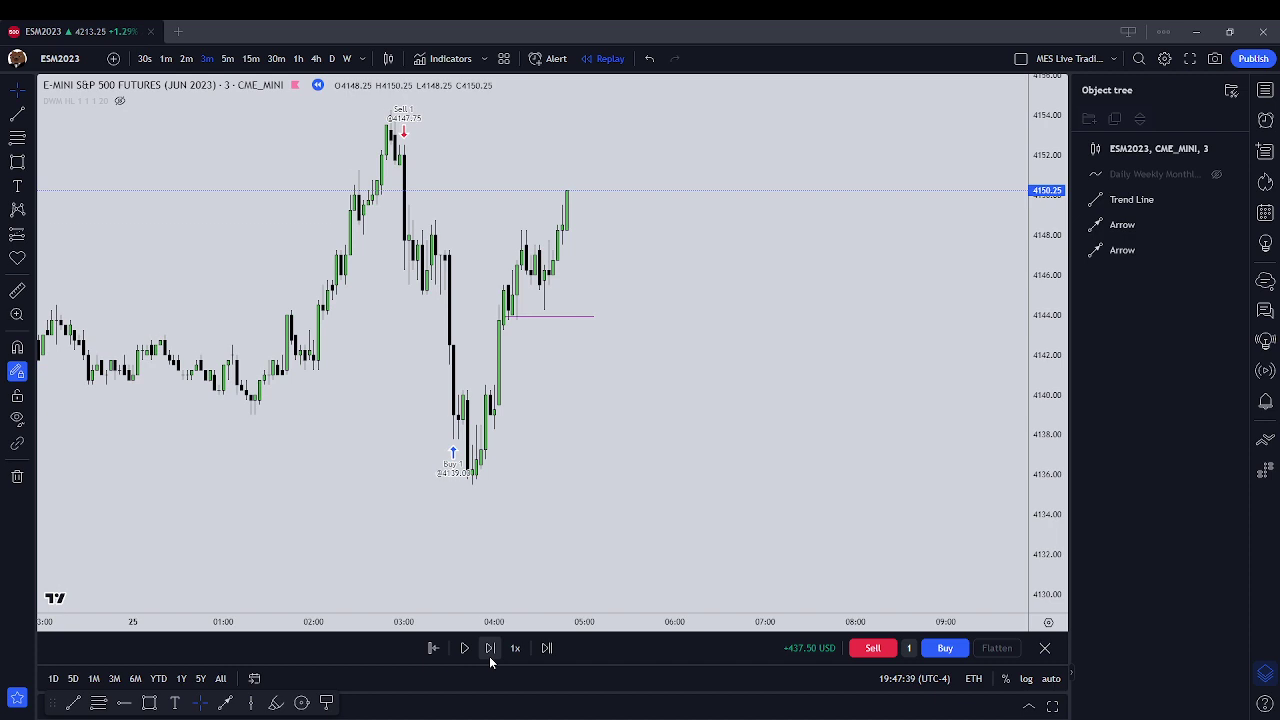
pyautogui.click(489, 656)
pyautogui.click(489, 656)
pyautogui.click(489, 656)
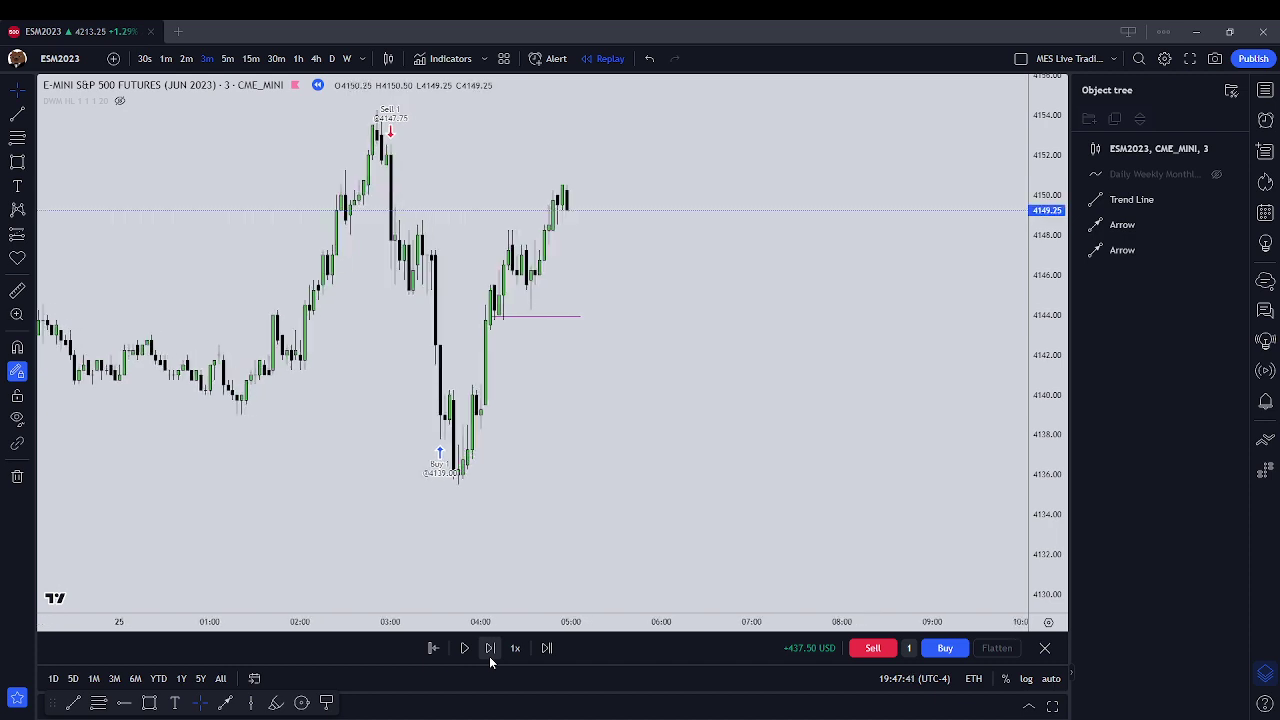
pyautogui.click(489, 656)
pyautogui.click(489, 656)
pyautogui.click(489, 656)
pyautogui.click(489, 657)
pyautogui.moveTo(668, 378); pyautogui.dragTo(698, 524)
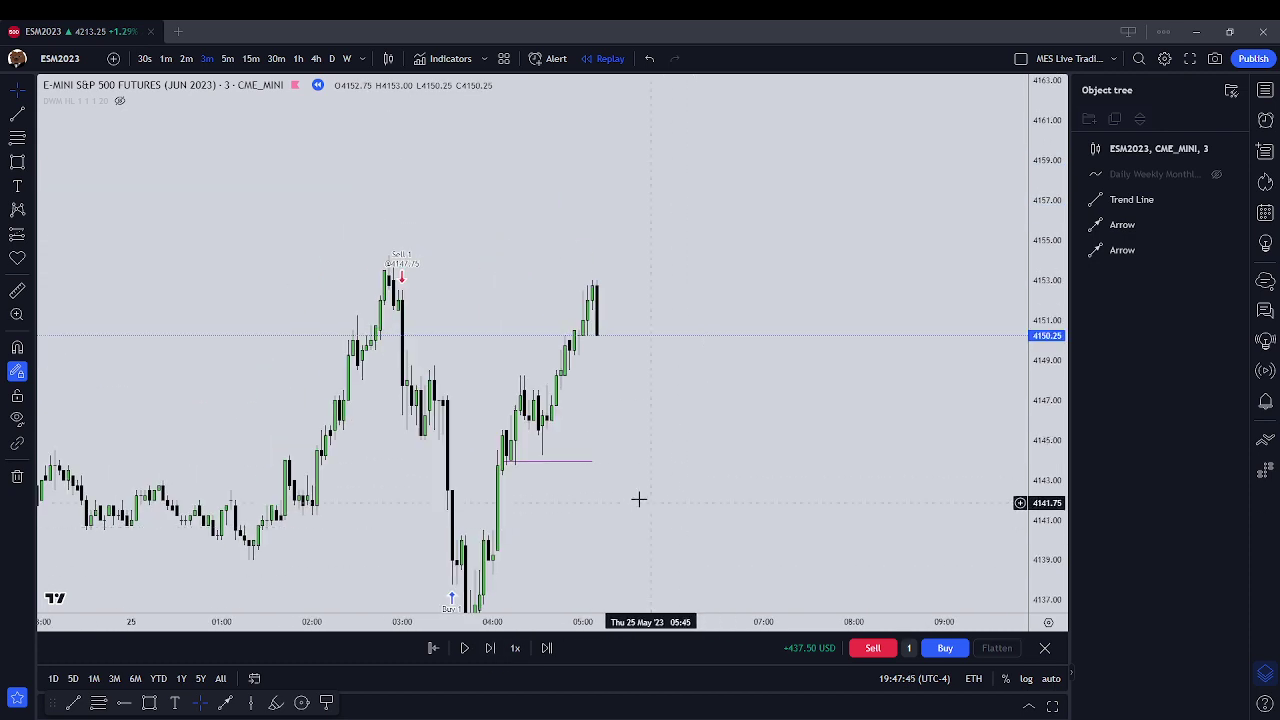
# Replace the 4144.00 trend line with a horizontal one at 4149.50 running from 04:48 to about 05:36
pyautogui.click(572, 460)
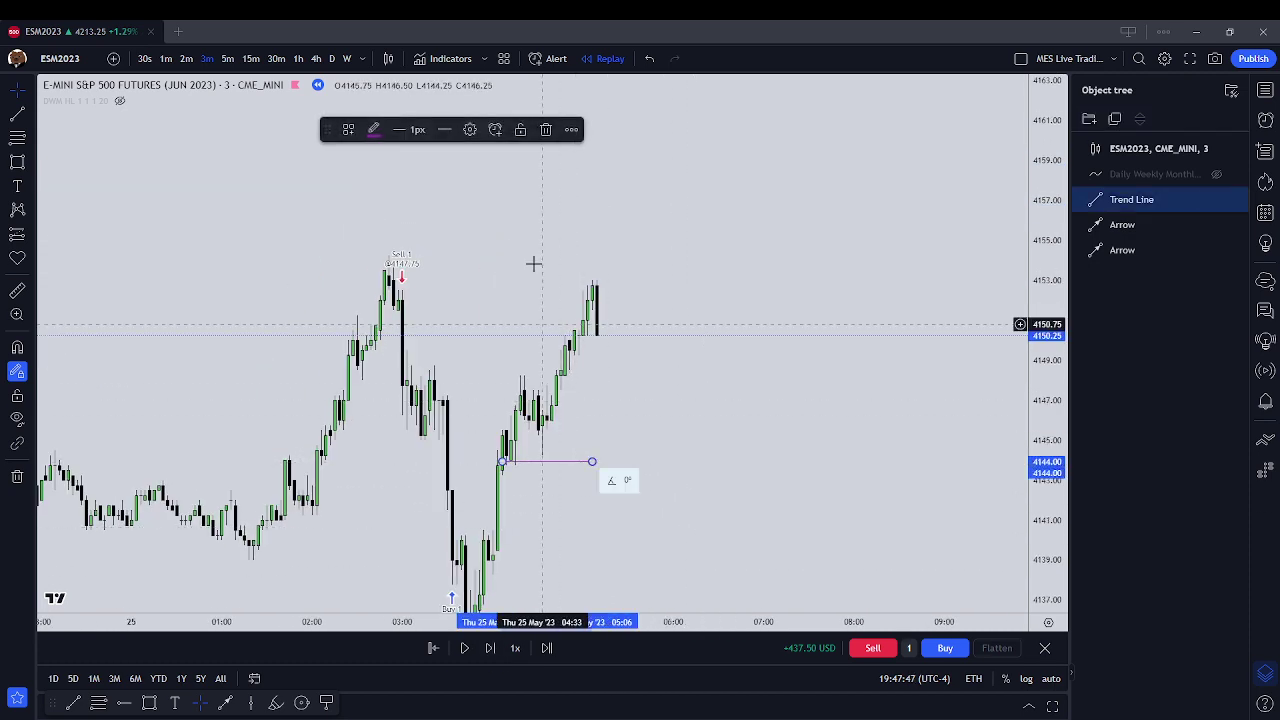
pyautogui.click(546, 129)
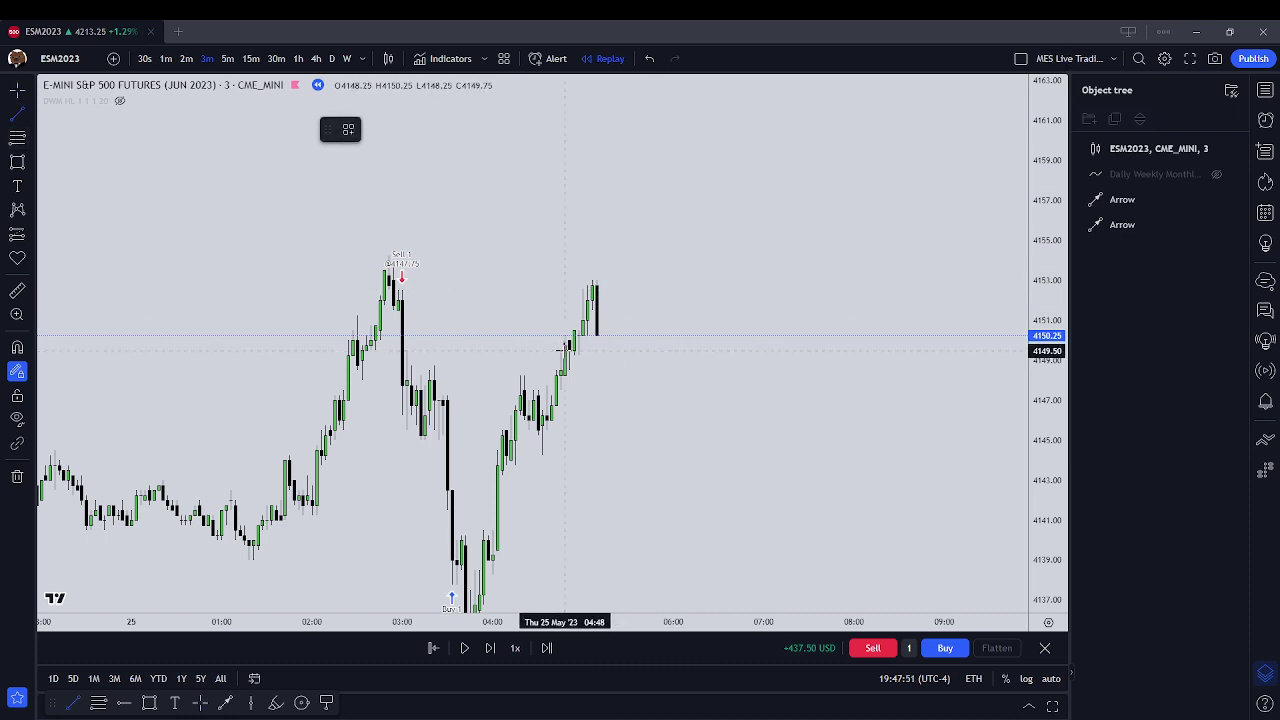
pyautogui.click(565, 350)
pyautogui.click(637, 351)
pyautogui.click(701, 310)
pyautogui.click(585, 354)
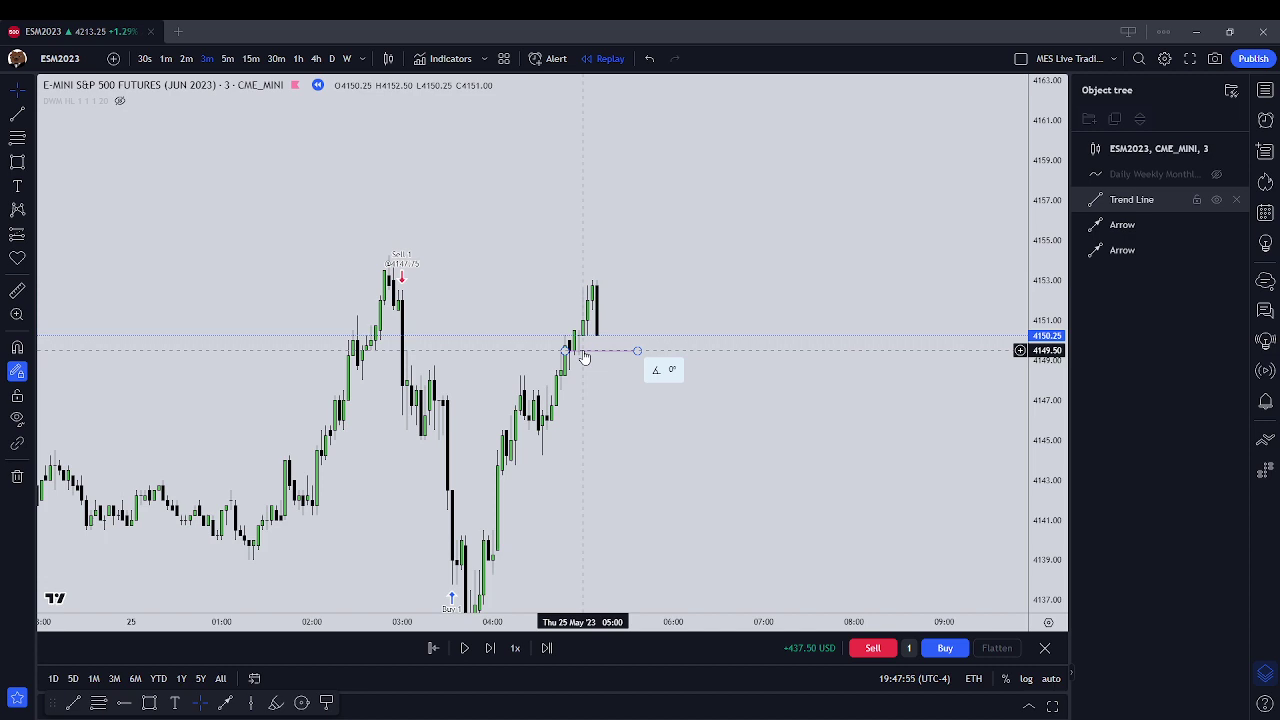
pyautogui.click(686, 323)
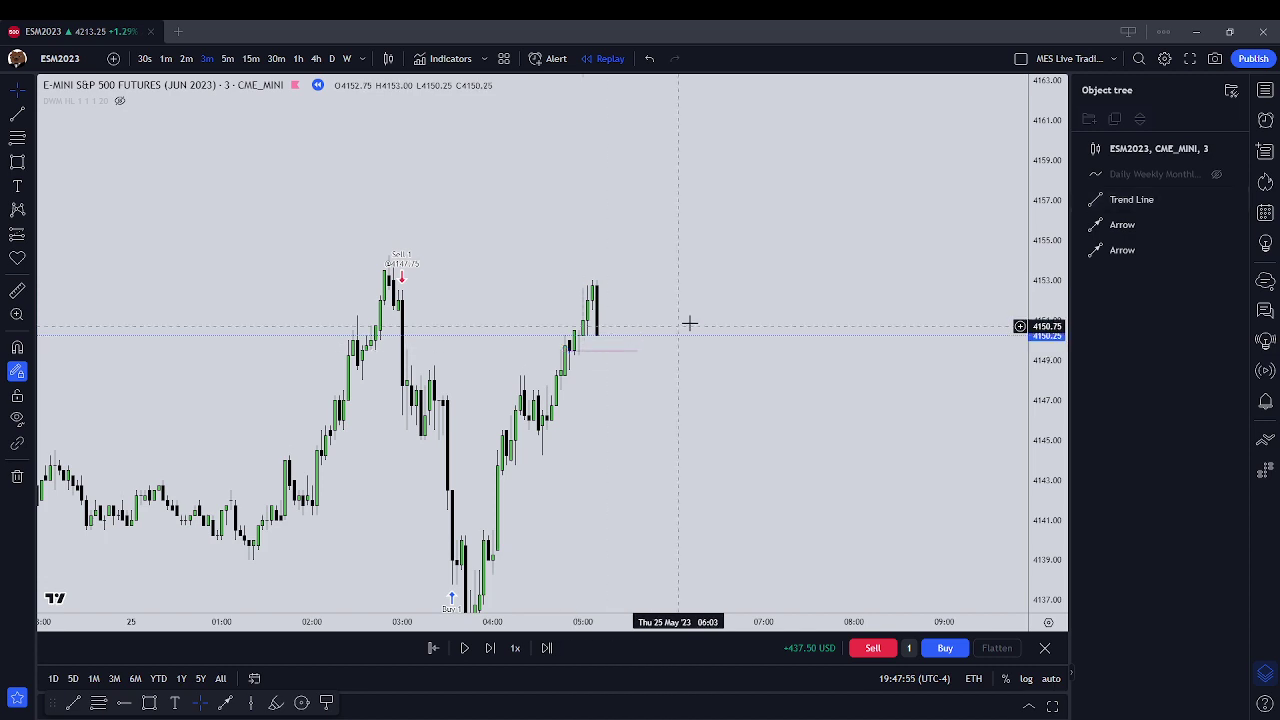
# Advance the replay bar by bar to the 05:39 candle
pyautogui.click(498, 650)
pyautogui.click(490, 648)
pyautogui.click(490, 648)
pyautogui.click(498, 652)
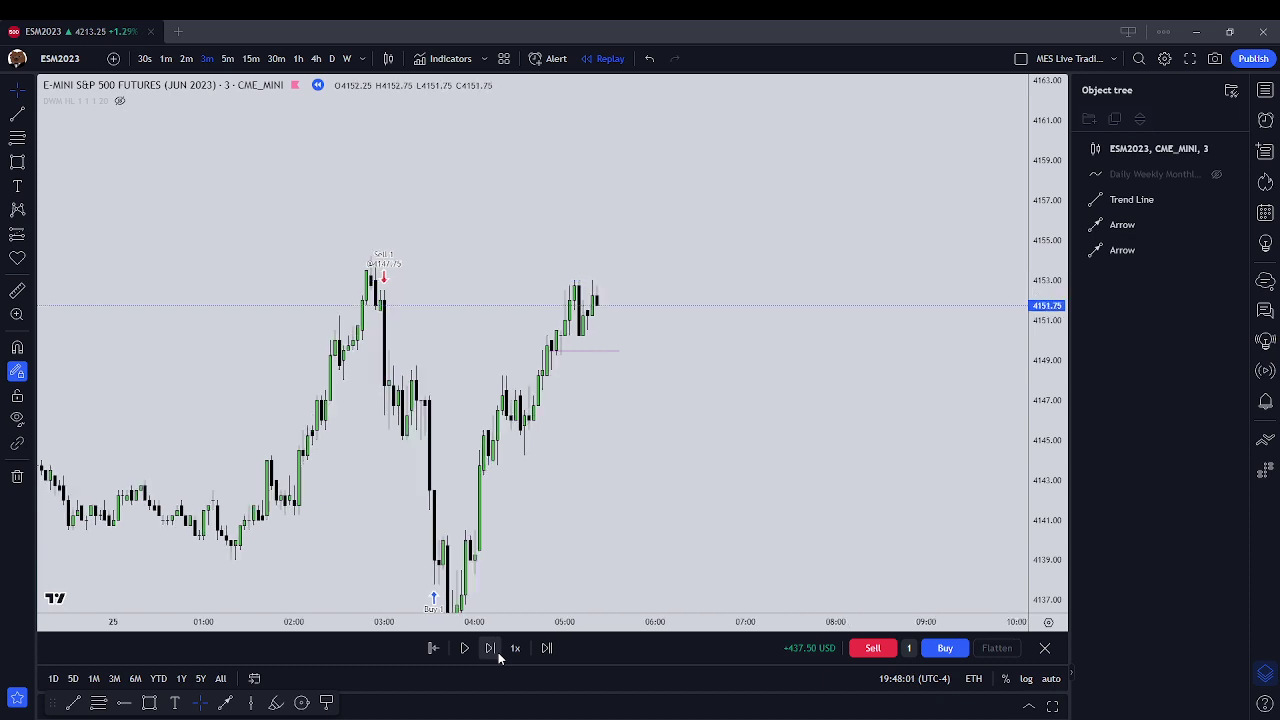
pyautogui.click(498, 652)
pyautogui.click(498, 652)
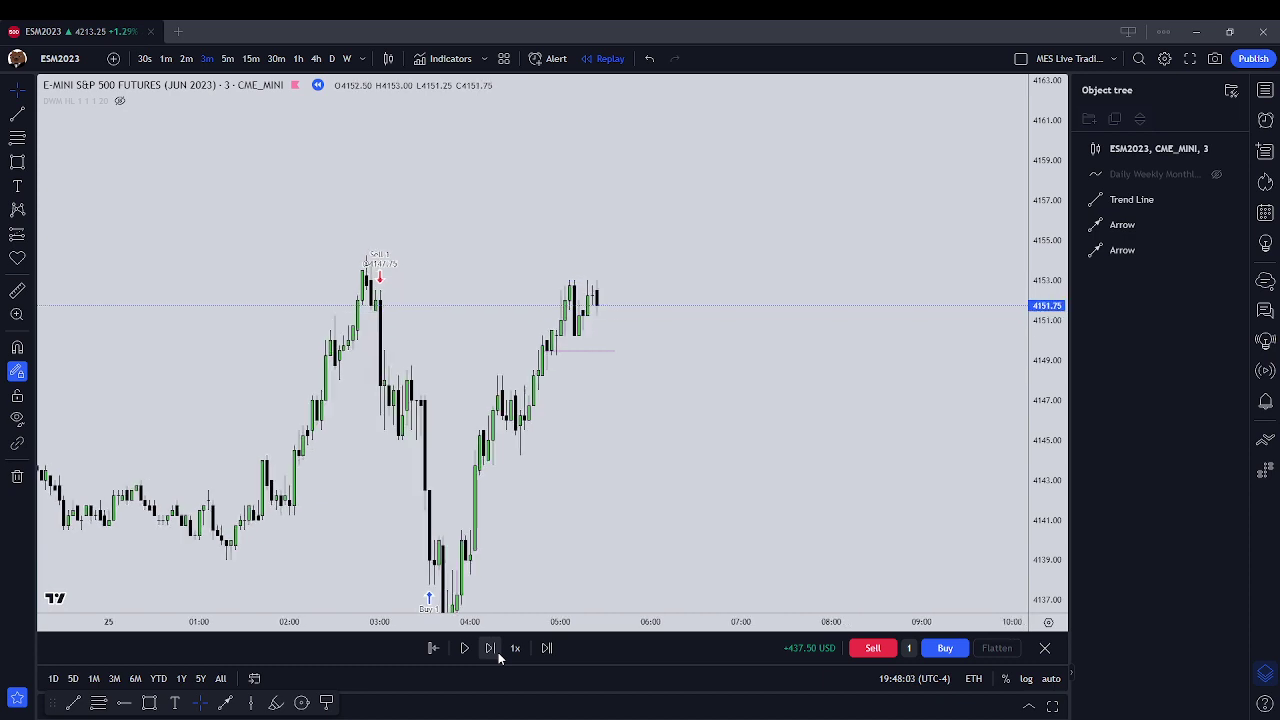
pyautogui.click(498, 652)
pyautogui.click(498, 652)
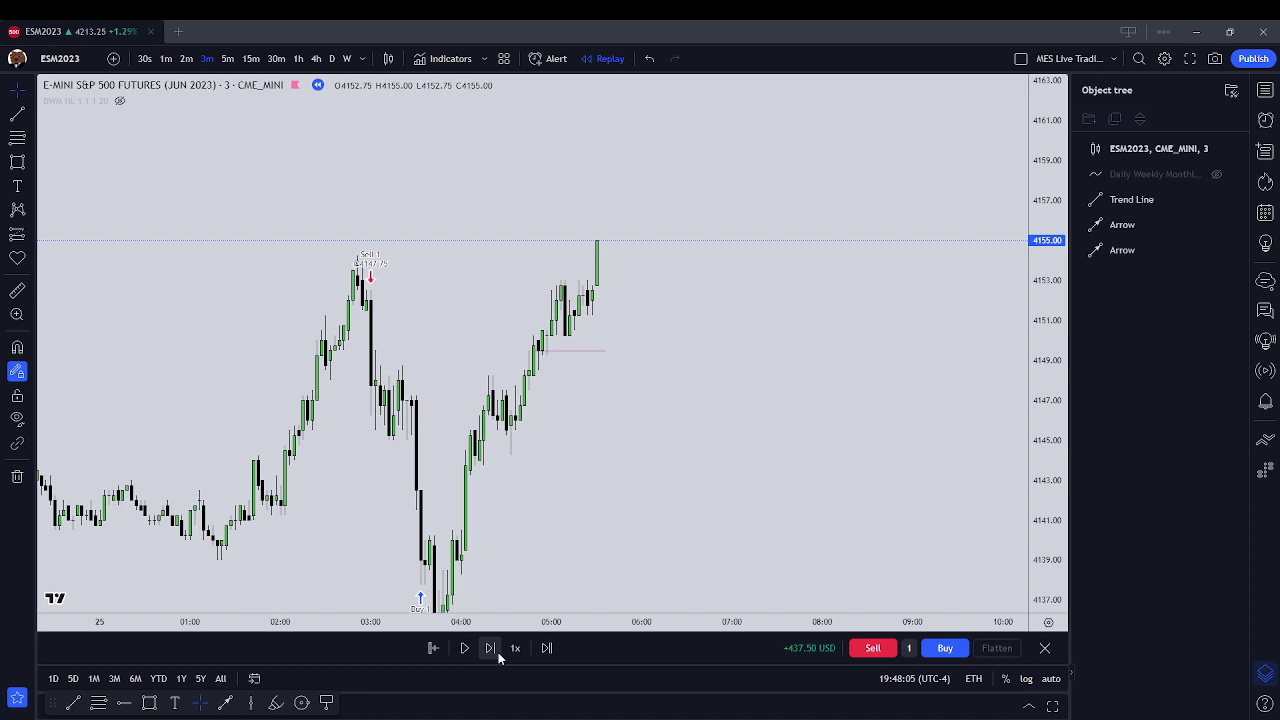
pyautogui.click(490, 649)
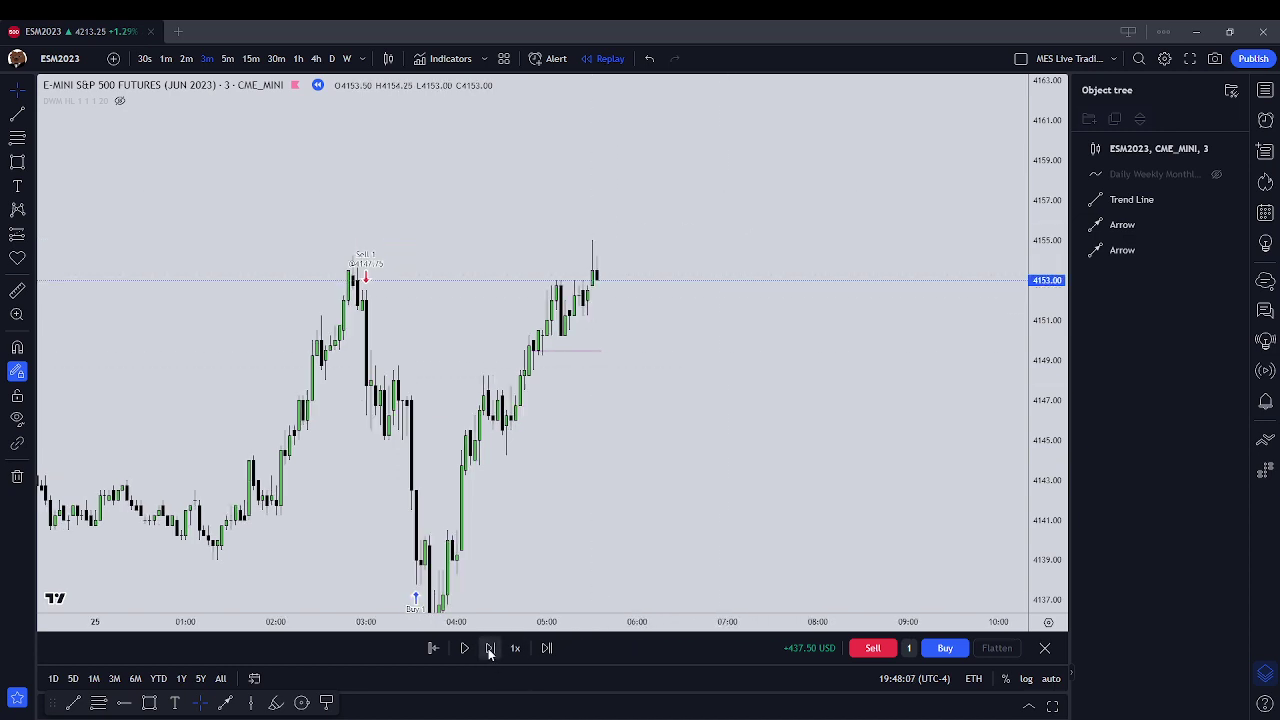
pyautogui.click(490, 649)
pyautogui.click(490, 649)
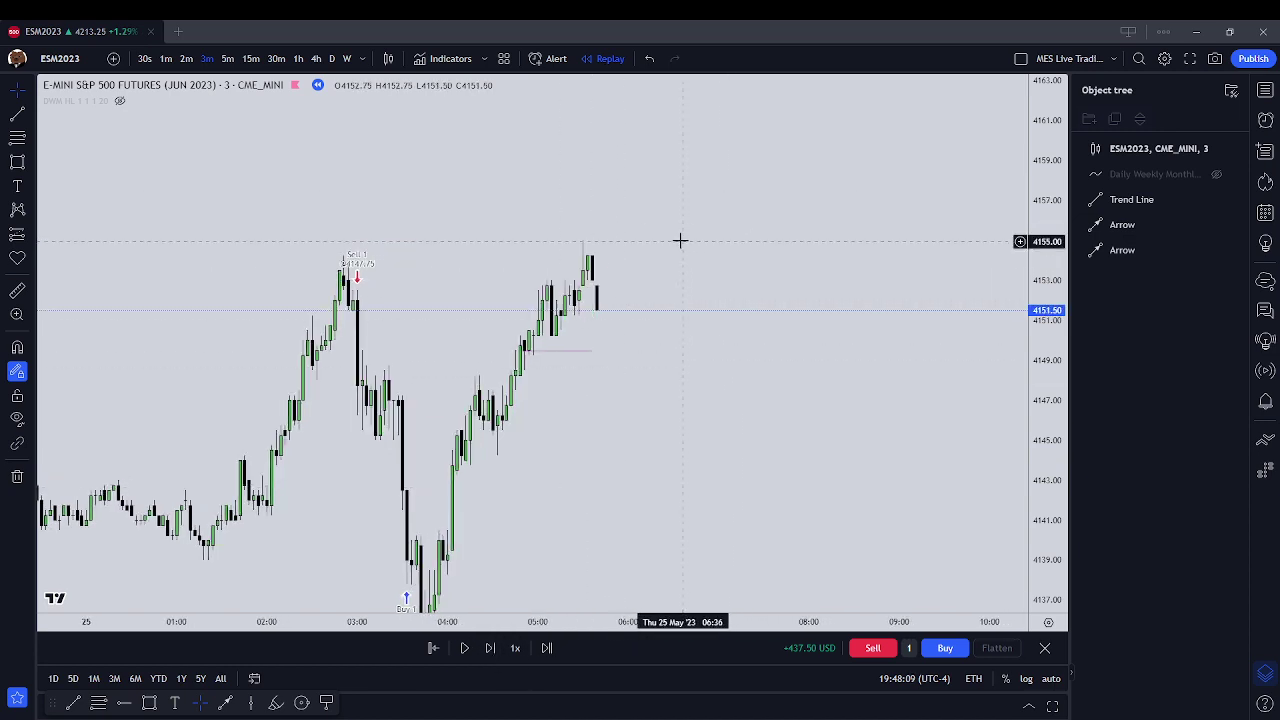
# Move the horizontal trend line up to 4152.00 so it spans from about 05:15 to 06:03
pyautogui.moveTo(565, 350); pyautogui.dragTo(612, 302)
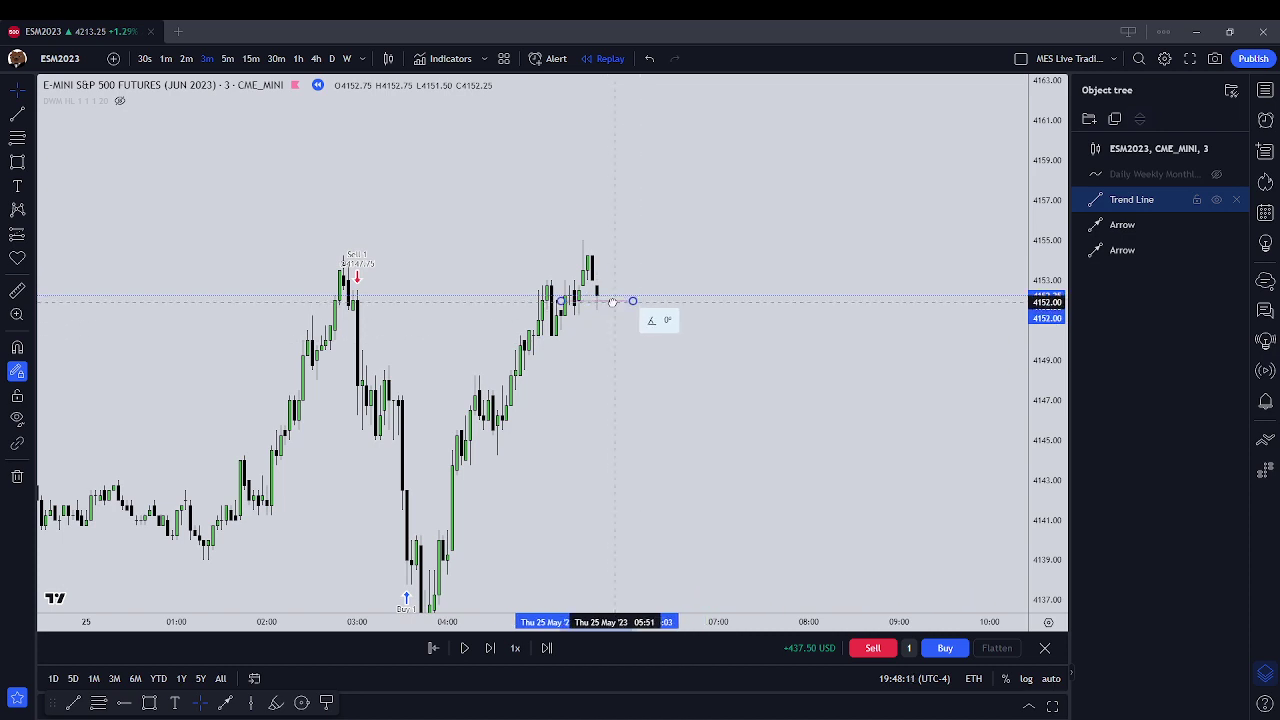
pyautogui.click(518, 266)
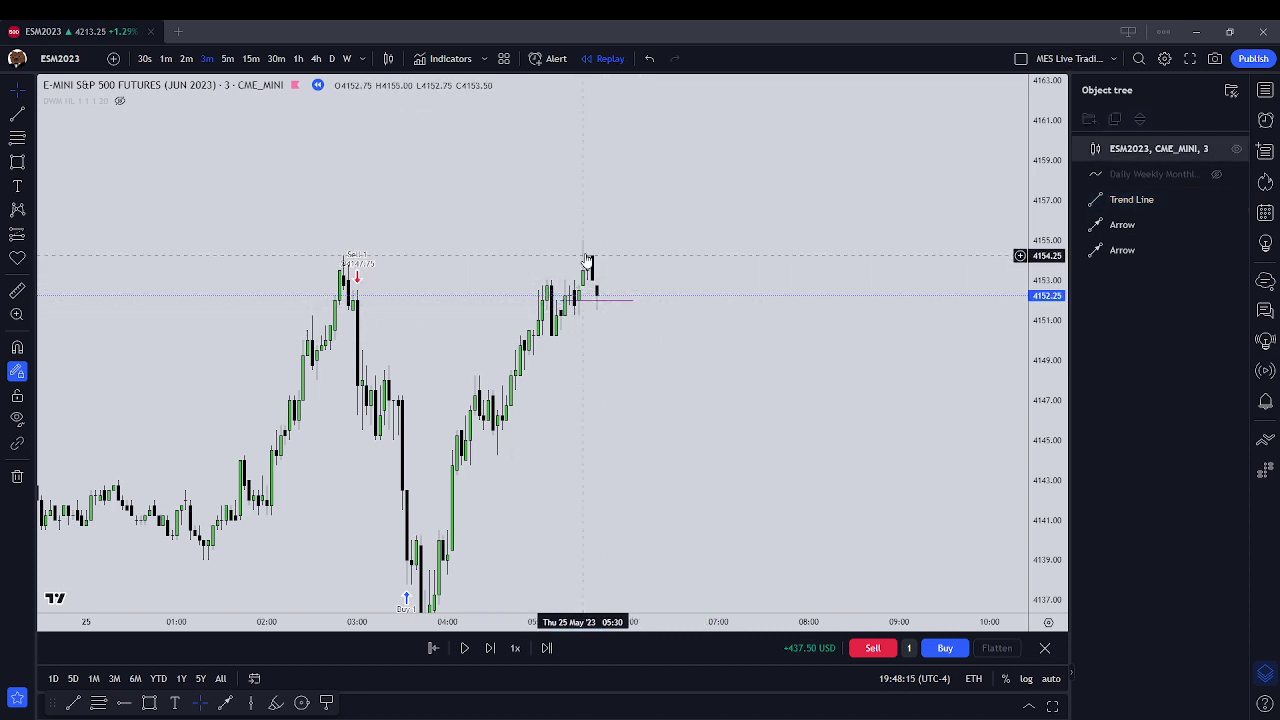
pyautogui.click(588, 300)
pyautogui.click(615, 301)
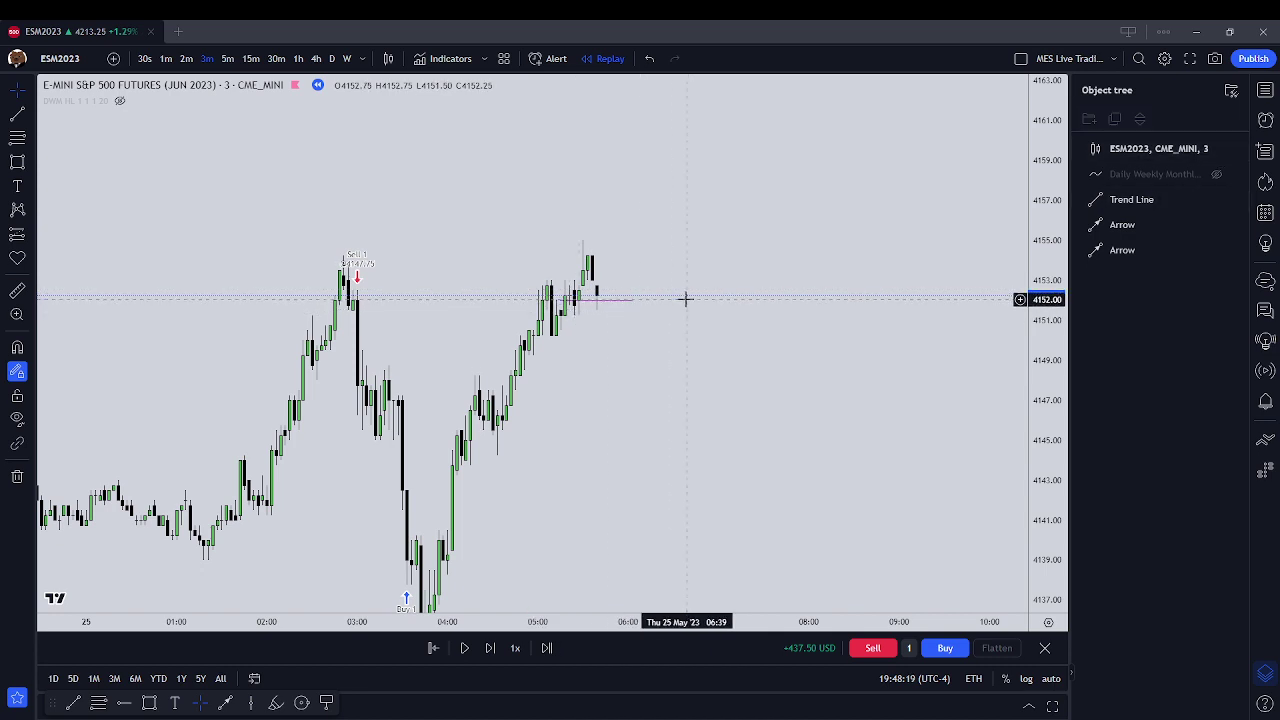
# Sell one contract at 4152.25 and advance the replay to the 05:48 candle
pyautogui.click(872, 648)
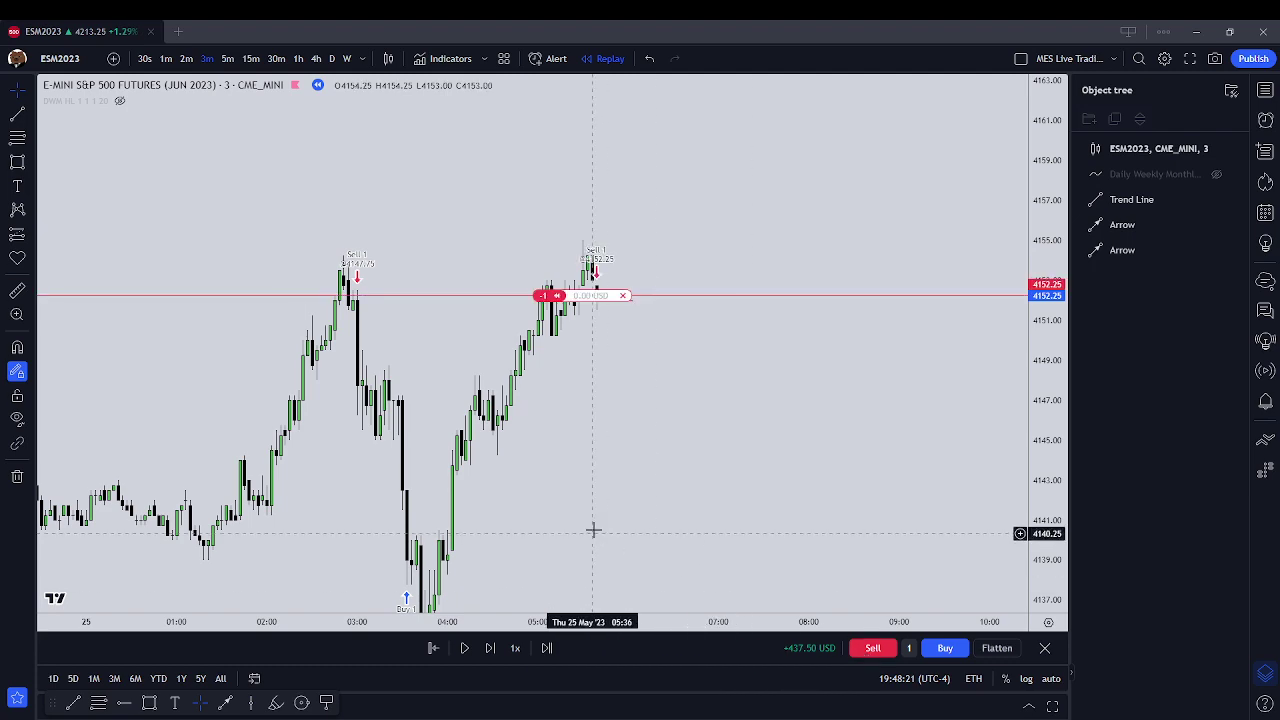
pyautogui.click(491, 650)
pyautogui.click(491, 650)
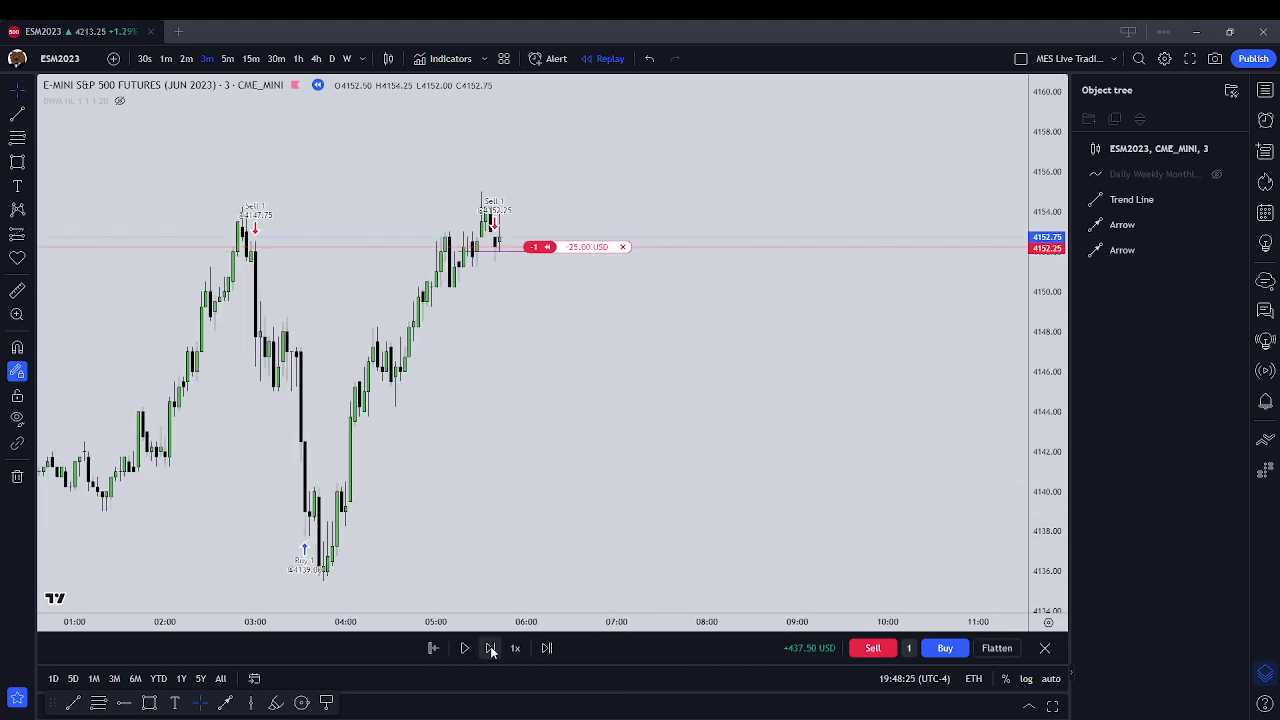
pyautogui.click(491, 650)
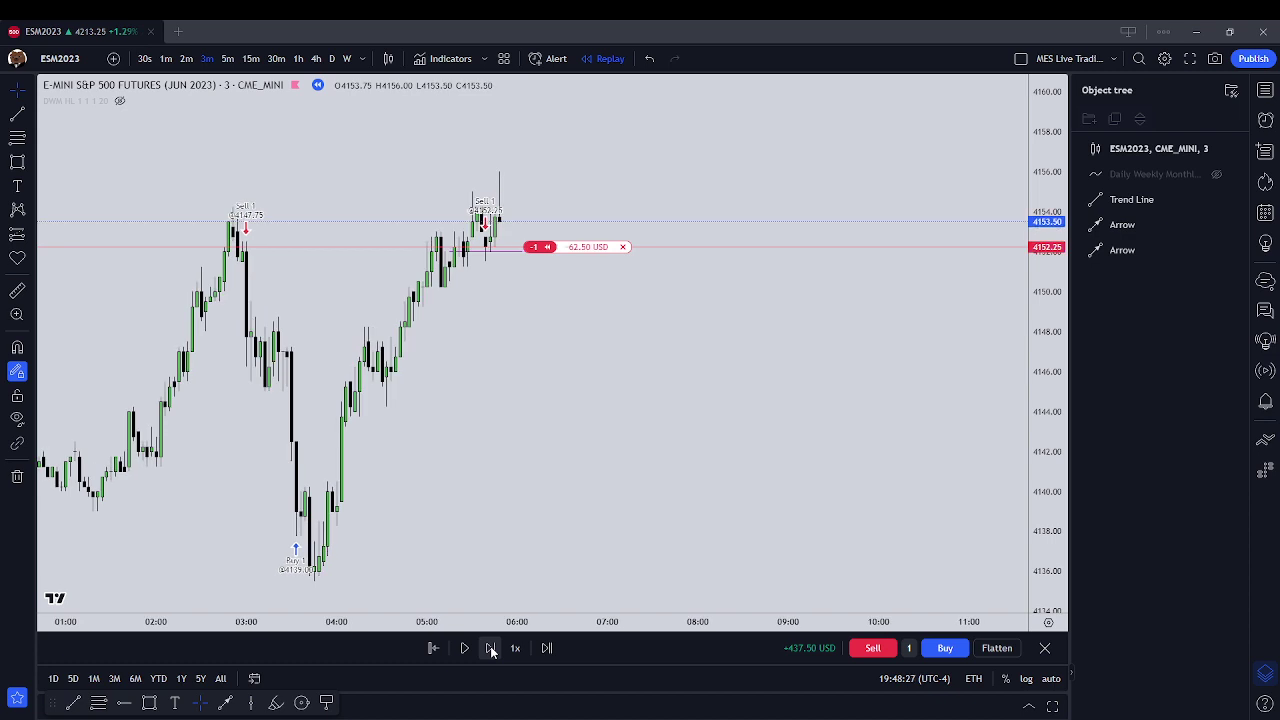
# Advance the replay bar by bar to the 06:06 candle
pyautogui.click(491, 650)
pyautogui.click(491, 650)
pyautogui.click(491, 650)
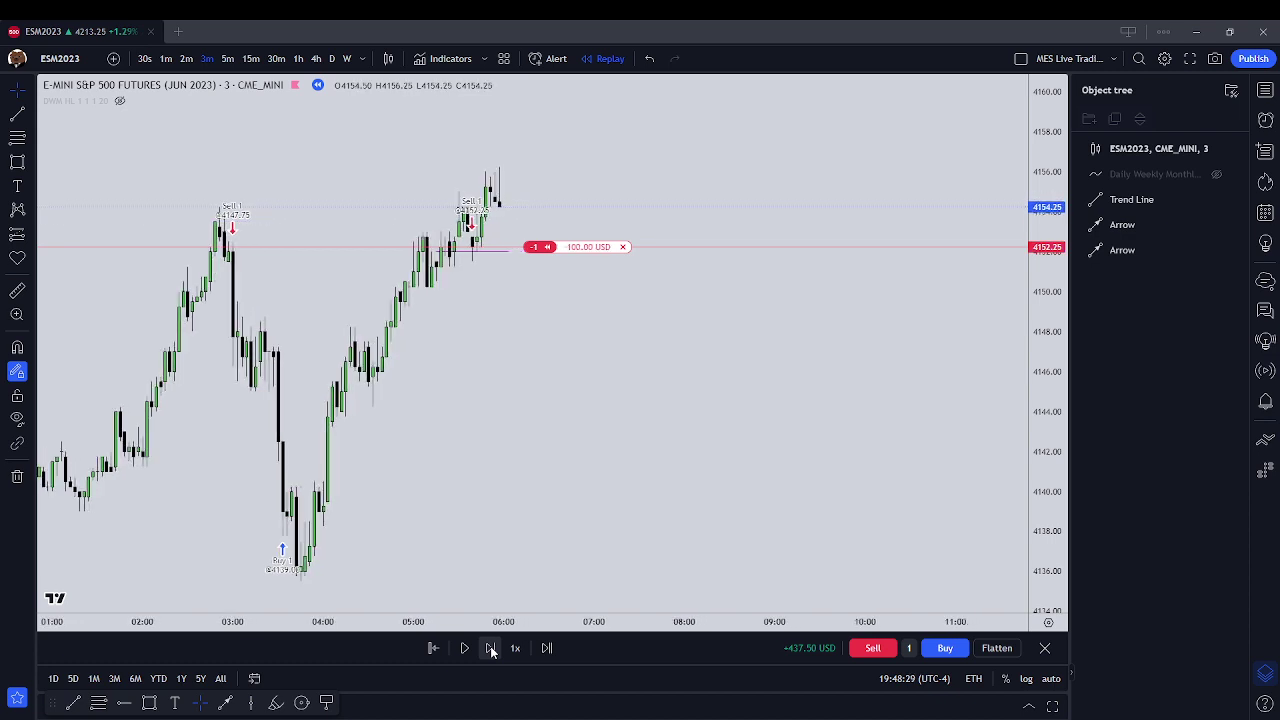
pyautogui.click(491, 650)
pyautogui.click(491, 650)
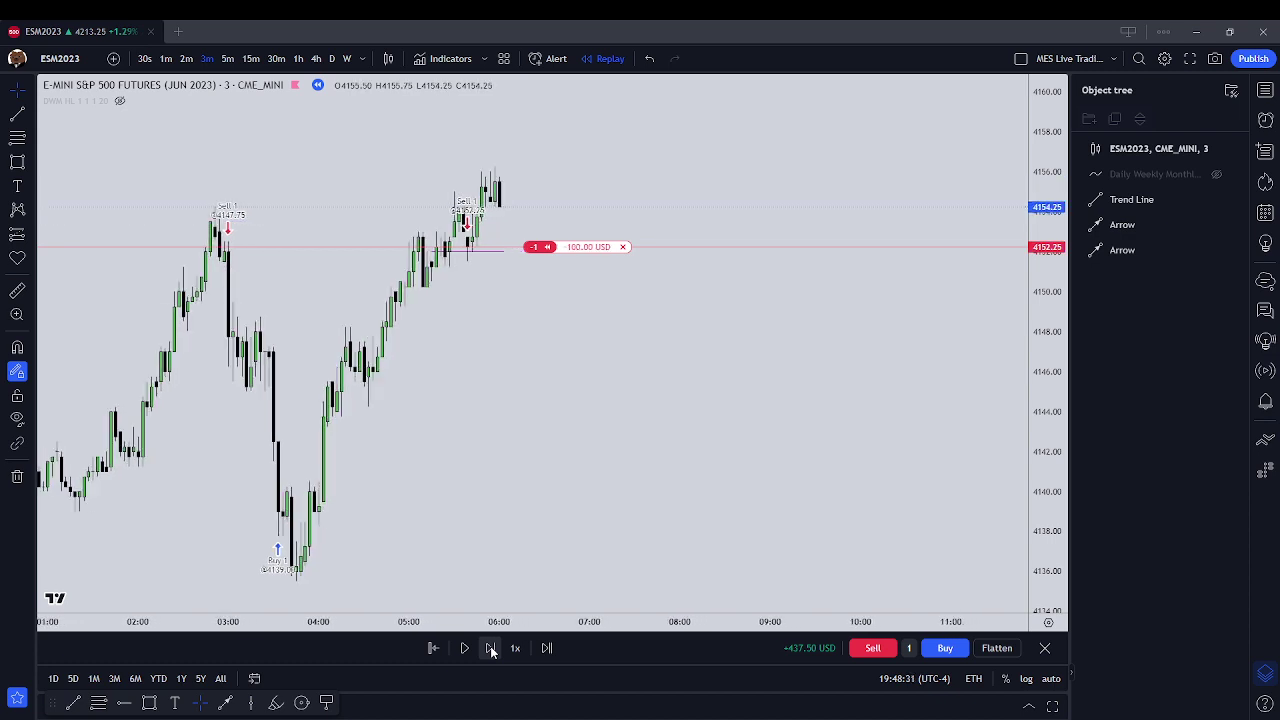
pyautogui.click(491, 648)
pyautogui.click(491, 648)
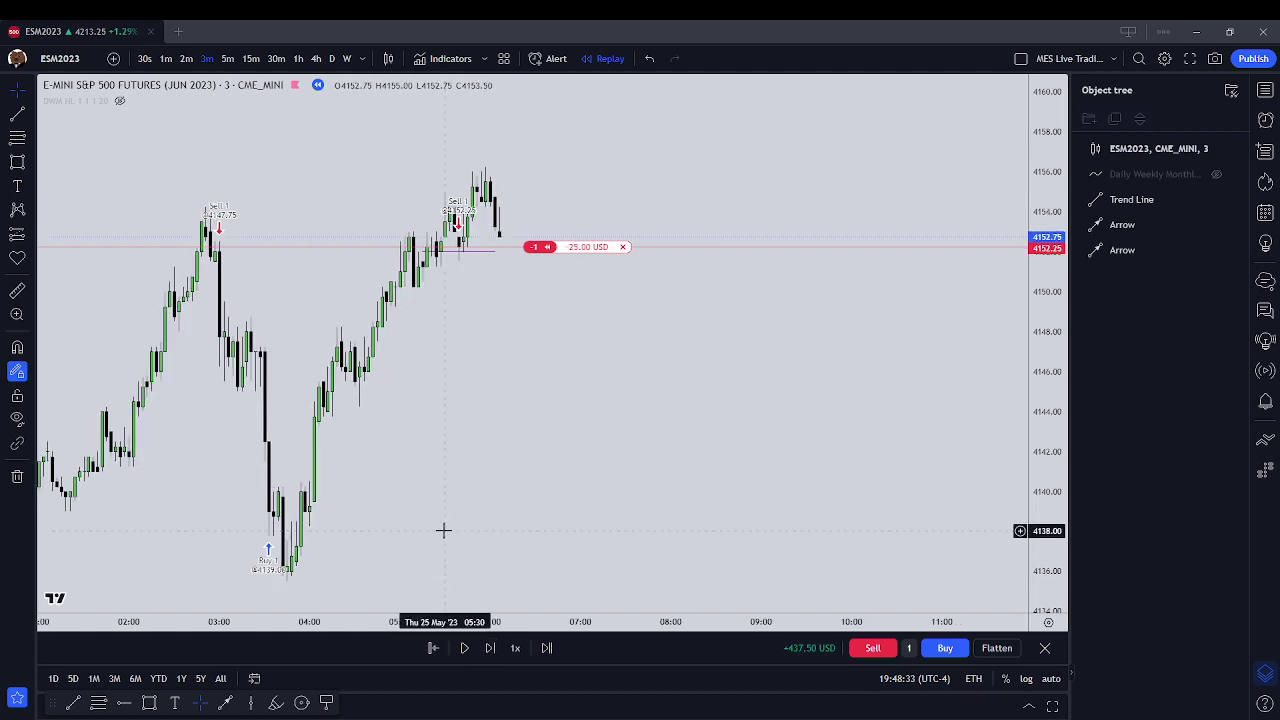
# Continue the replay one bar at a time up to the 06:45 candle
pyautogui.moveTo(446, 531); pyautogui.dragTo(557, 537)
pyautogui.scroll(1, 565, 537)
pyautogui.click(490, 649)
pyautogui.click(490, 649)
pyautogui.click(490, 649)
pyautogui.click(490, 649)
pyautogui.click(490, 649)
pyautogui.click(490, 649)
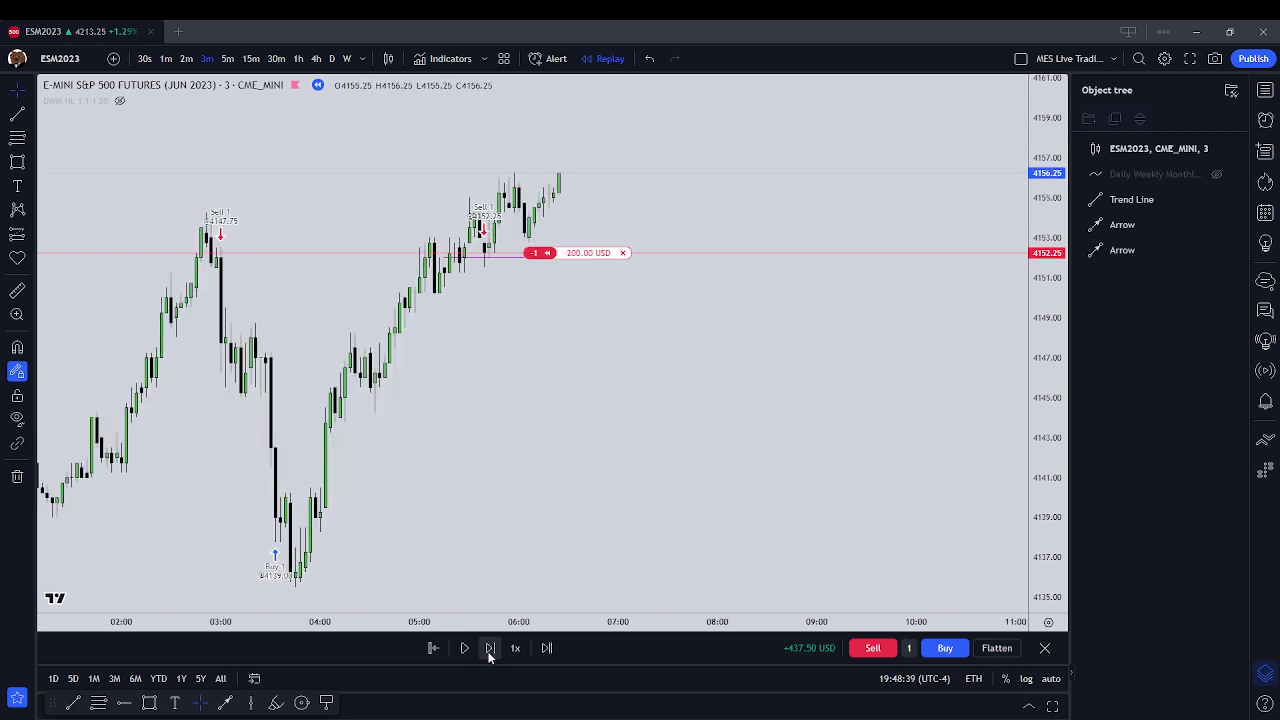
pyautogui.click(490, 649)
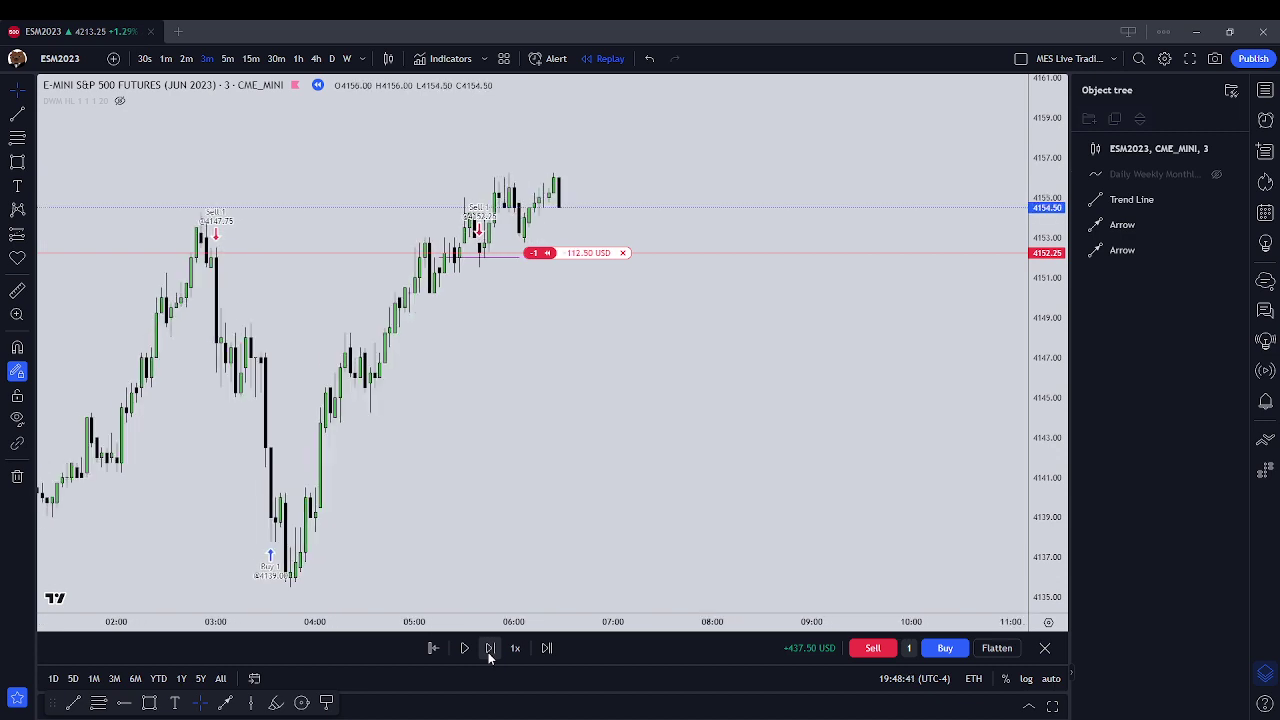
pyautogui.click(490, 649)
pyautogui.click(490, 648)
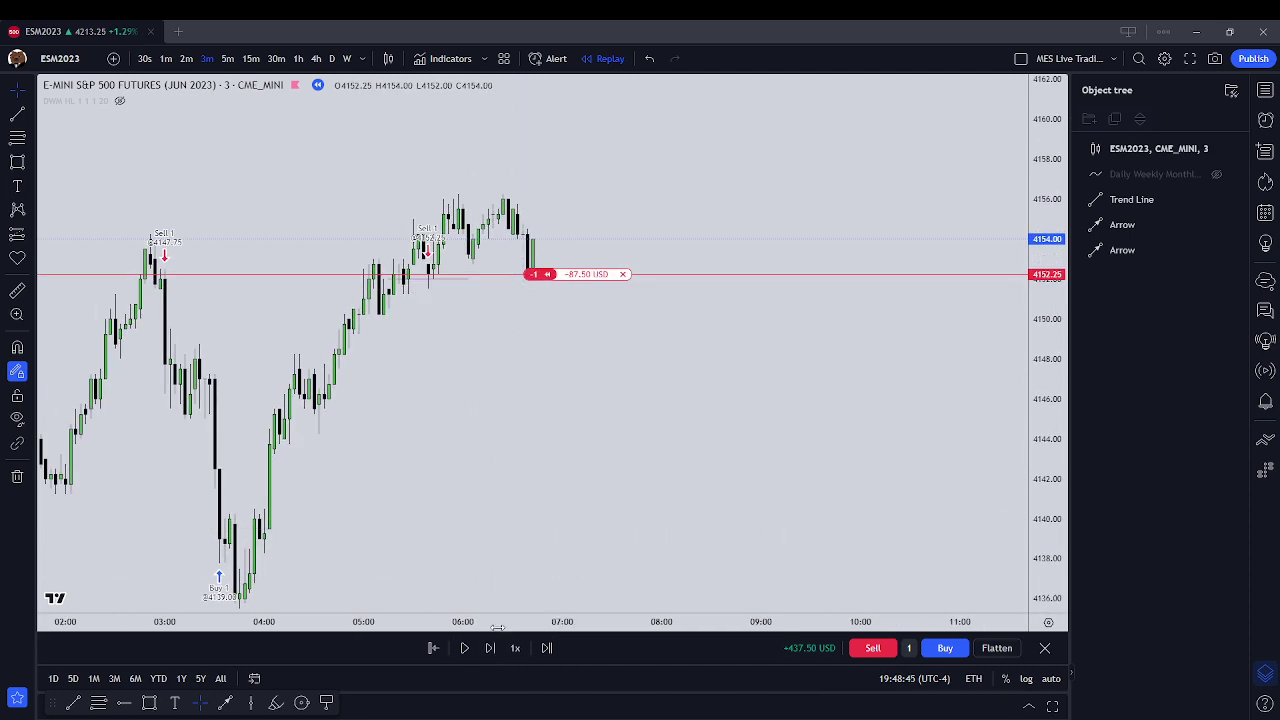
pyautogui.click(490, 648)
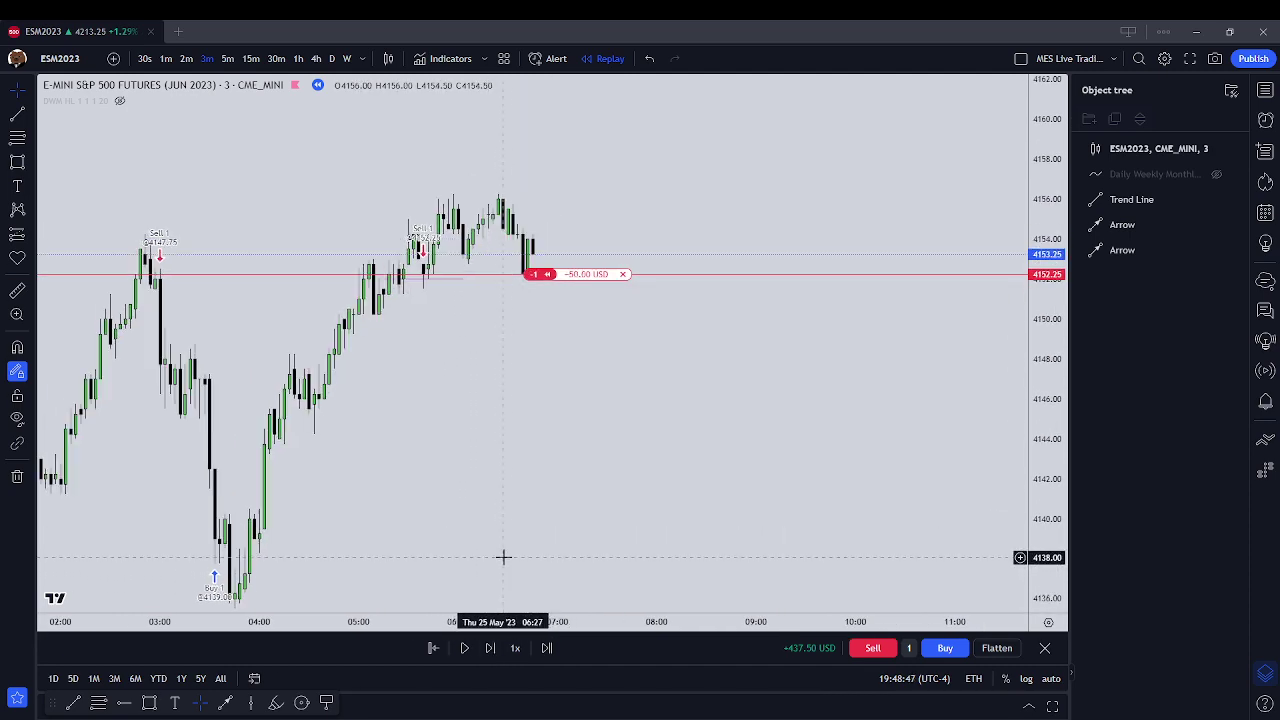
# Move the horizontal trend line to the swing low at 4153.00 so it spans from about 06:03 to 07:03
pyautogui.scroll(-2, 503, 557)
pyautogui.moveTo(612, 248); pyautogui.dragTo(612, 276)
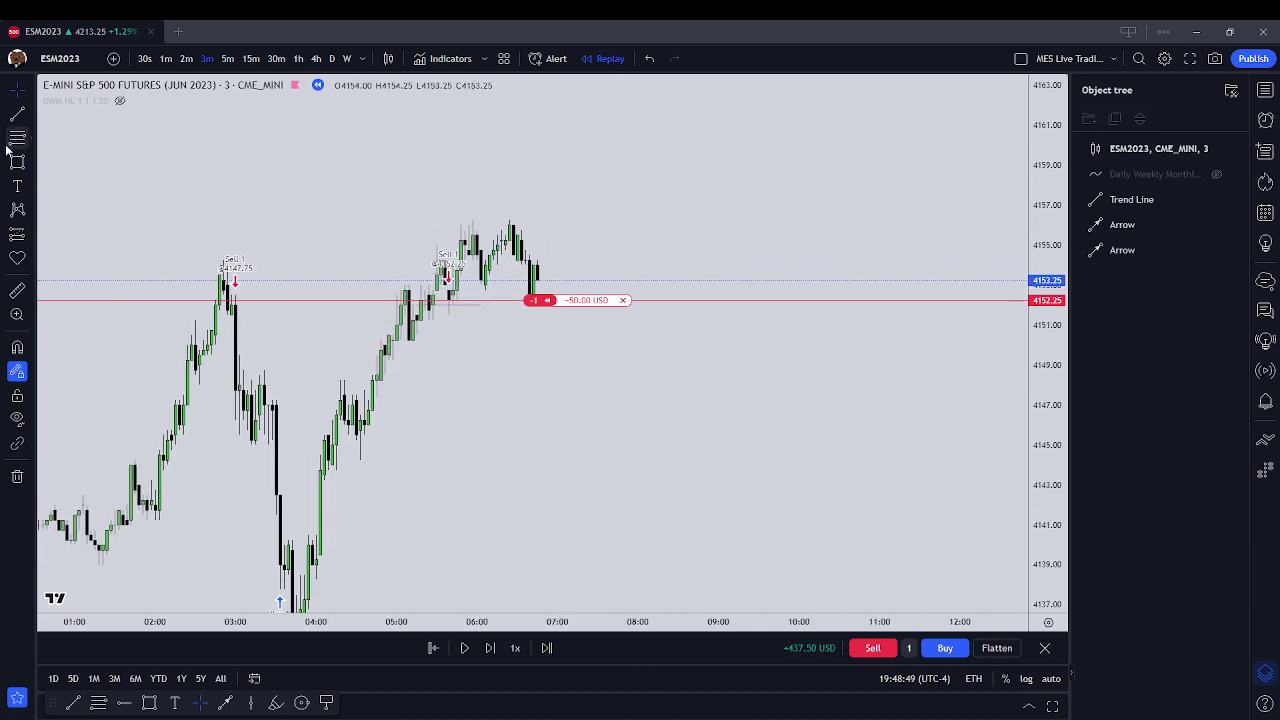
pyautogui.moveTo(462, 306); pyautogui.dragTo(561, 287)
pyautogui.click(506, 362)
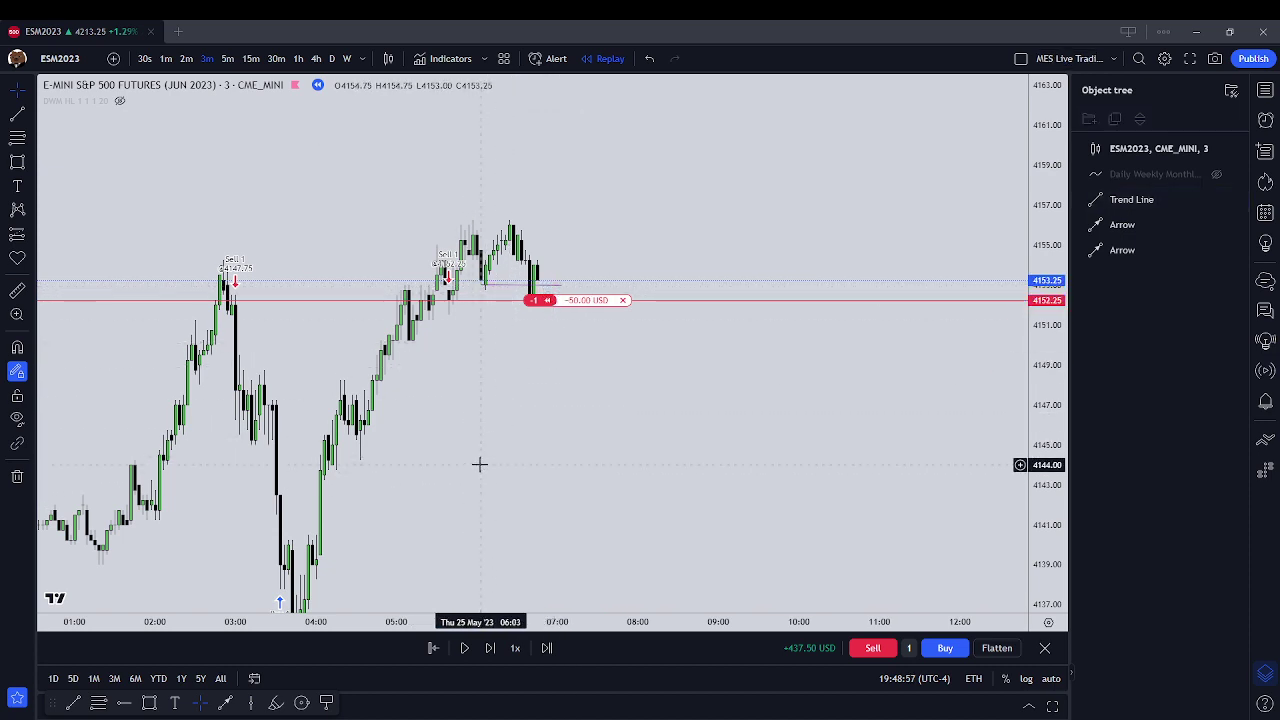
# Advance the replay bar by bar to the 07:12 candle
pyautogui.click(491, 648)
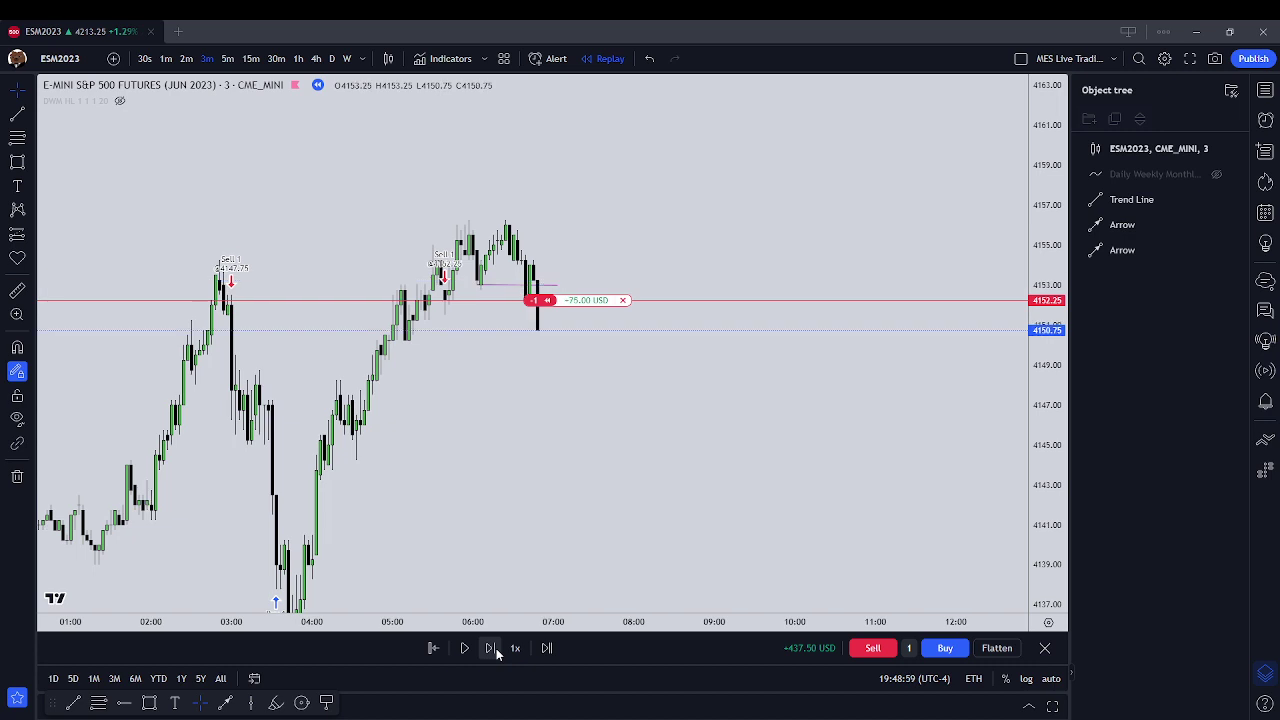
pyautogui.click(496, 648)
pyautogui.click(496, 648)
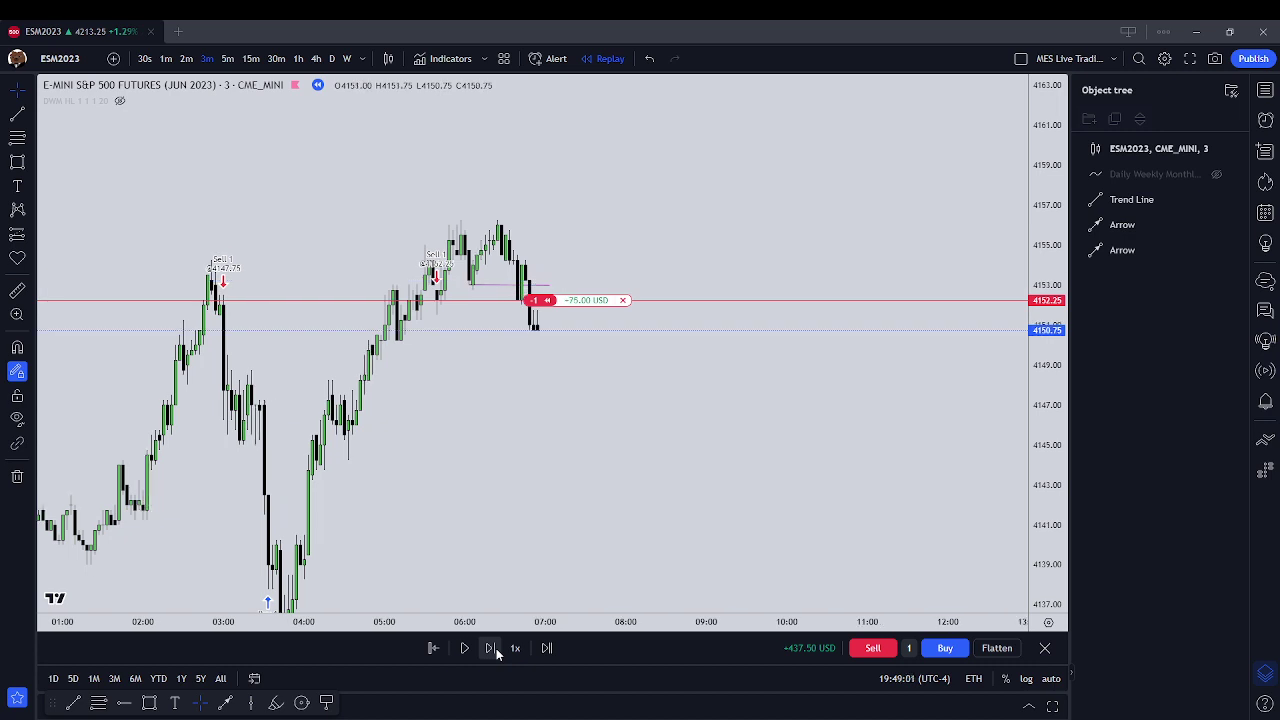
pyautogui.click(496, 648)
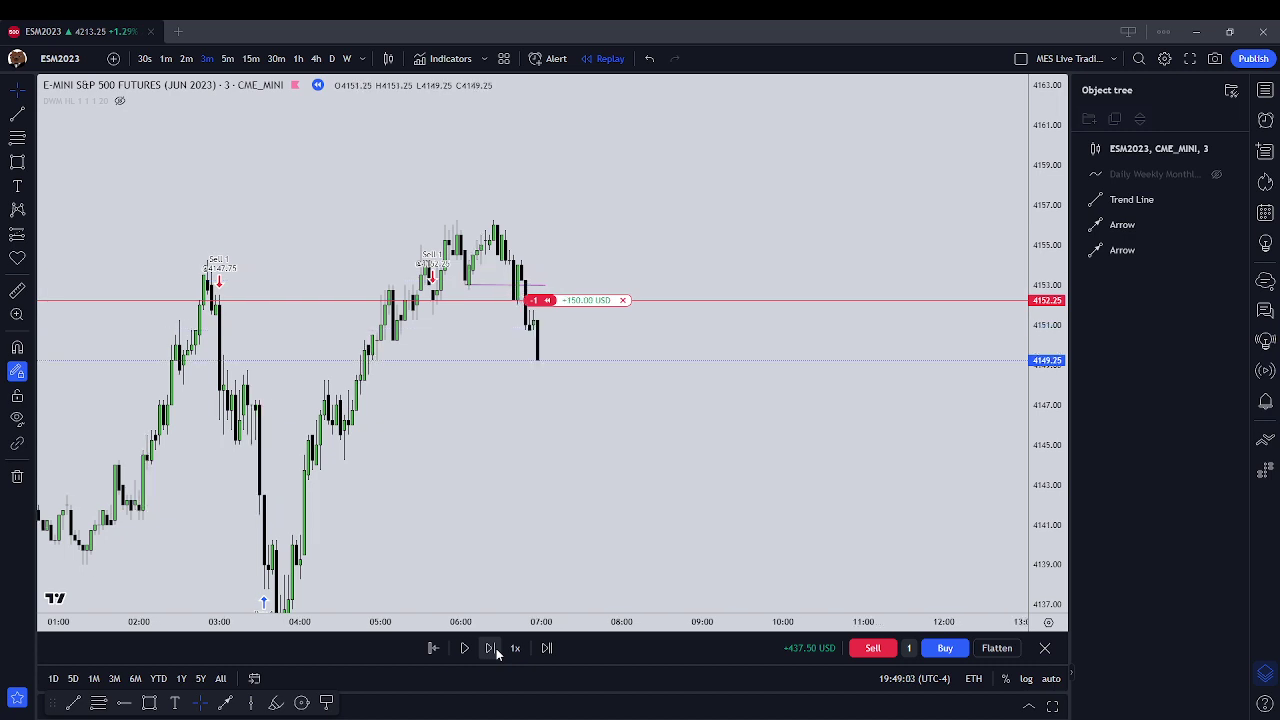
pyautogui.click(496, 648)
pyautogui.click(496, 648)
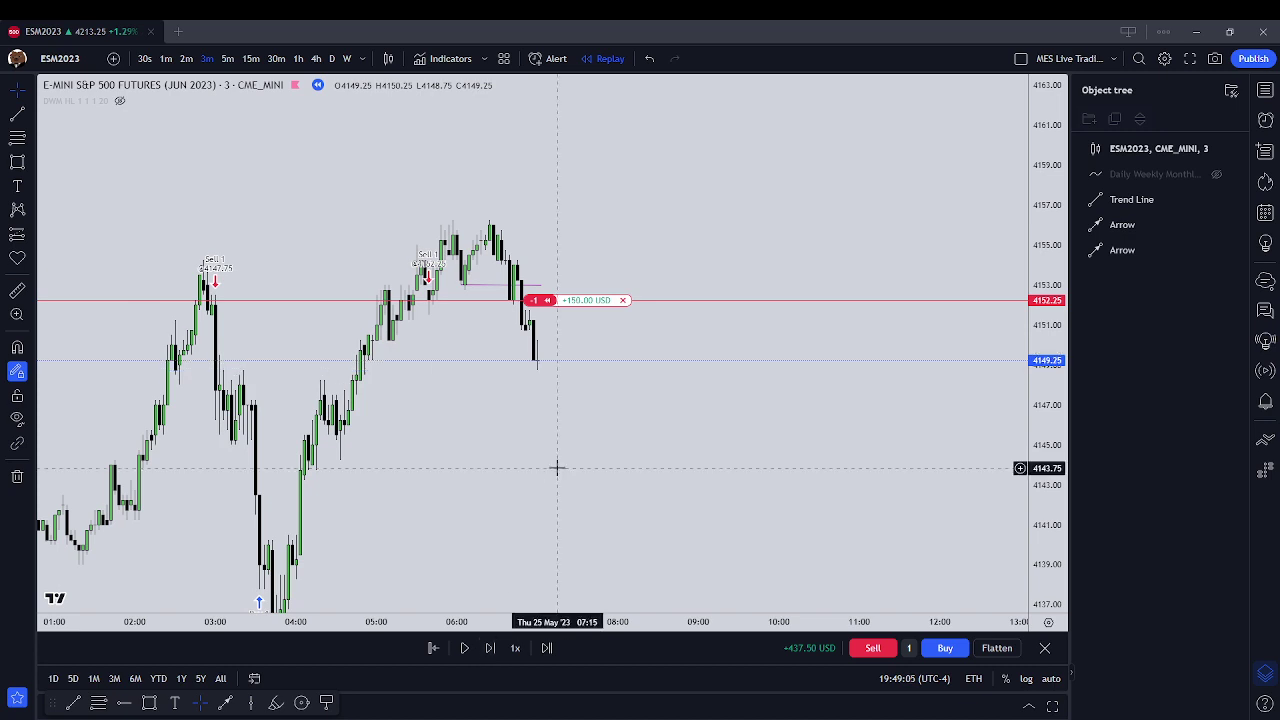
pyautogui.click(500, 648)
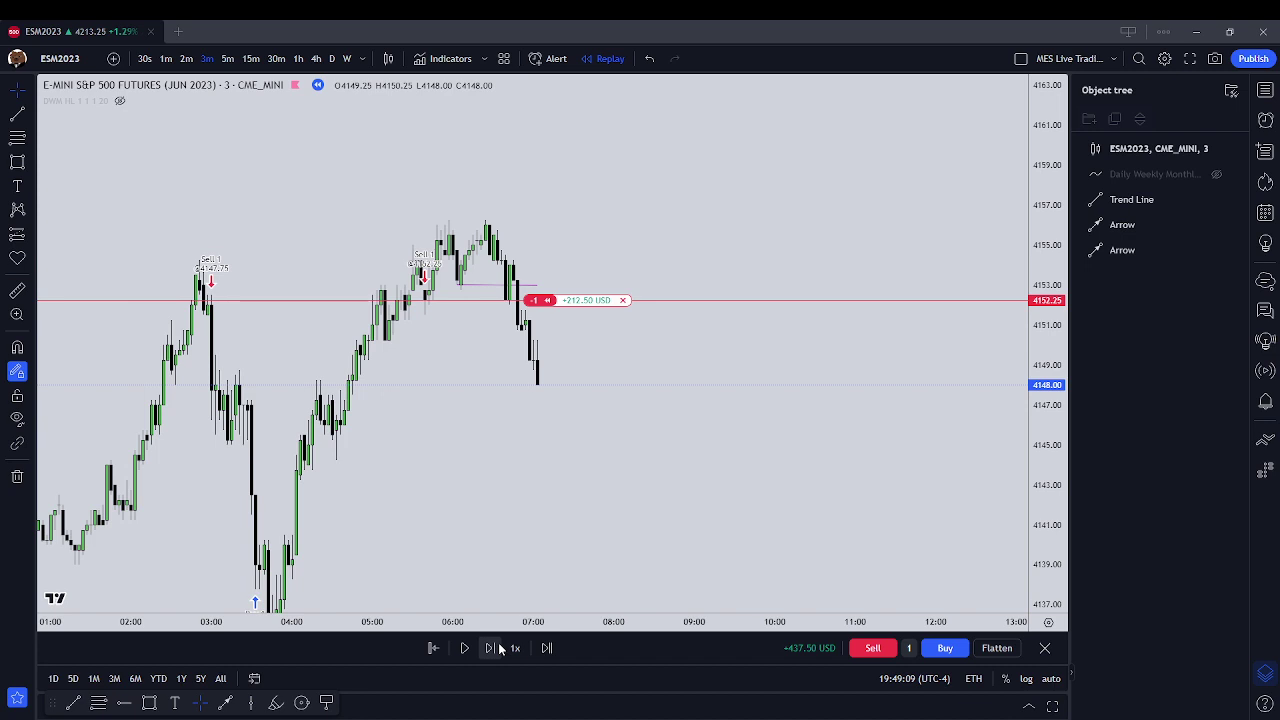
pyautogui.click(500, 648)
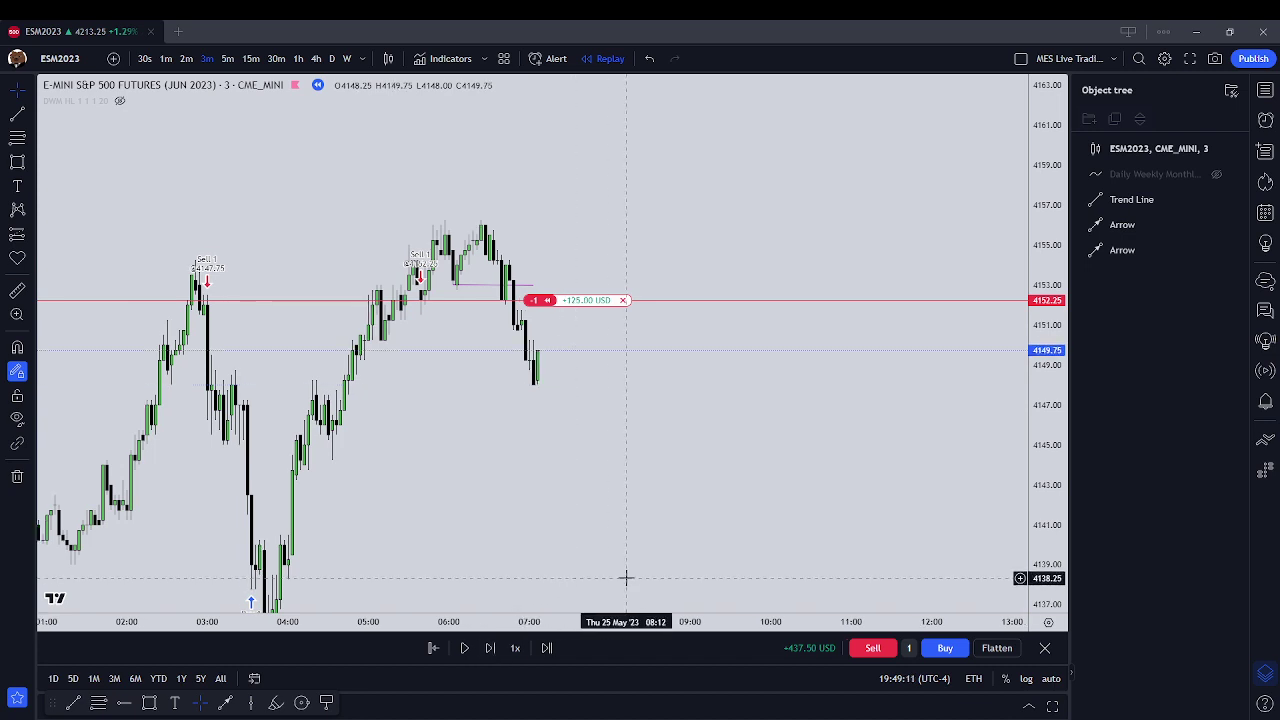
pyautogui.click(492, 648)
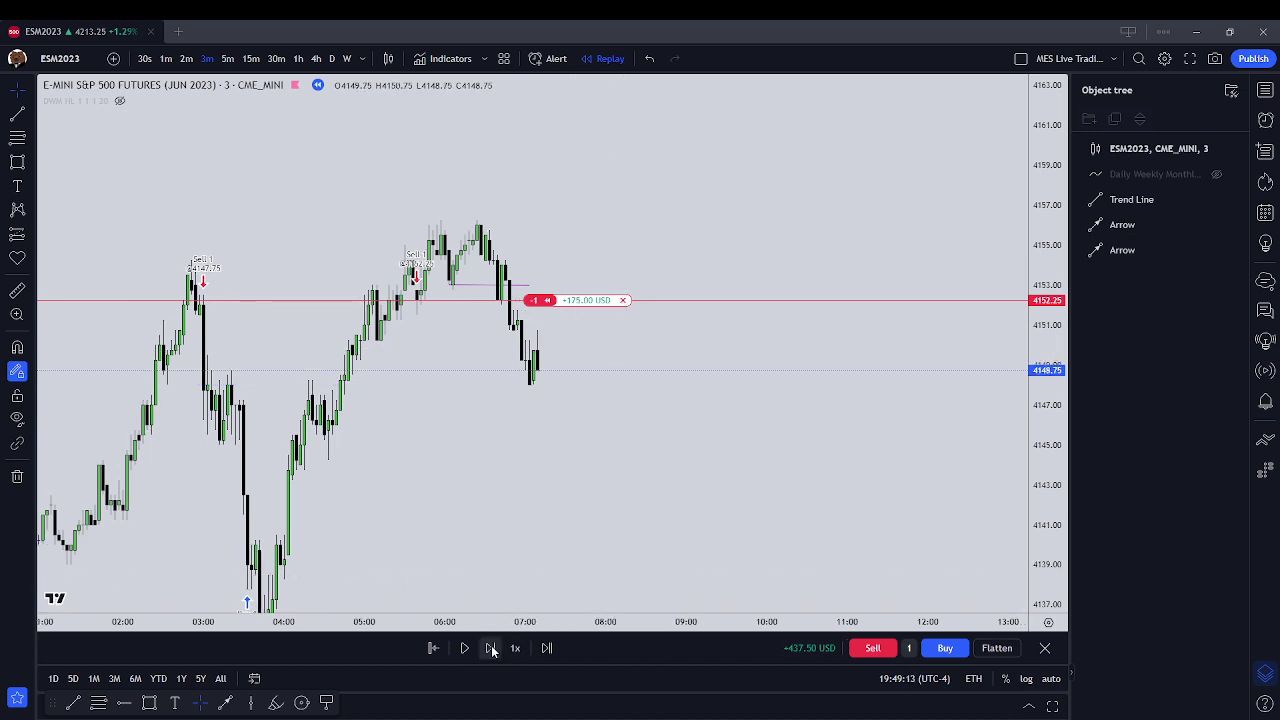
pyautogui.click(489, 652)
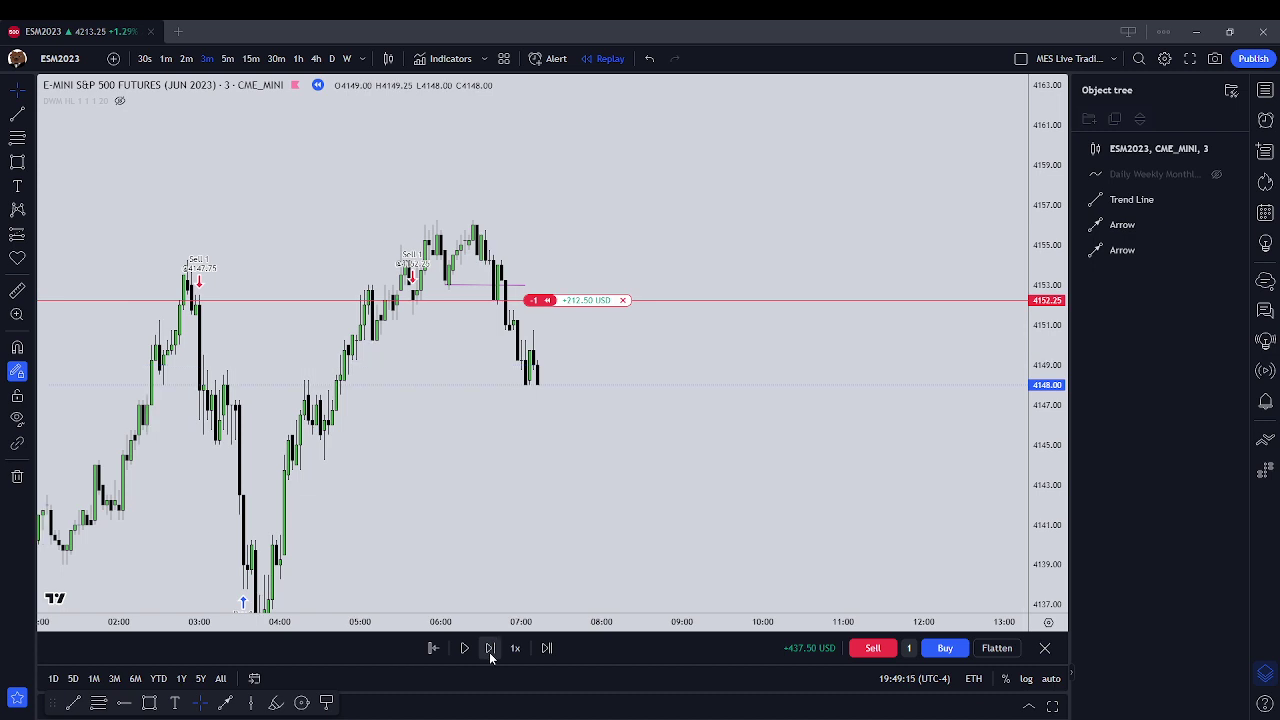
# Advance the replay to the 07:42 candle and close the short position at 4149.50
pyautogui.click(489, 648)
pyautogui.click(489, 648)
pyautogui.click(489, 648)
pyautogui.click(489, 648)
pyautogui.click(489, 648)
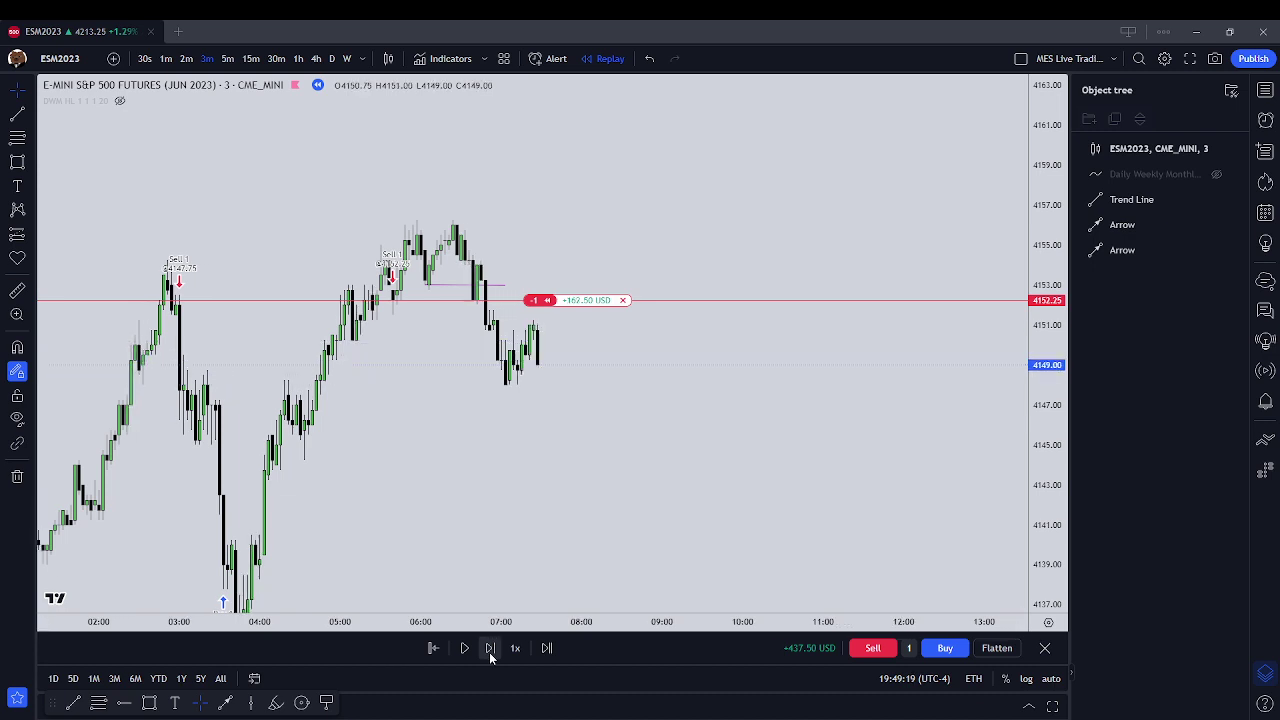
pyautogui.click(489, 648)
pyautogui.click(489, 648)
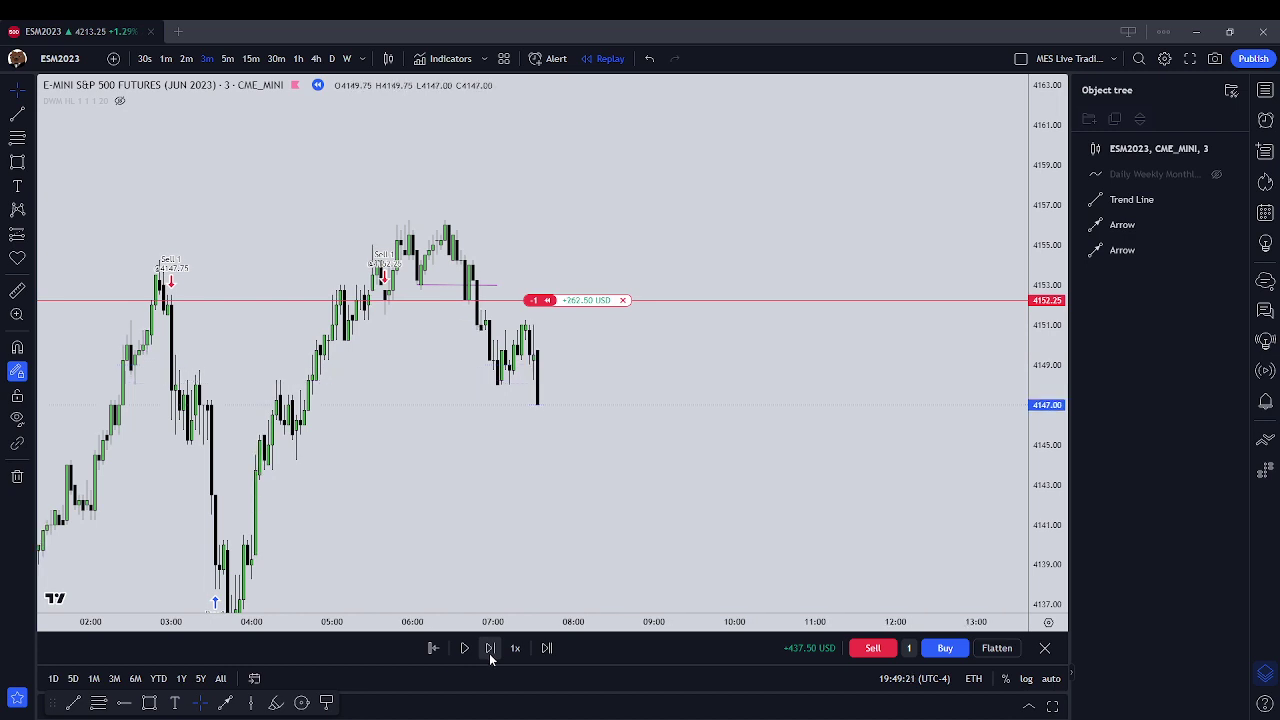
pyautogui.click(489, 648)
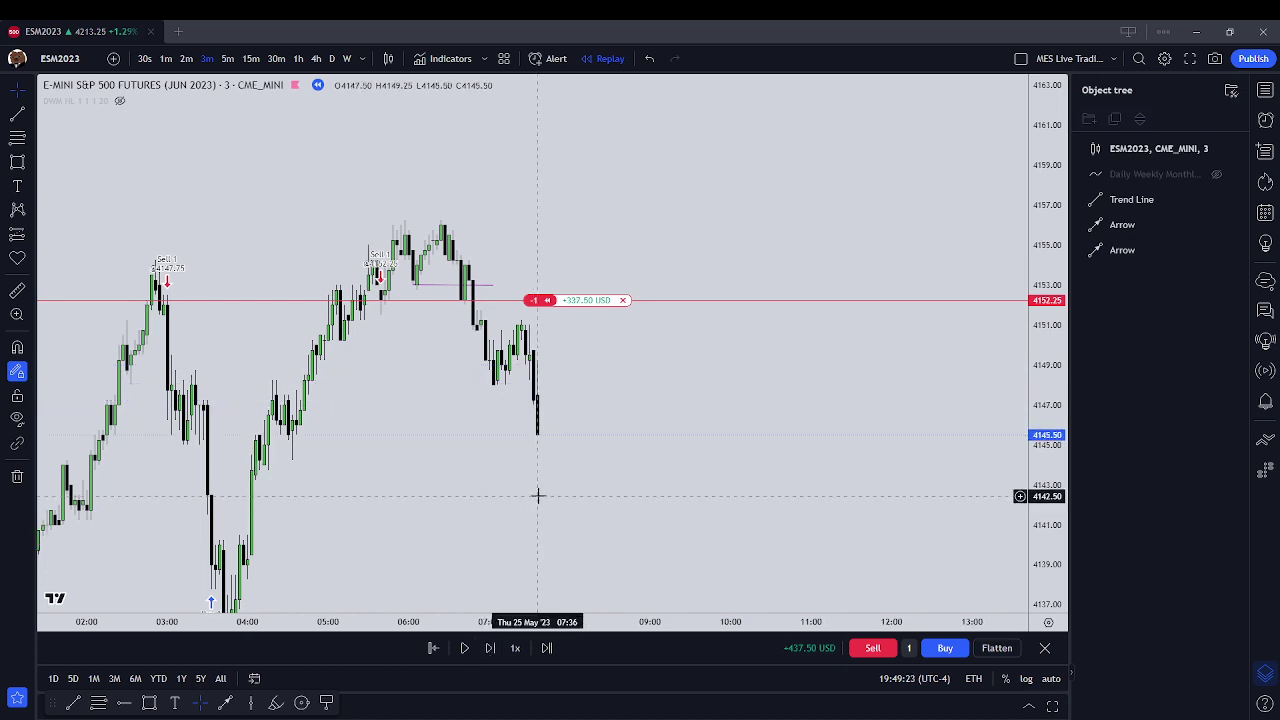
pyautogui.click(488, 648)
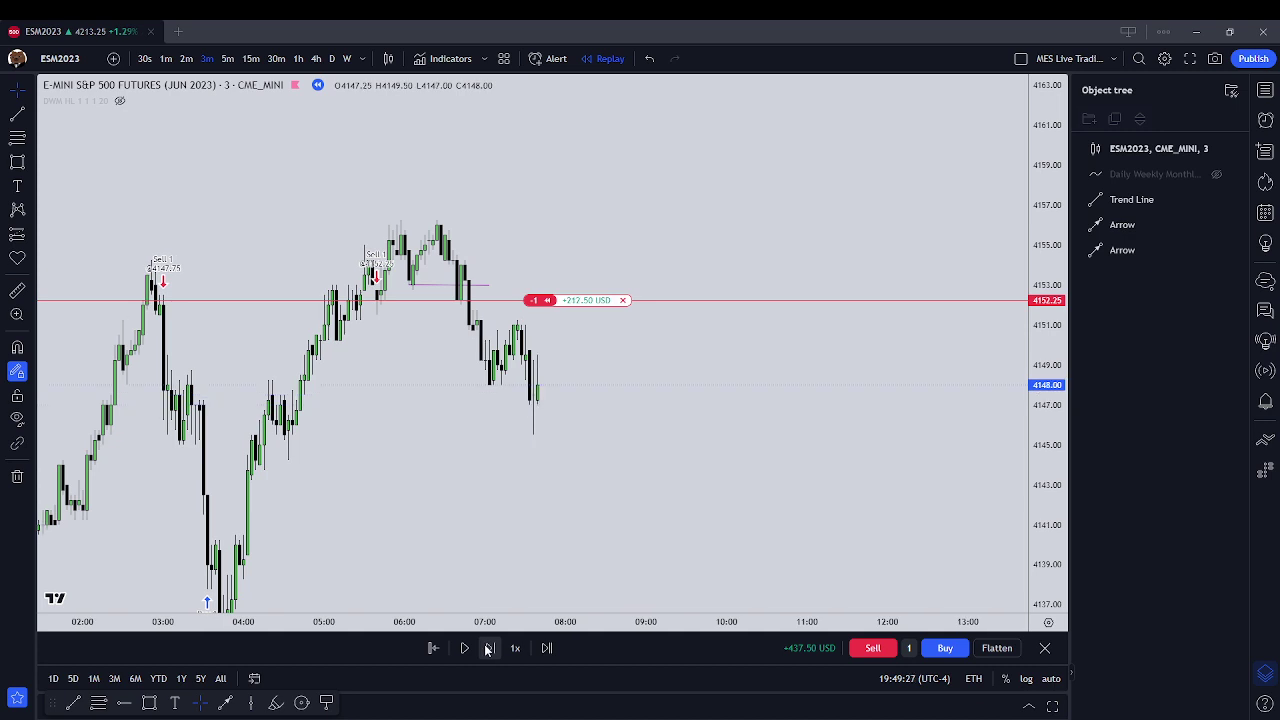
pyautogui.click(488, 648)
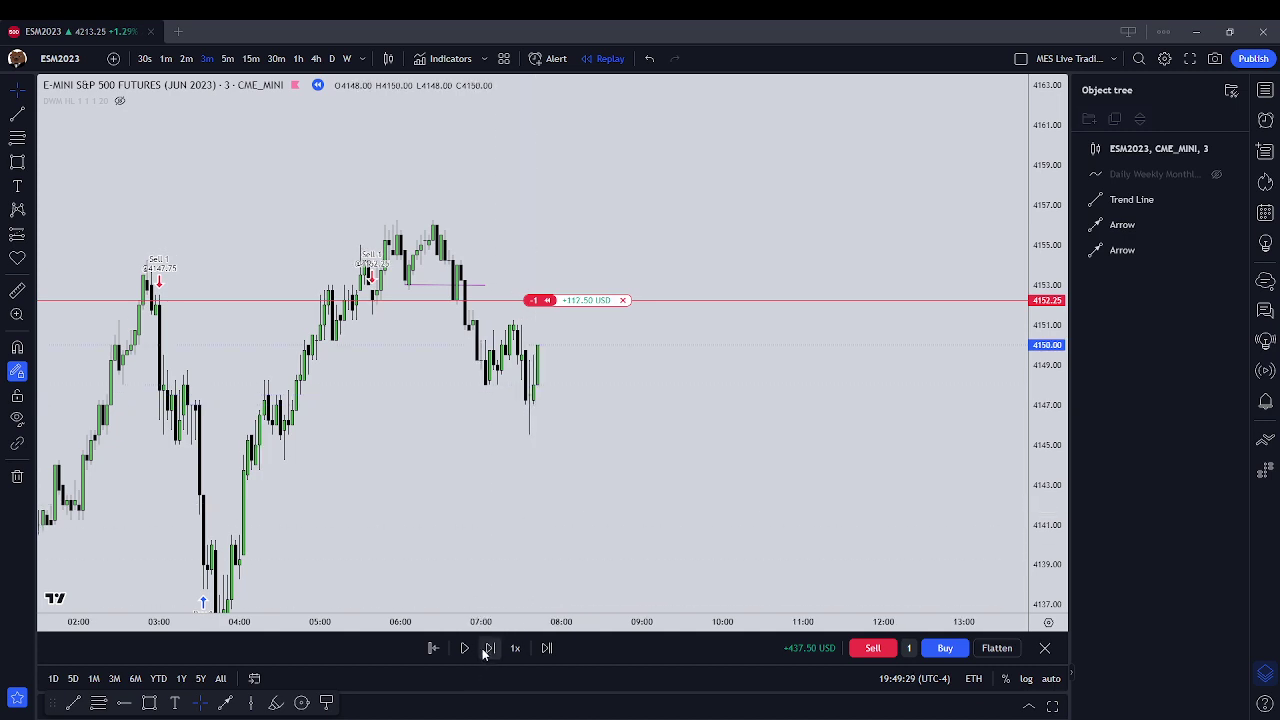
pyautogui.click(622, 300)
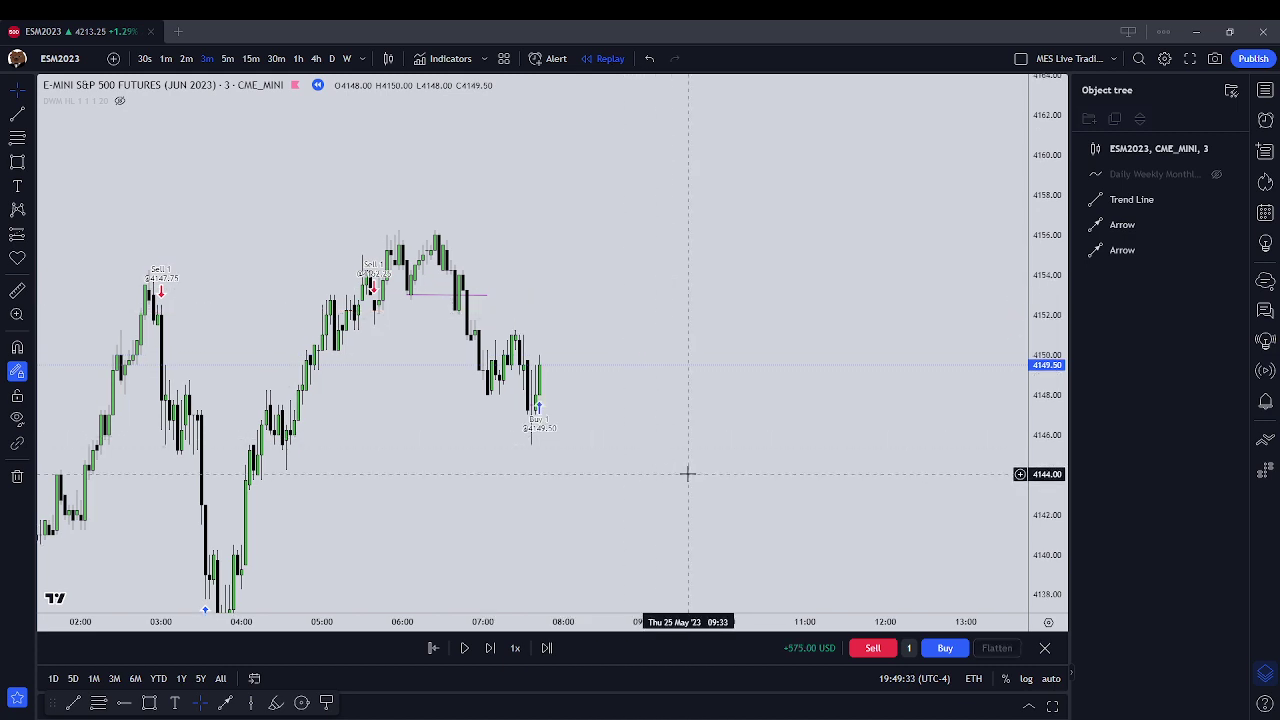
# Advance the replay bar by bar to the 08:18 candle
pyautogui.click(490, 648)
pyautogui.click(490, 648)
pyautogui.click(490, 648)
pyautogui.click(490, 648)
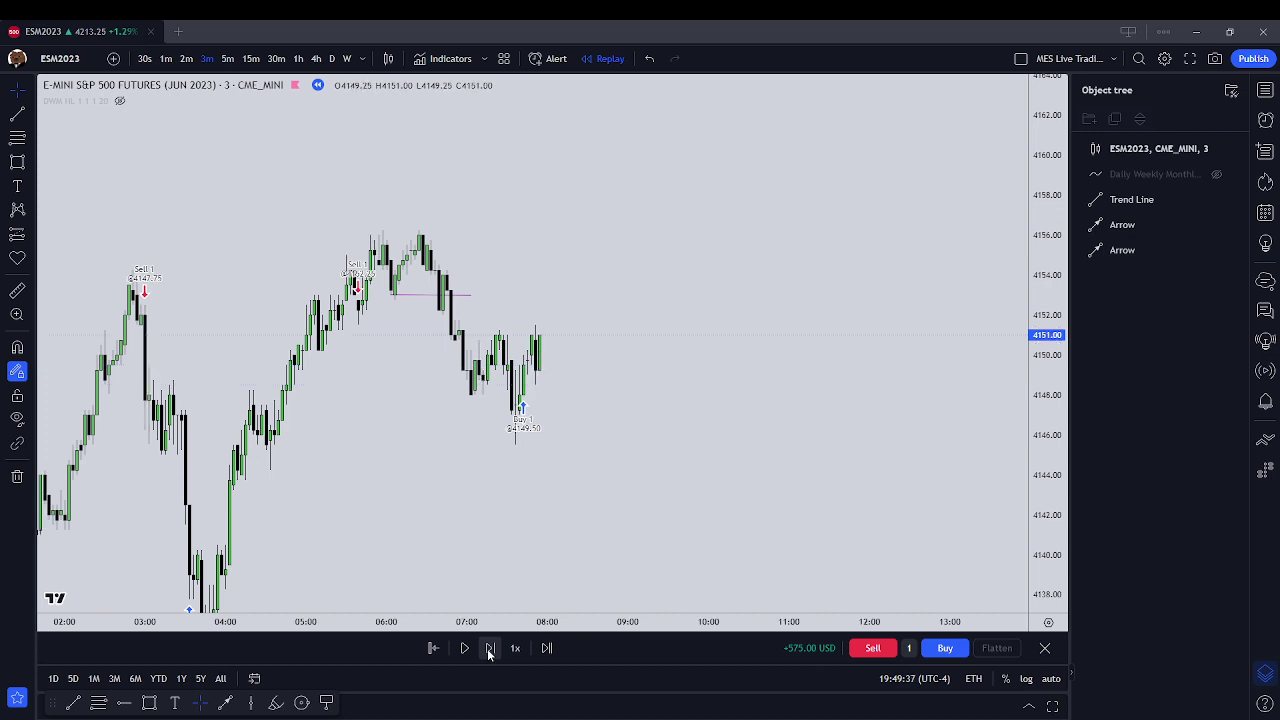
pyautogui.click(490, 648)
pyautogui.click(490, 648)
pyautogui.click(490, 648)
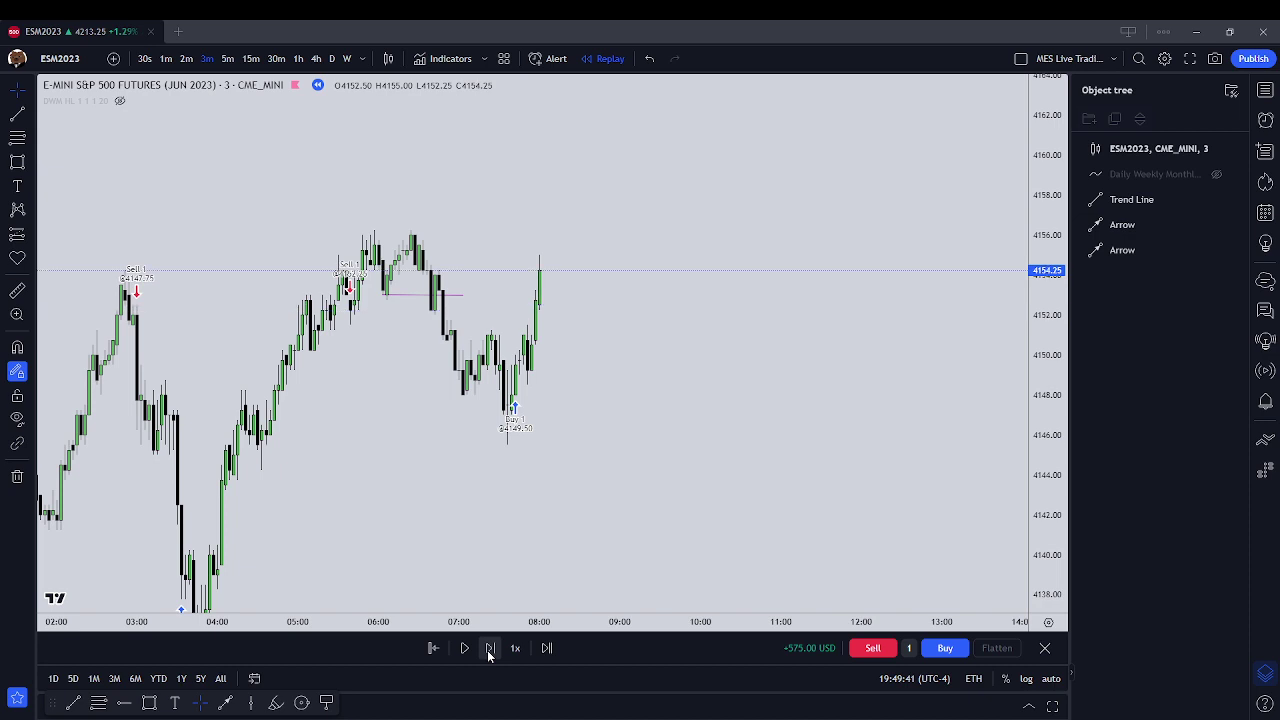
pyautogui.click(490, 648)
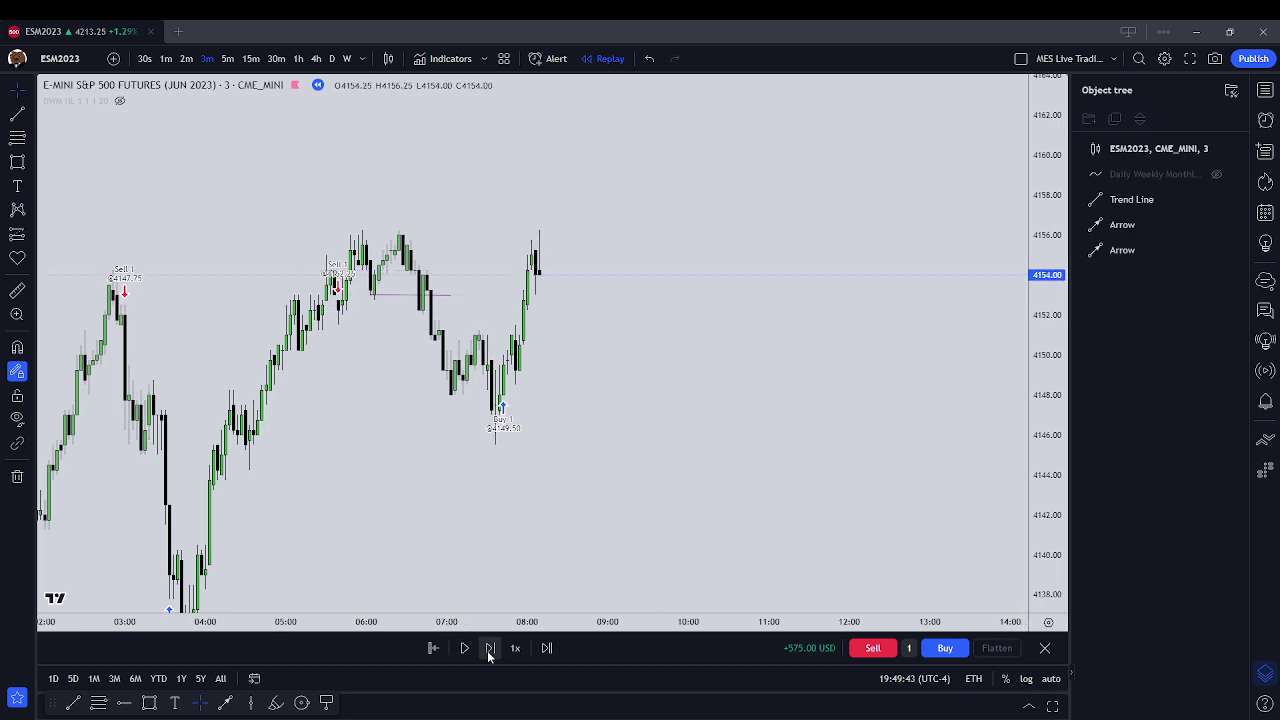
pyautogui.click(490, 648)
pyautogui.click(490, 648)
pyautogui.click(490, 648)
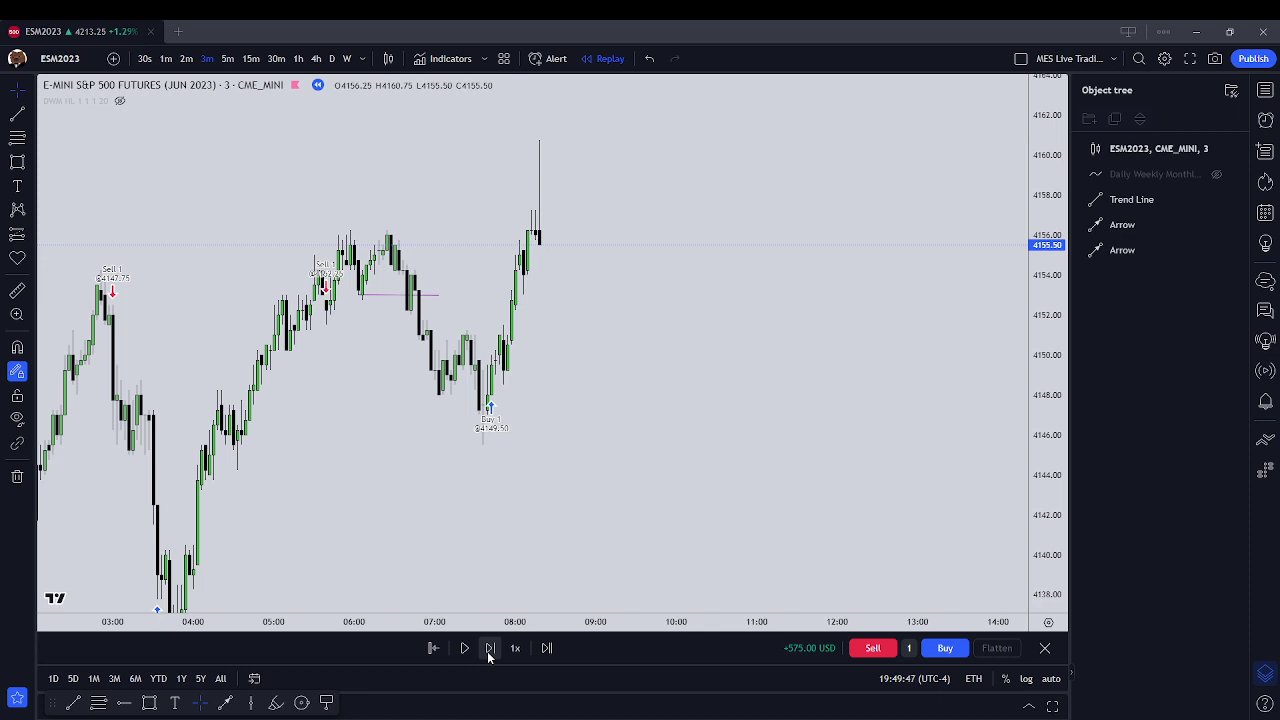
pyautogui.click(490, 648)
# Draw an arrow from about 07:27 at 4150.25 back to the 05:12 low at 4150.00
pyautogui.click(28, 114)
pyautogui.click(75, 112)
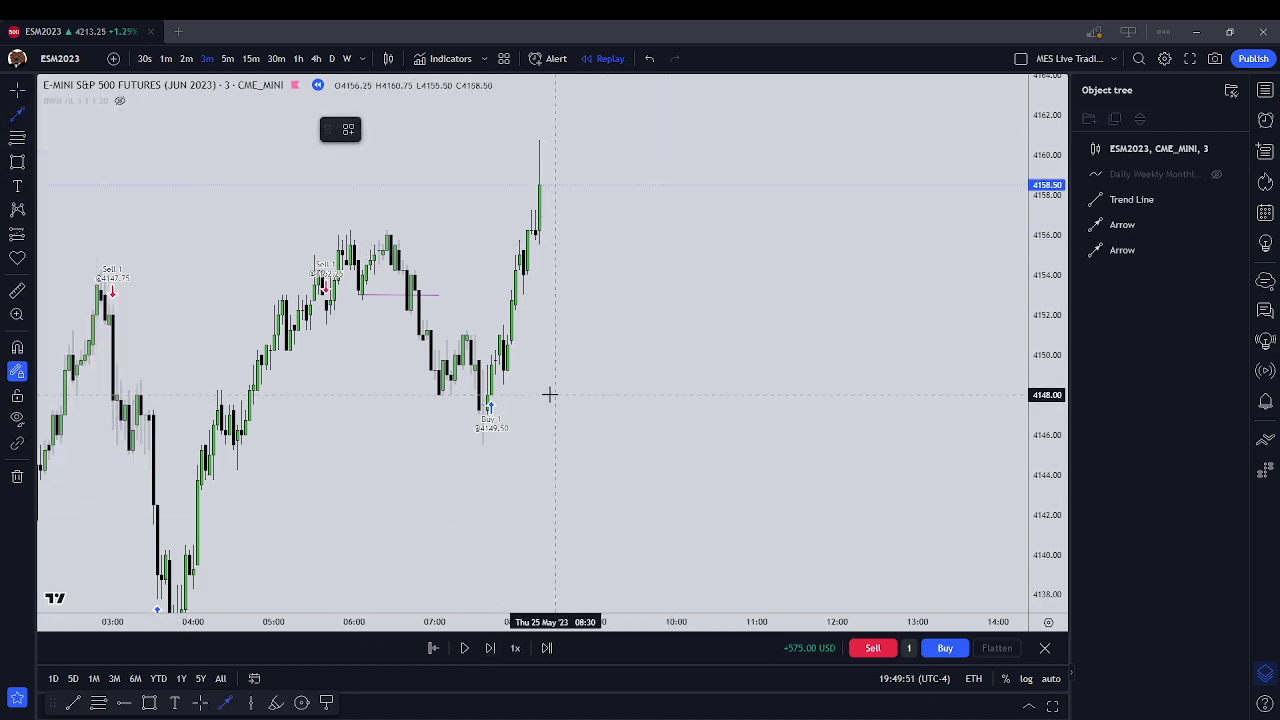
pyautogui.click(470, 349)
pyautogui.click(289, 355)
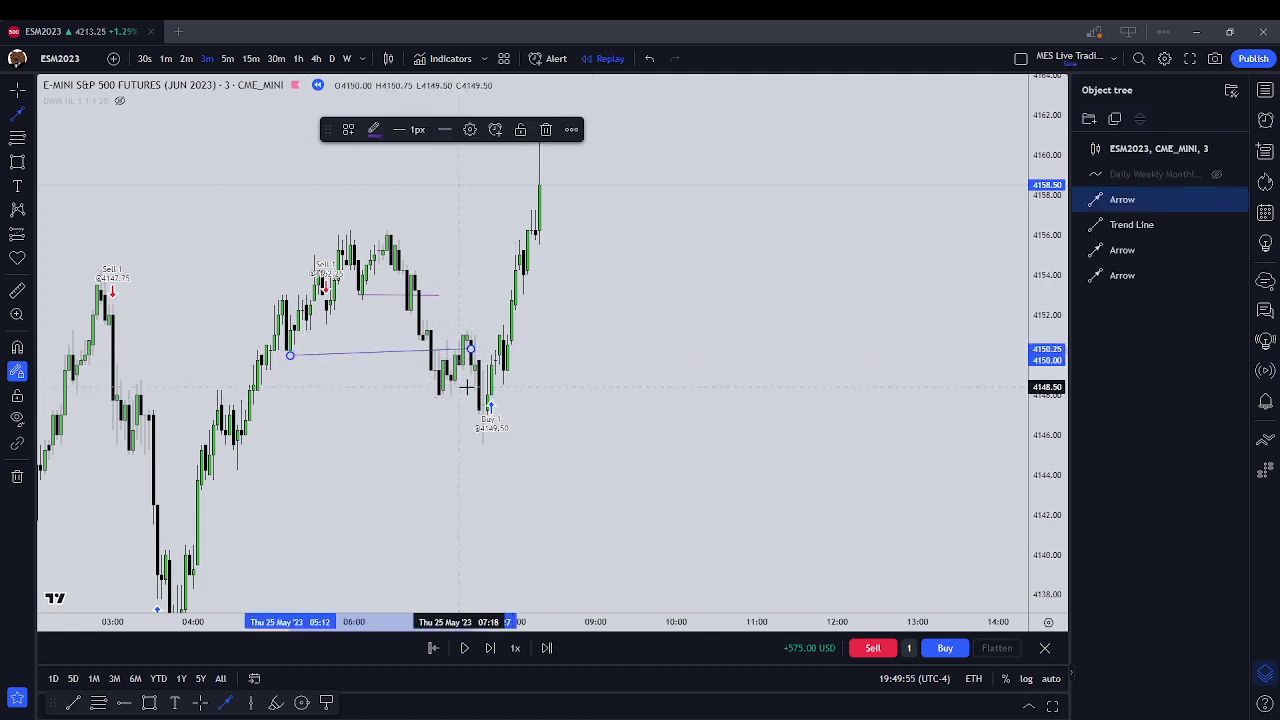
pyautogui.press('Escape')
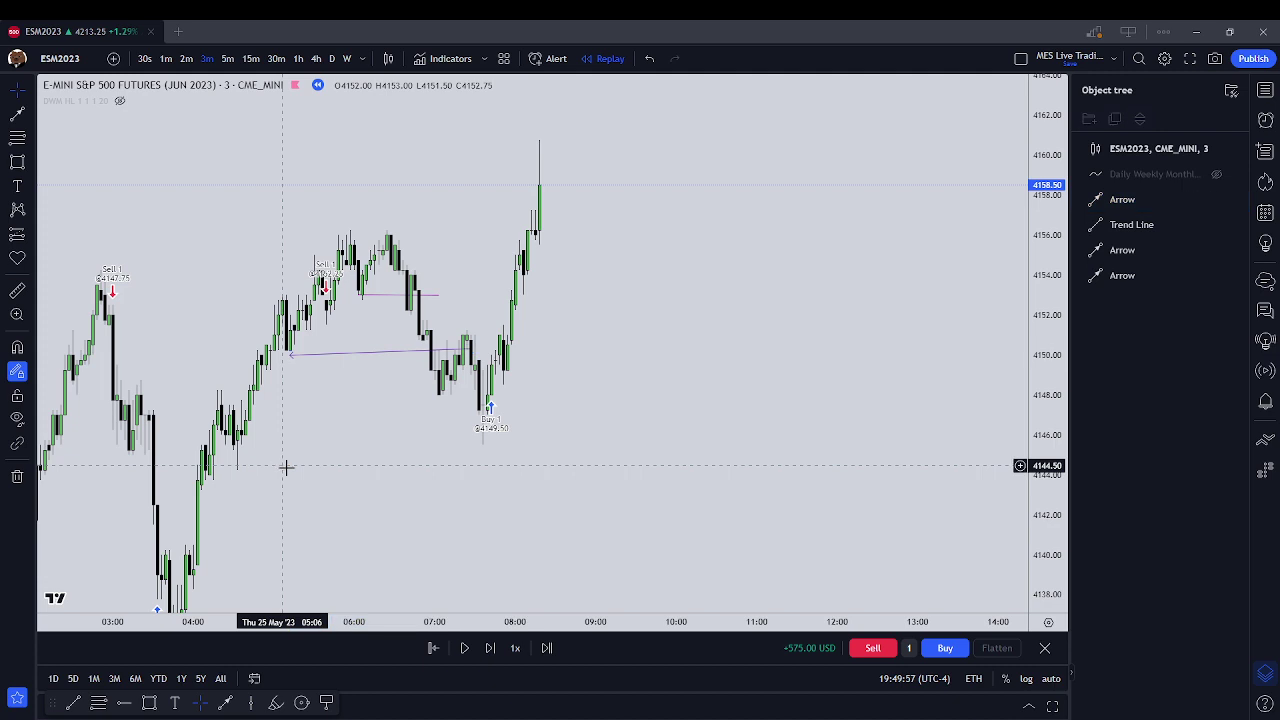
# Move the new arrow toward the swing low near 07:36, then delete it
pyautogui.moveTo(286, 466); pyautogui.dragTo(306, 523)
pyautogui.moveTo(490, 406)
pyautogui.mouseDown()
pyautogui.moveTo(423, 405)
pyautogui.moveTo(448, 404)
pyautogui.mouseUp()
pyautogui.click(415, 443)
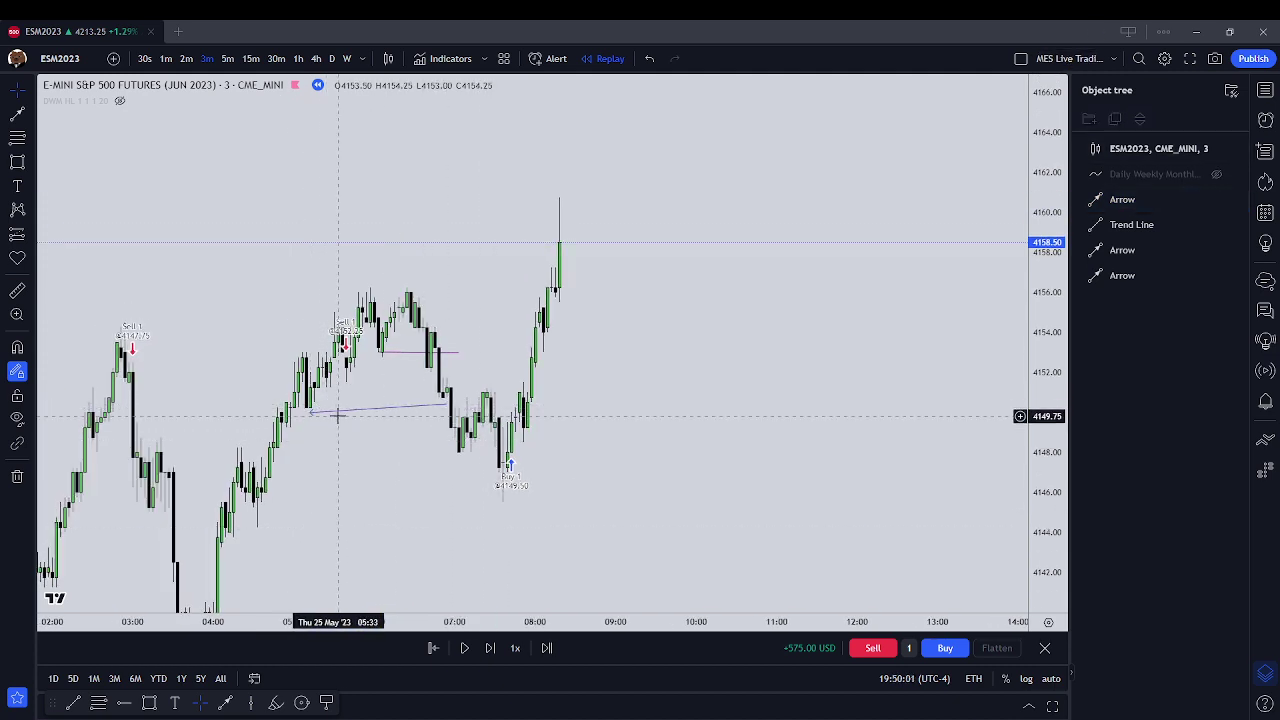
pyautogui.click(351, 417)
pyautogui.moveTo(351, 417); pyautogui.dragTo(527, 460)
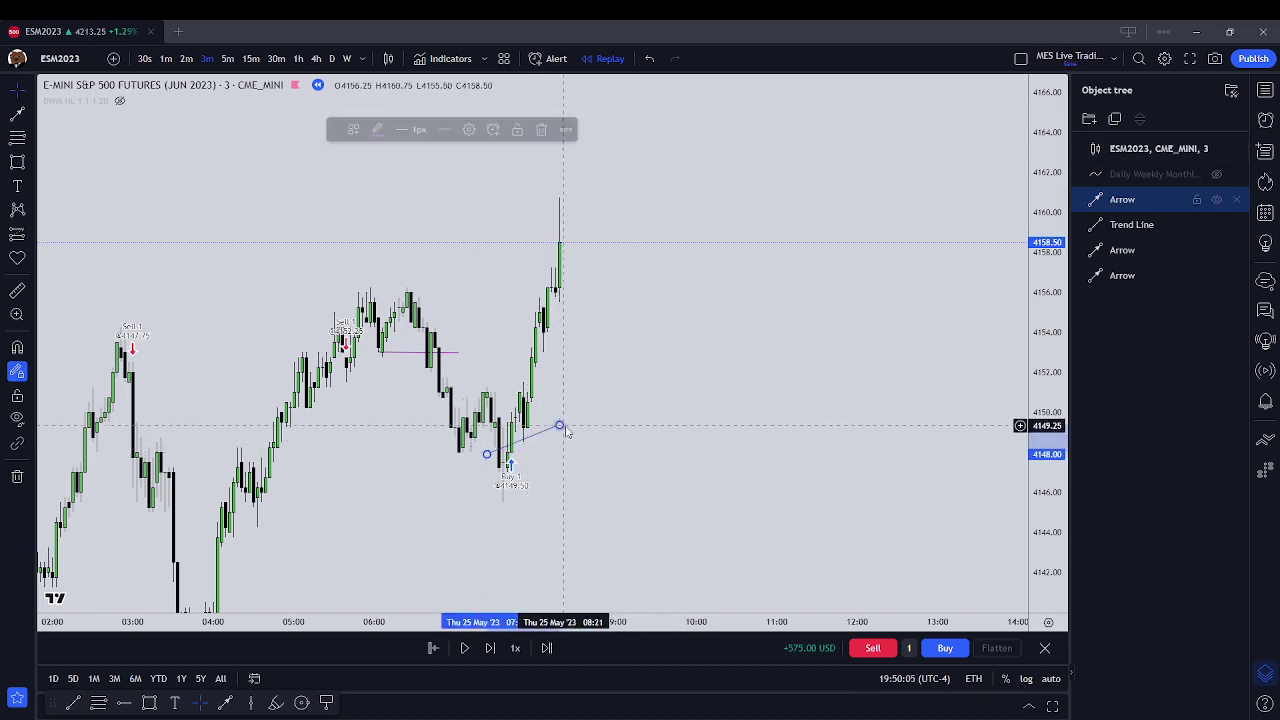
pyautogui.click(546, 129)
# Advance the replay bar by bar to the 08:27 candle
pyautogui.scroll(2, 792, 322)
pyautogui.moveTo(628, 371); pyautogui.dragTo(660, 396)
pyautogui.click(496, 650)
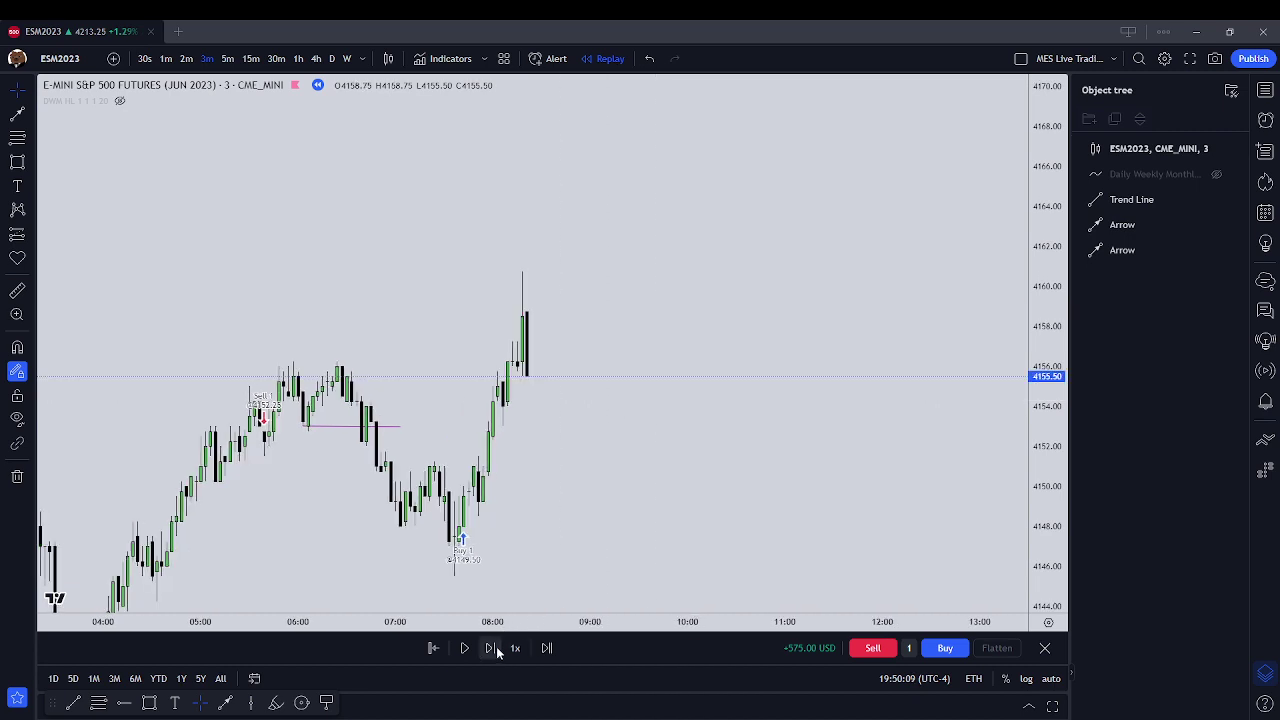
pyautogui.click(495, 650)
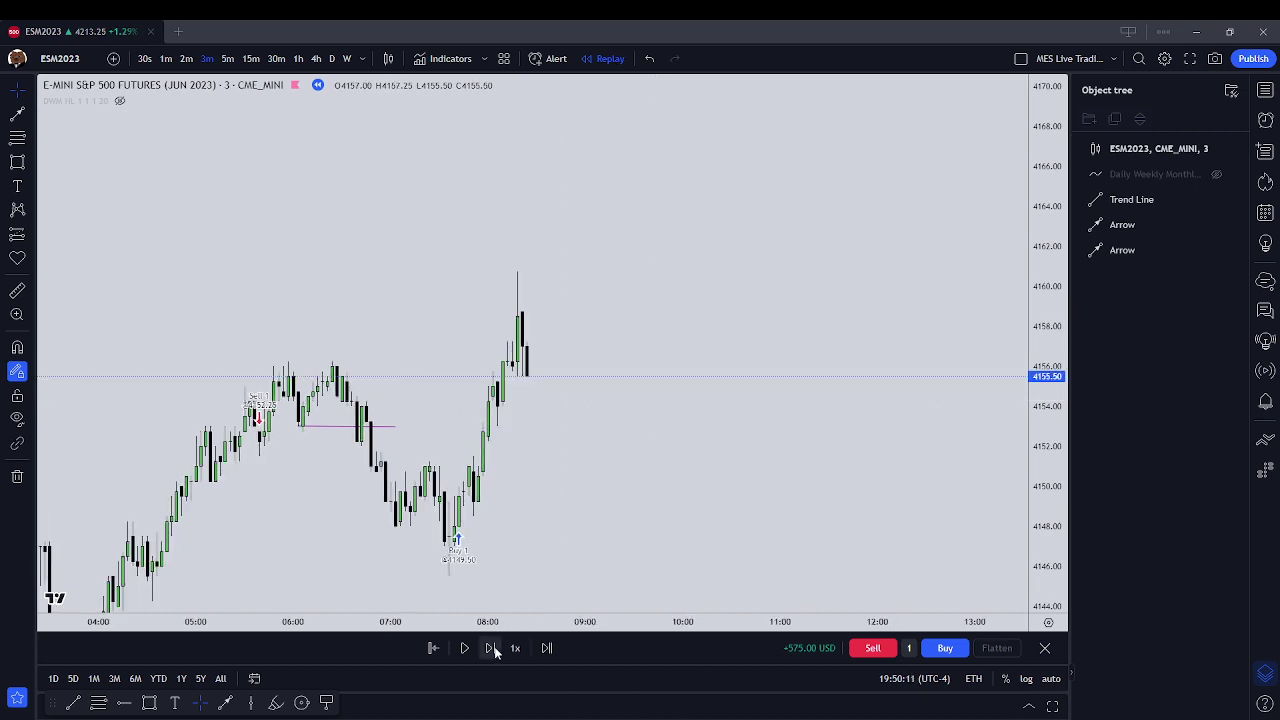
pyautogui.click(495, 650)
pyautogui.click(495, 650)
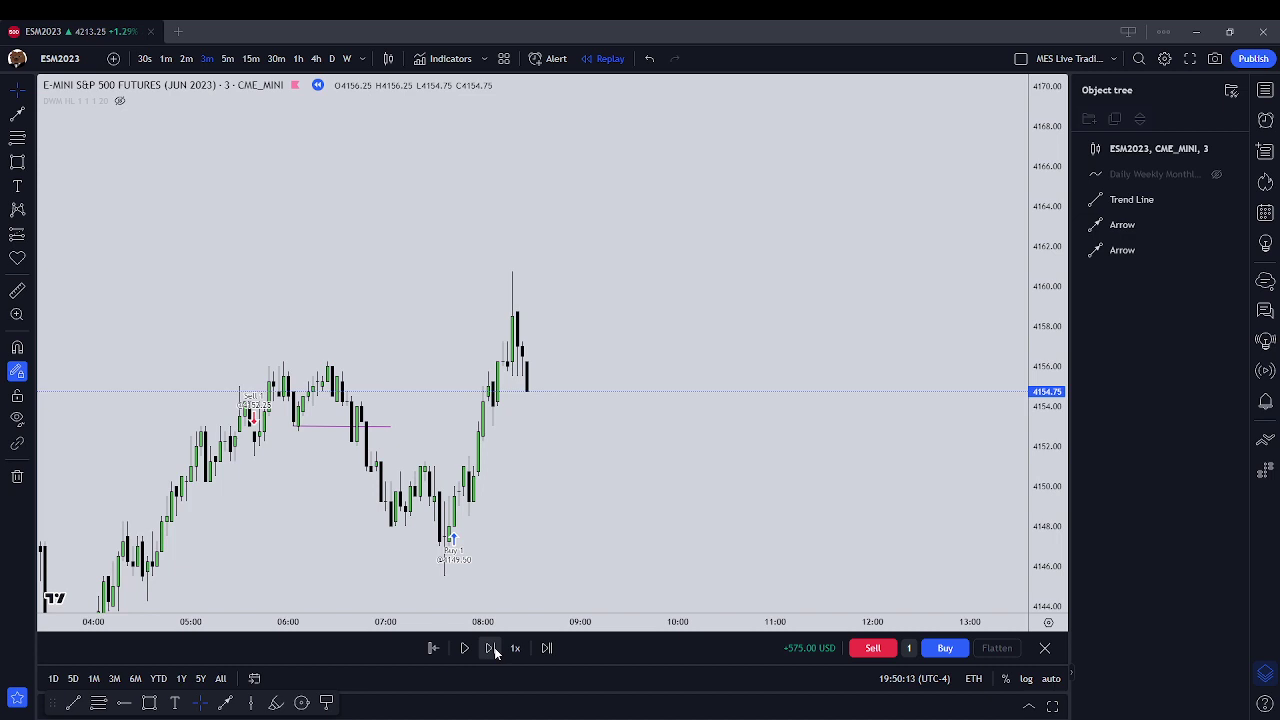
# Advance the replay bar by bar to the 08:36 candle
pyautogui.click(495, 650)
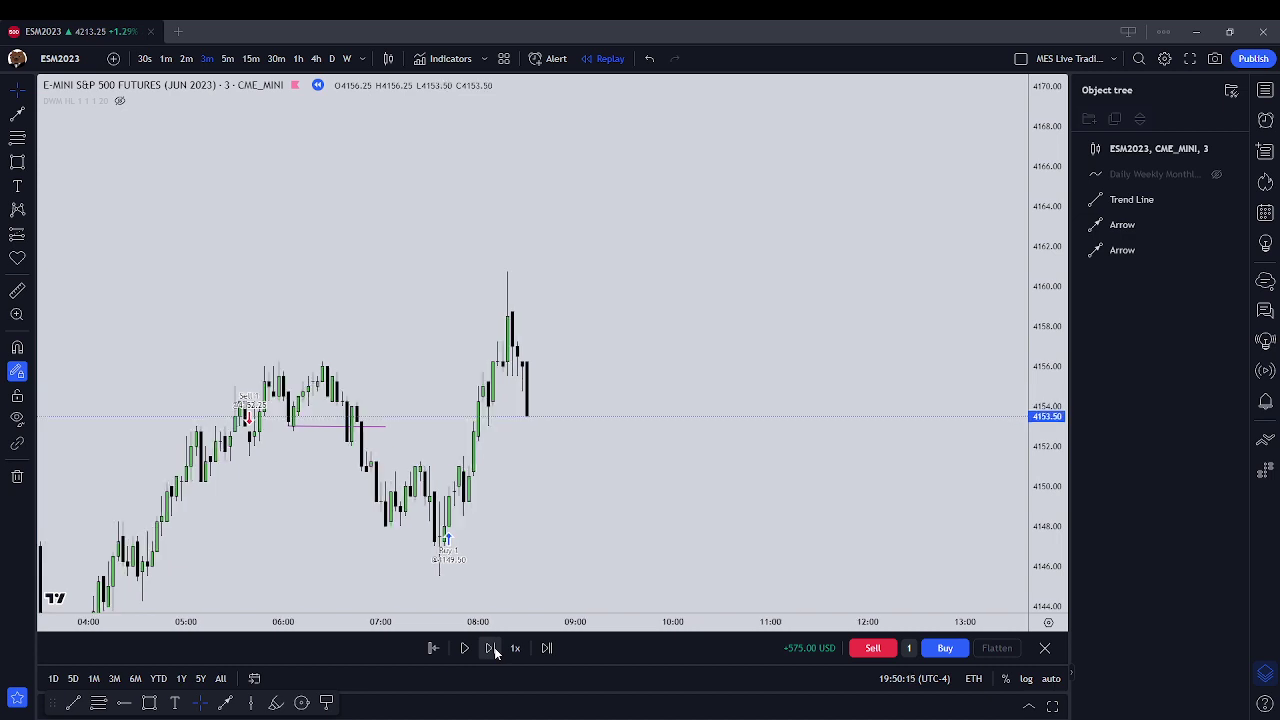
pyautogui.click(495, 650)
pyautogui.click(495, 650)
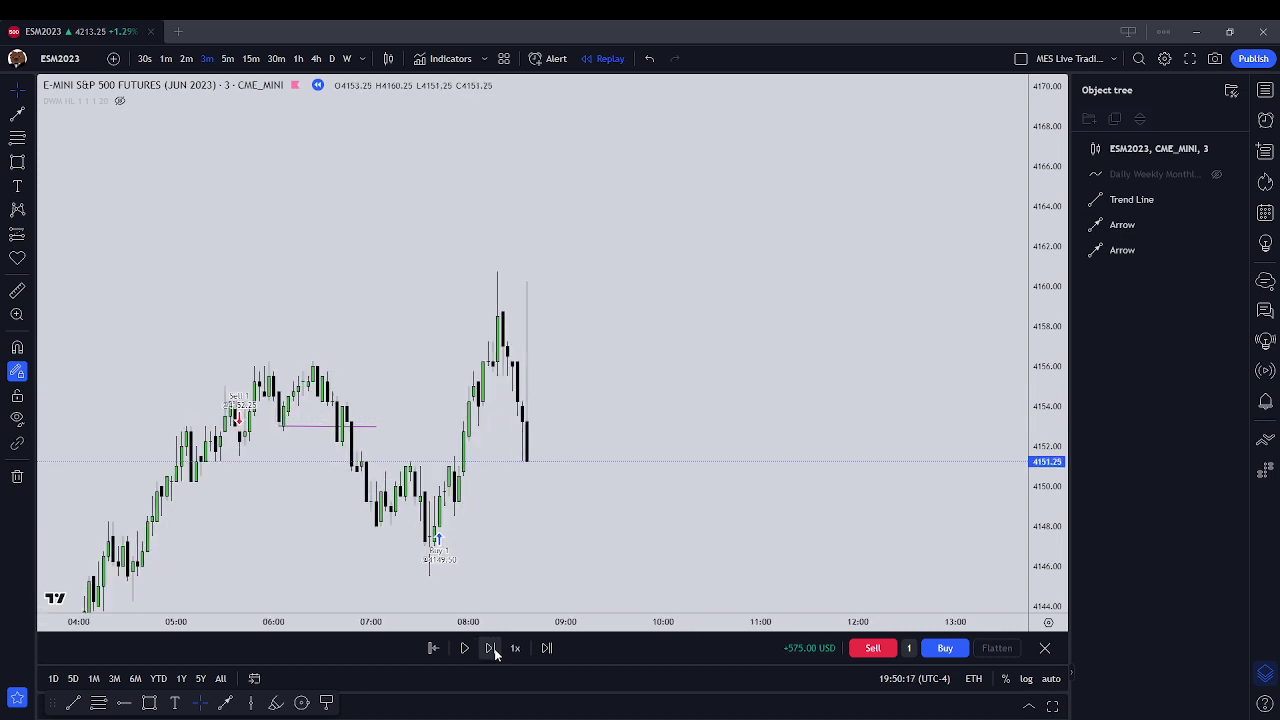
pyautogui.click(495, 650)
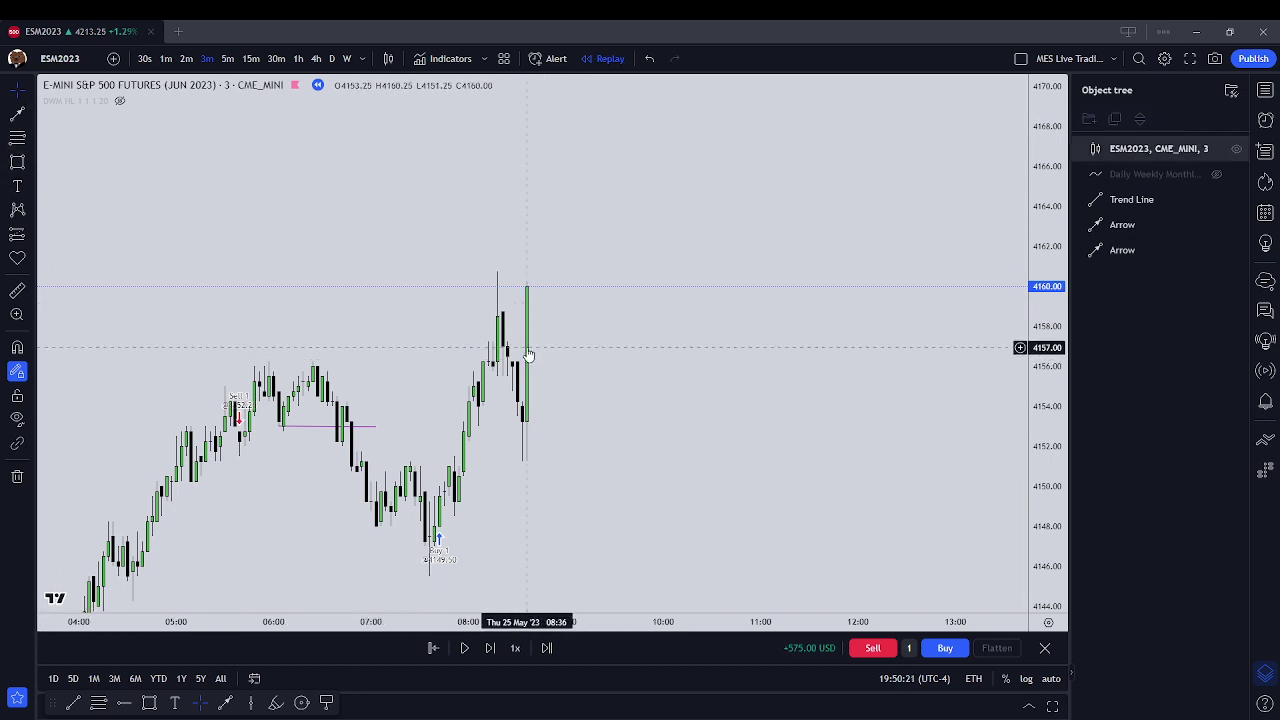
# Draw a horizontal trend line at 4158.75 from about 08:09 to 09:03, across the recent swing high's candle body
pyautogui.click(29, 117)
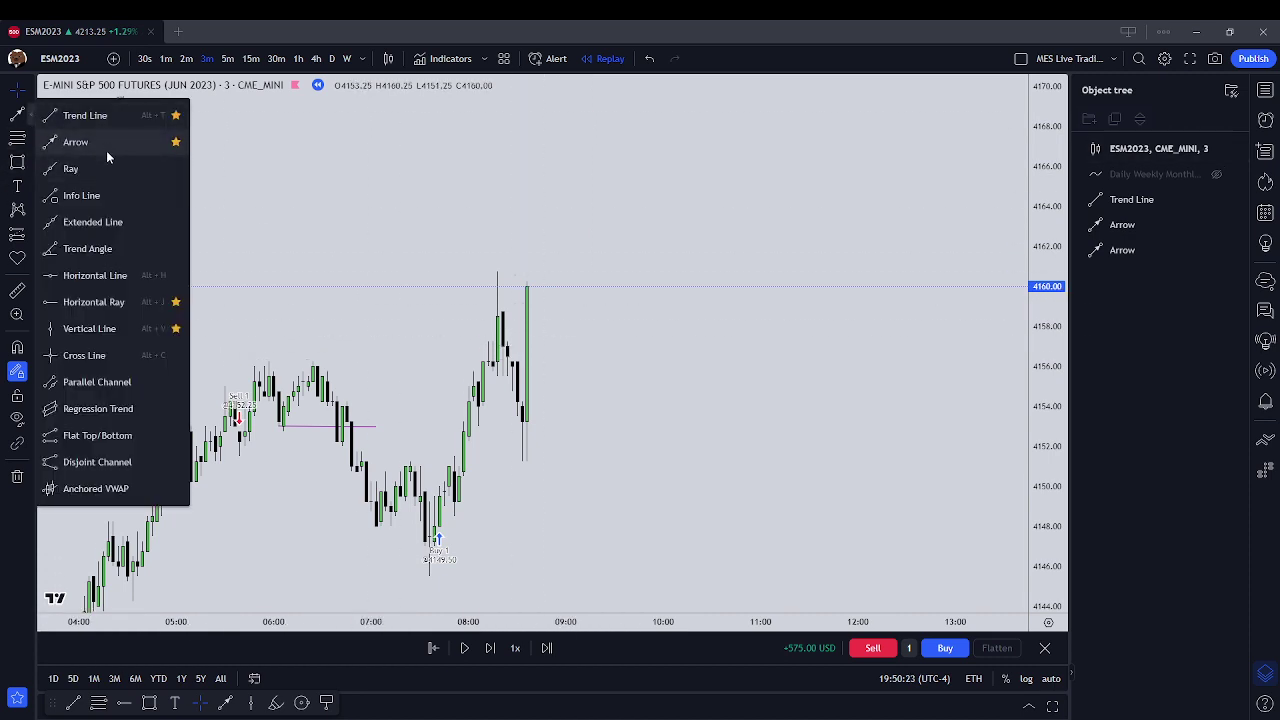
pyautogui.click(114, 122)
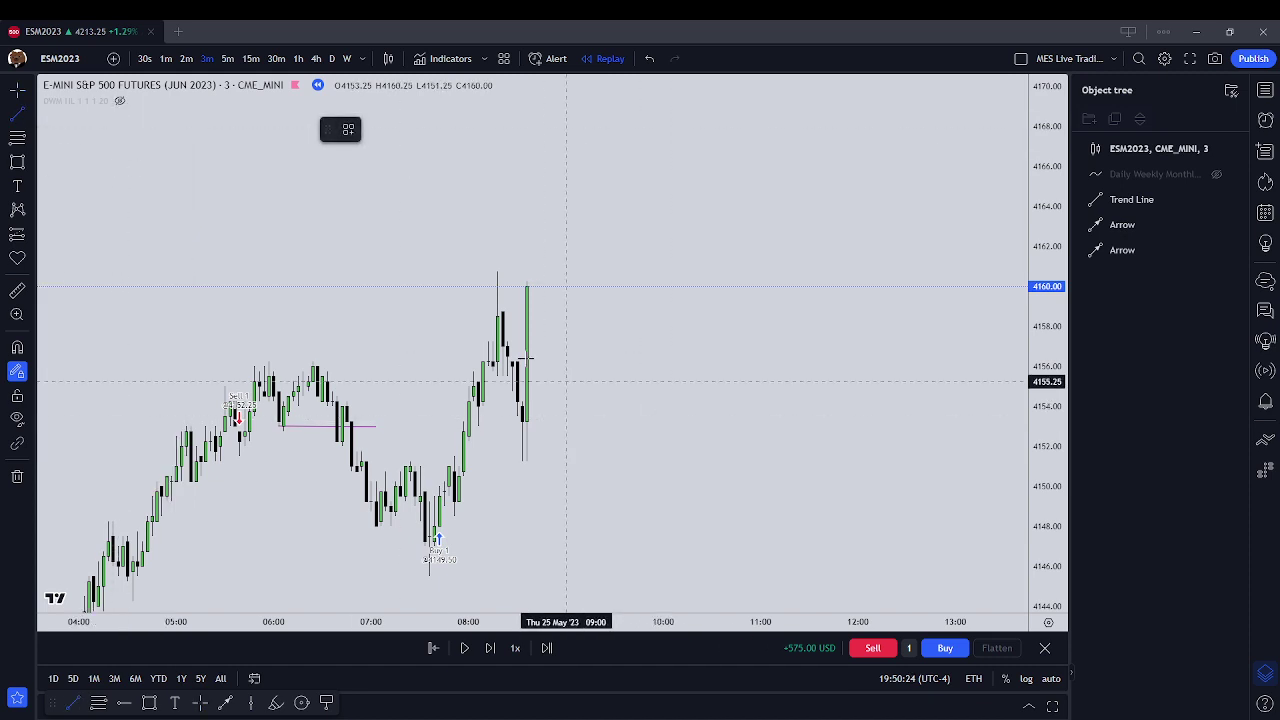
pyautogui.click(483, 311)
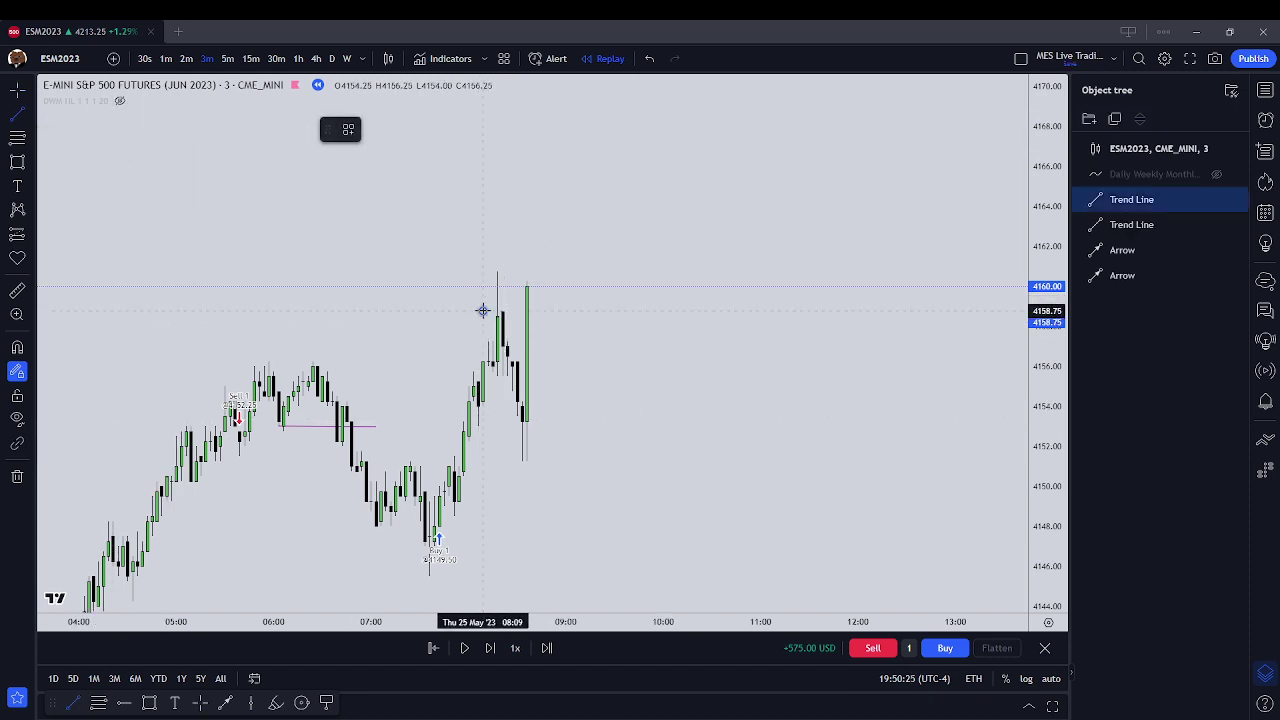
pyautogui.click(570, 311)
pyautogui.click(733, 384)
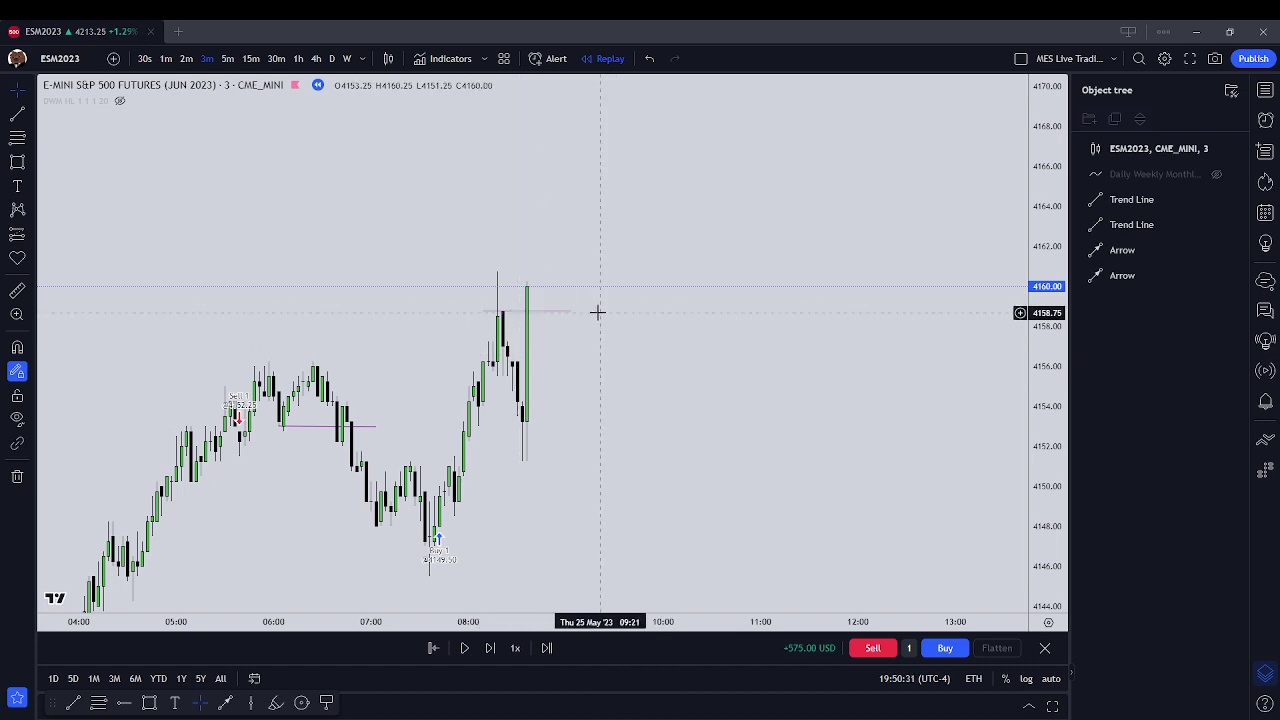
# Buy one contract at 4160.00 on the 08:36 candle
pyautogui.click(956, 654)
pyautogui.moveTo(660, 437); pyautogui.dragTo(763, 458)
pyautogui.scroll(-7, 763, 458)
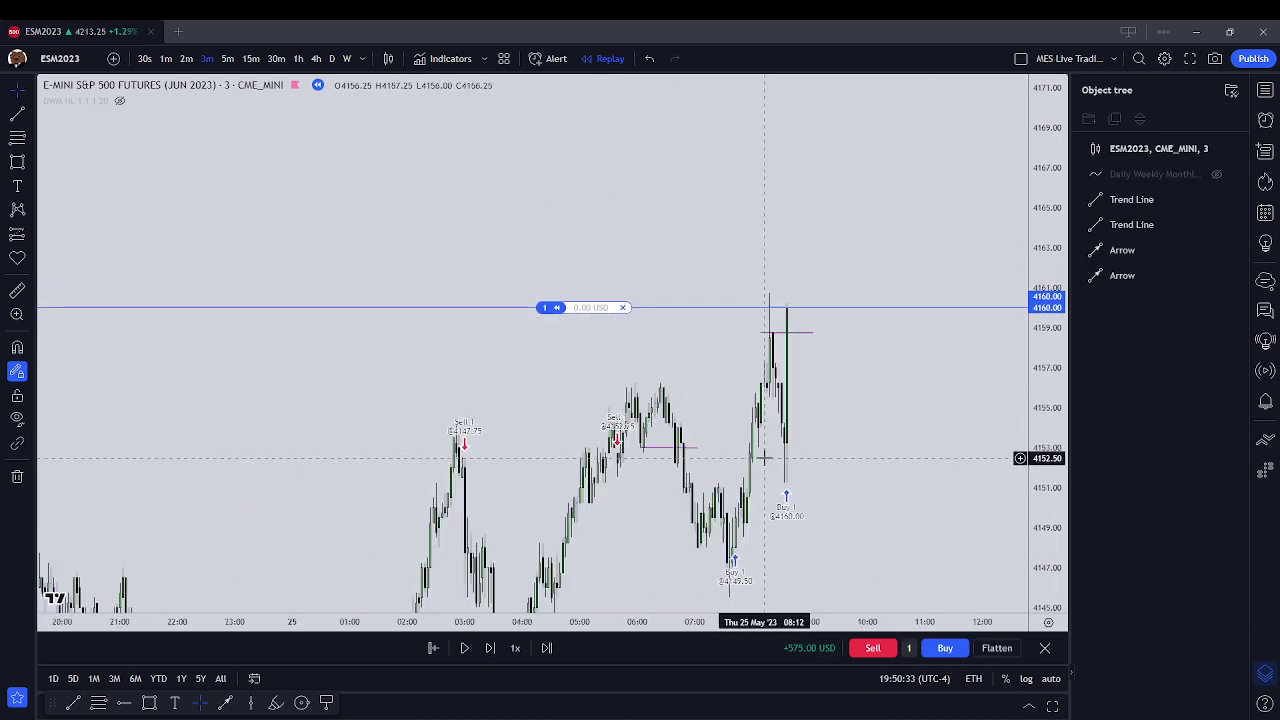
pyautogui.scroll(-4, 511, 437)
pyautogui.scroll(2, 609, 437)
pyautogui.moveTo(609, 437); pyautogui.dragTo(478, 474)
pyautogui.scroll(2, 478, 474)
pyautogui.scroll(3, 689, 509)
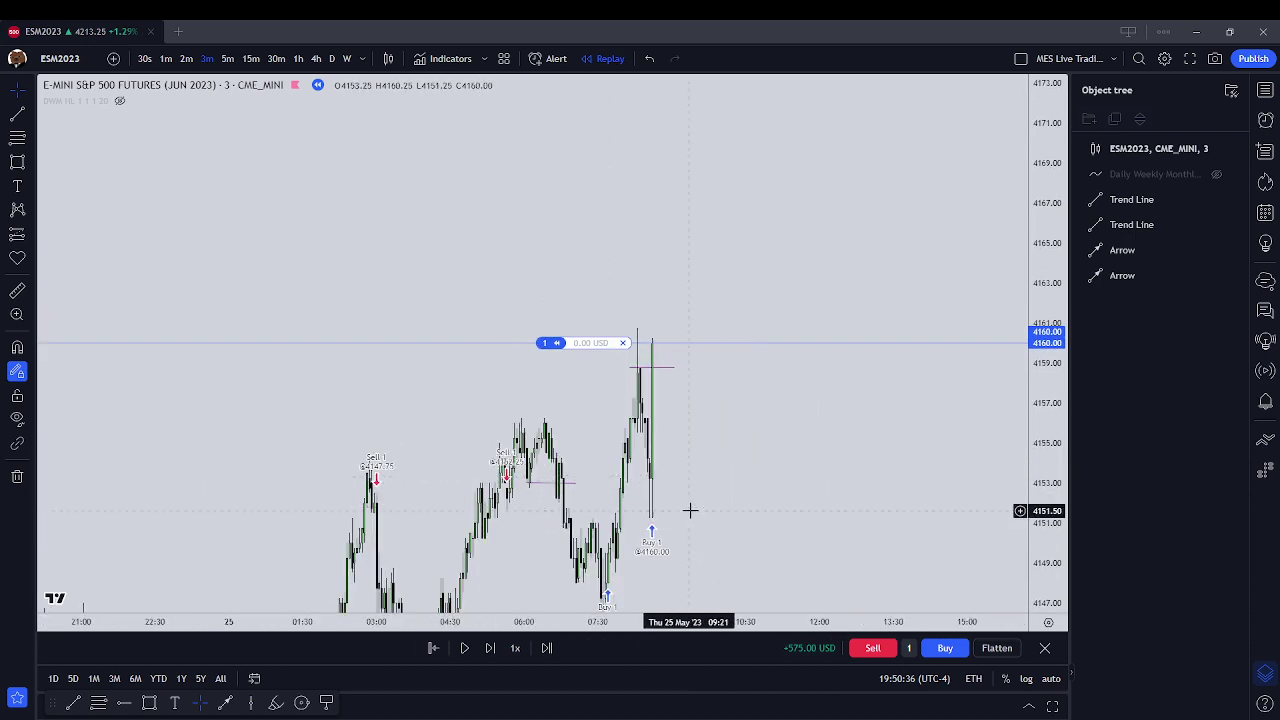
# Advance the replay bar by bar to the 08:42 candle and close the long position at 4162.75
pyautogui.click(489, 652)
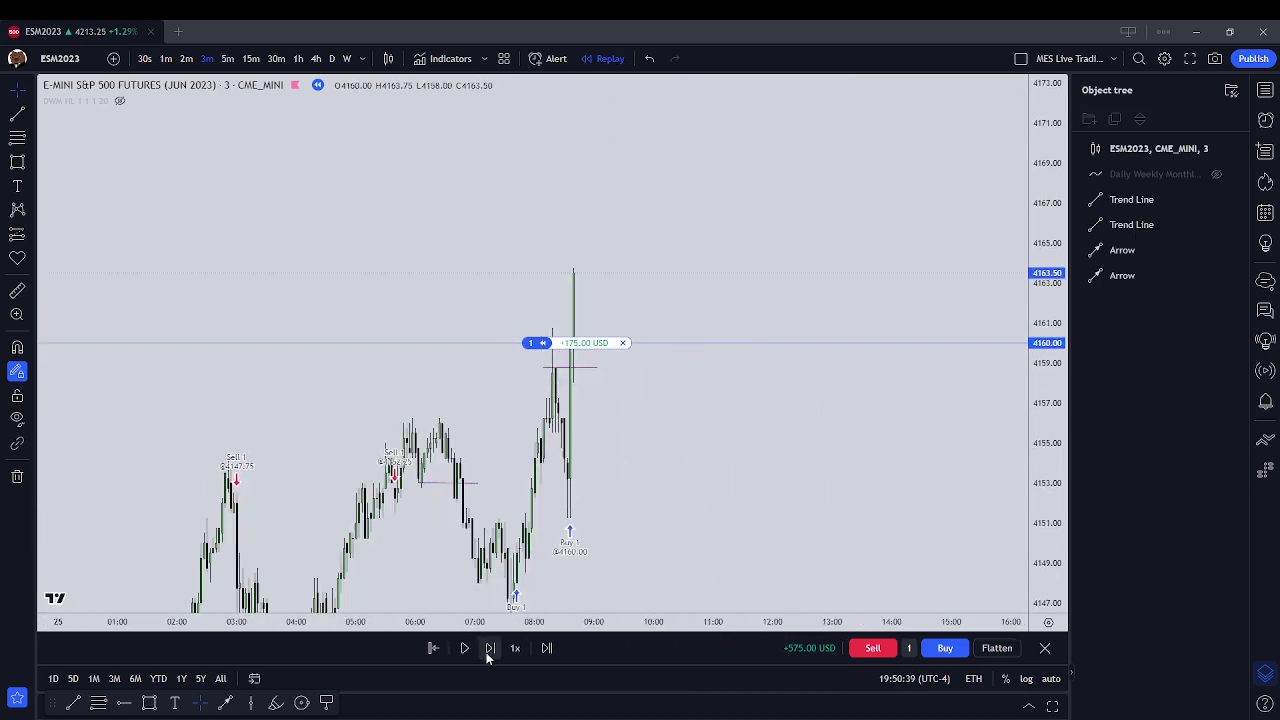
pyautogui.click(488, 652)
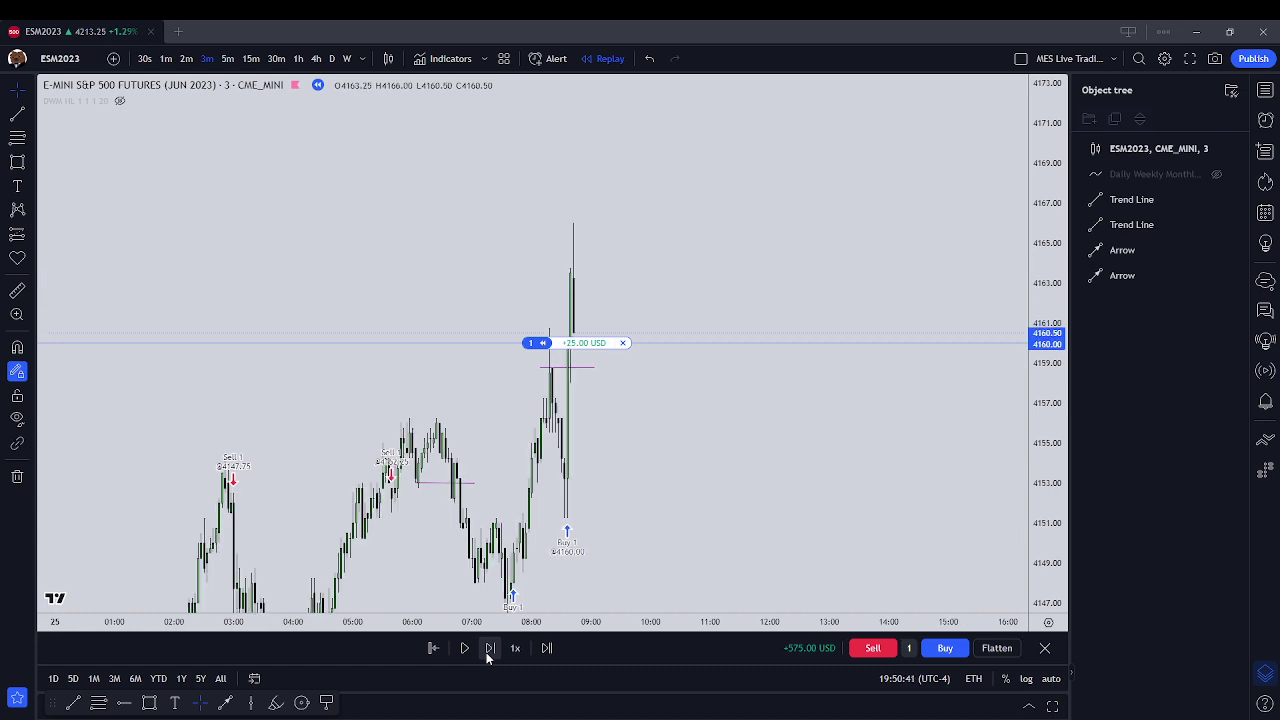
pyautogui.click(488, 649)
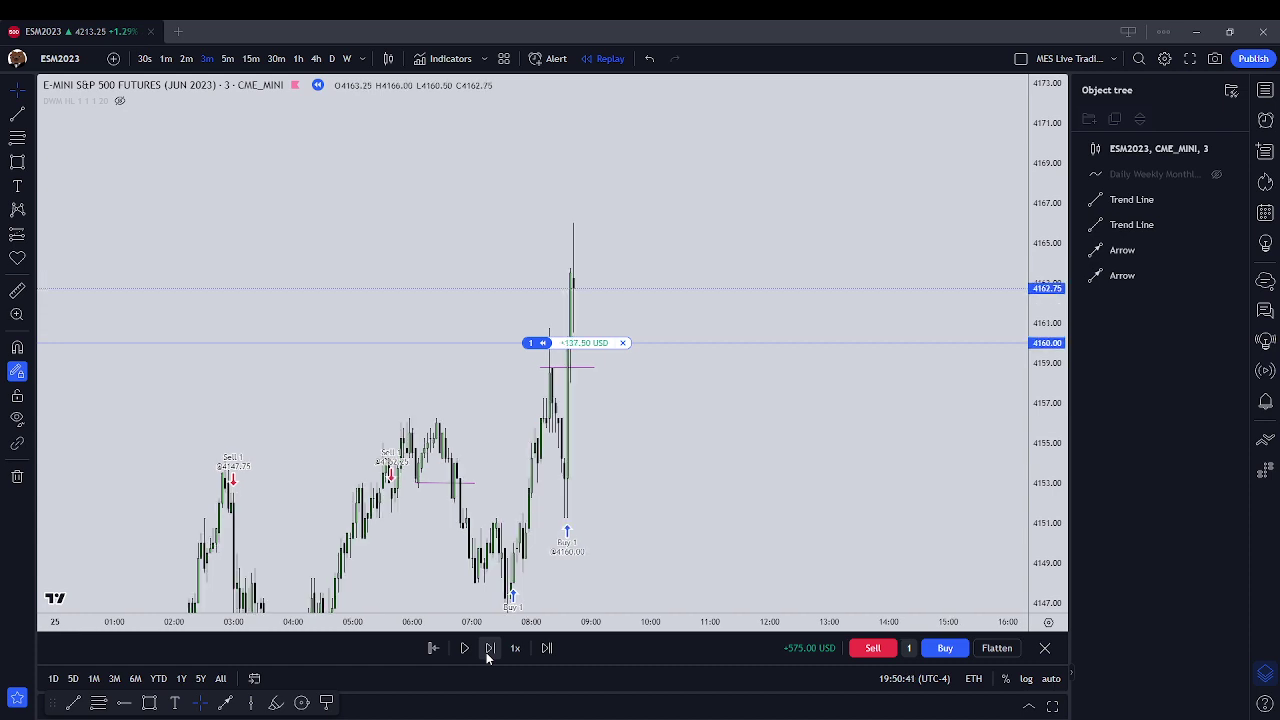
pyautogui.click(622, 343)
pyautogui.scroll(1, 742, 477)
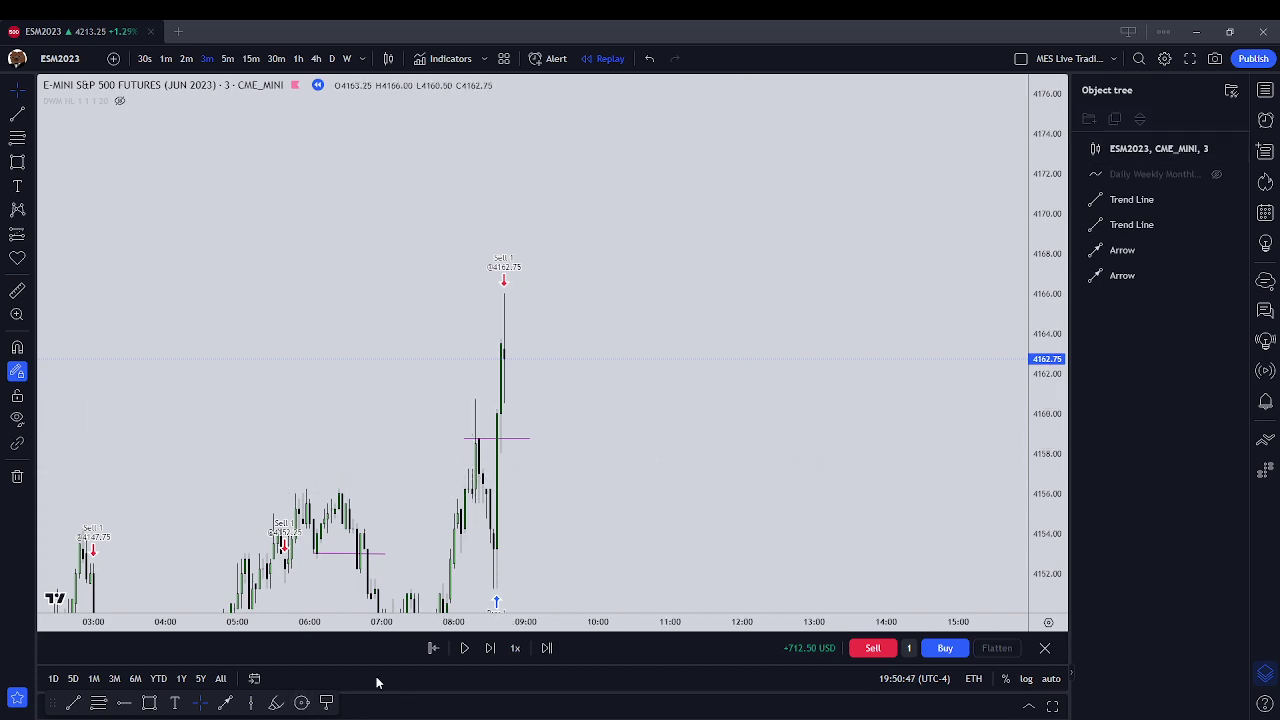
# Advance the replay to the 08:45 candle and examine the earlier highs back to 23 May
pyautogui.click(490, 655)
pyautogui.scroll(-4, 565, 481)
pyautogui.moveTo(484, 461); pyautogui.dragTo(714, 266)
pyautogui.scroll(-5, 736, 263)
pyautogui.moveTo(1050, 226); pyautogui.dragTo(1050, 420)
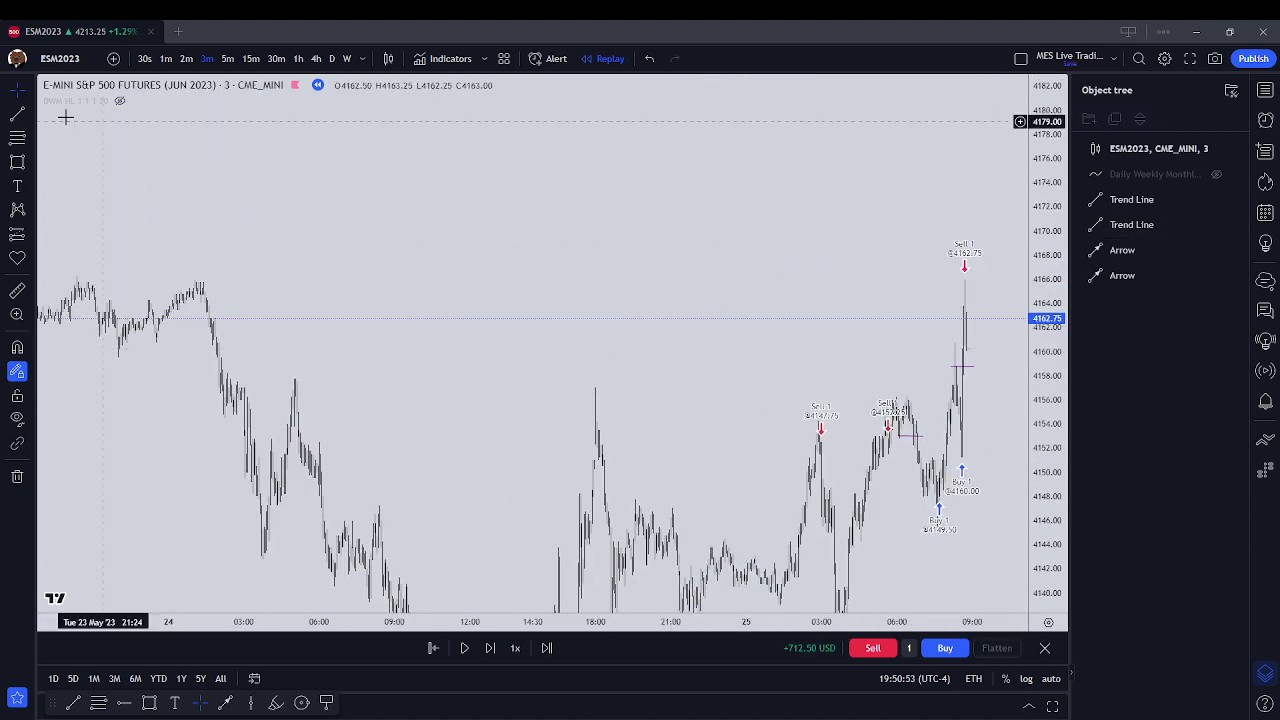
pyautogui.click(33, 117)
pyautogui.click(75, 115)
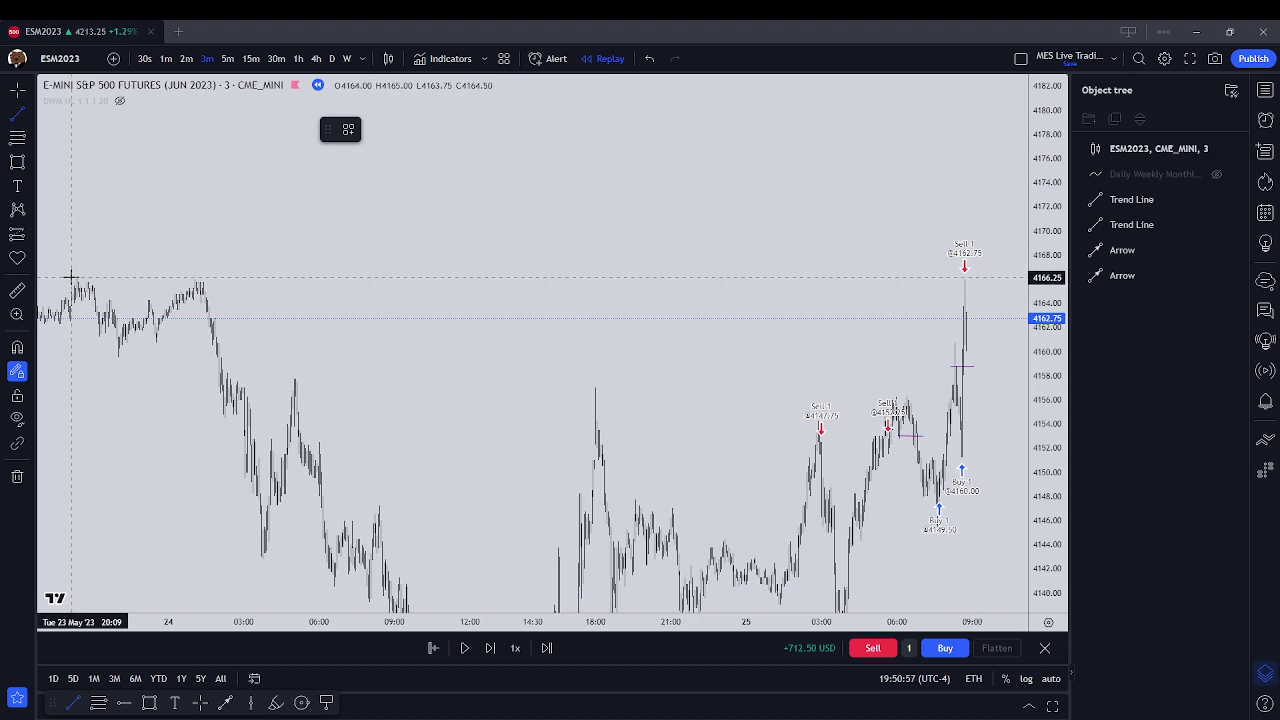
pyautogui.press('Escape')
# Advance the replay bar by bar to the 09:03 candle
pyautogui.moveTo(667, 273); pyautogui.dragTo(331, 307)
pyautogui.scroll(7, 581, 354)
pyautogui.moveTo(554, 406); pyautogui.dragTo(832, 398)
pyautogui.scroll(6, 680, 411)
pyautogui.moveTo(602, 423); pyautogui.dragTo(860, 411)
pyautogui.moveTo(648, 421); pyautogui.dragTo(900, 406)
pyautogui.scroll(1, 805, 368)
pyautogui.moveTo(798, 327); pyautogui.dragTo(747, 371)
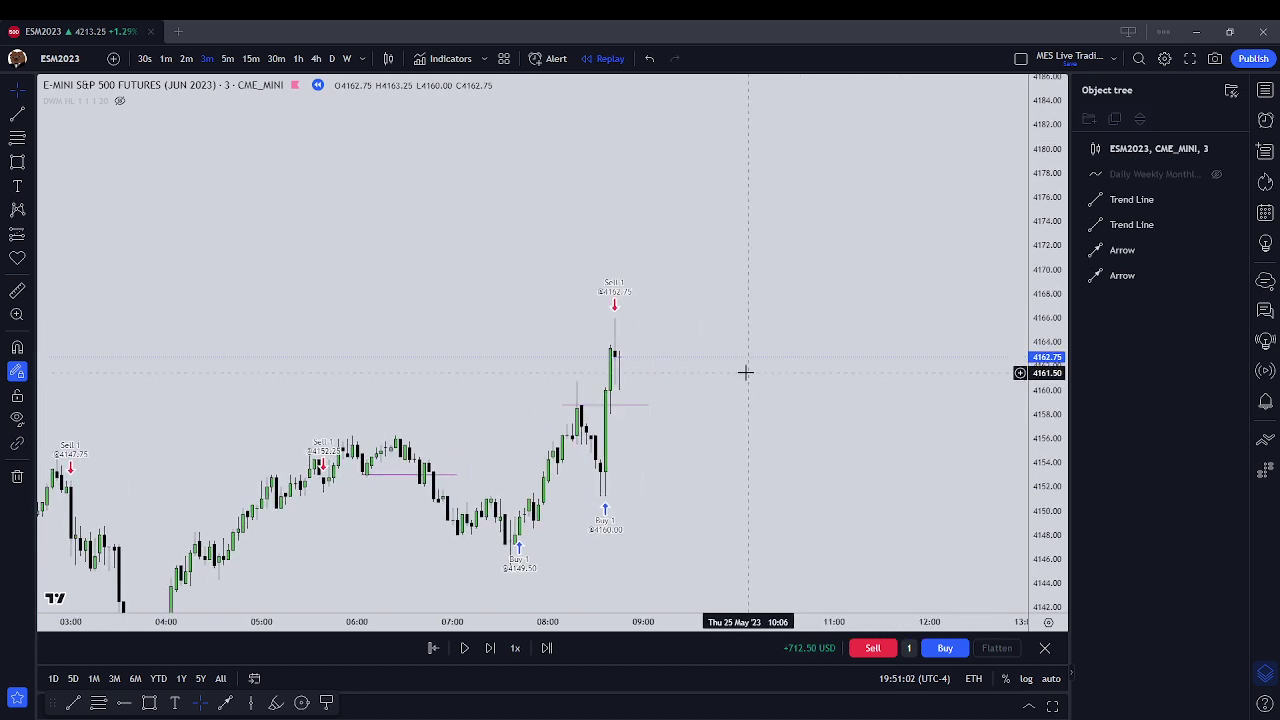
pyautogui.click(494, 652)
pyautogui.click(491, 648)
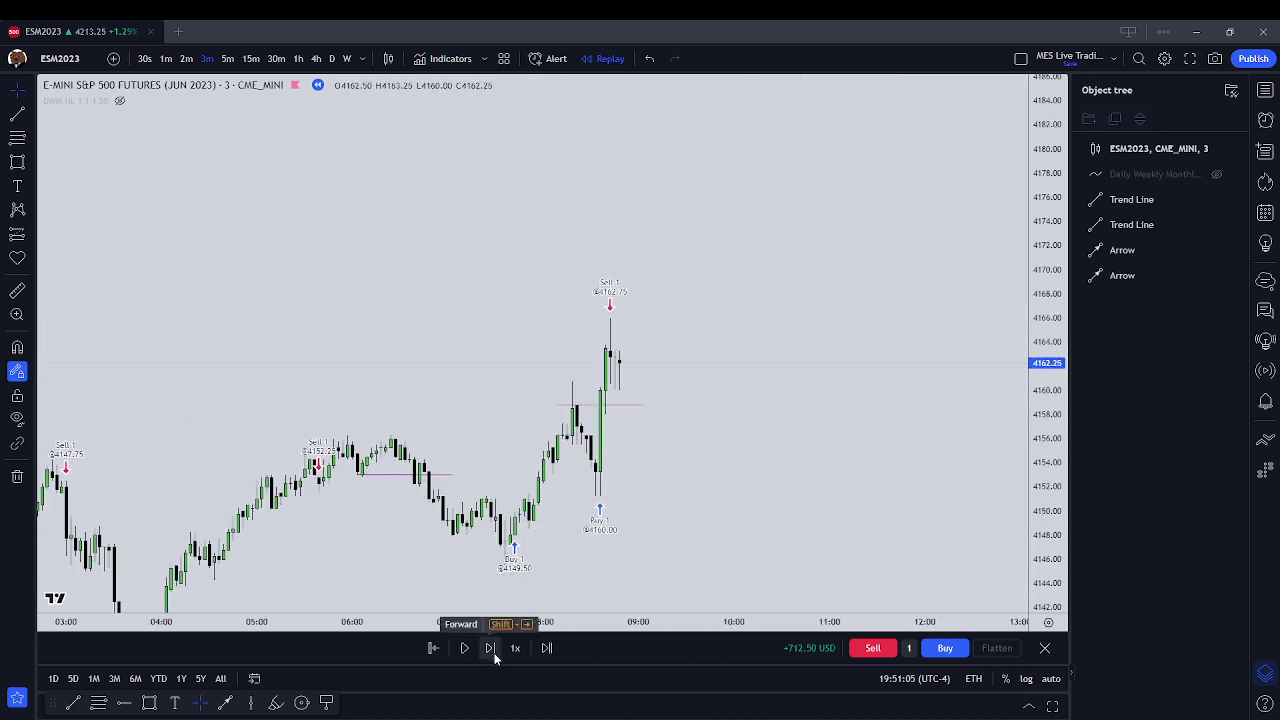
pyautogui.click(494, 654)
pyautogui.click(492, 651)
pyautogui.click(492, 651)
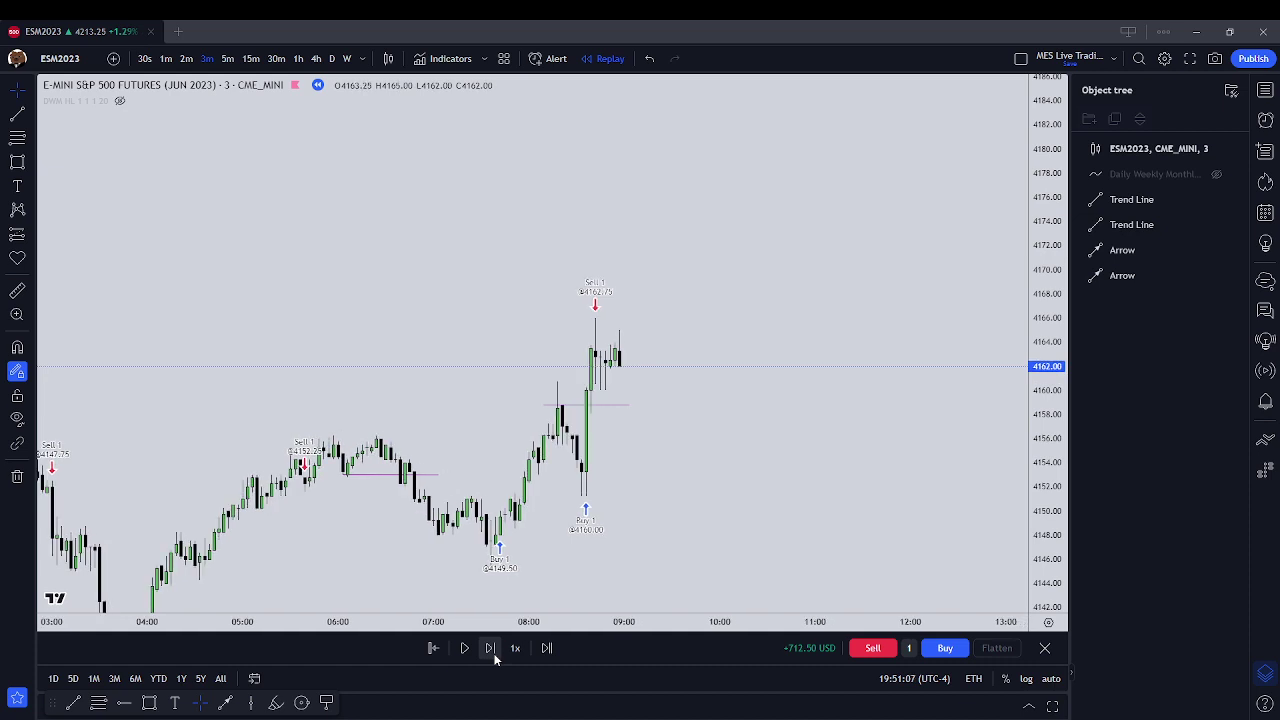
pyautogui.click(492, 651)
pyautogui.hotkey('shift', 'Right')
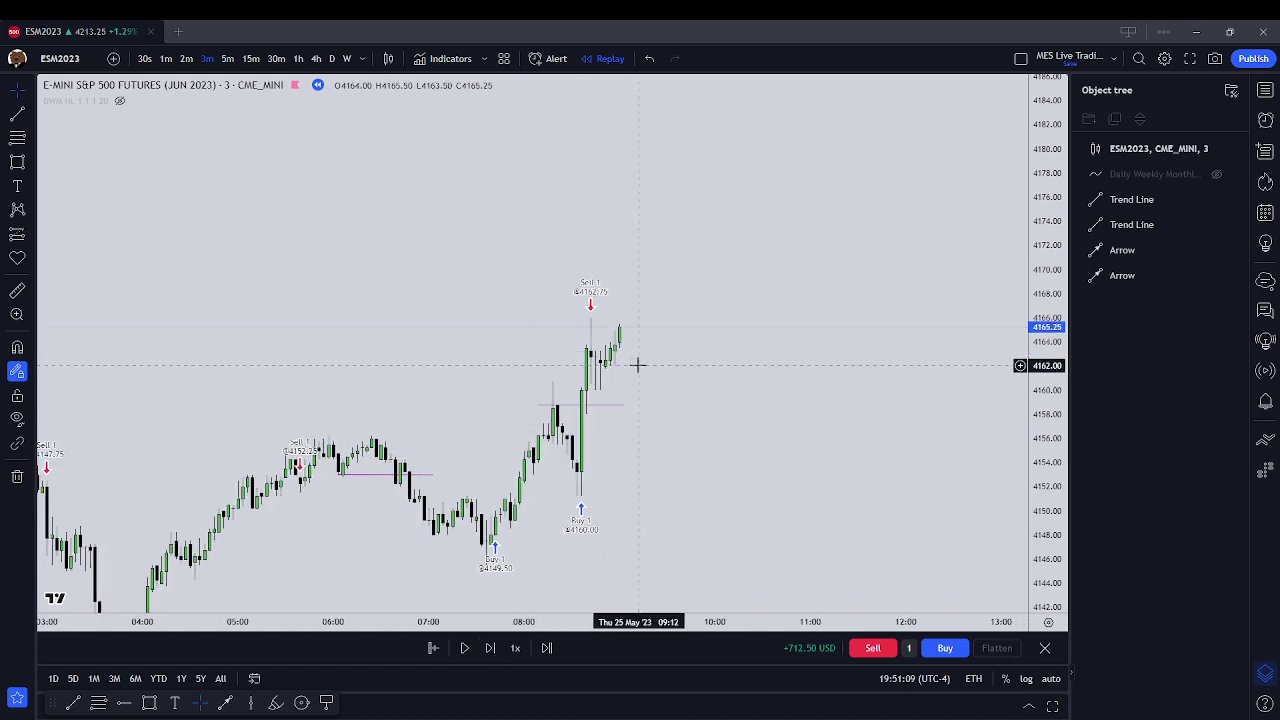
pyautogui.click(497, 645)
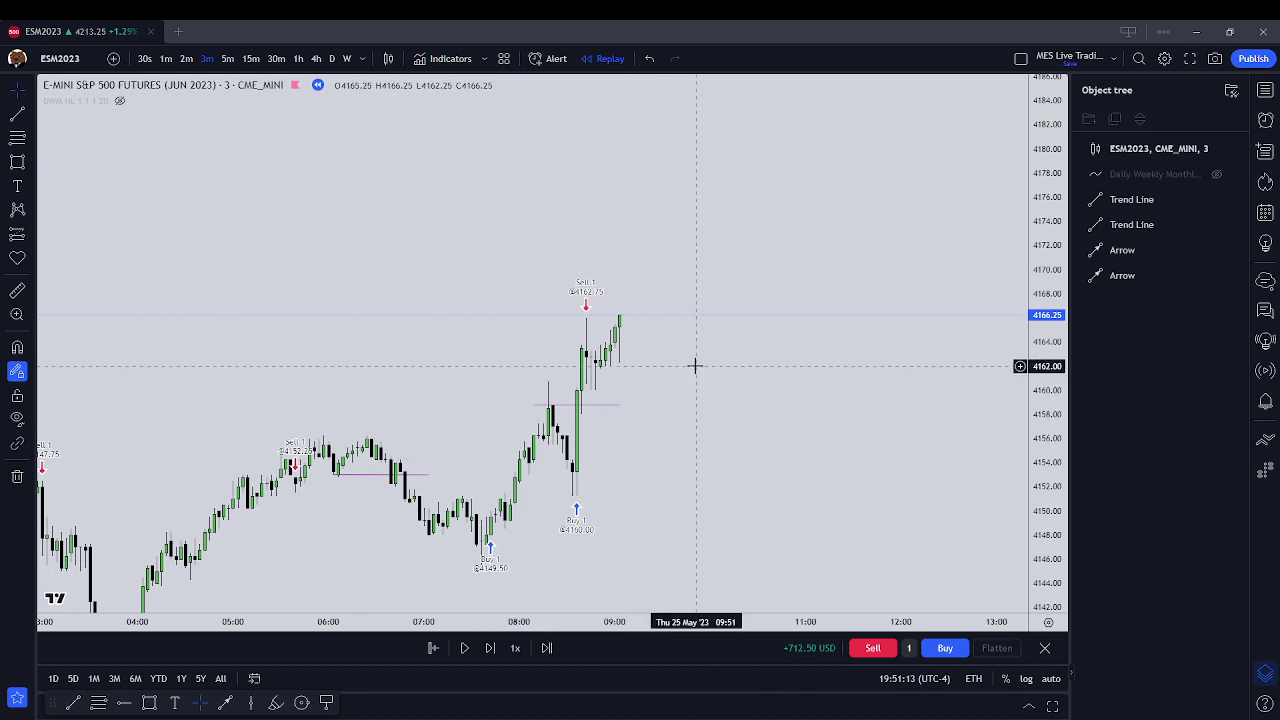
# Draw a near-horizontal trend line at about 4162.00 from 08:36 to 09:48, under the latest consolidation's candle bodies
pyautogui.click(17, 112)
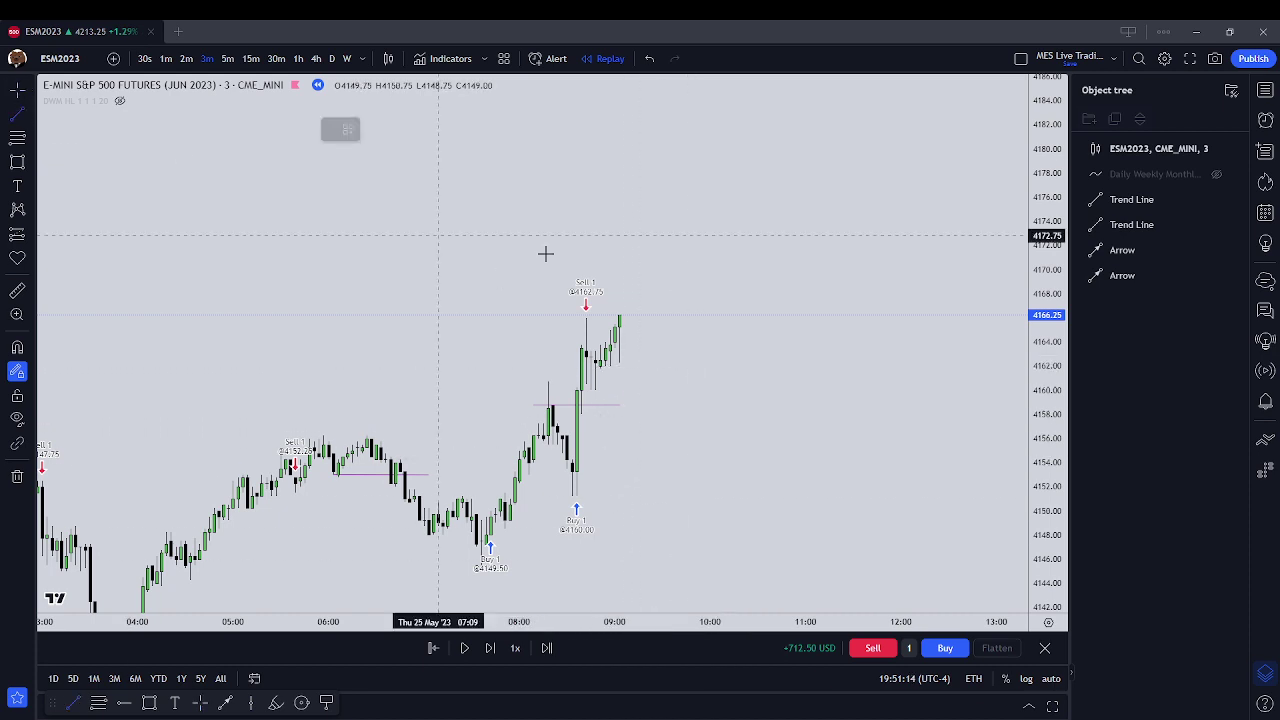
pyautogui.click(594, 368)
pyautogui.click(690, 367)
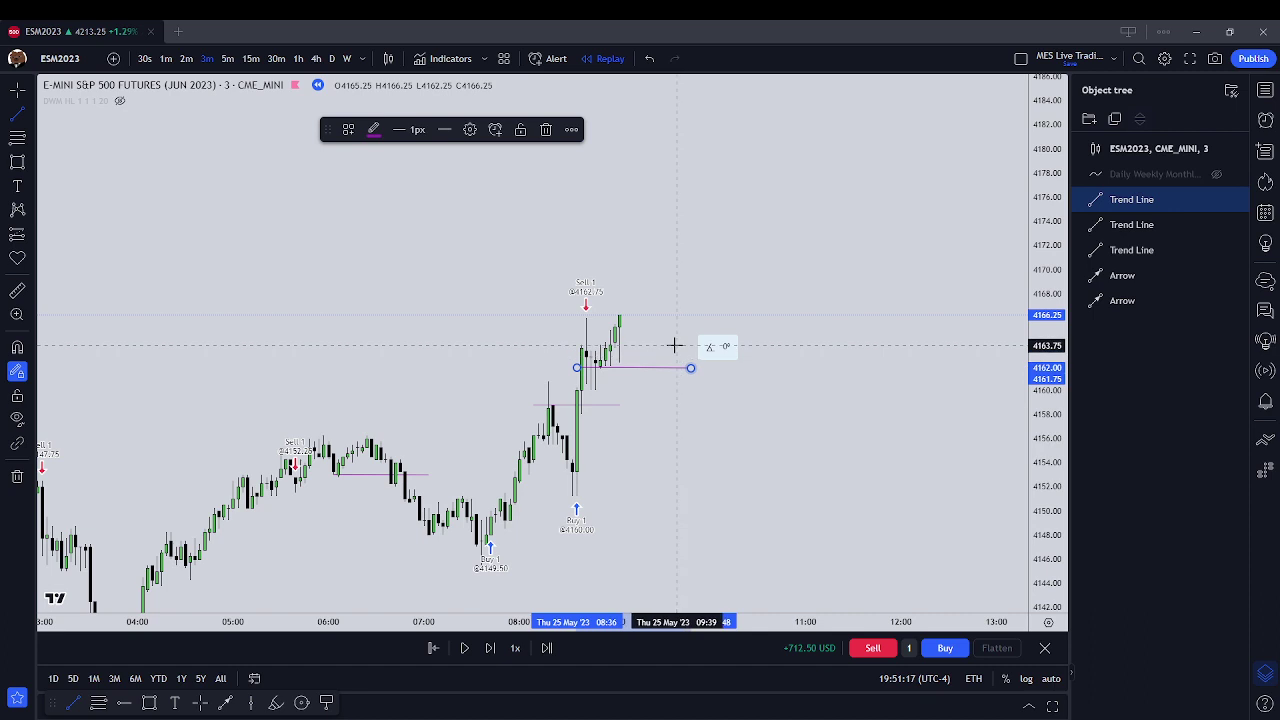
pyautogui.click(565, 597)
# Advance the replay bar by bar to the 09:12 candle and sell one contract at 4161.75
pyautogui.click(490, 648)
pyautogui.click(490, 648)
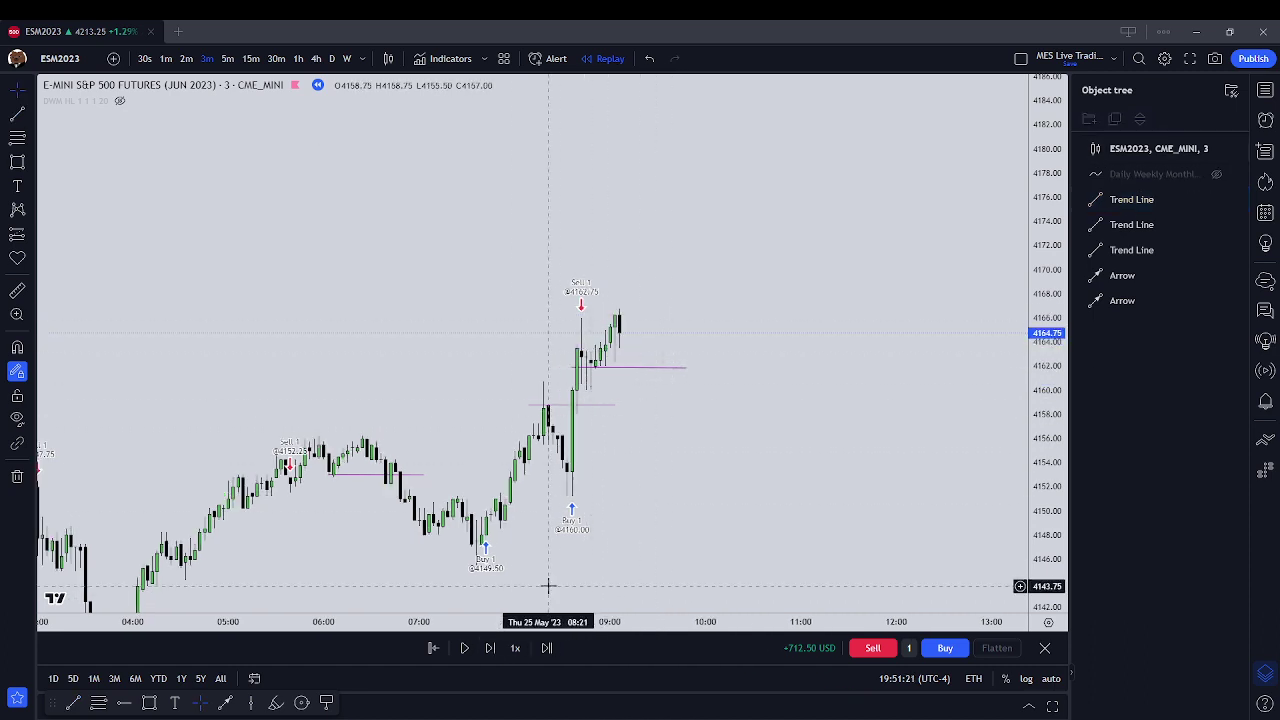
pyautogui.click(490, 648)
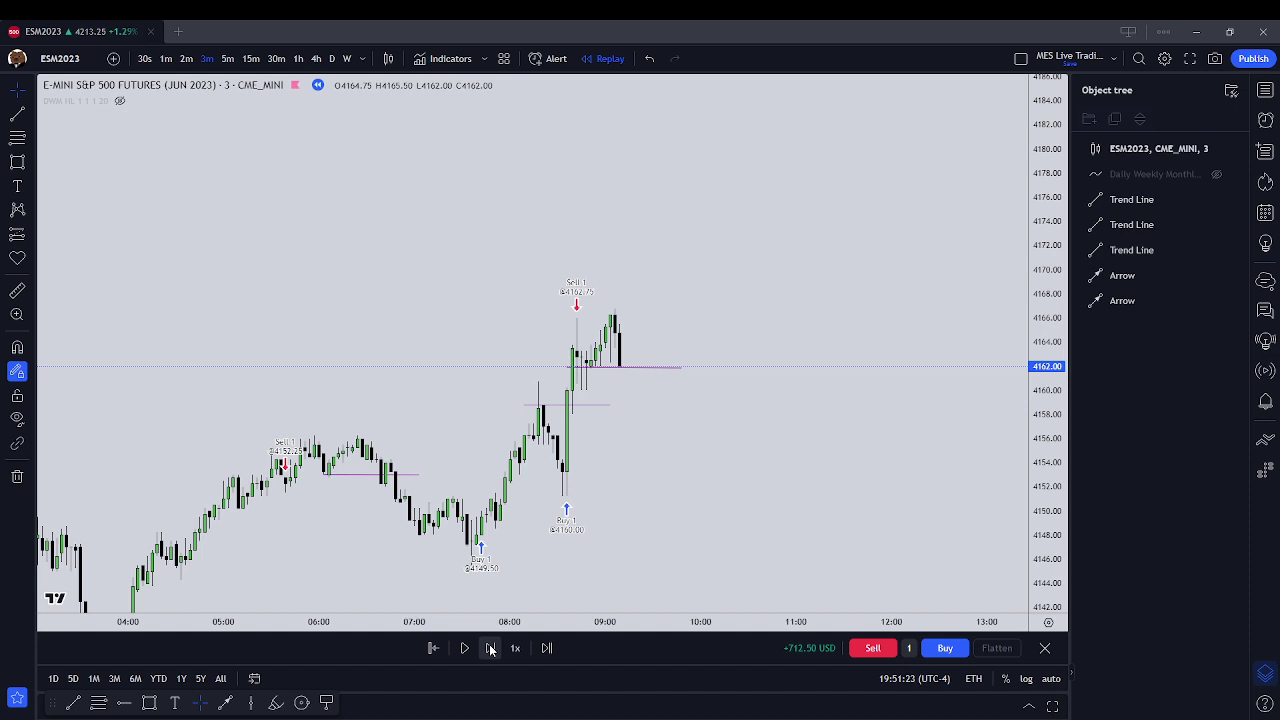
pyautogui.click(490, 648)
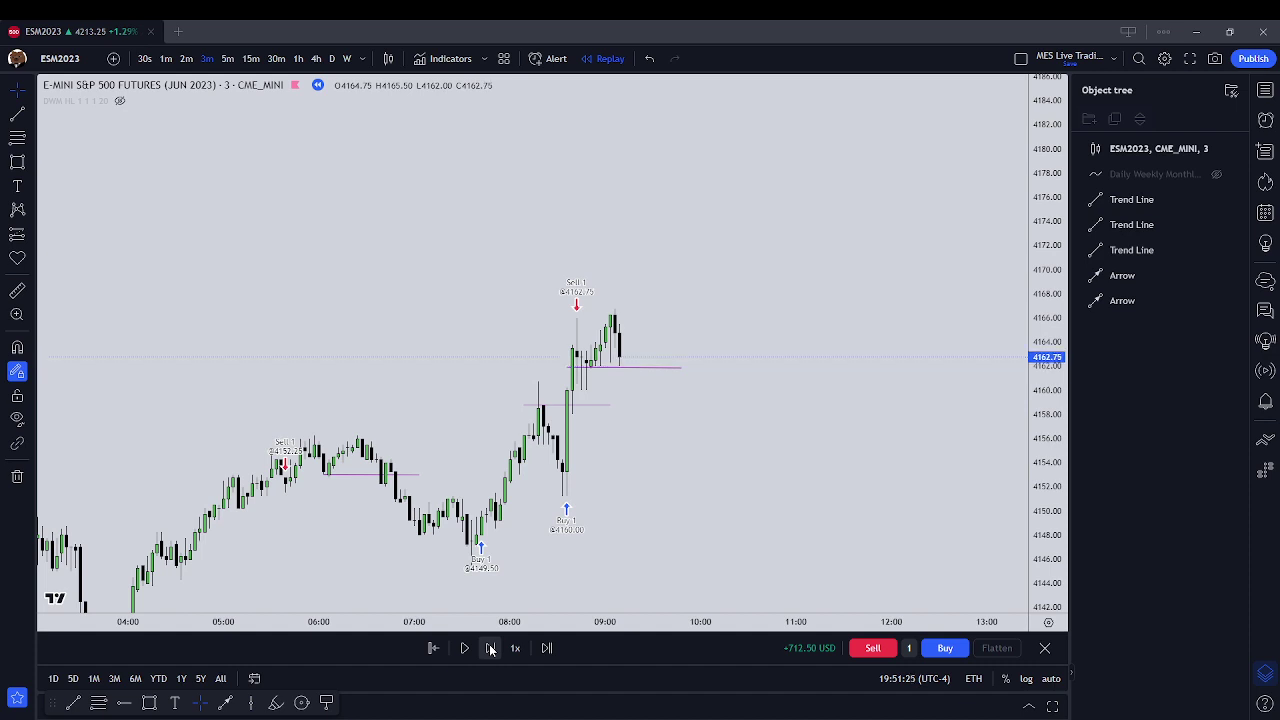
pyautogui.click(490, 648)
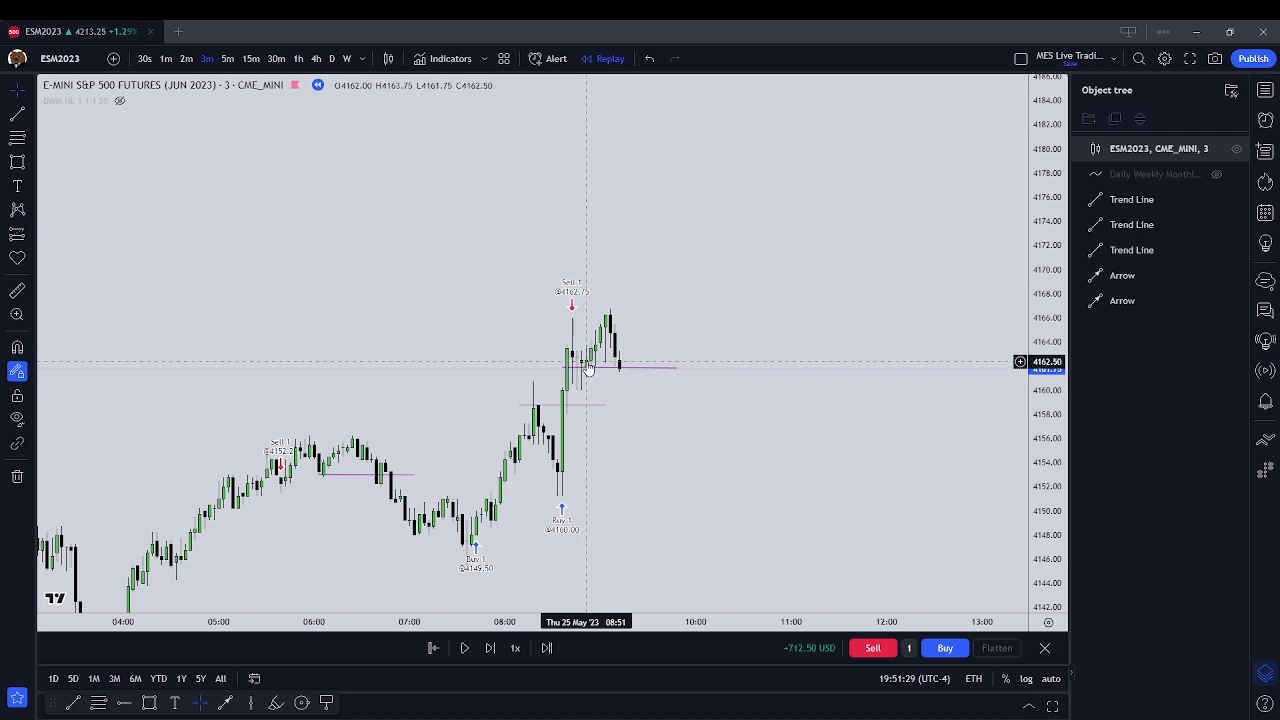
pyautogui.click(884, 652)
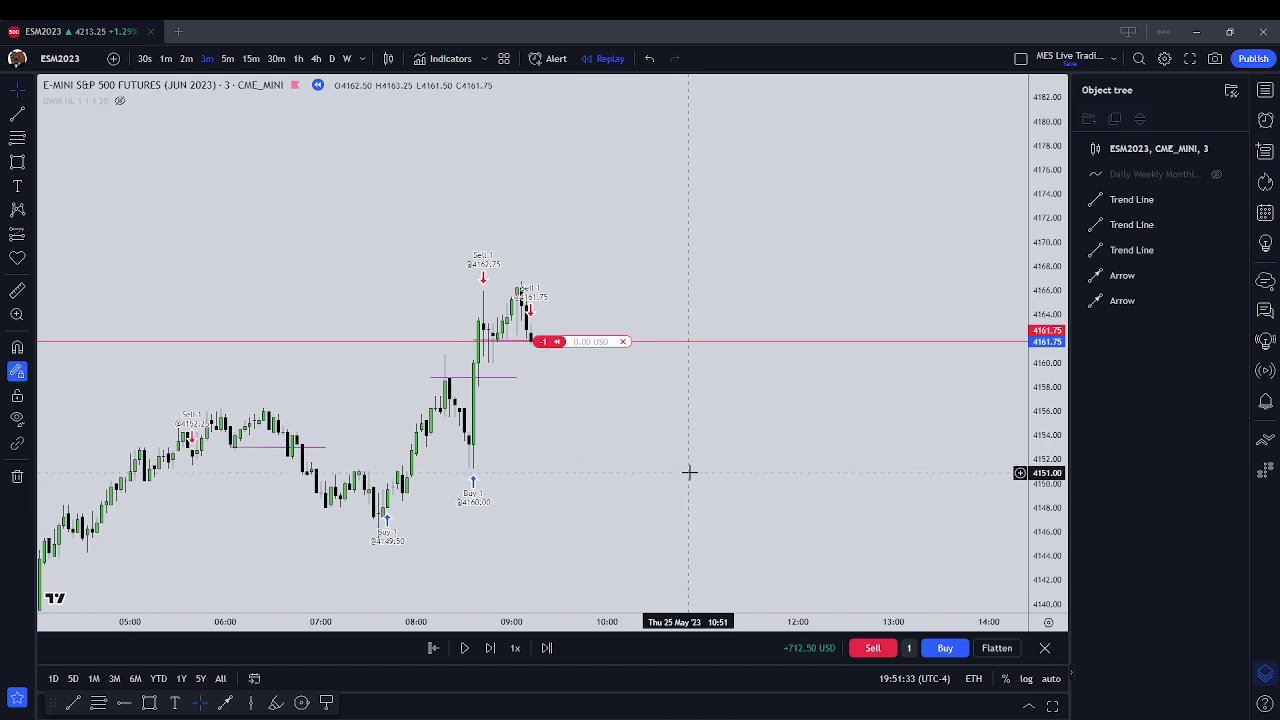
# Advance the replay bar by bar to the 09:30 candle and close the short position at 4145.50
pyautogui.click(488, 648)
pyautogui.click(488, 648)
pyautogui.click(488, 648)
pyautogui.click(488, 648)
pyautogui.click(488, 648)
pyautogui.click(488, 648)
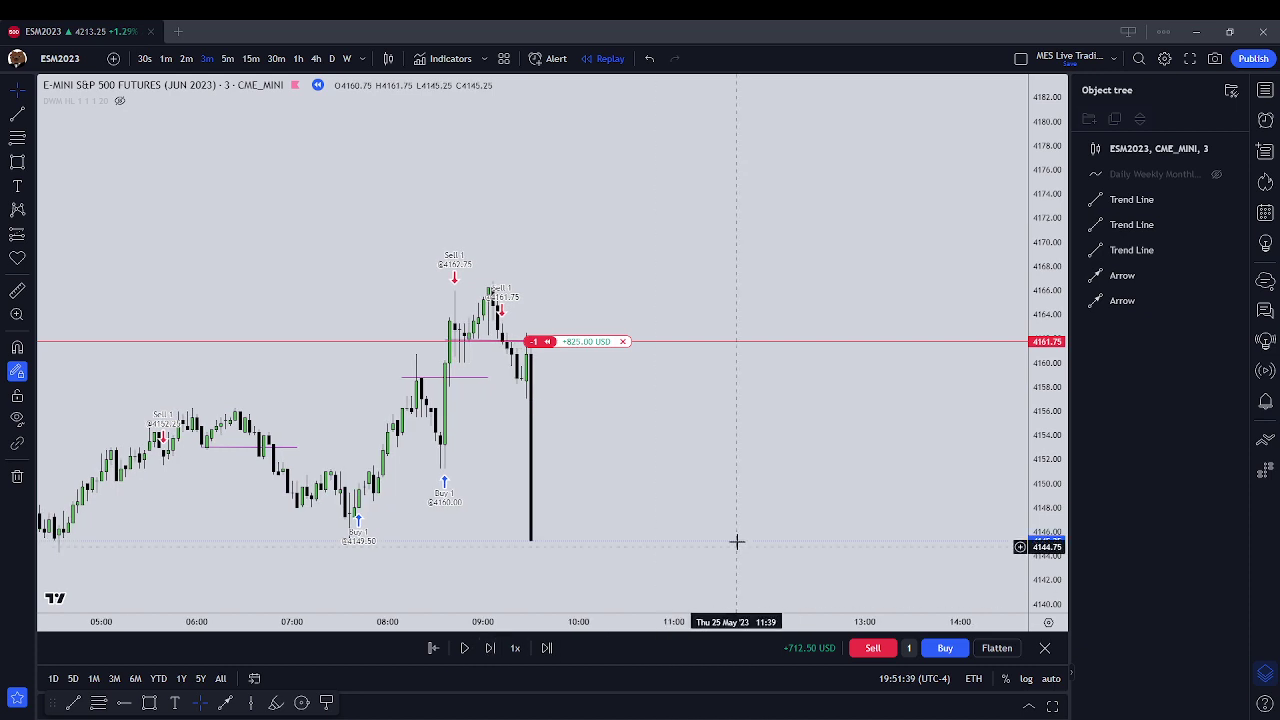
pyautogui.scroll(-1, 660, 442)
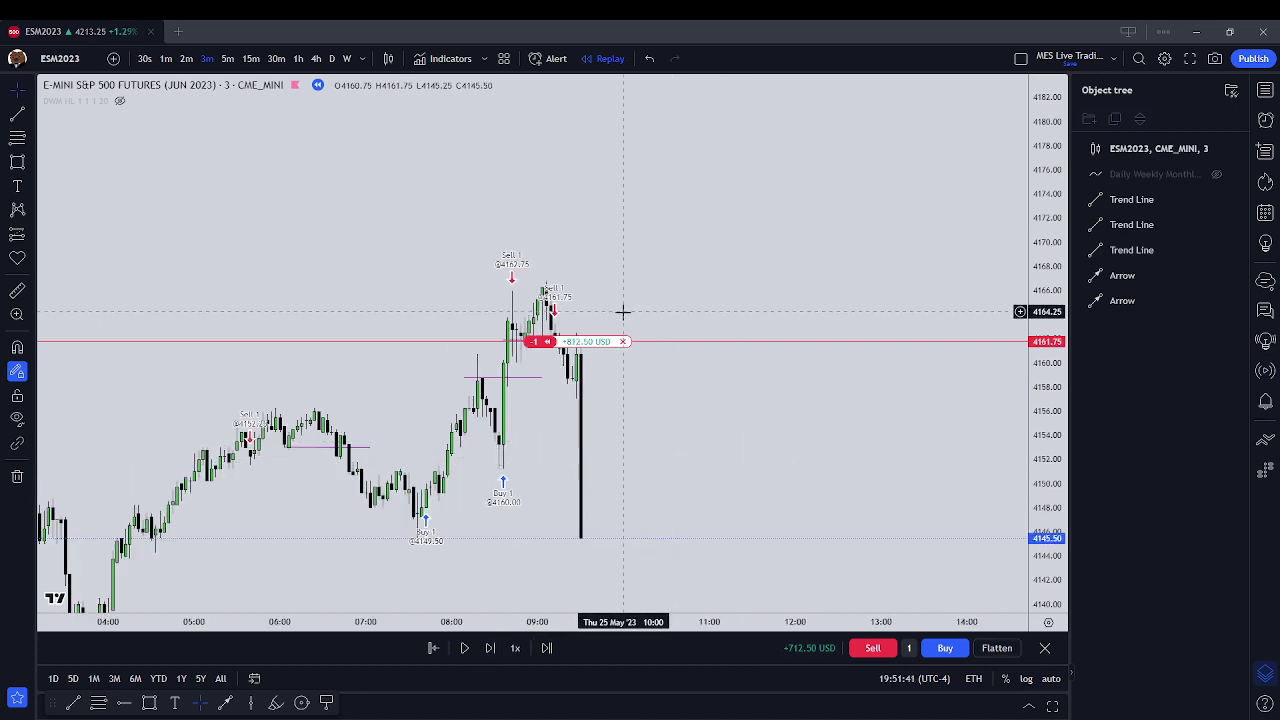
pyautogui.click(625, 343)
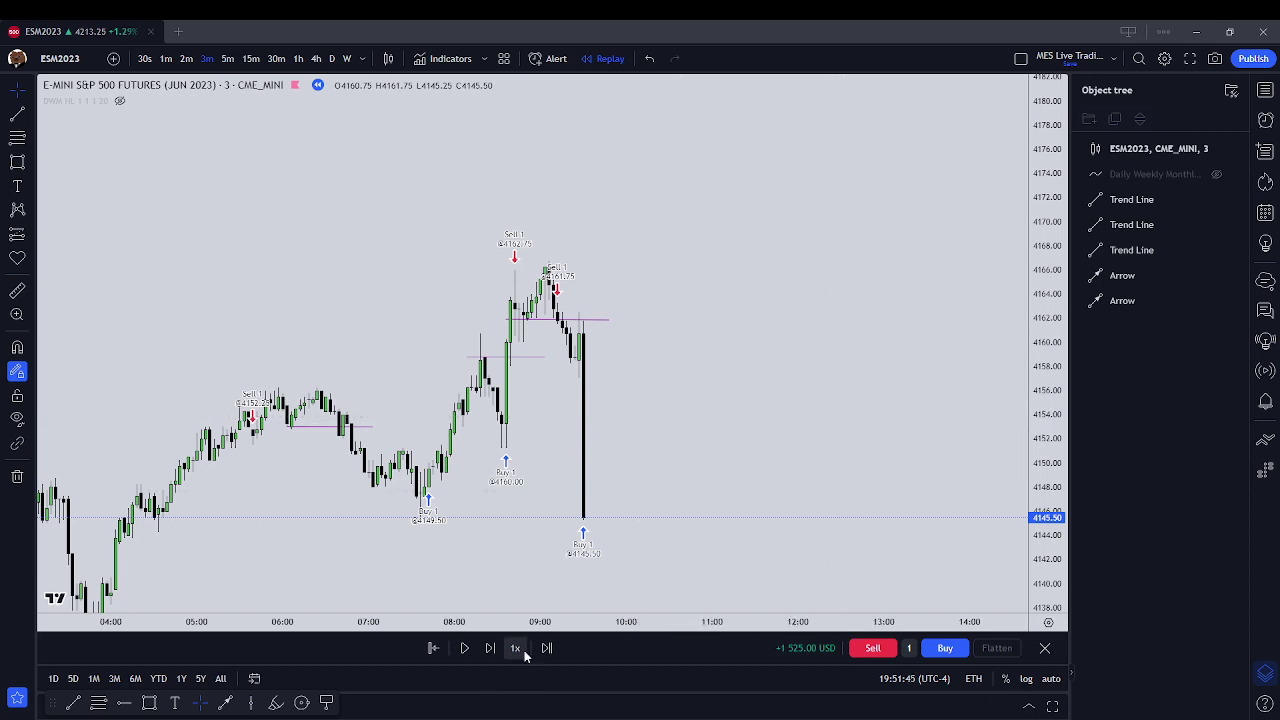
# Advance the replay bar by bar to the 09:45 candle
pyautogui.click(491, 650)
pyautogui.click(491, 649)
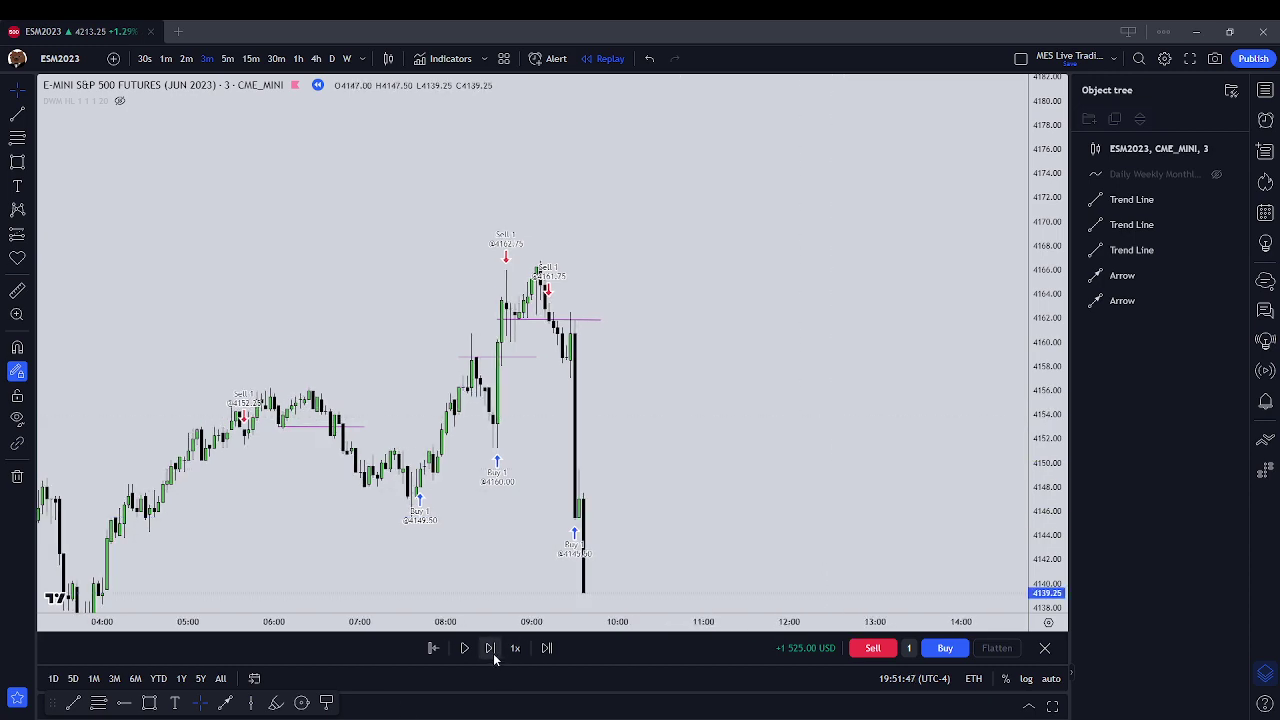
pyautogui.scroll(-2, 778, 375)
pyautogui.moveTo(777, 375); pyautogui.dragTo(758, 422)
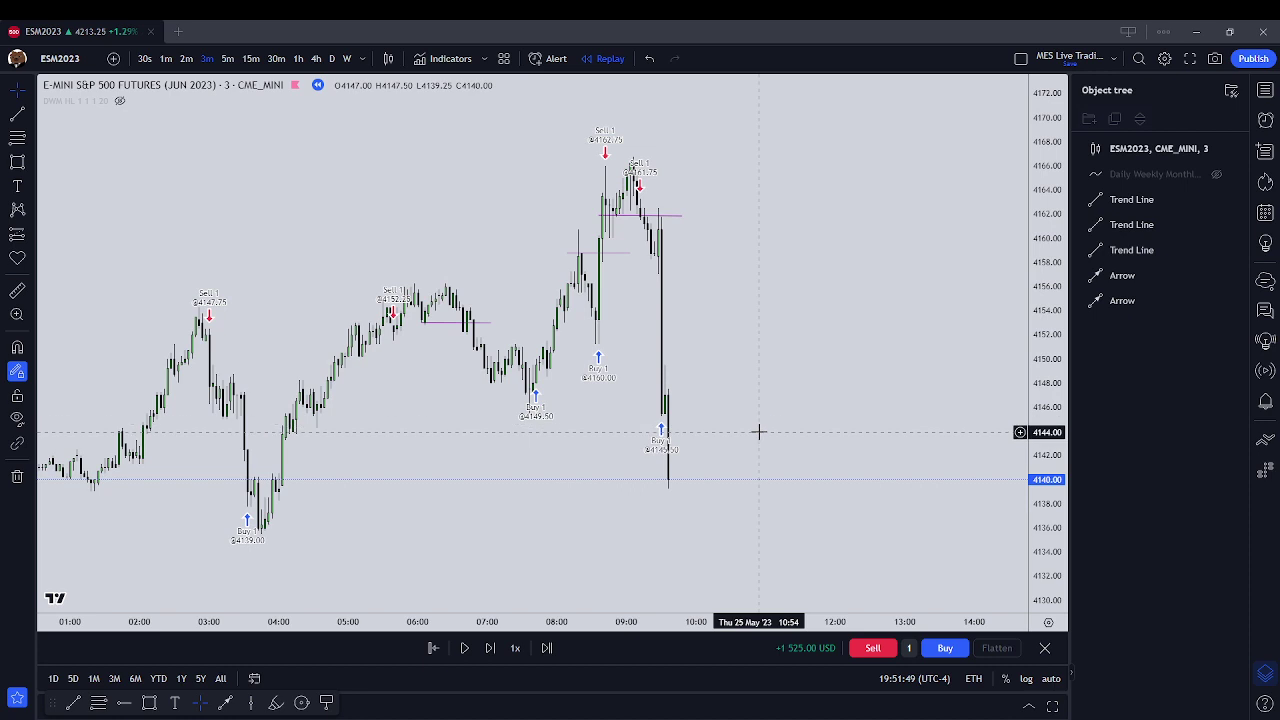
pyautogui.scroll(1, 729, 471)
pyautogui.click(491, 649)
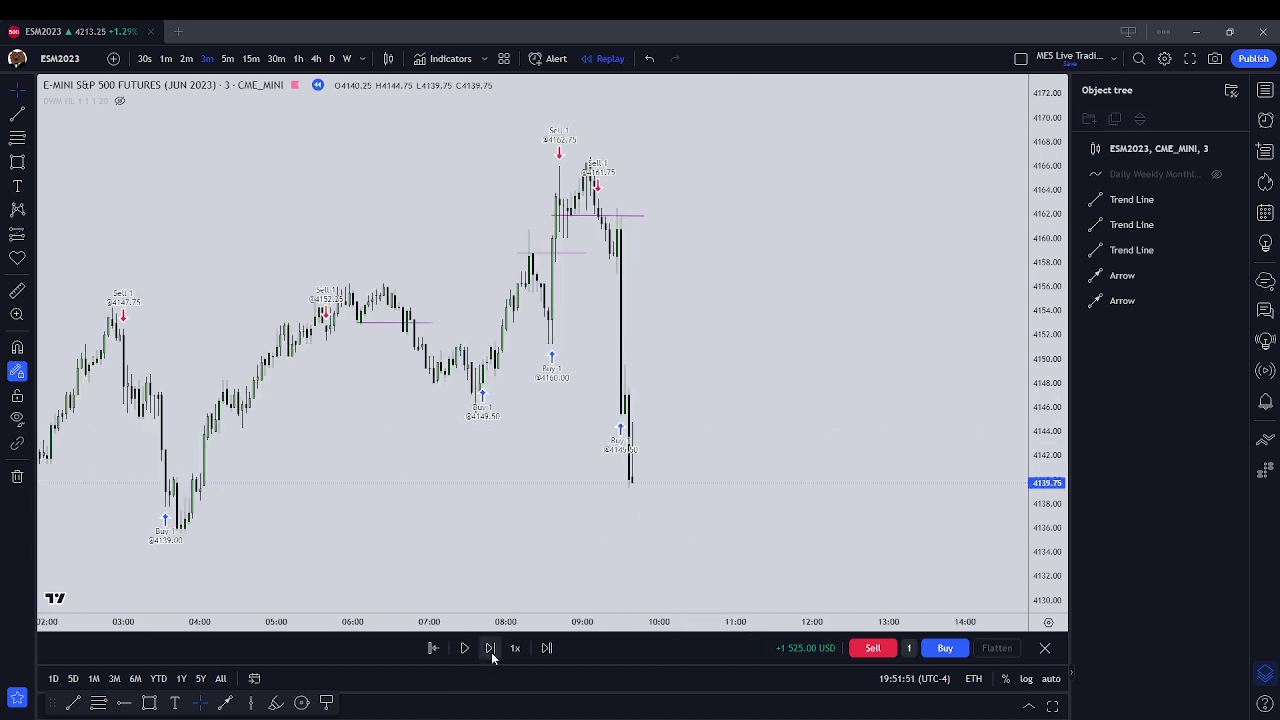
pyautogui.click(491, 649)
pyautogui.click(491, 649)
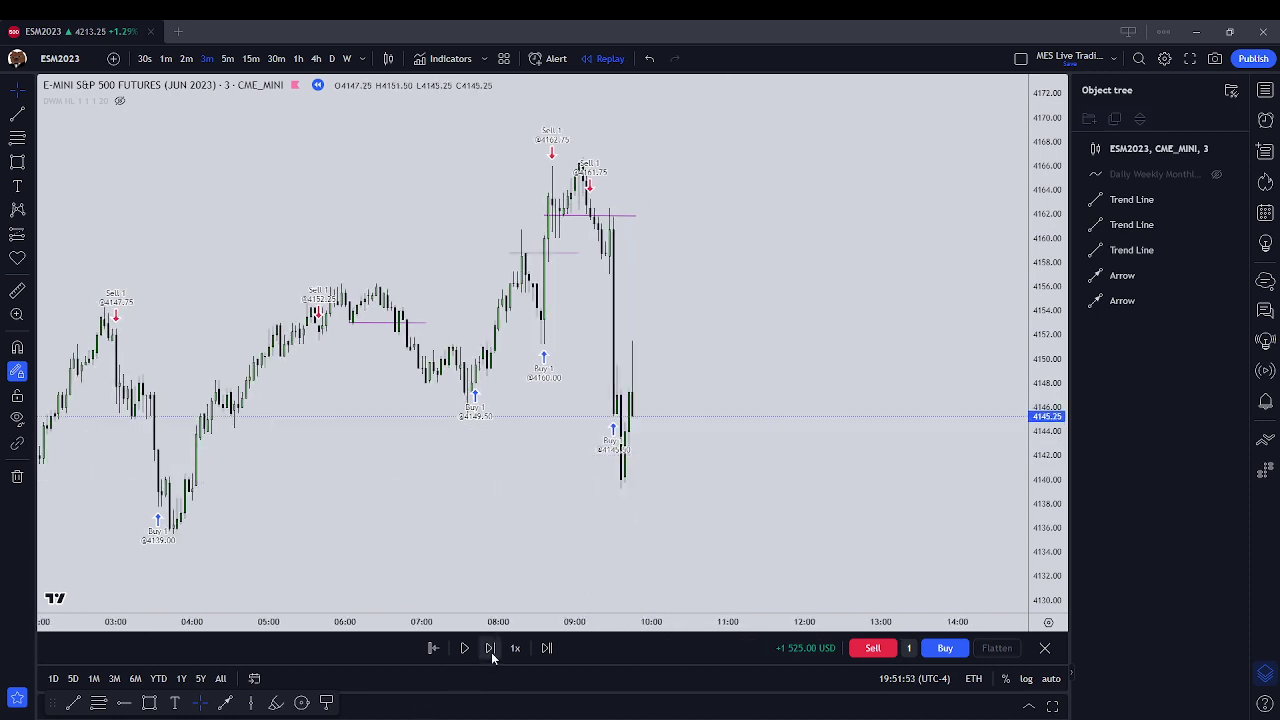
pyautogui.scroll(2, 568, 591)
pyautogui.hotkey('shift', 'Right')
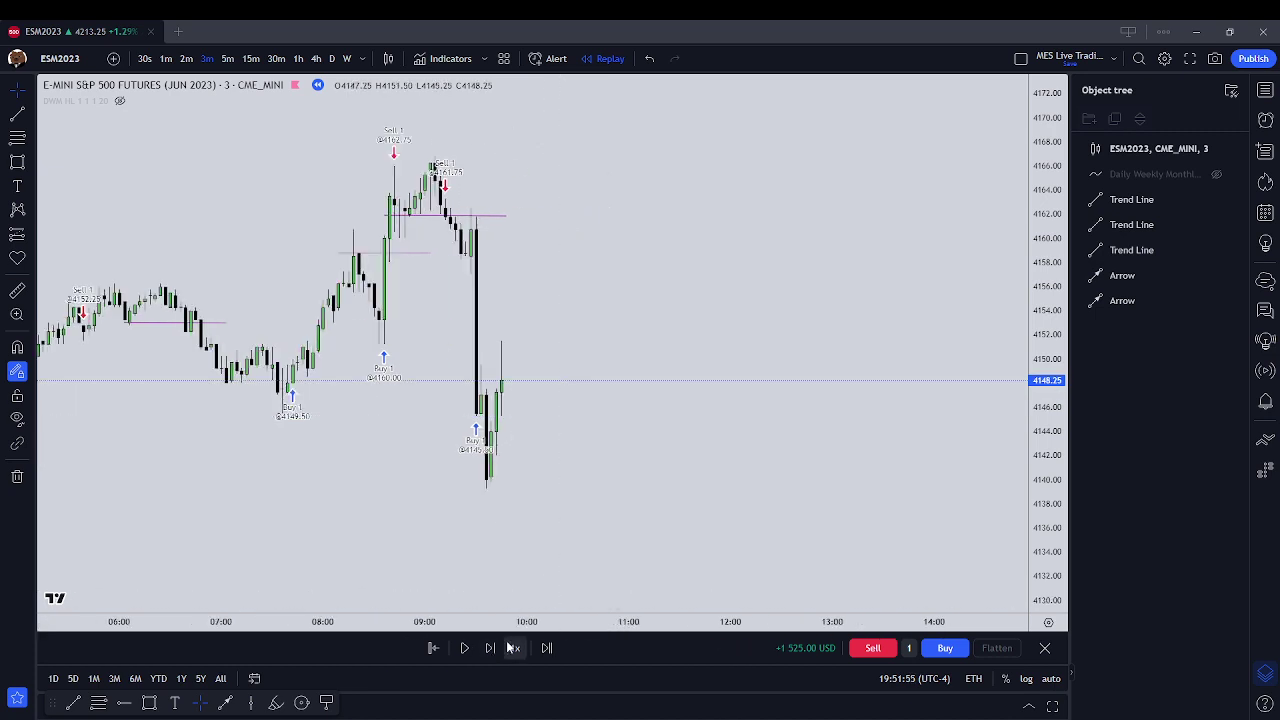
# Advance the replay to the 09:48 candle and draw a horizontal trend line at about 4140.00 from 09:21 to about 10:27, along the recent lows
pyautogui.click(491, 649)
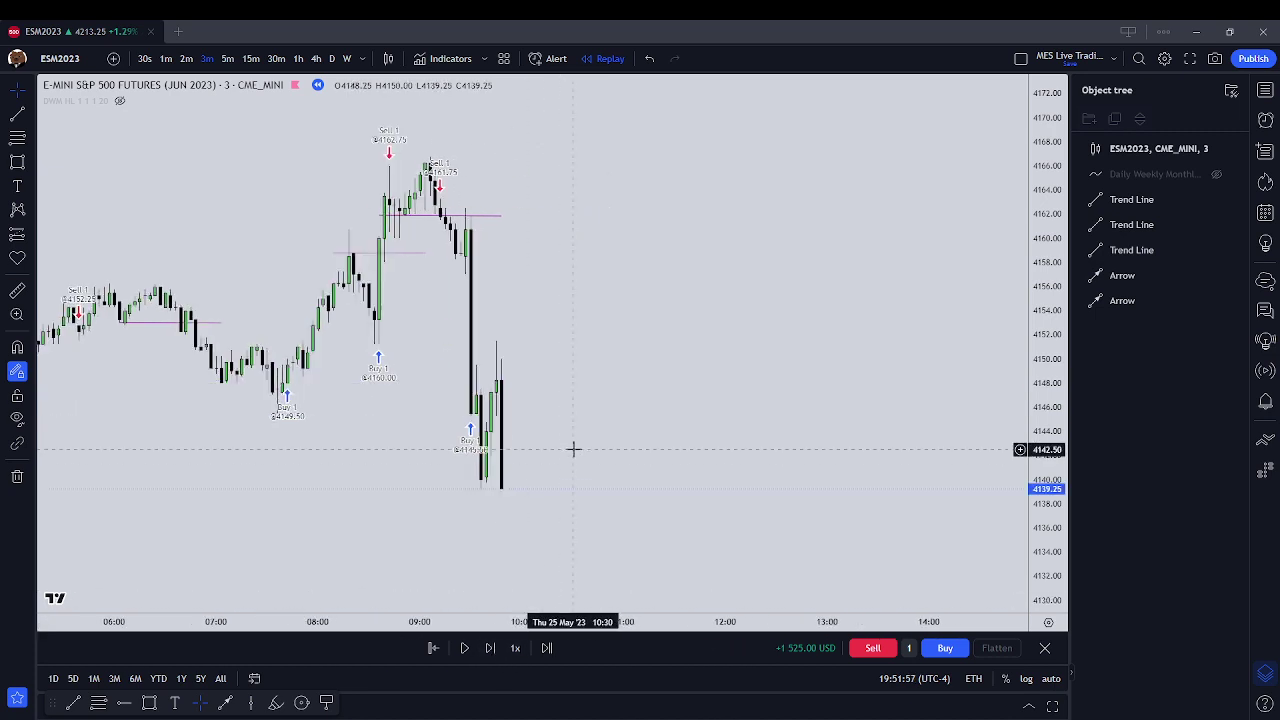
pyautogui.click(17, 113)
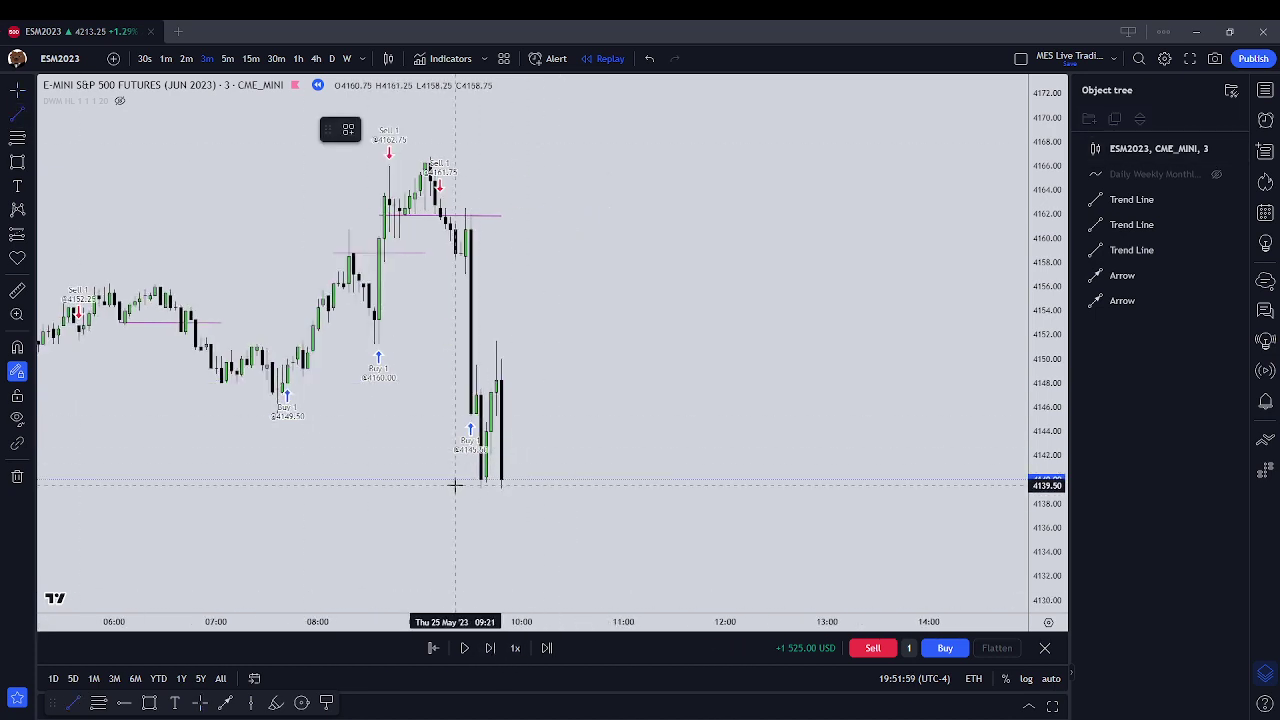
pyautogui.click(455, 478)
pyautogui.click(566, 477)
pyautogui.scroll(-2, 668, 447)
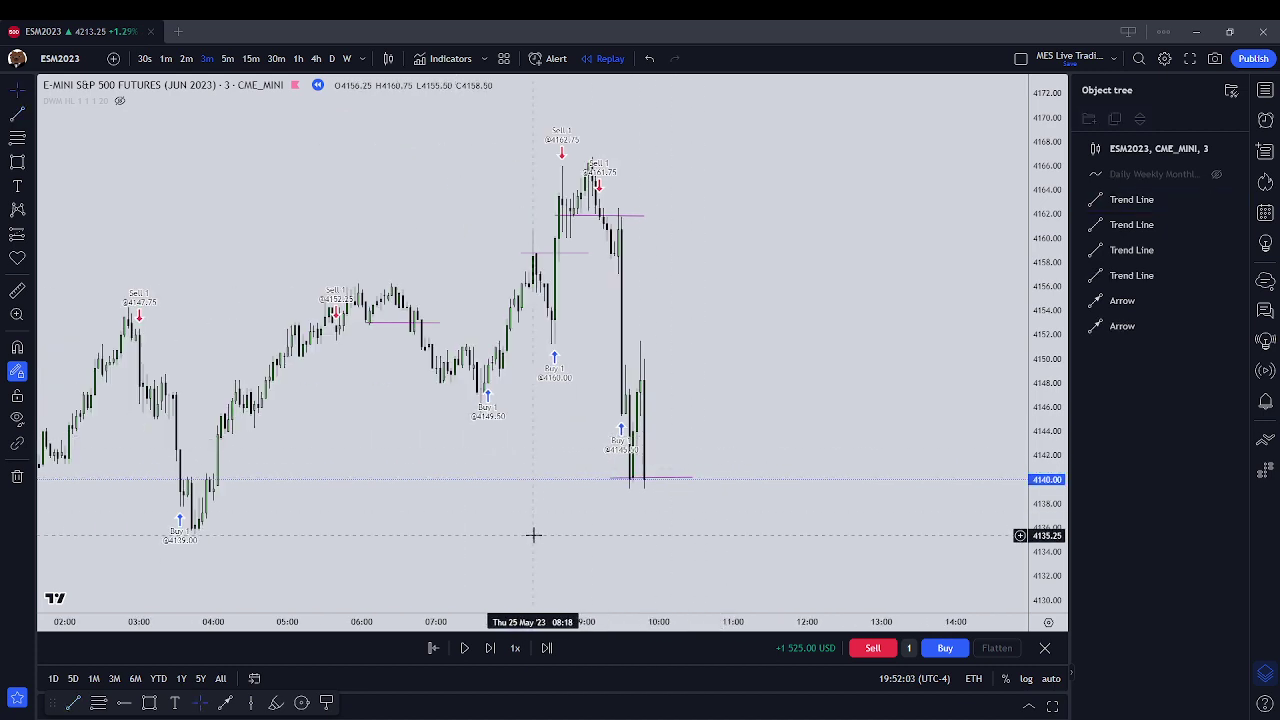
# Sell one contract at 4140.00 and advance the replay bar by bar to the 10:09 candle
pyautogui.click(862, 650)
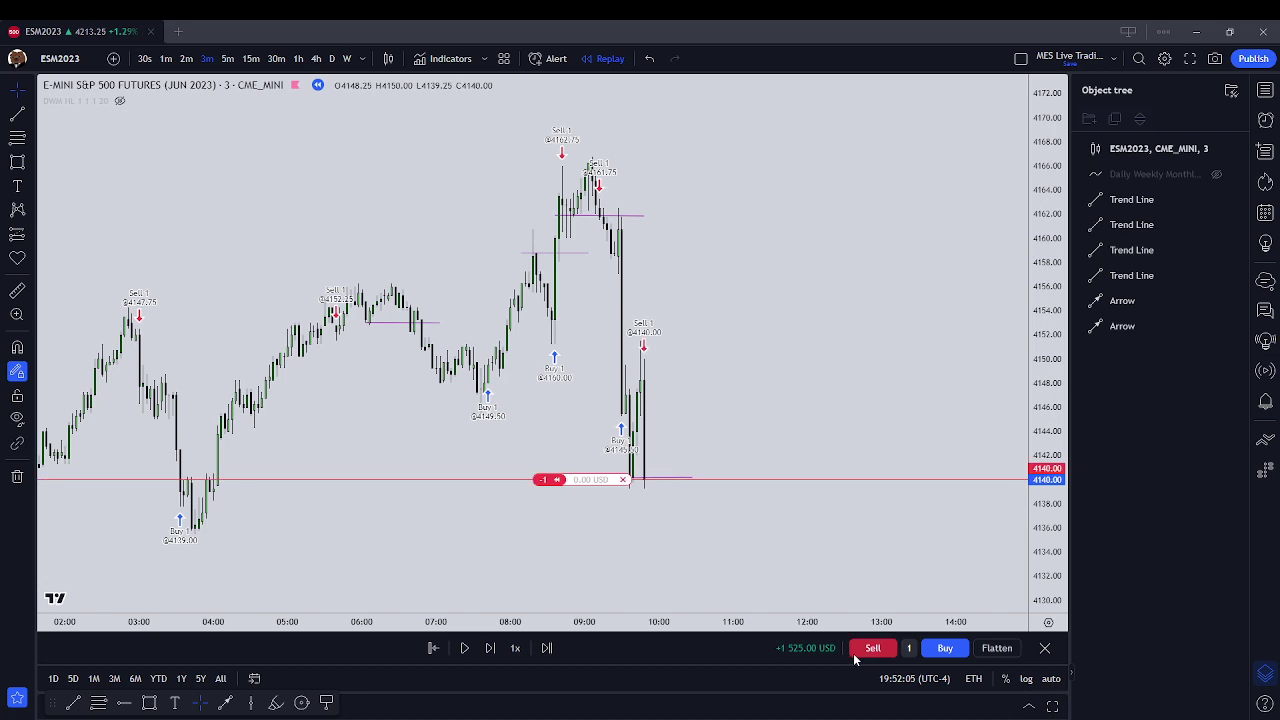
pyautogui.click(491, 655)
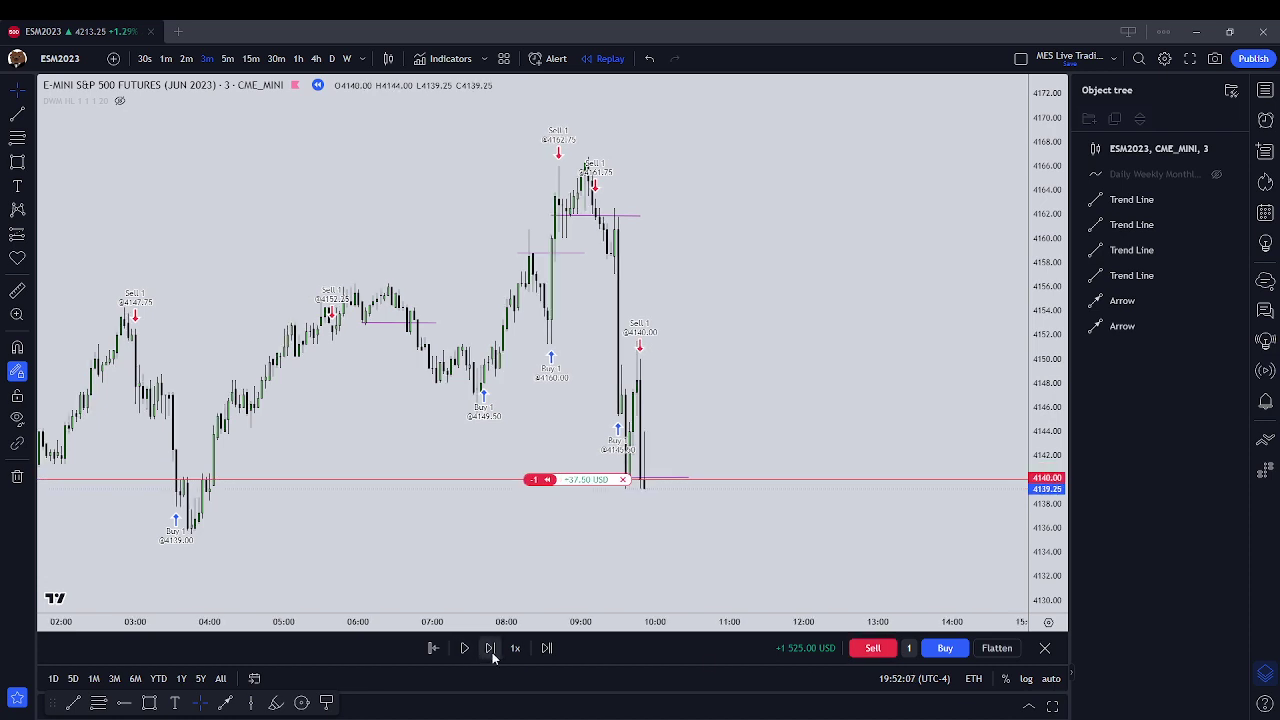
pyautogui.click(491, 655)
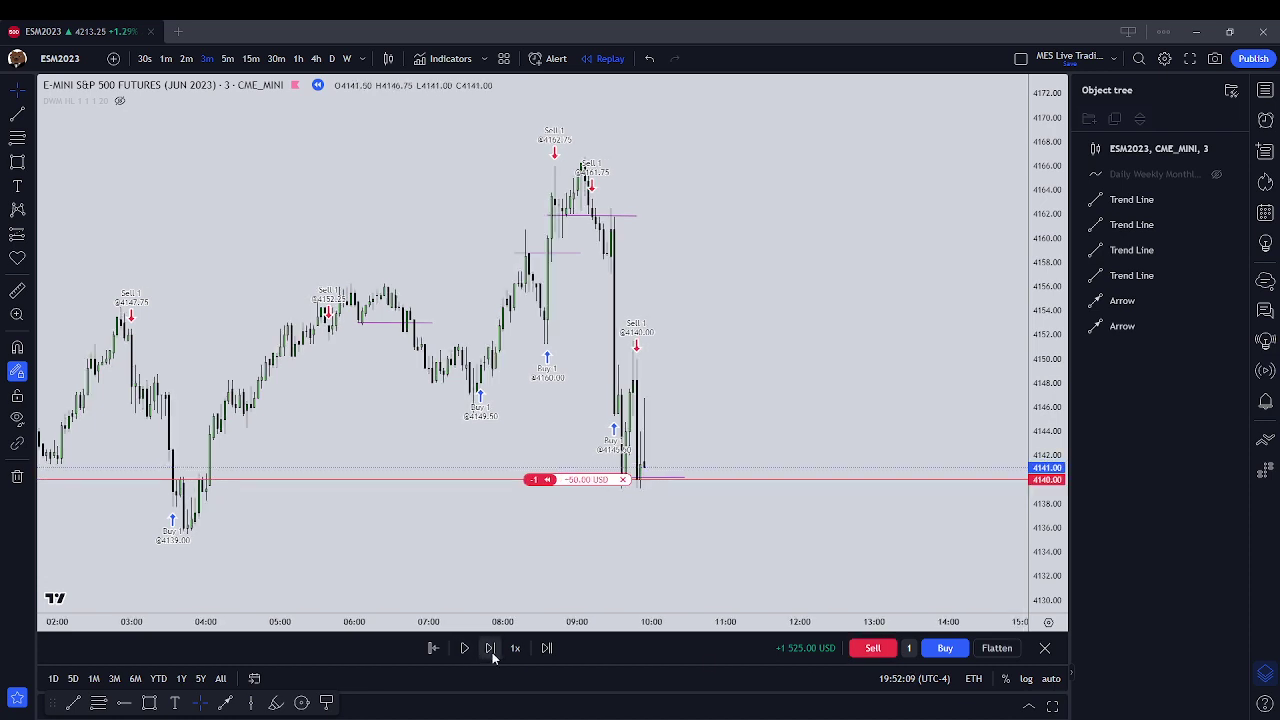
pyautogui.click(491, 655)
pyautogui.click(491, 655)
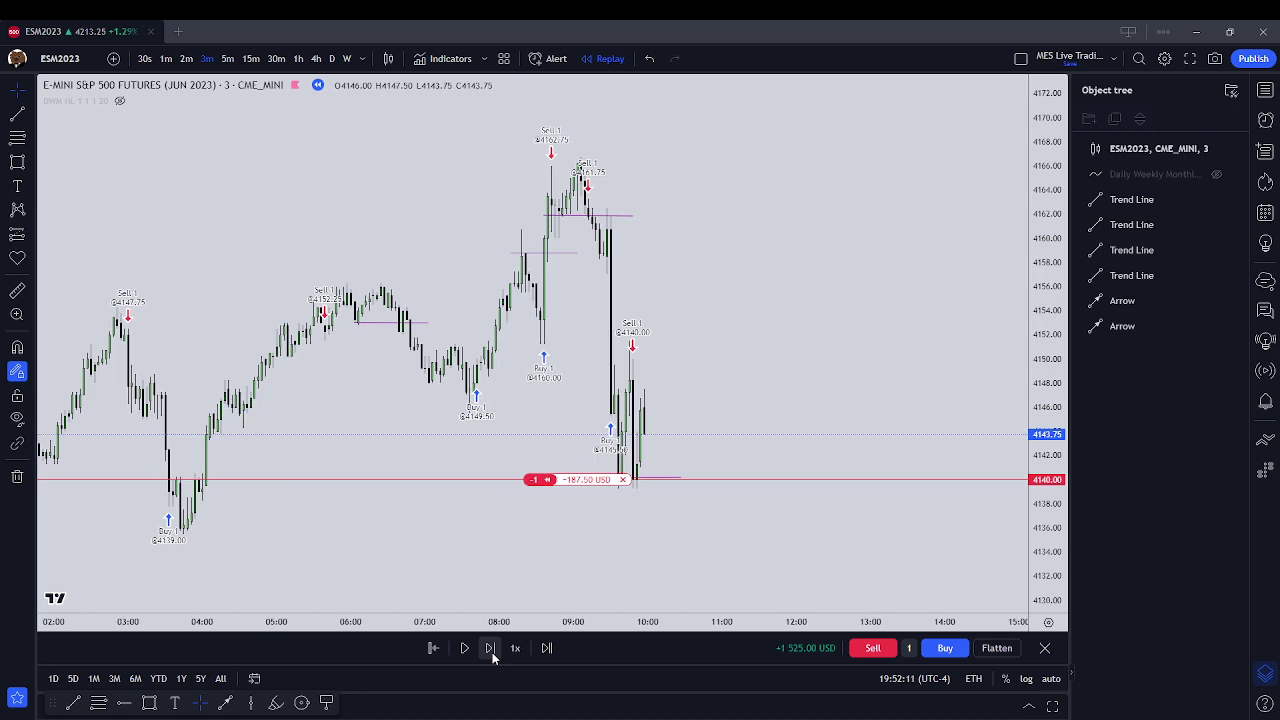
pyautogui.click(491, 648)
pyautogui.scroll(1, 508, 621)
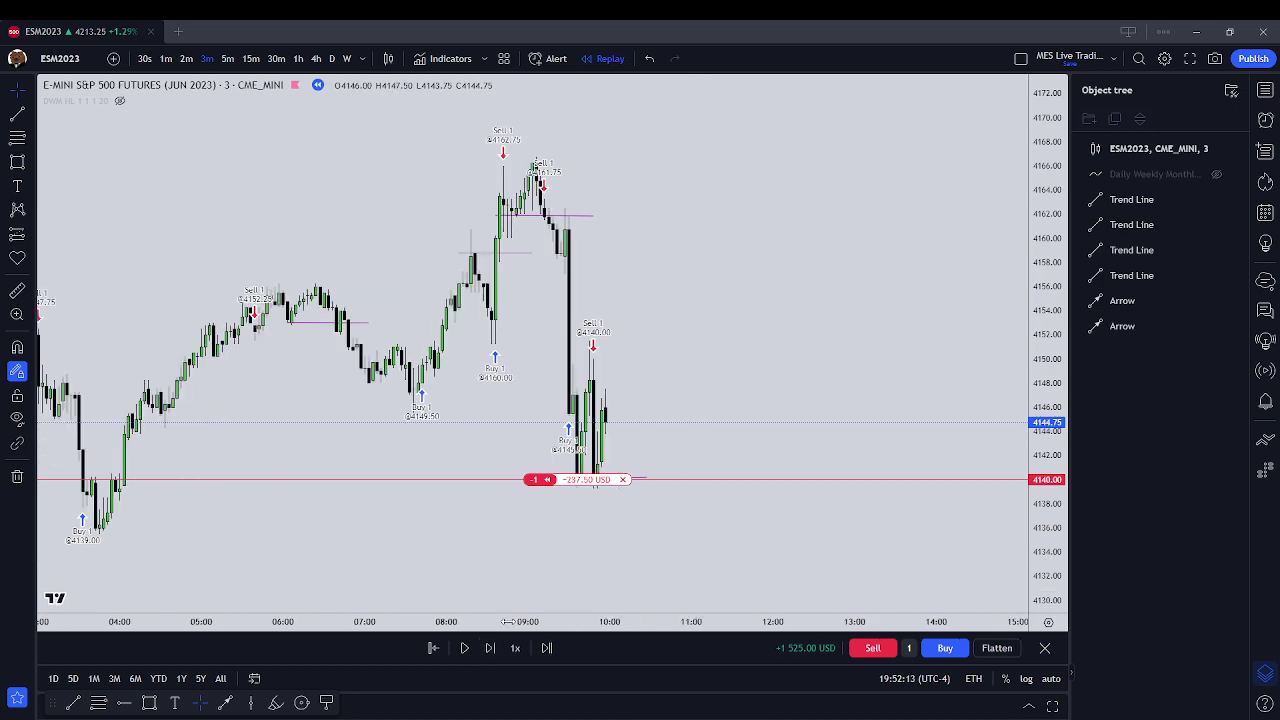
pyautogui.click(491, 648)
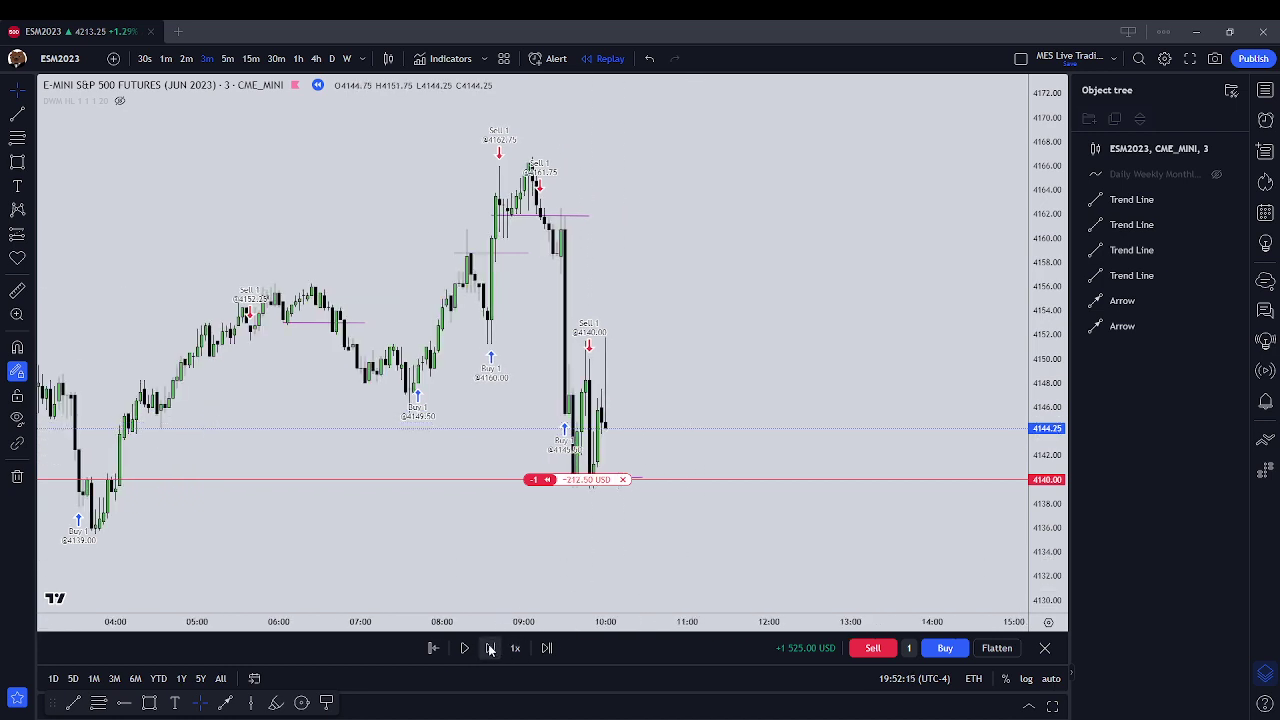
pyautogui.click(491, 648)
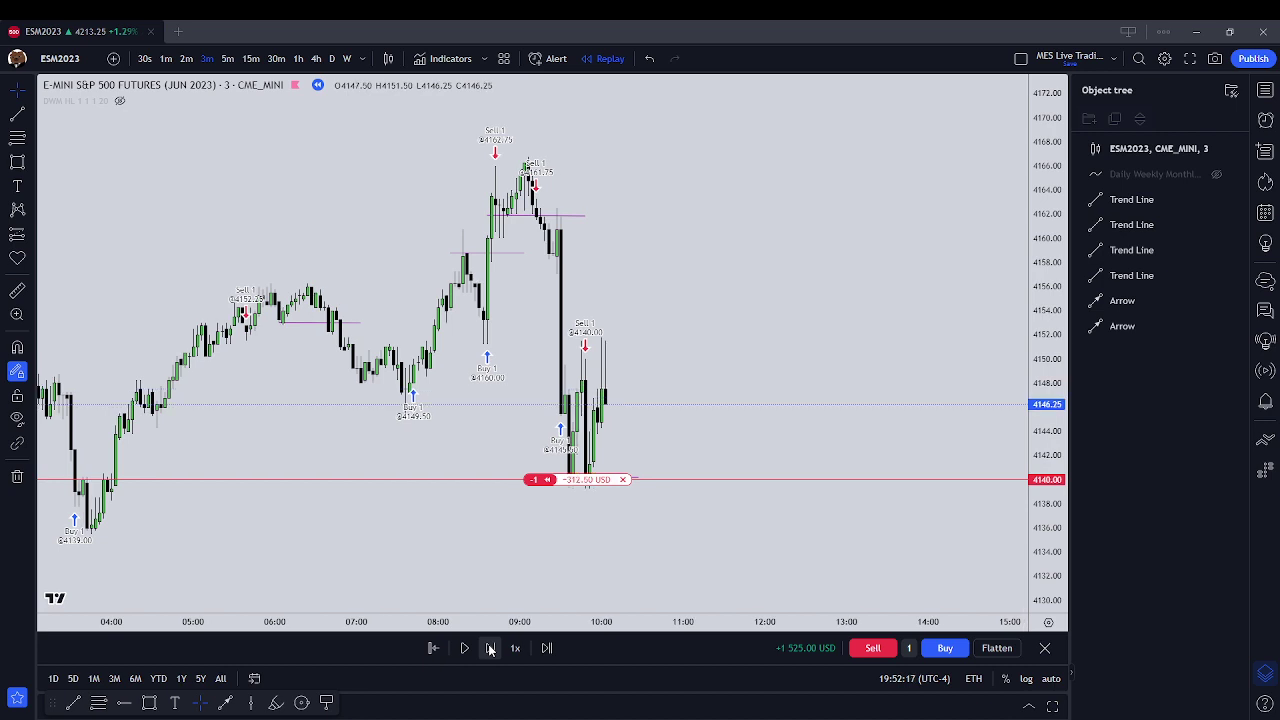
pyautogui.click(491, 648)
pyautogui.click(491, 648)
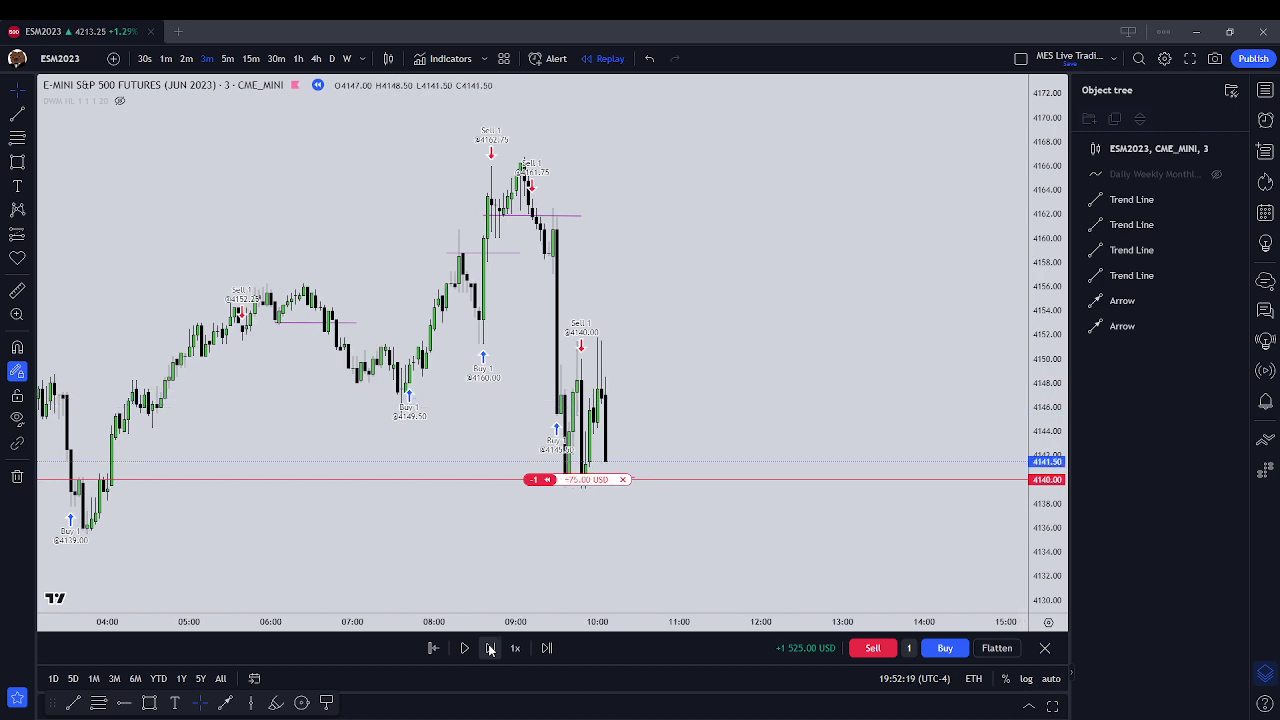
pyautogui.click(491, 648)
pyautogui.click(491, 648)
# Draw a rectangle from about 4150.25 to 4152.00, spanning 09:12 to 10:36, over the two latest swing highs
pyautogui.scroll(-3, 497, 563)
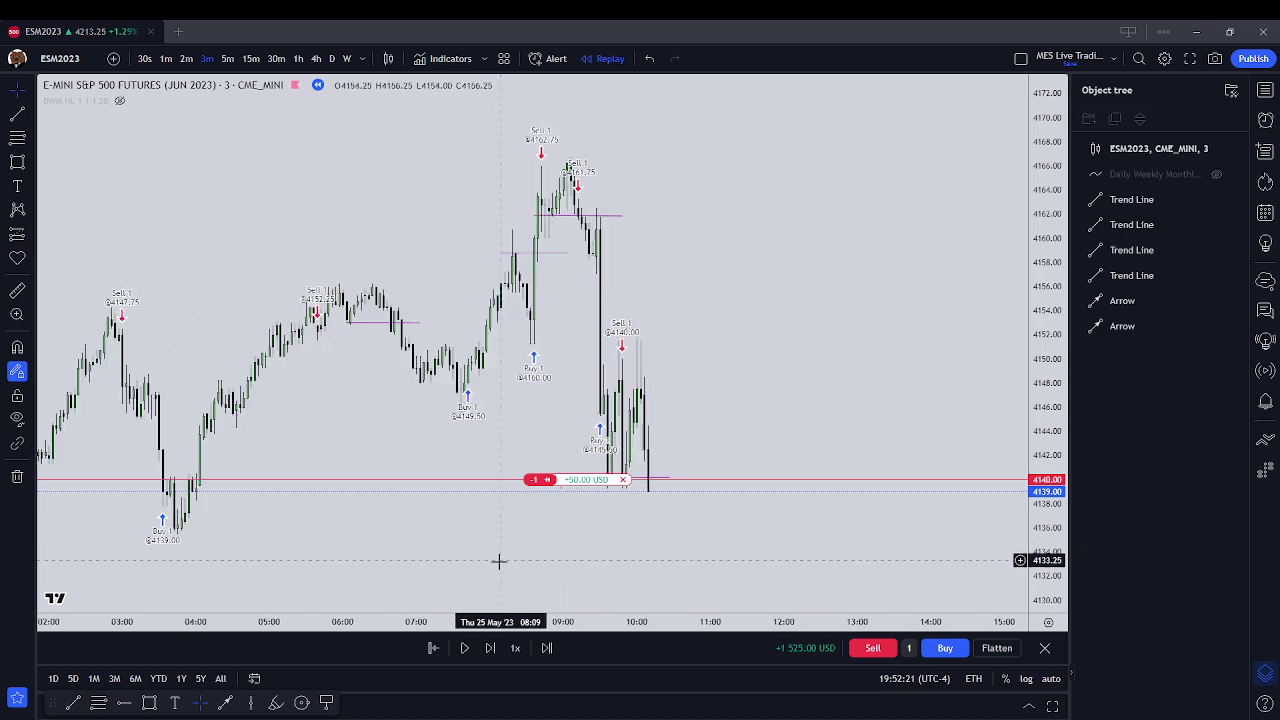
pyautogui.click(17, 160)
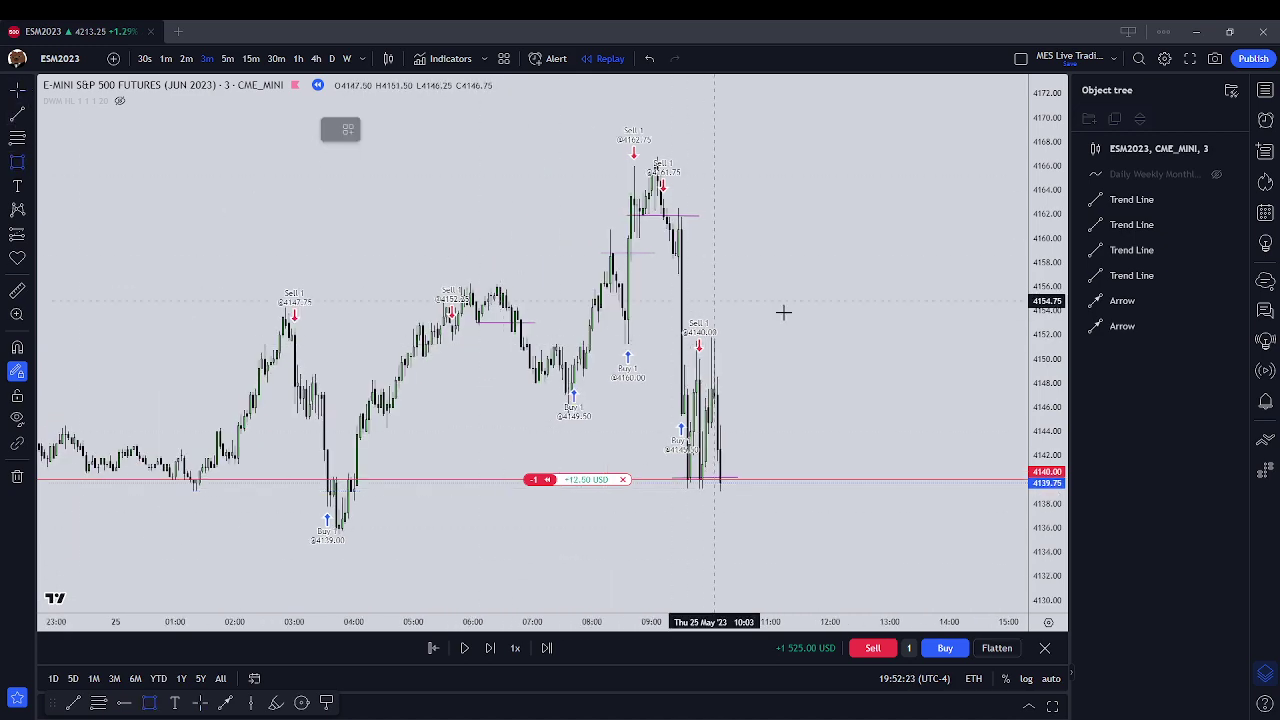
pyautogui.click(663, 337)
pyautogui.click(747, 355)
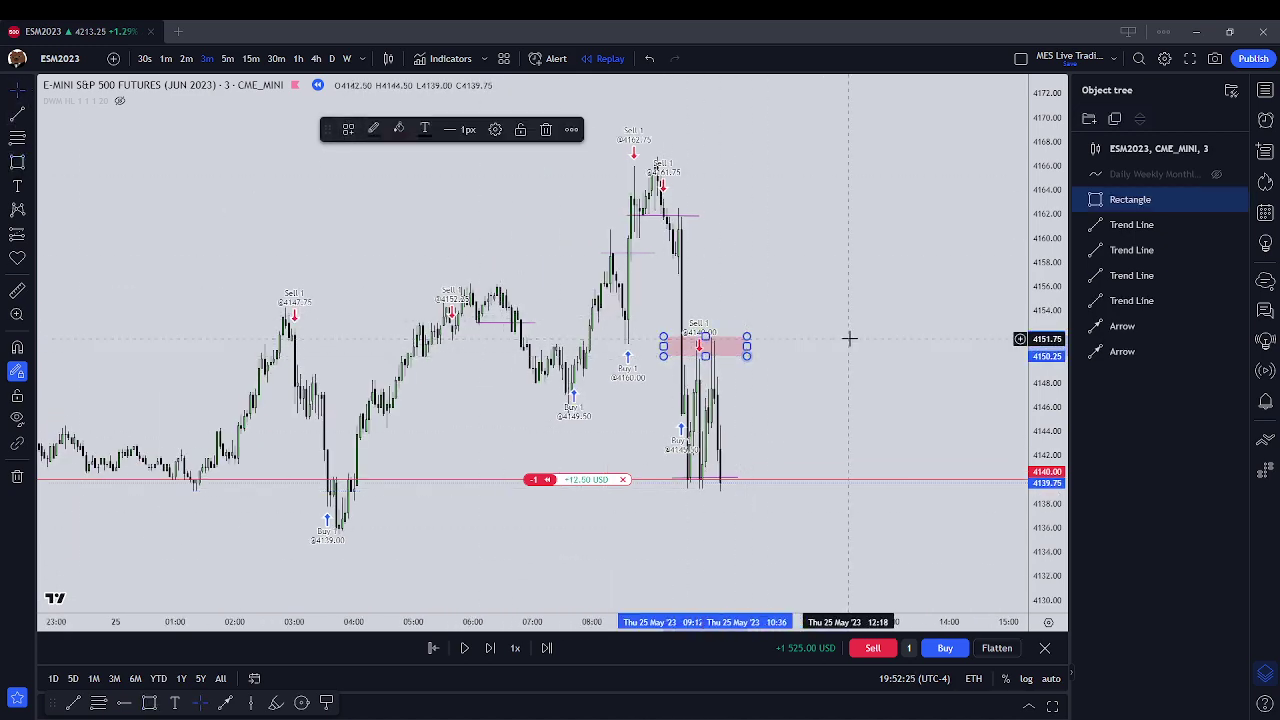
pyautogui.moveTo(848, 337); pyautogui.dragTo(800, 297)
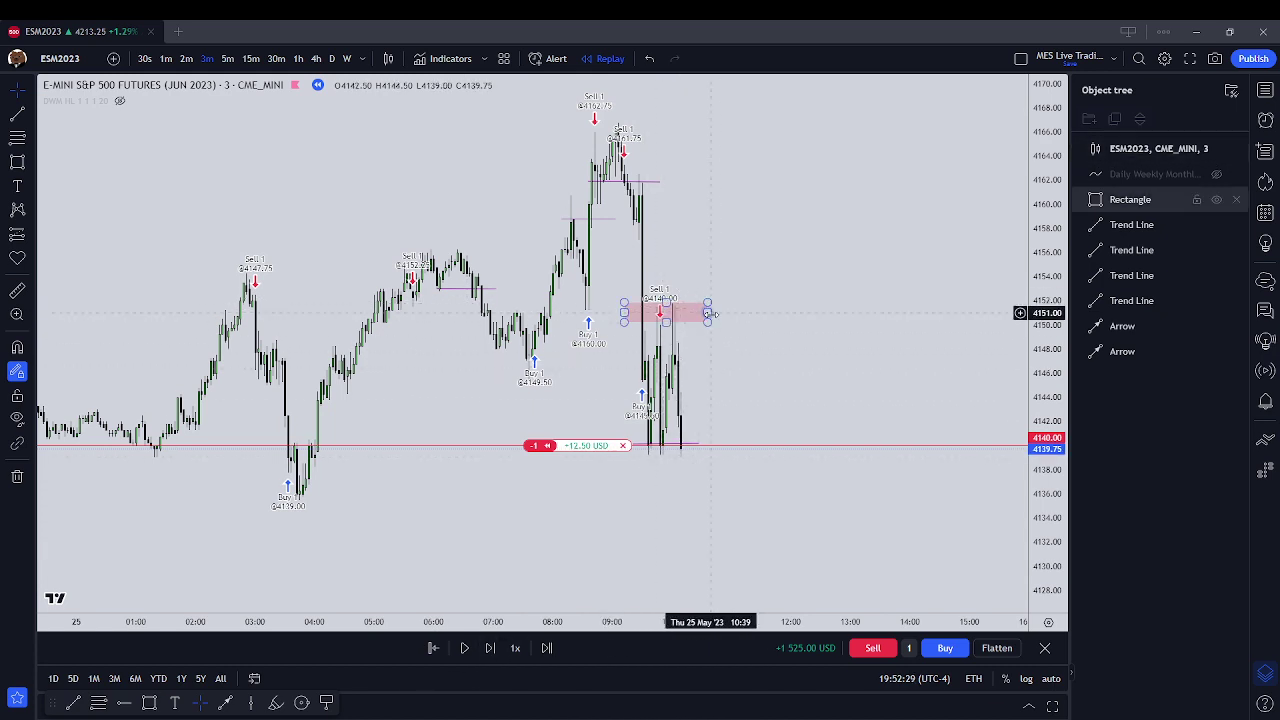
# Advance the replay bar by bar to the 10:27 candle and close the short position at 4144.75
pyautogui.click(493, 648)
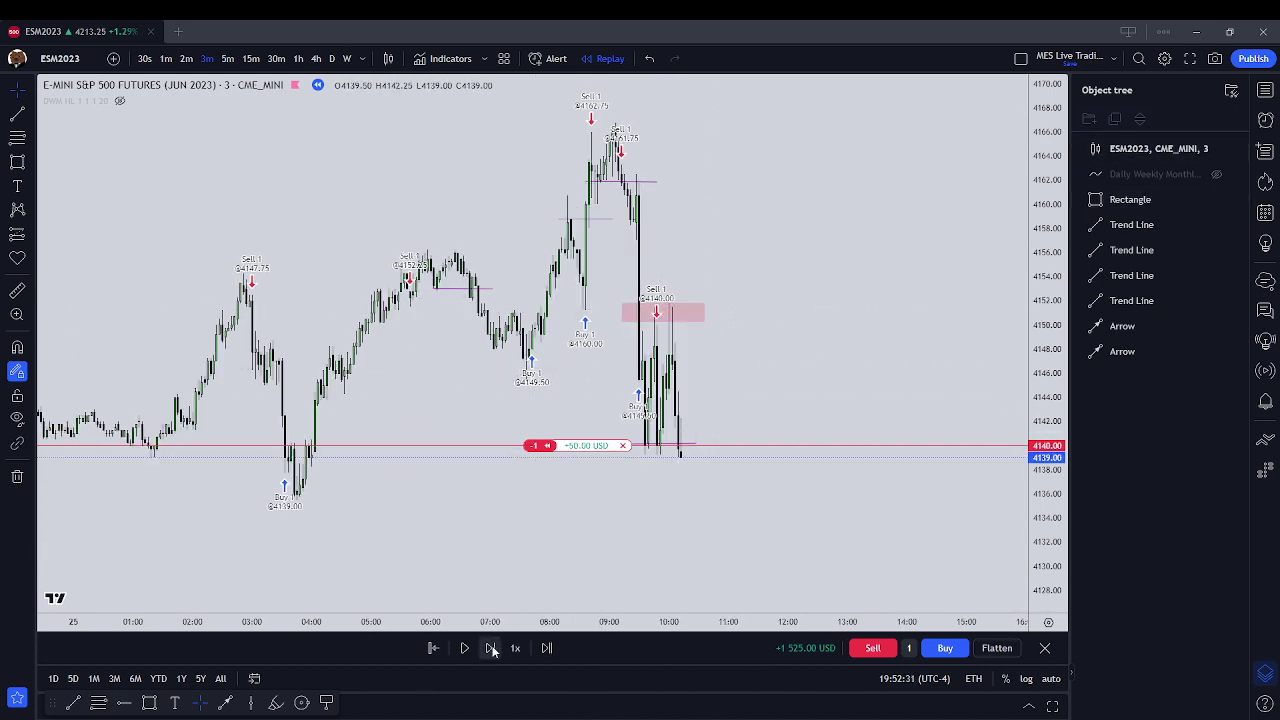
pyautogui.click(492, 648)
pyautogui.click(492, 648)
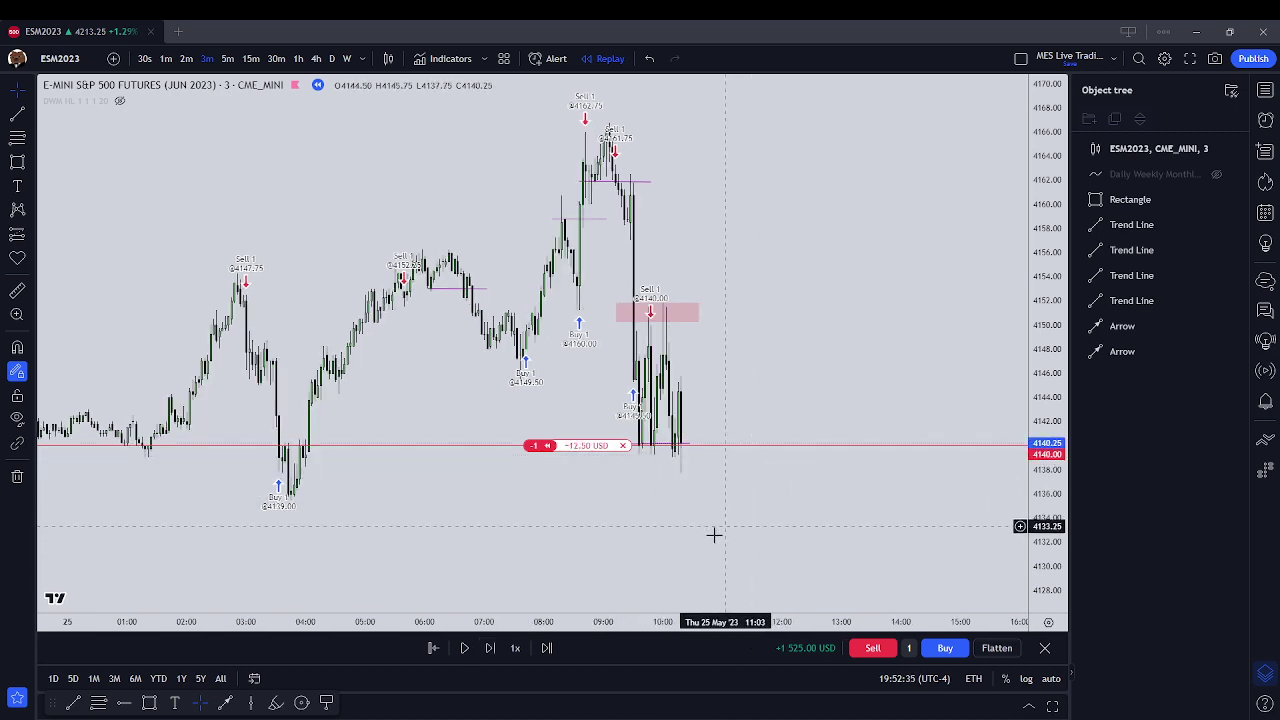
pyautogui.click(491, 648)
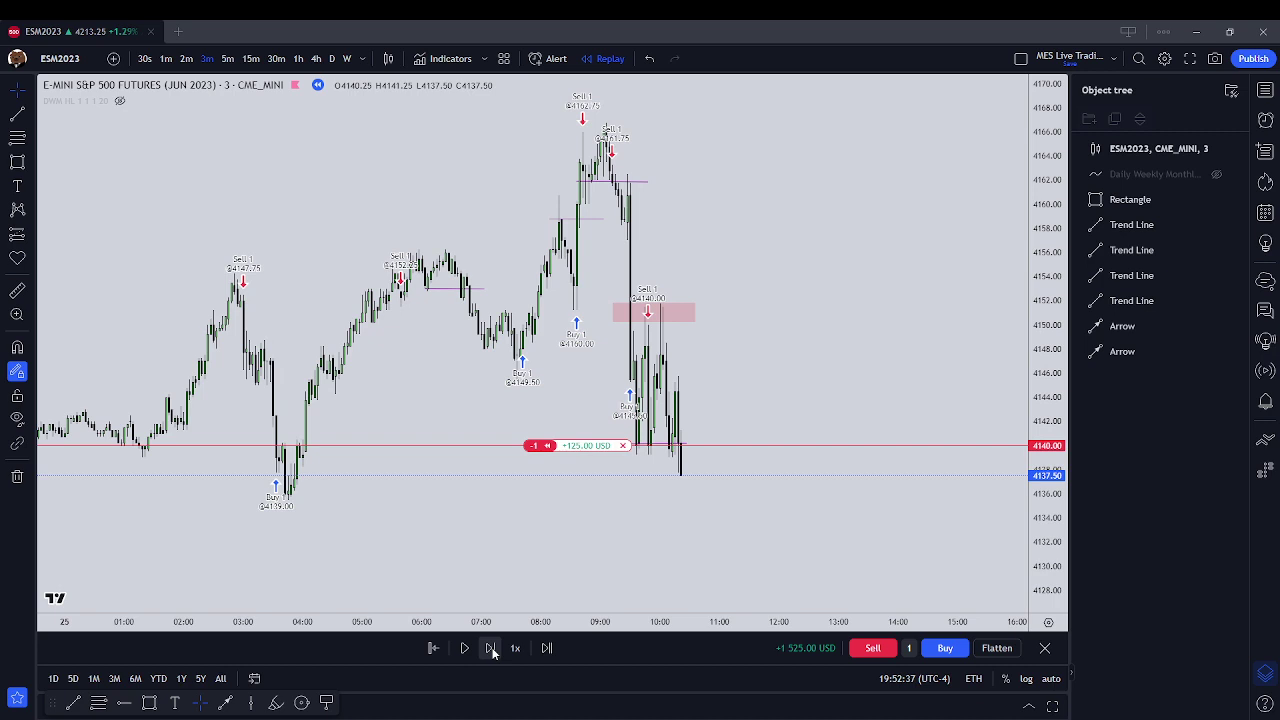
pyautogui.click(491, 648)
pyautogui.click(491, 648)
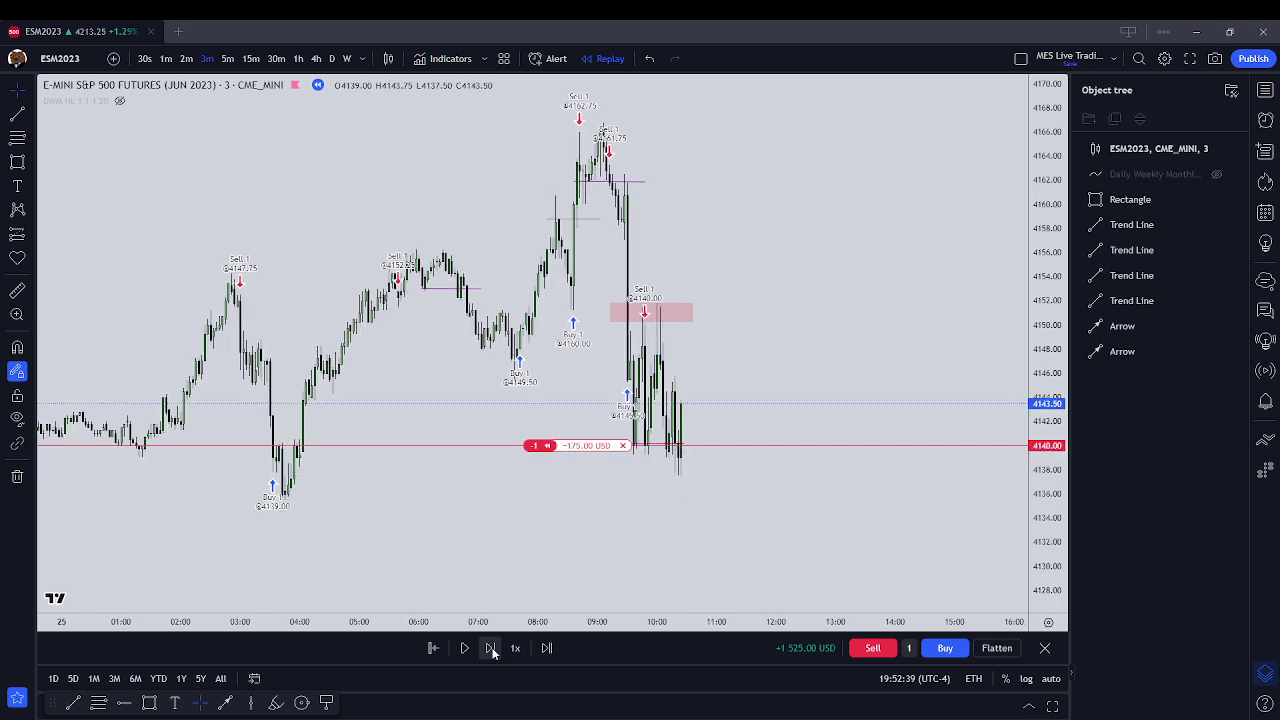
pyautogui.click(491, 648)
pyautogui.click(491, 648)
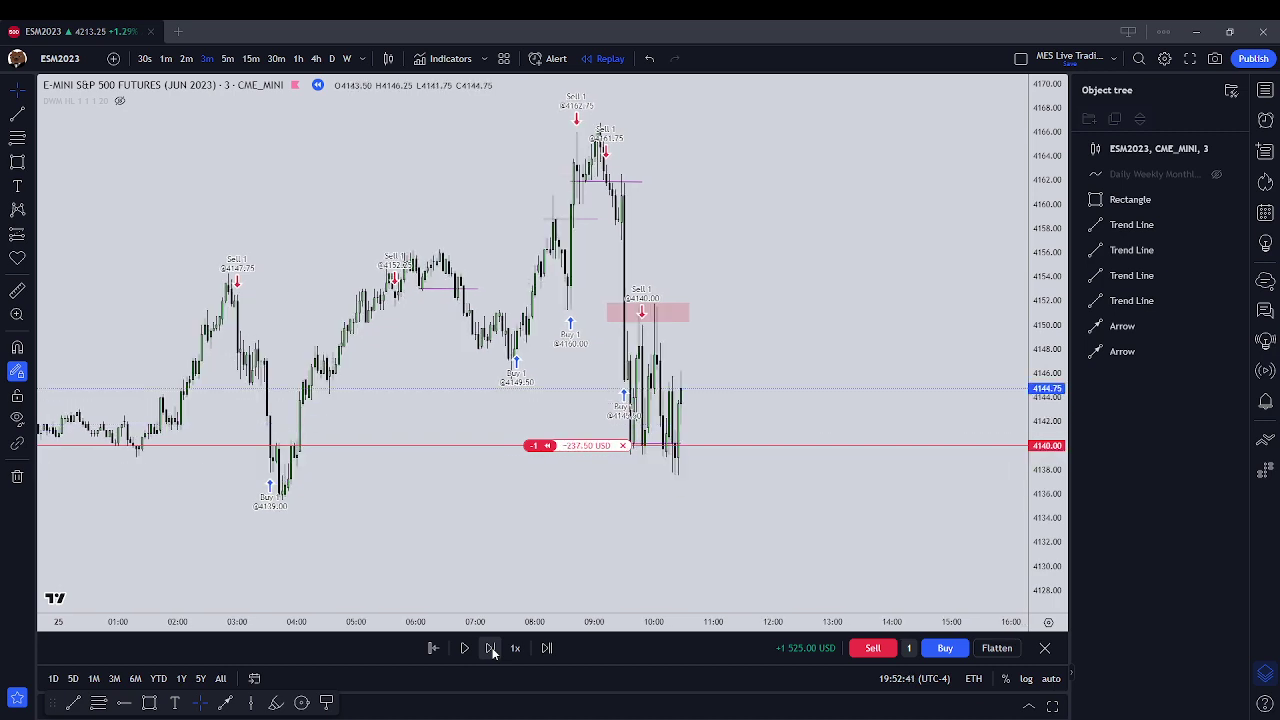
pyautogui.click(622, 446)
# Advance the replay bar by bar to the 11:21 candle
pyautogui.scroll(2, 790, 370)
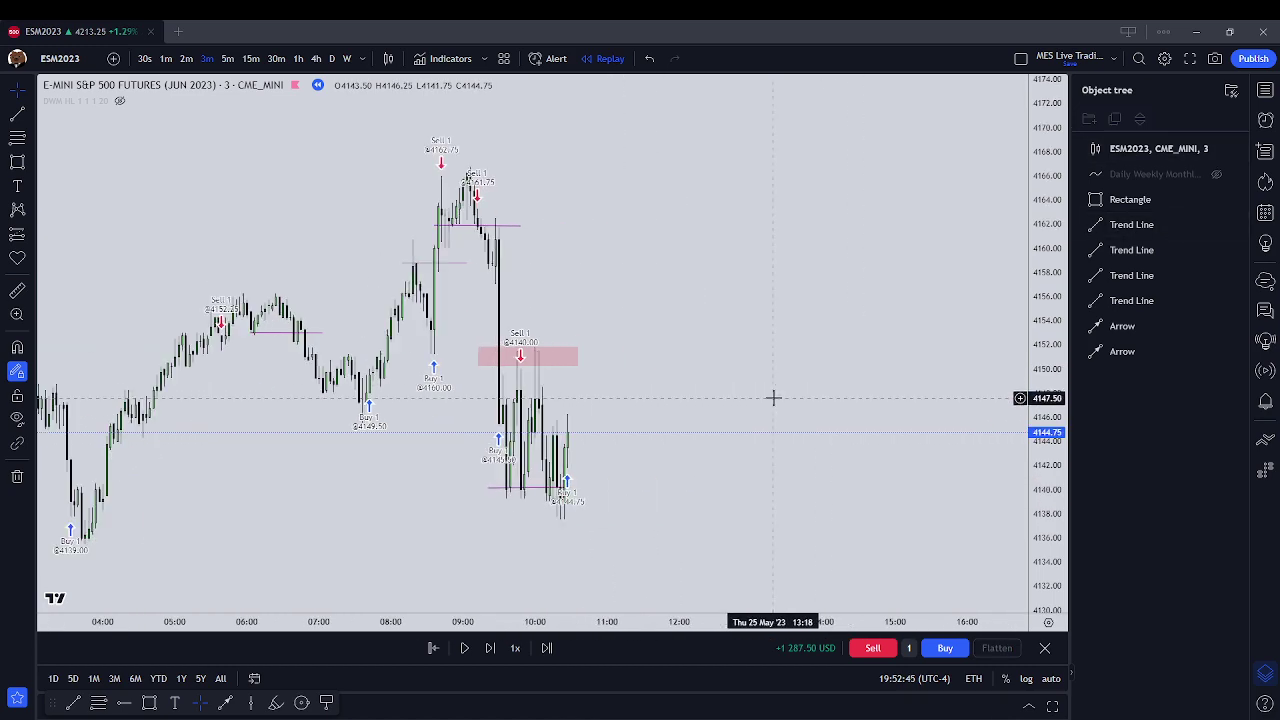
pyautogui.click(491, 648)
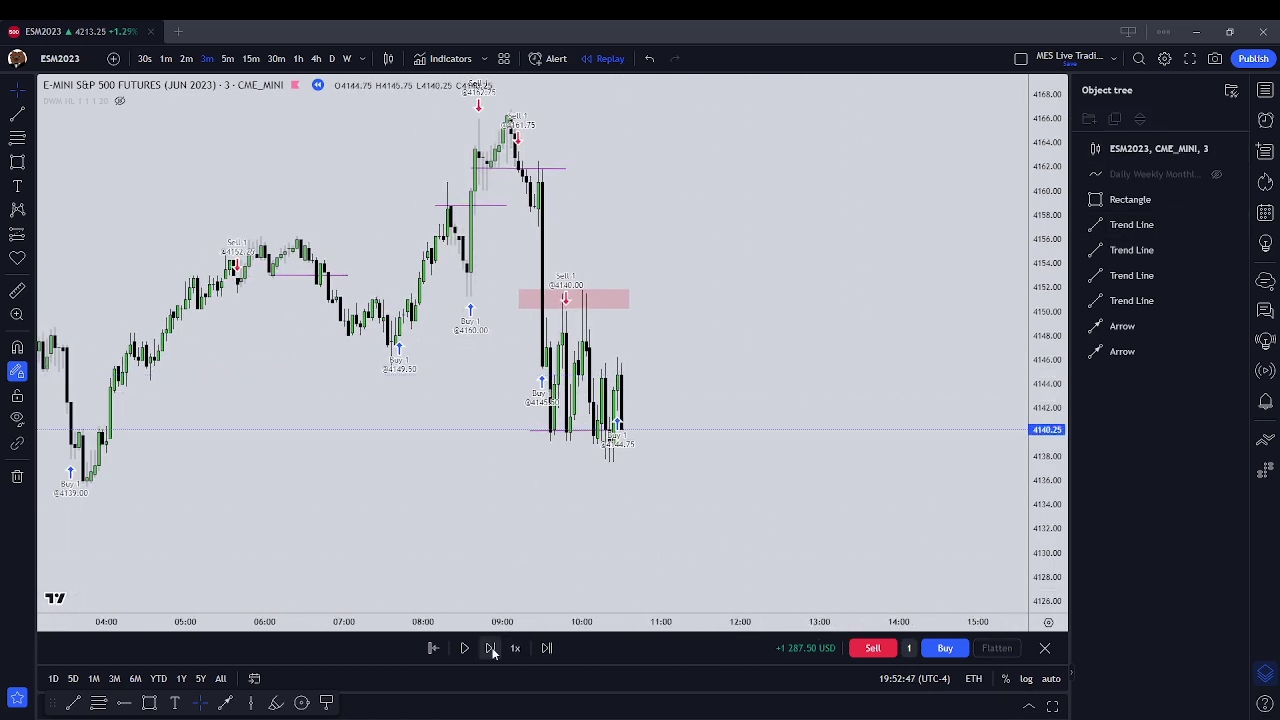
pyautogui.click(491, 648)
pyautogui.click(491, 648)
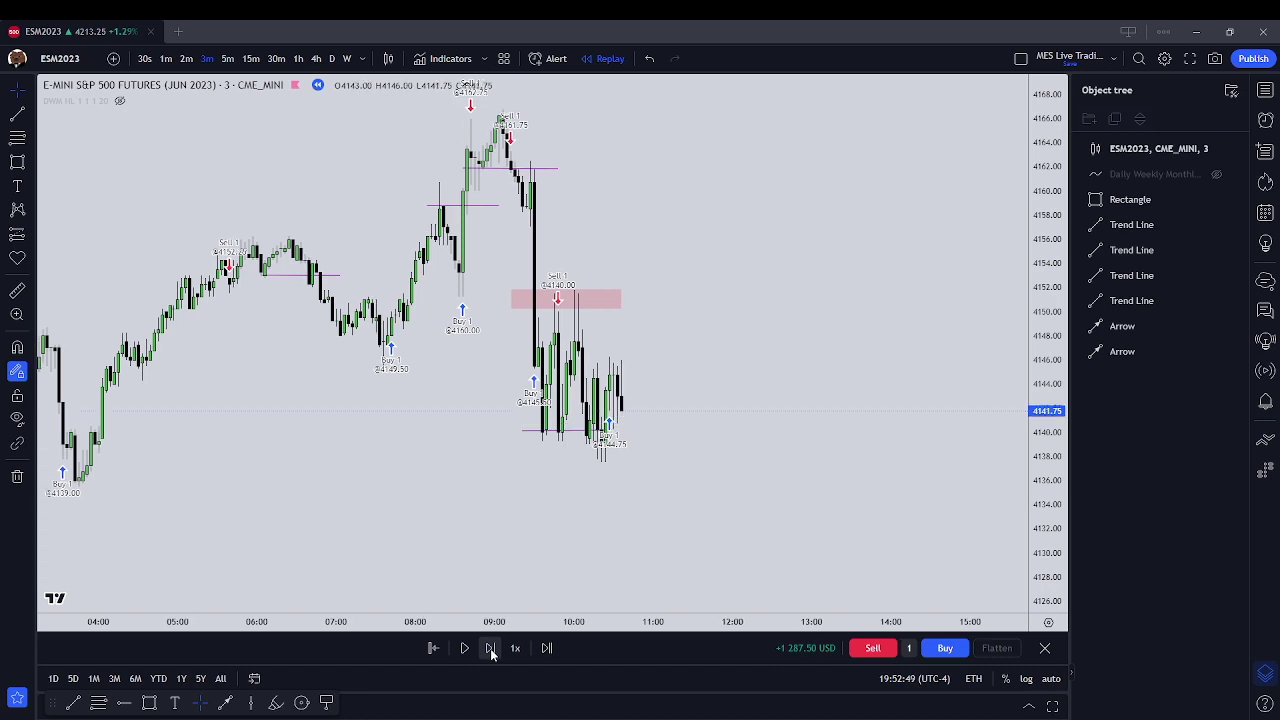
pyautogui.click(491, 648)
pyautogui.click(491, 648)
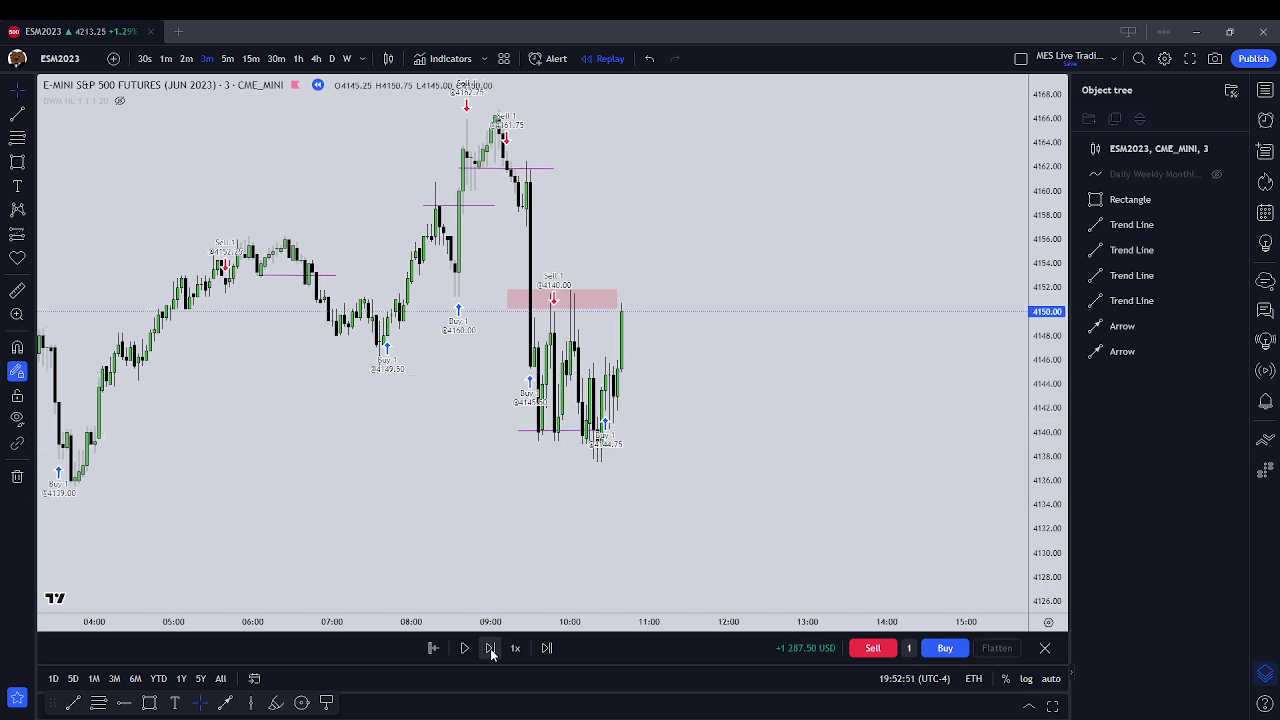
pyautogui.click(491, 648)
pyautogui.click(491, 648)
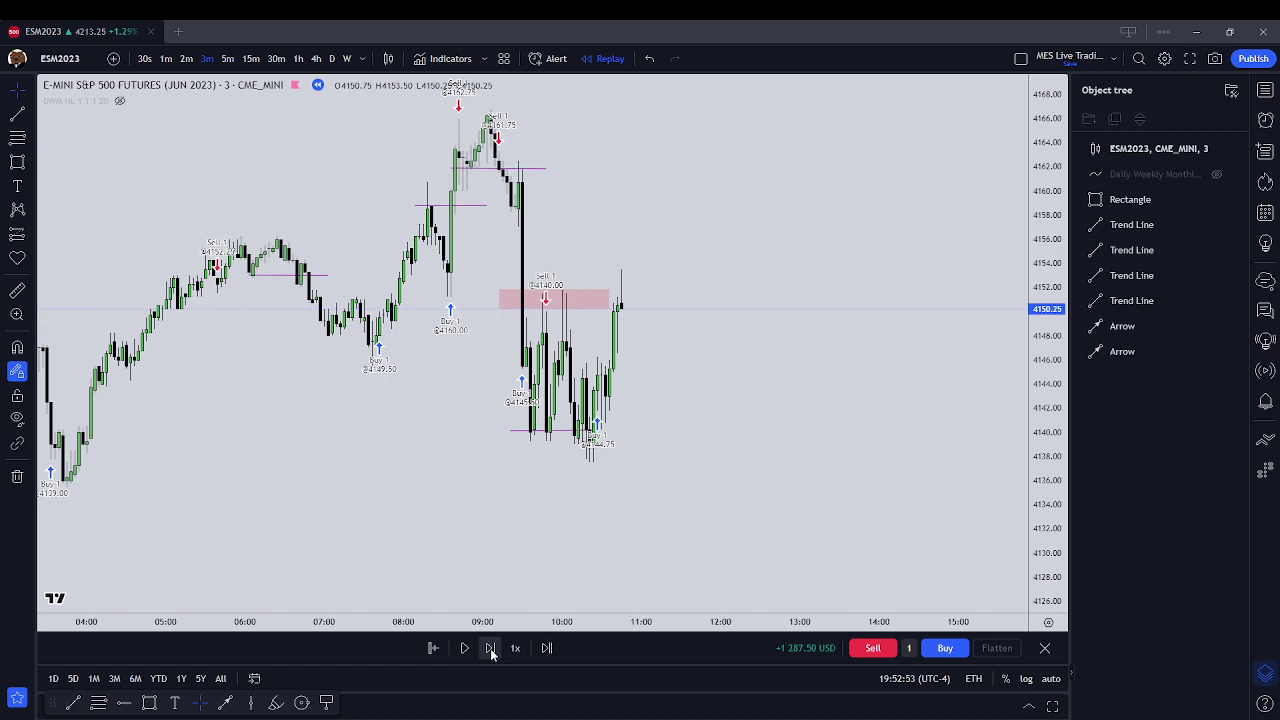
pyautogui.click(491, 648)
pyautogui.click(491, 648)
pyautogui.click(491, 648)
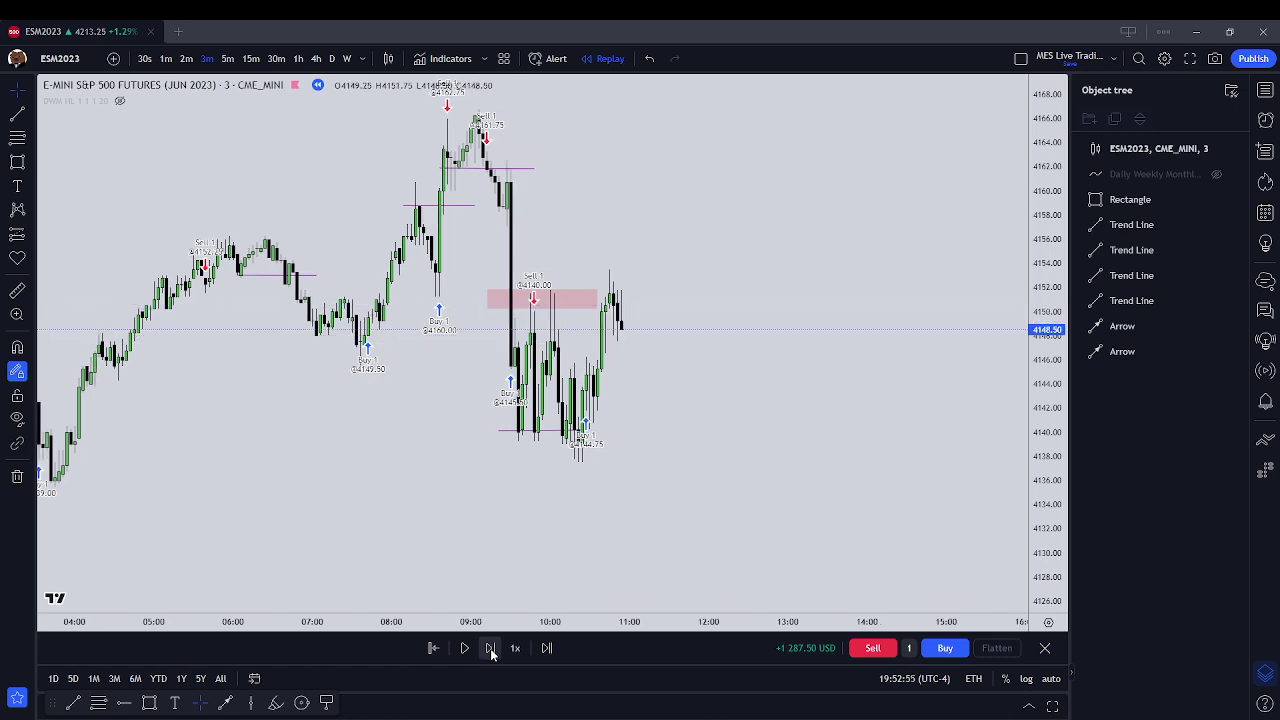
pyautogui.click(491, 648)
pyautogui.click(491, 648)
pyautogui.click(491, 648)
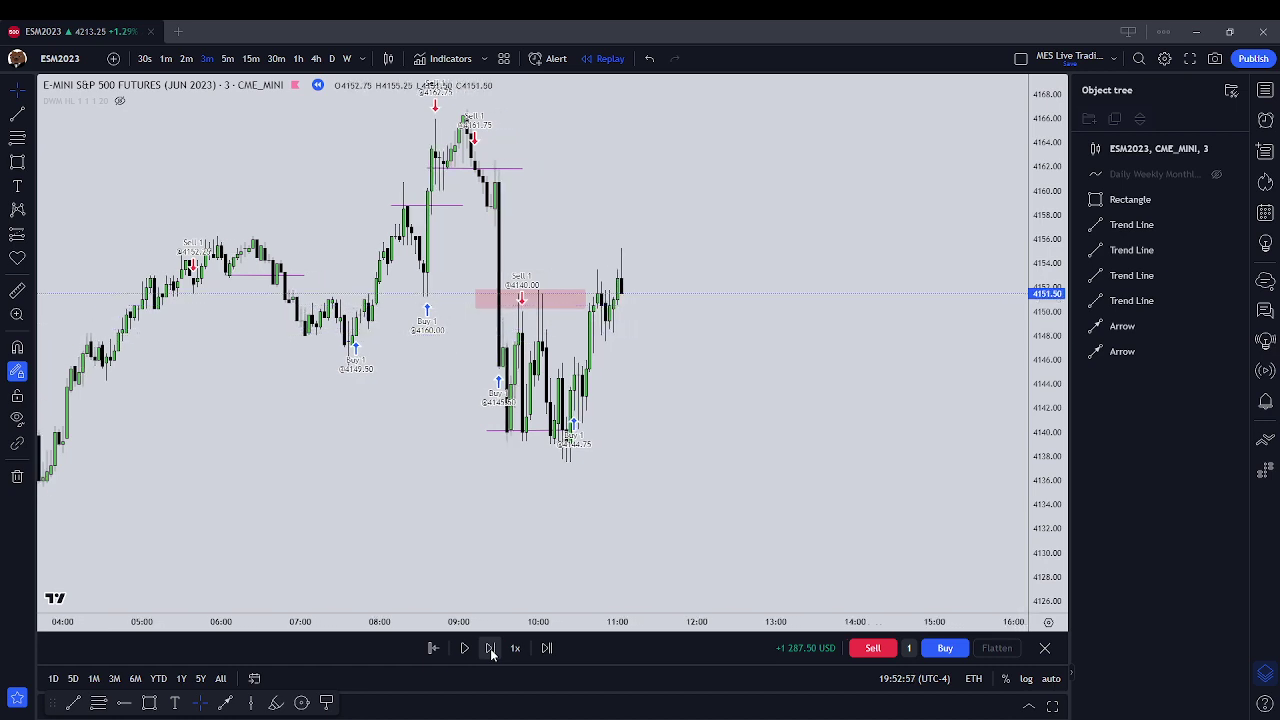
pyautogui.click(491, 648)
pyautogui.click(491, 648)
pyautogui.click(491, 648)
pyautogui.click(491, 648)
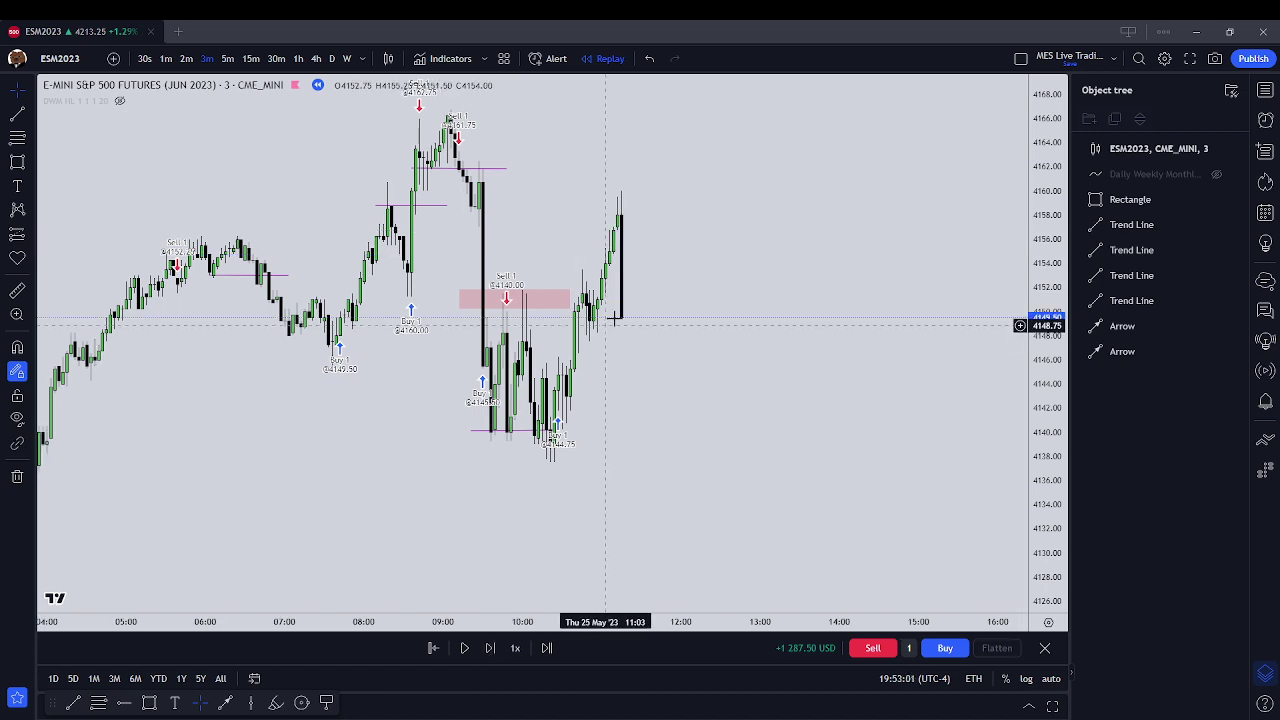
pyautogui.click(495, 648)
pyautogui.click(495, 648)
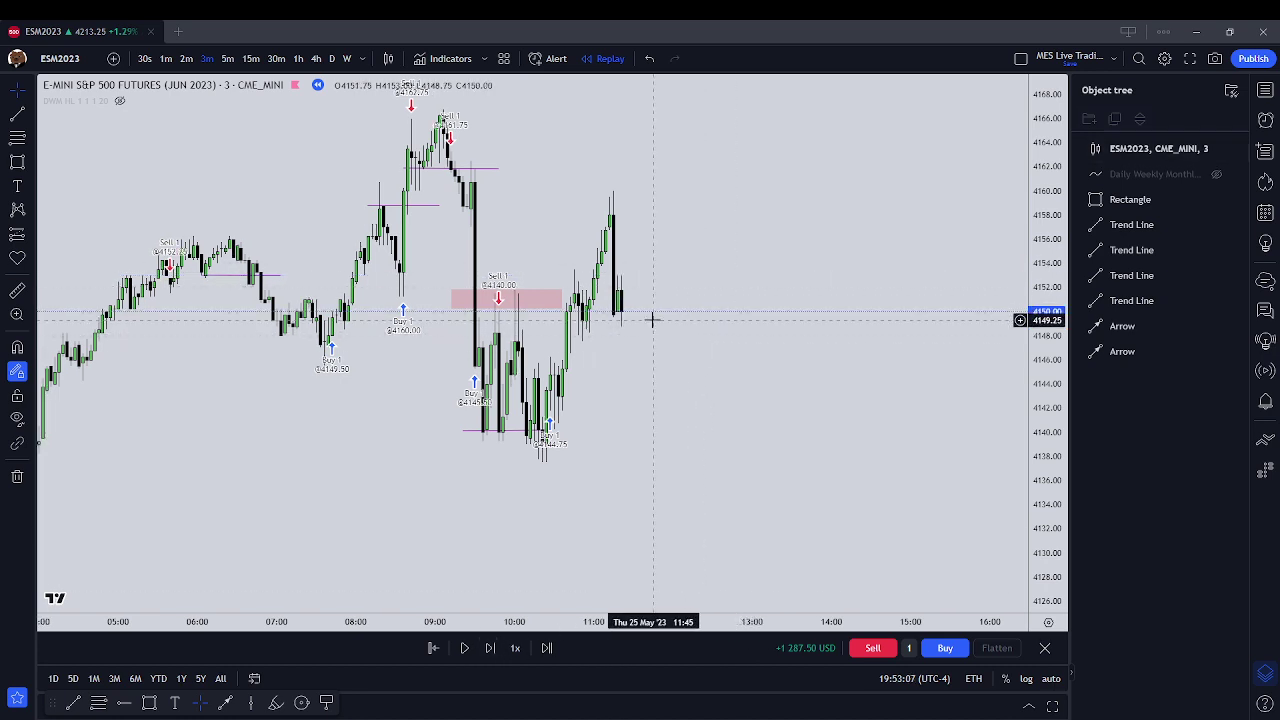
# Draw a horizontal trend line at about 4149.25 from 10:42 to about 12:06 and sell one contract at 4150.00
pyautogui.click(15, 116)
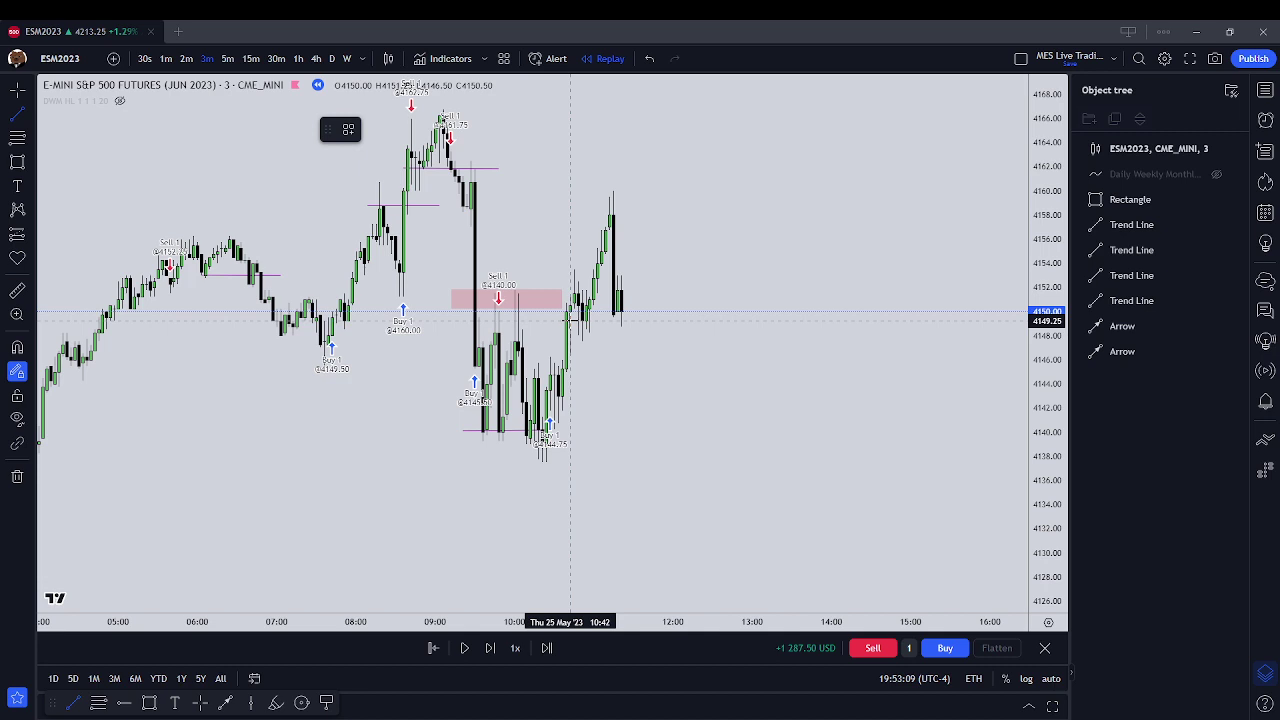
pyautogui.click(570, 320)
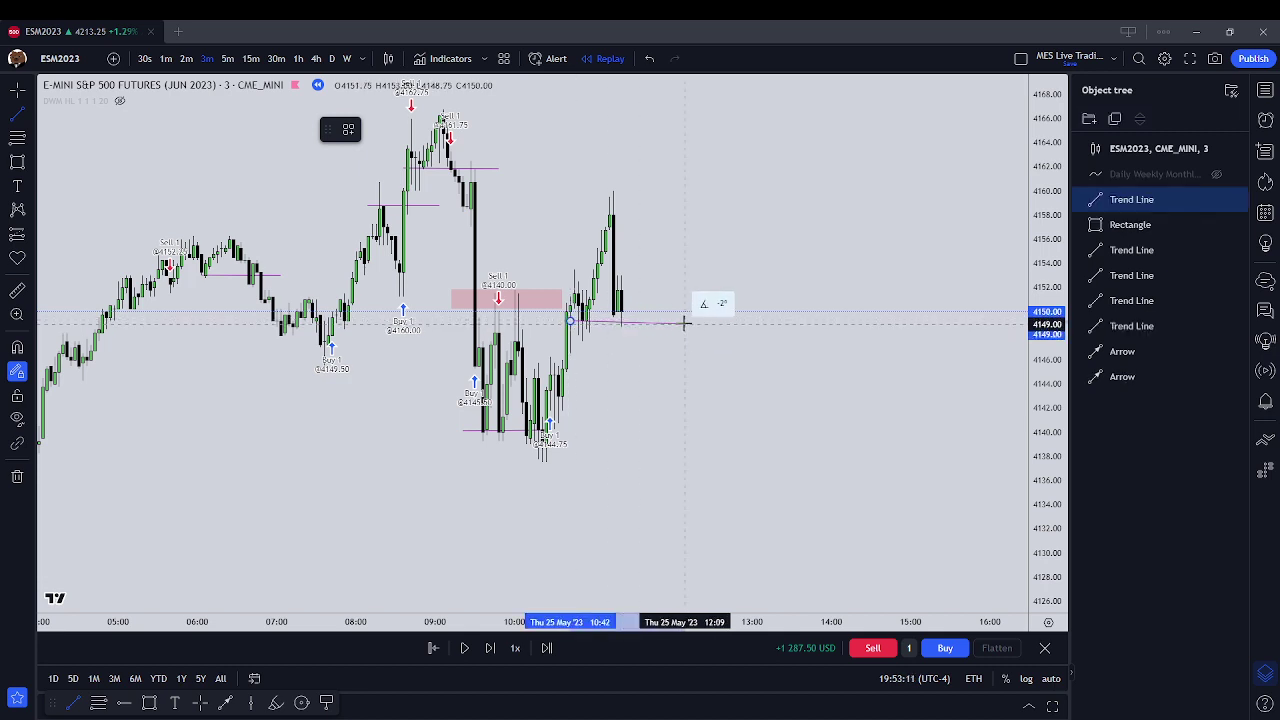
pyautogui.click(684, 319)
pyautogui.click(763, 286)
pyautogui.click(867, 652)
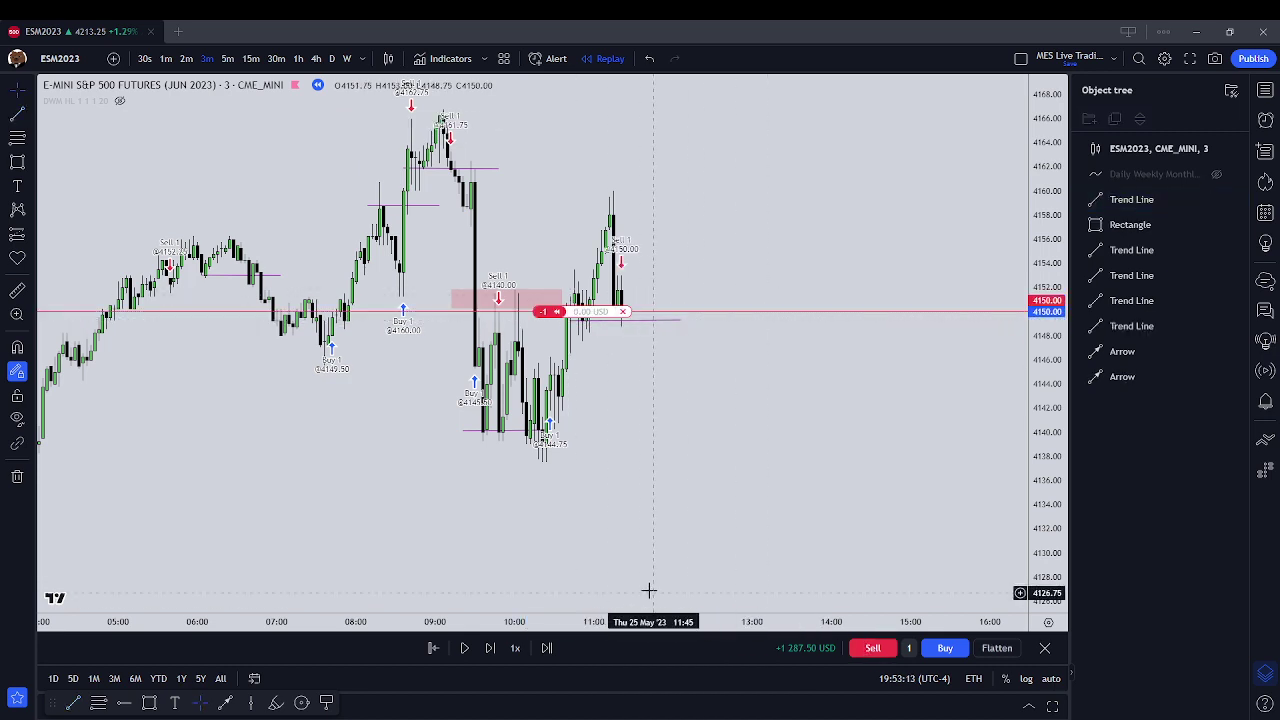
# Advance the replay bar by bar to the 11:36 candle with the short position open
pyautogui.click(464, 648)
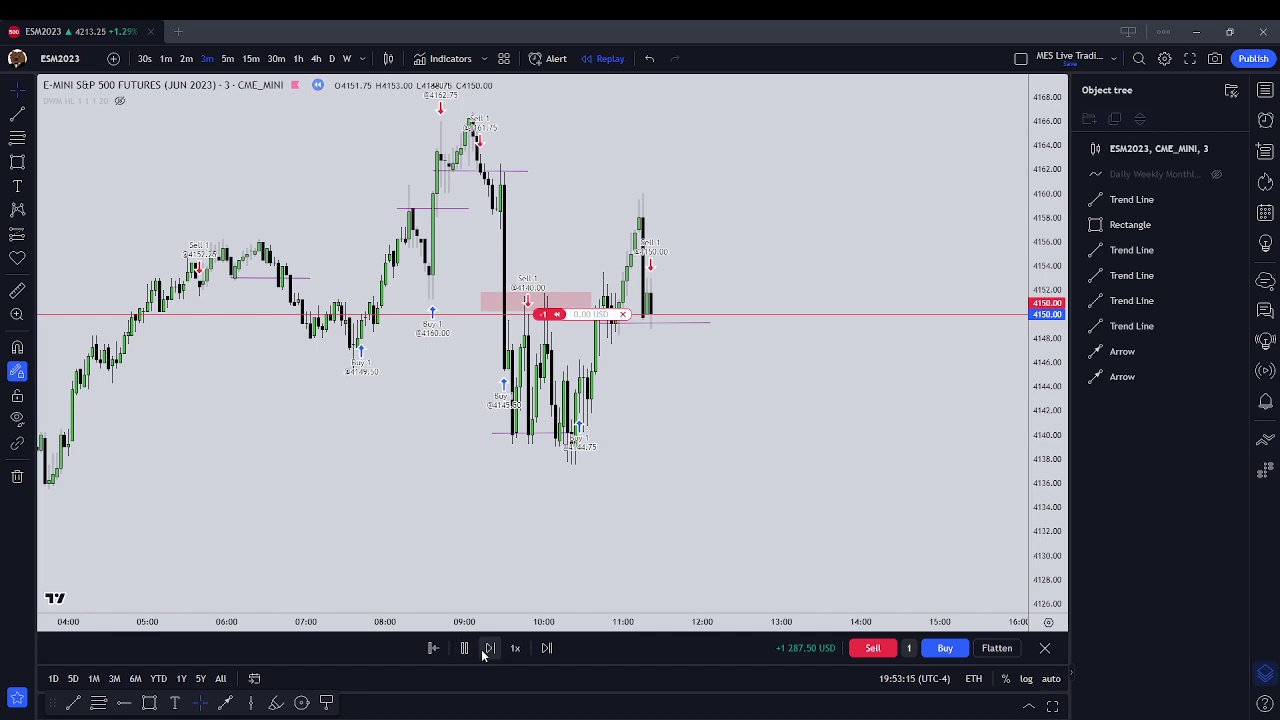
pyautogui.click(487, 650)
pyautogui.click(490, 650)
pyautogui.click(490, 650)
pyautogui.hotkey('shift', 'Right')
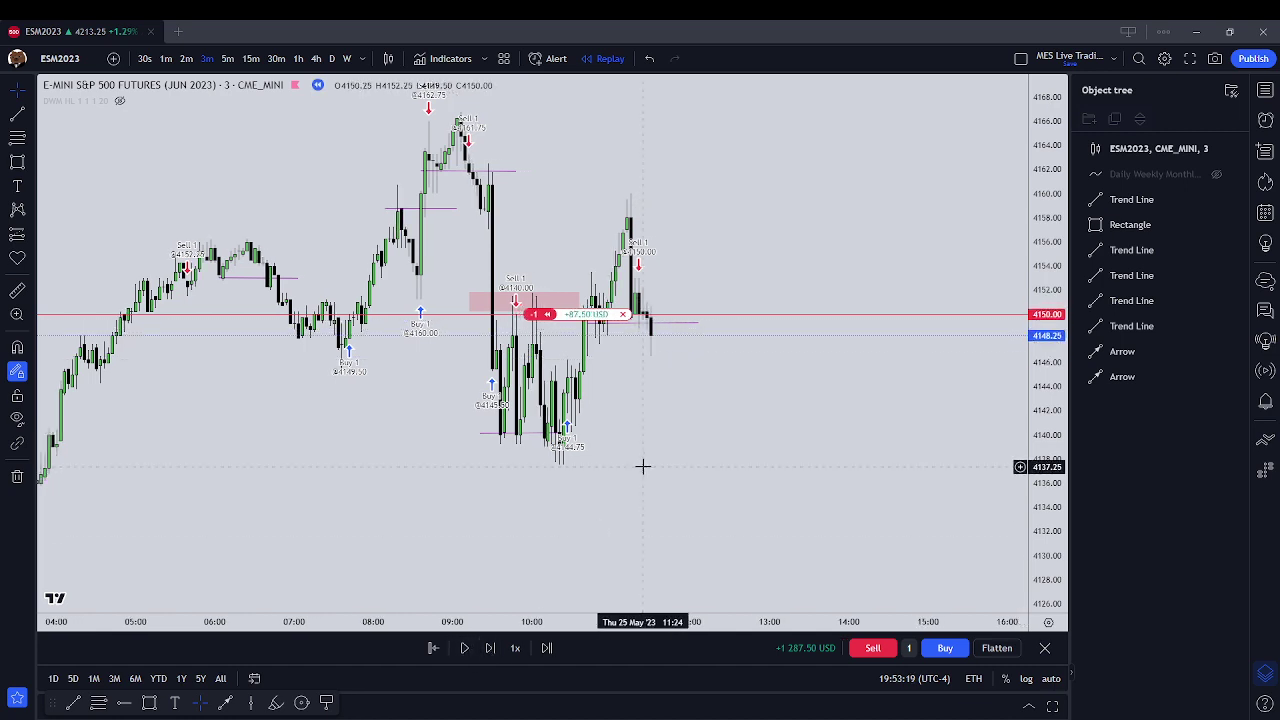
pyautogui.click(491, 650)
pyautogui.click(491, 650)
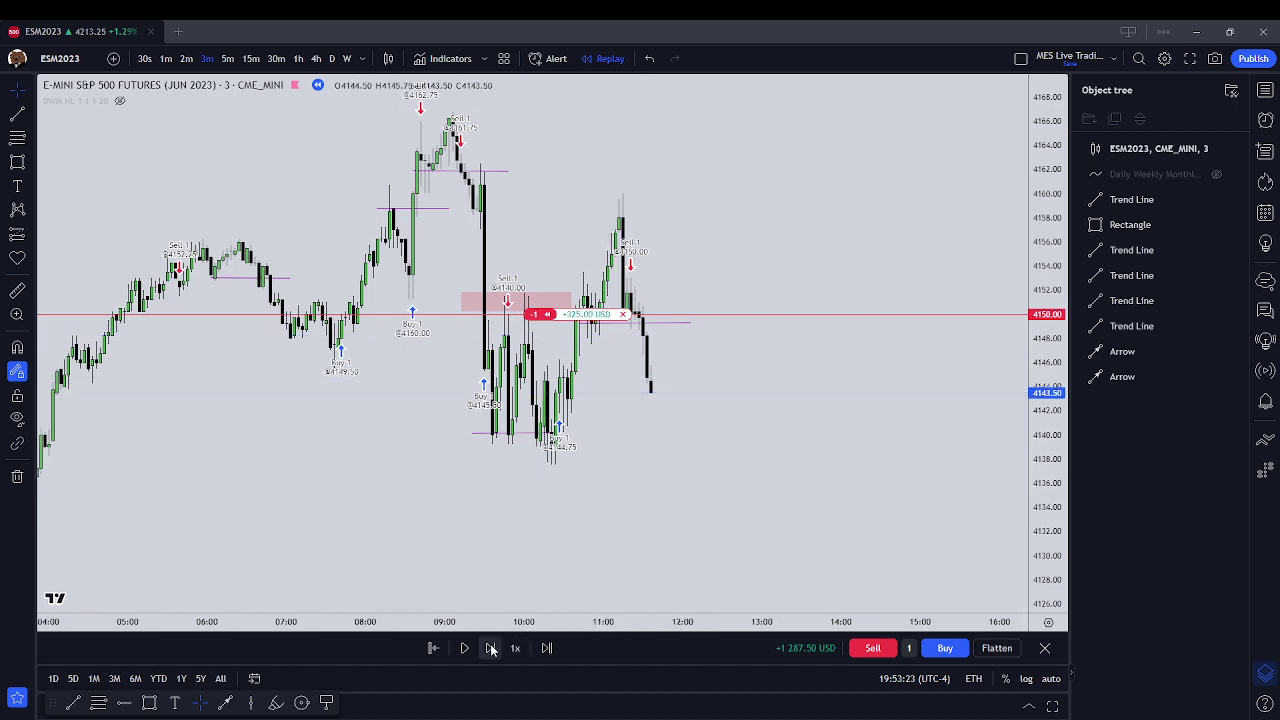
# Advance the replay bar by bar to the 11:57 candle and close the short position at 4144.50
pyautogui.click(491, 650)
pyautogui.click(491, 650)
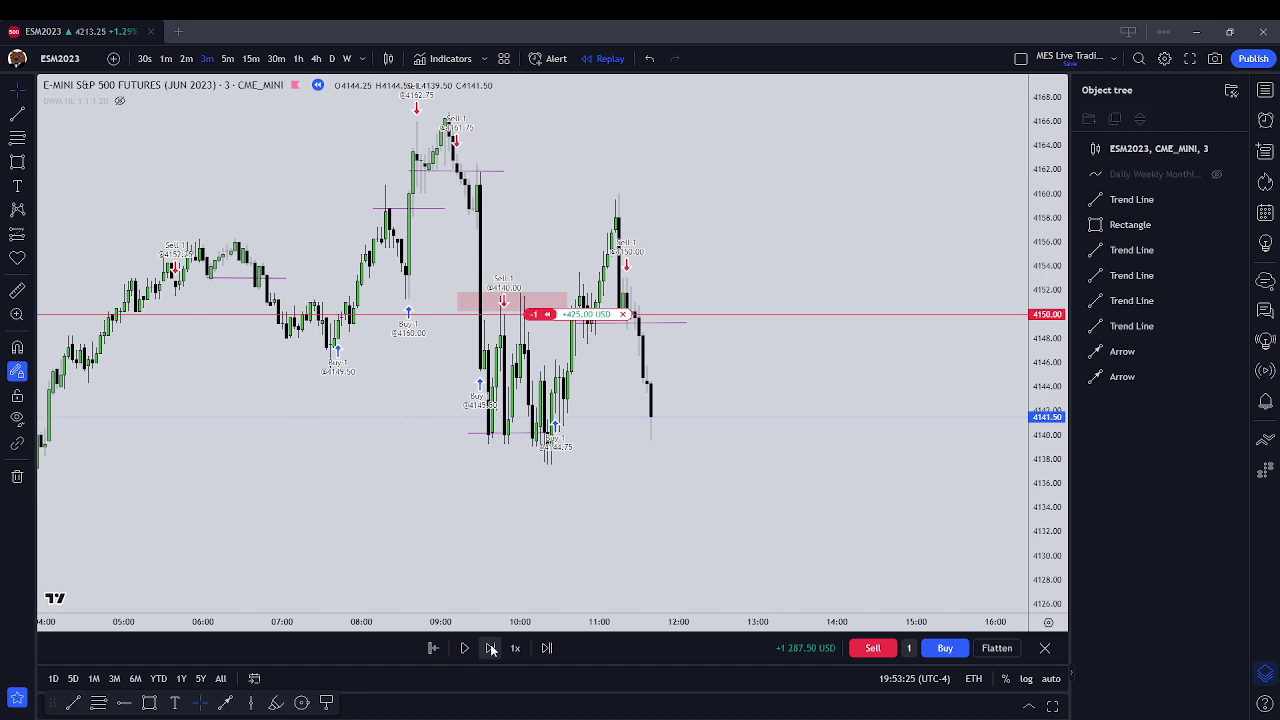
pyautogui.click(491, 650)
pyautogui.click(491, 650)
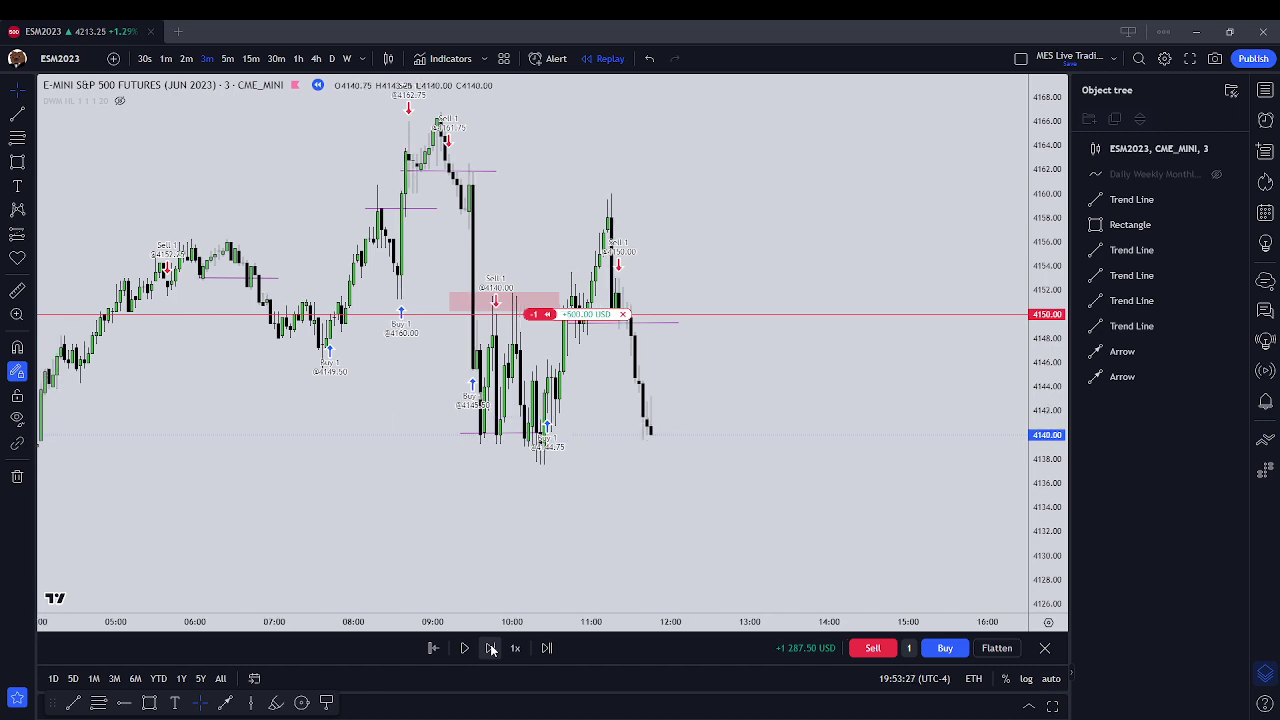
pyautogui.click(491, 650)
pyautogui.click(491, 650)
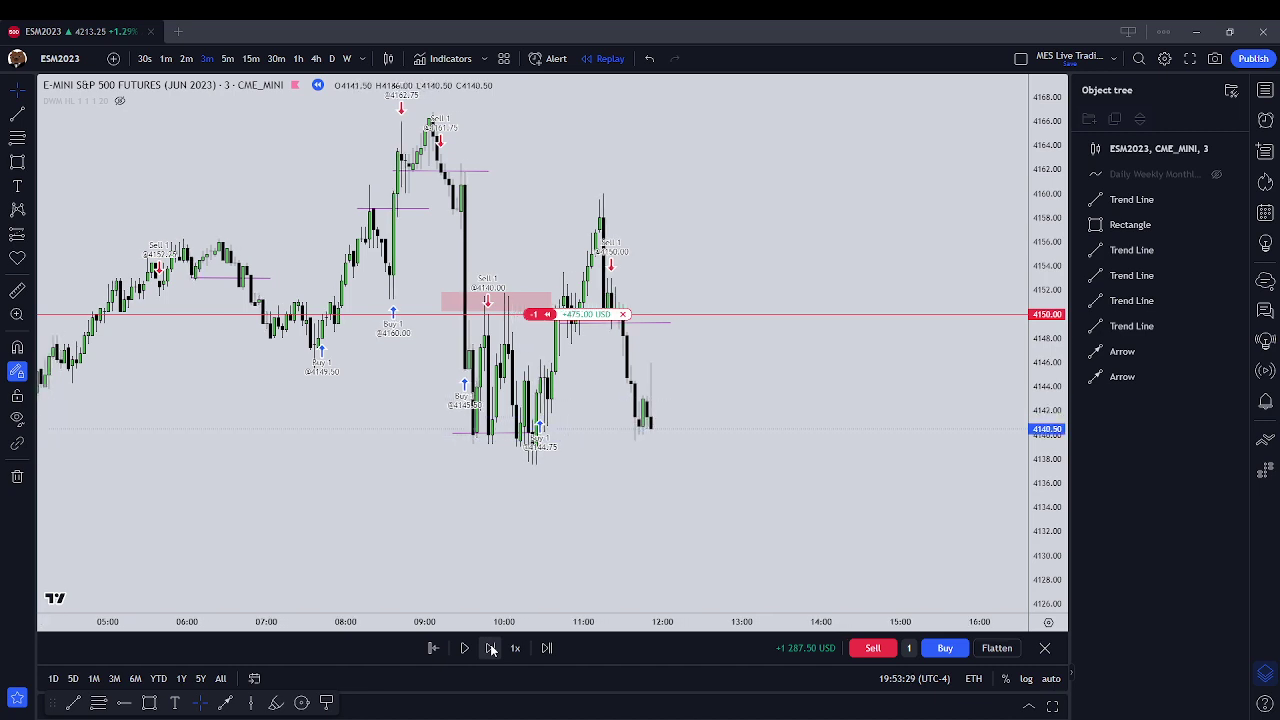
pyautogui.click(491, 650)
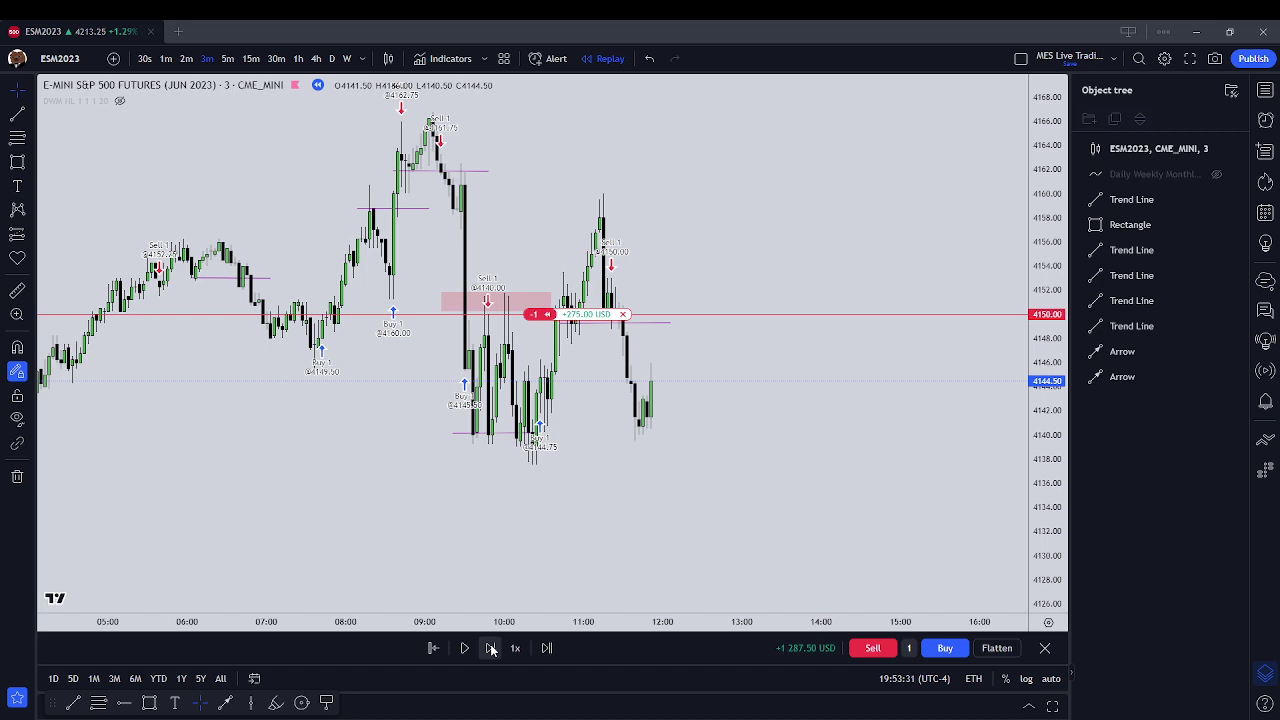
pyautogui.click(491, 650)
pyautogui.click(491, 650)
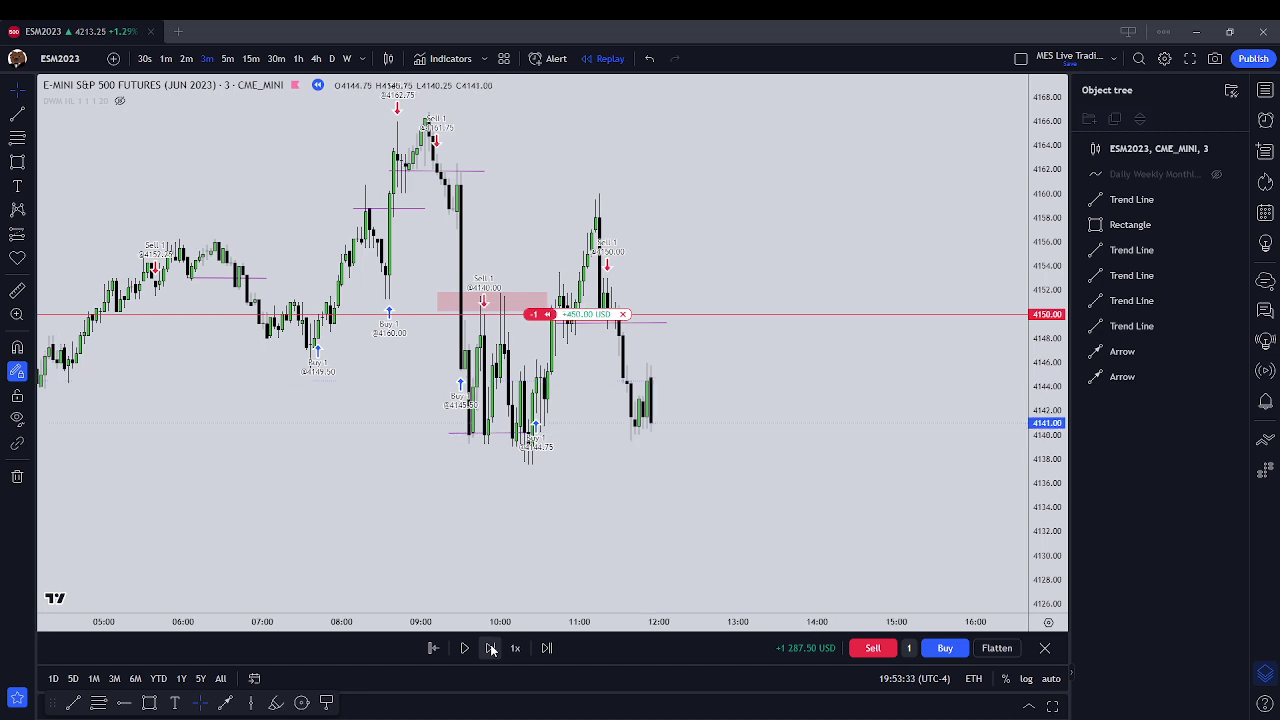
pyautogui.click(491, 650)
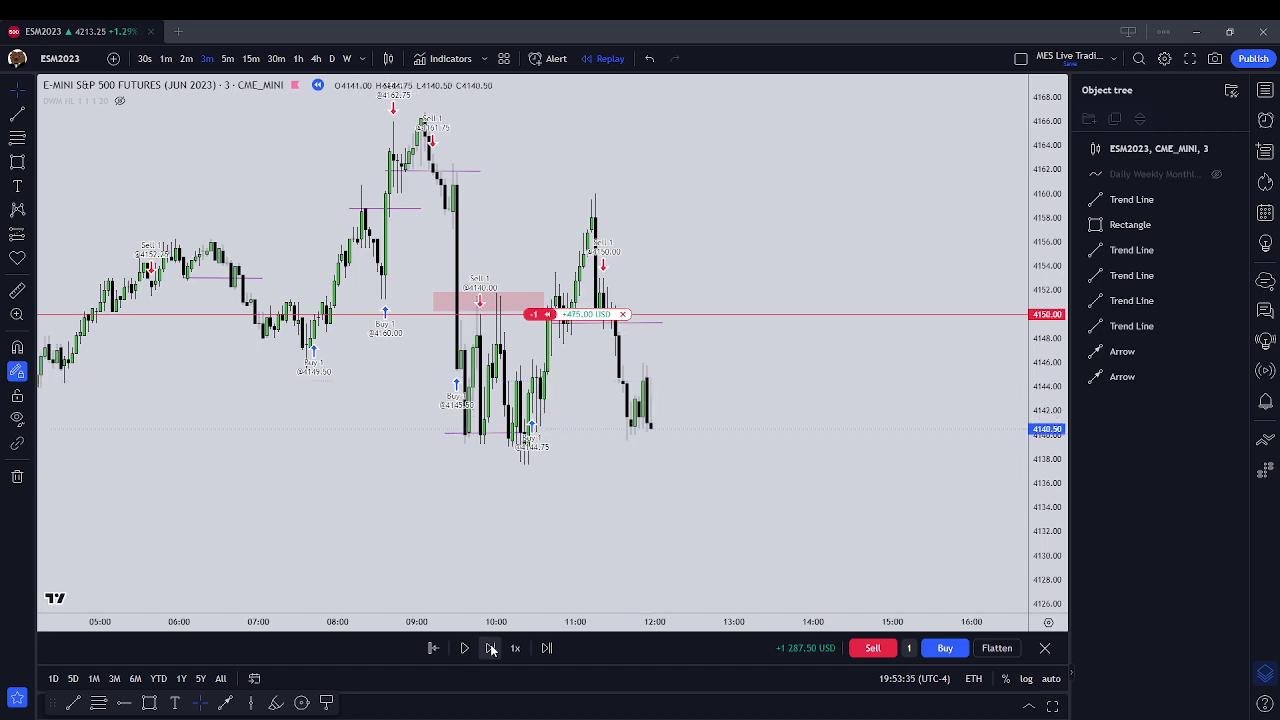
pyautogui.click(491, 650)
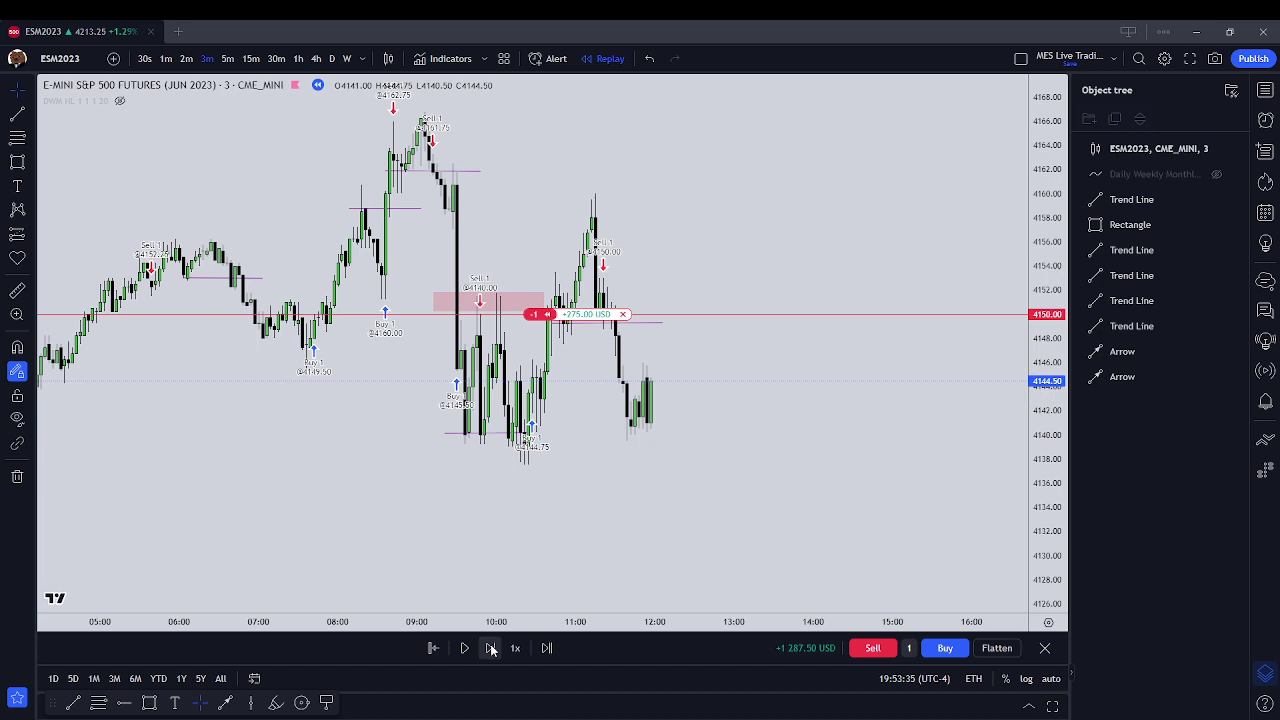
pyautogui.click(622, 314)
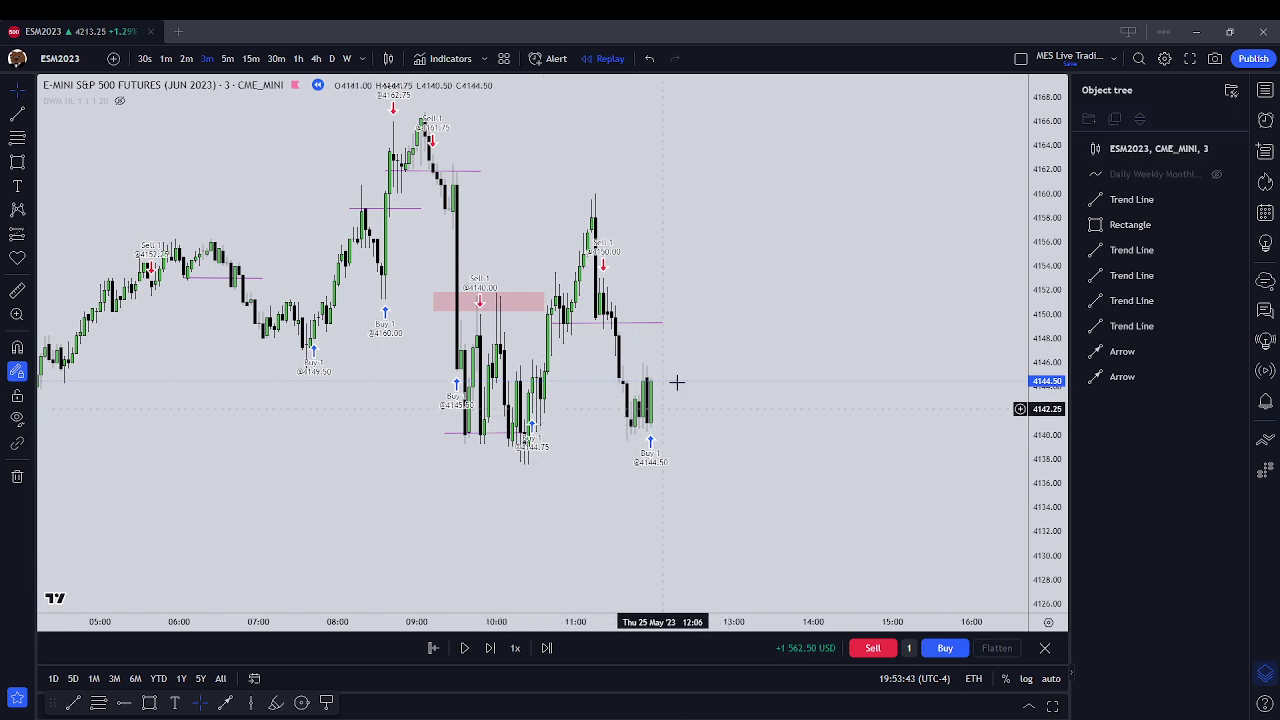
# Advance the replay bar by bar to the 12:24 candle
pyautogui.click(489, 655)
pyautogui.click(489, 648)
pyautogui.click(489, 648)
pyautogui.click(490, 648)
pyautogui.click(490, 648)
pyautogui.click(490, 648)
pyautogui.click(490, 648)
pyautogui.click(491, 655)
pyautogui.click(491, 655)
pyautogui.click(491, 655)
pyautogui.click(491, 655)
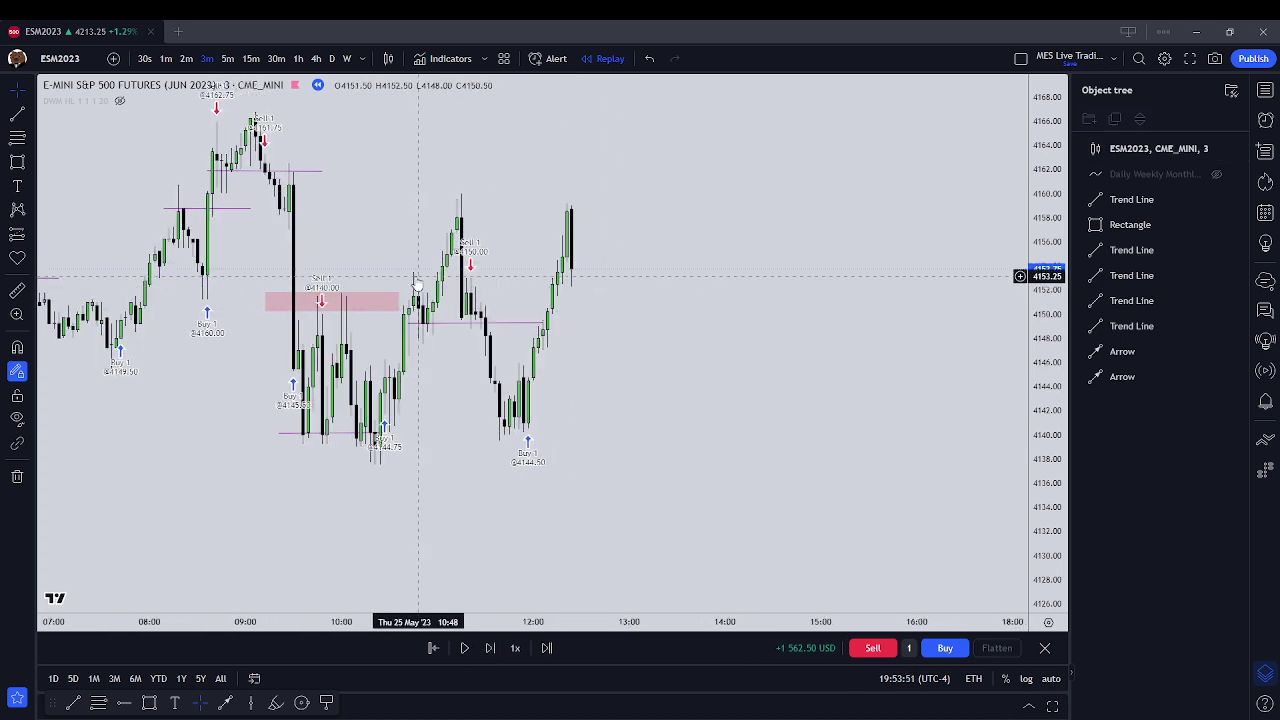
# Draw a horizontal trend line at about 4151.75 from 11:15 to about 12:42 and buy one contract at 4153.75
pyautogui.moveTo(634, 291); pyautogui.dragTo(676, 336)
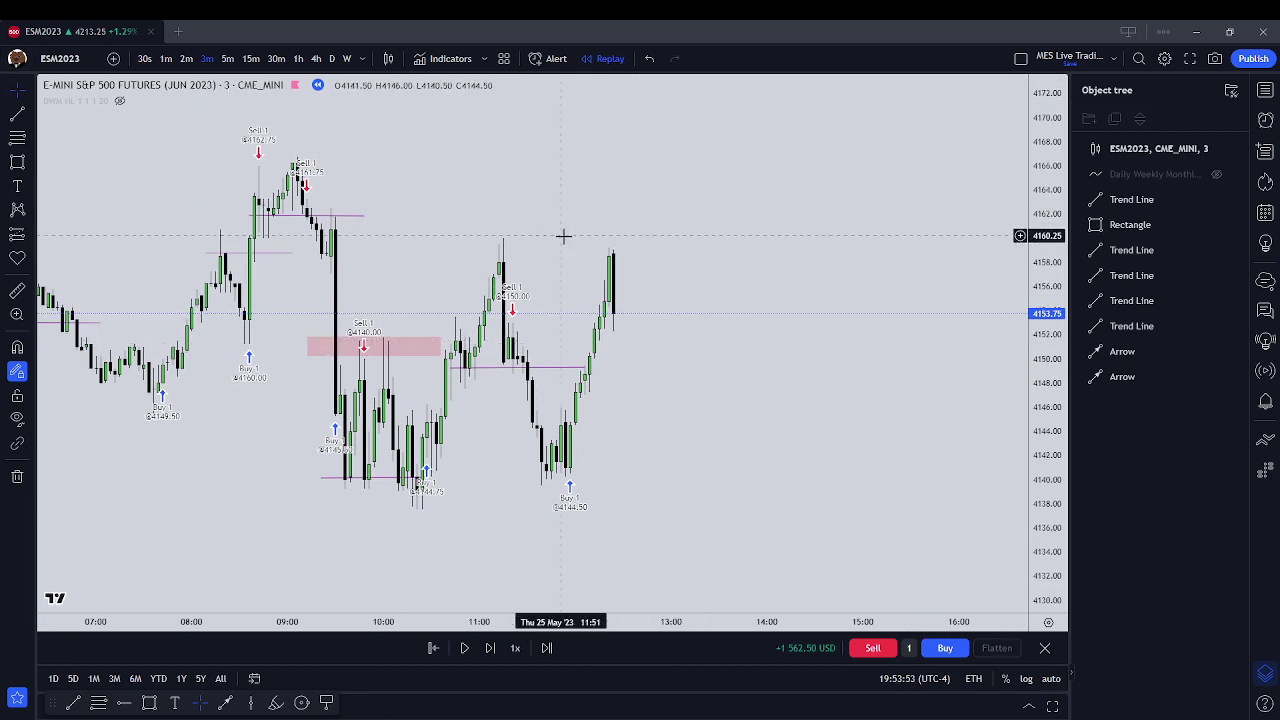
pyautogui.hotkey('alt', 't')
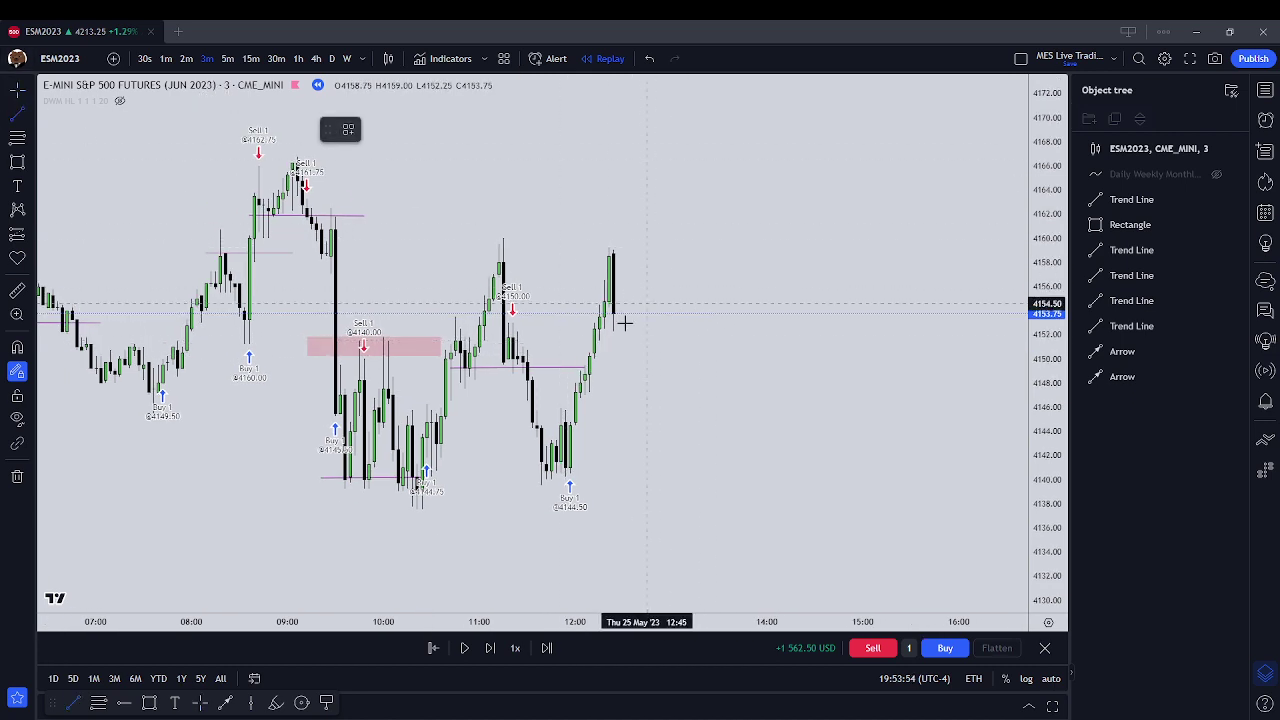
pyautogui.click(503, 337)
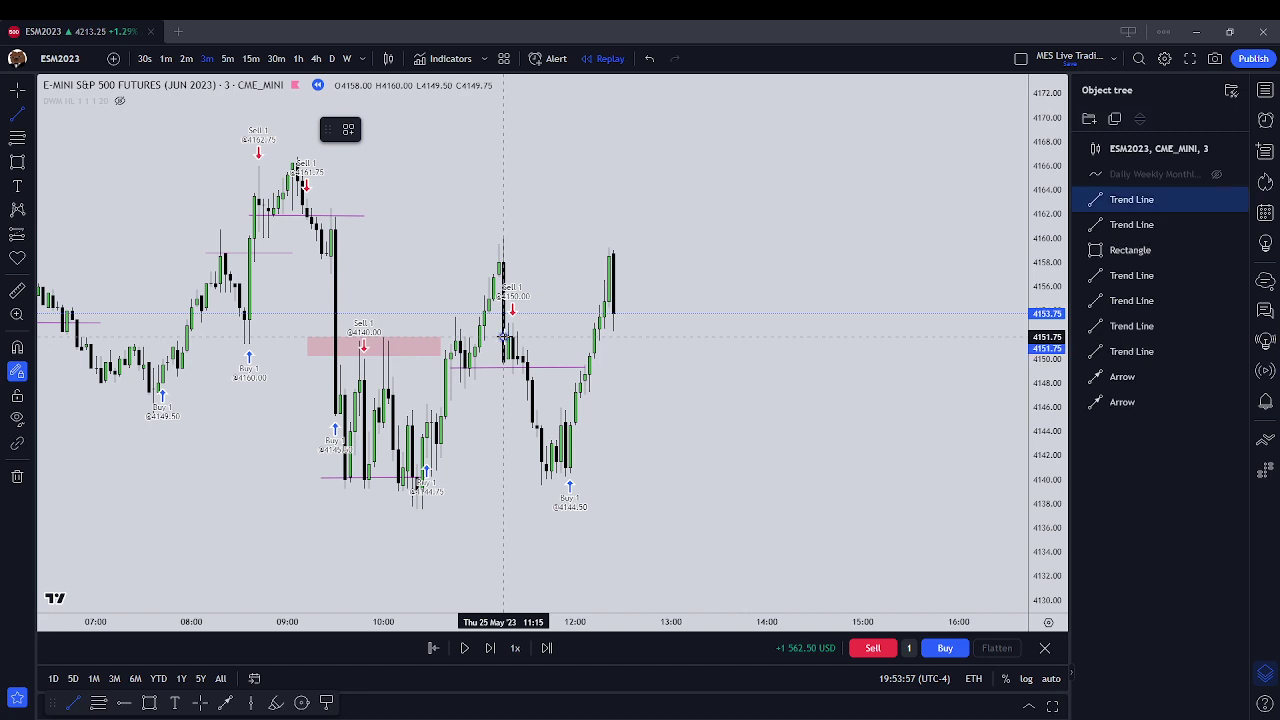
pyautogui.click(643, 337)
pyautogui.click(708, 314)
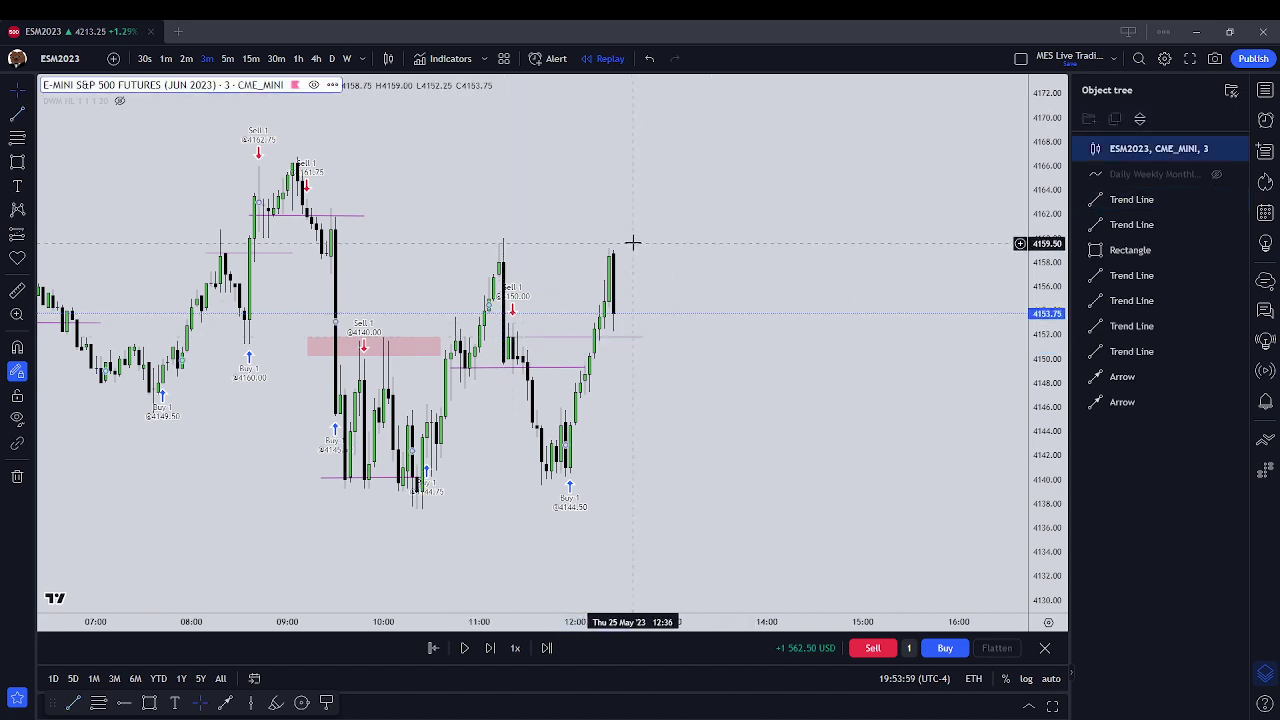
pyautogui.click(926, 654)
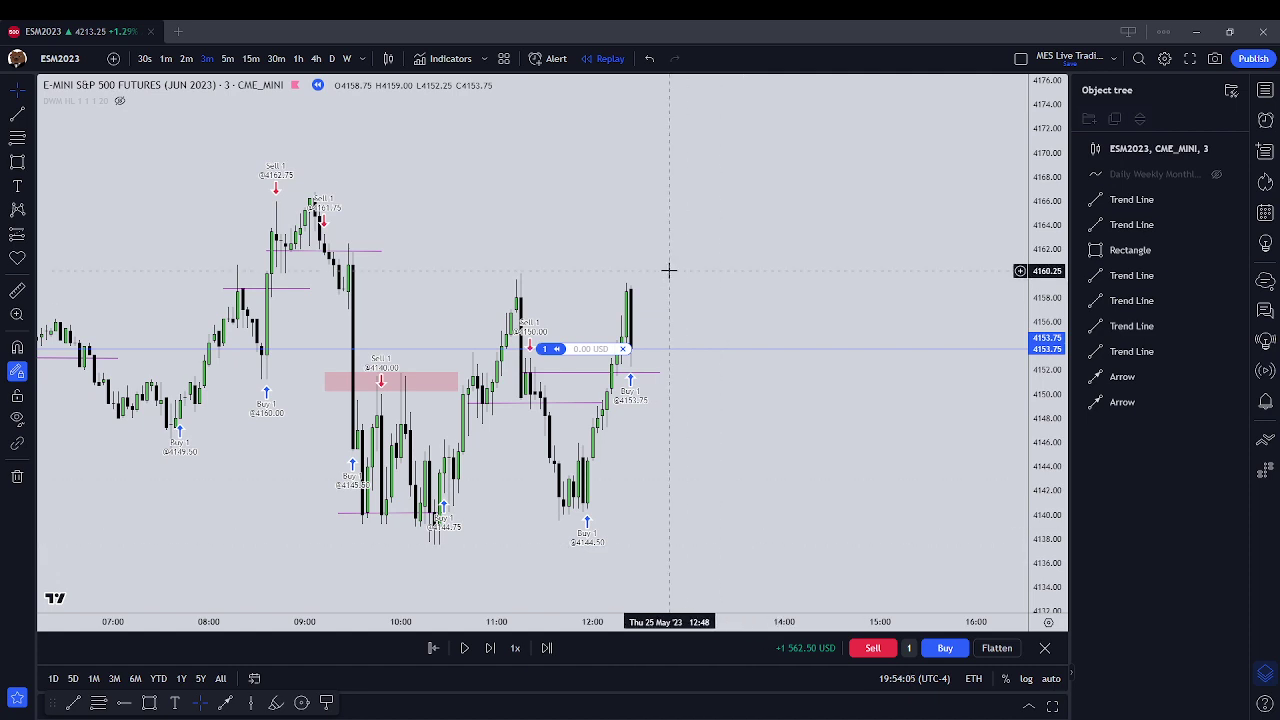
# Advance the replay bar by bar to the 13:15 candle with the long position open
pyautogui.click(490, 648)
pyautogui.click(490, 648)
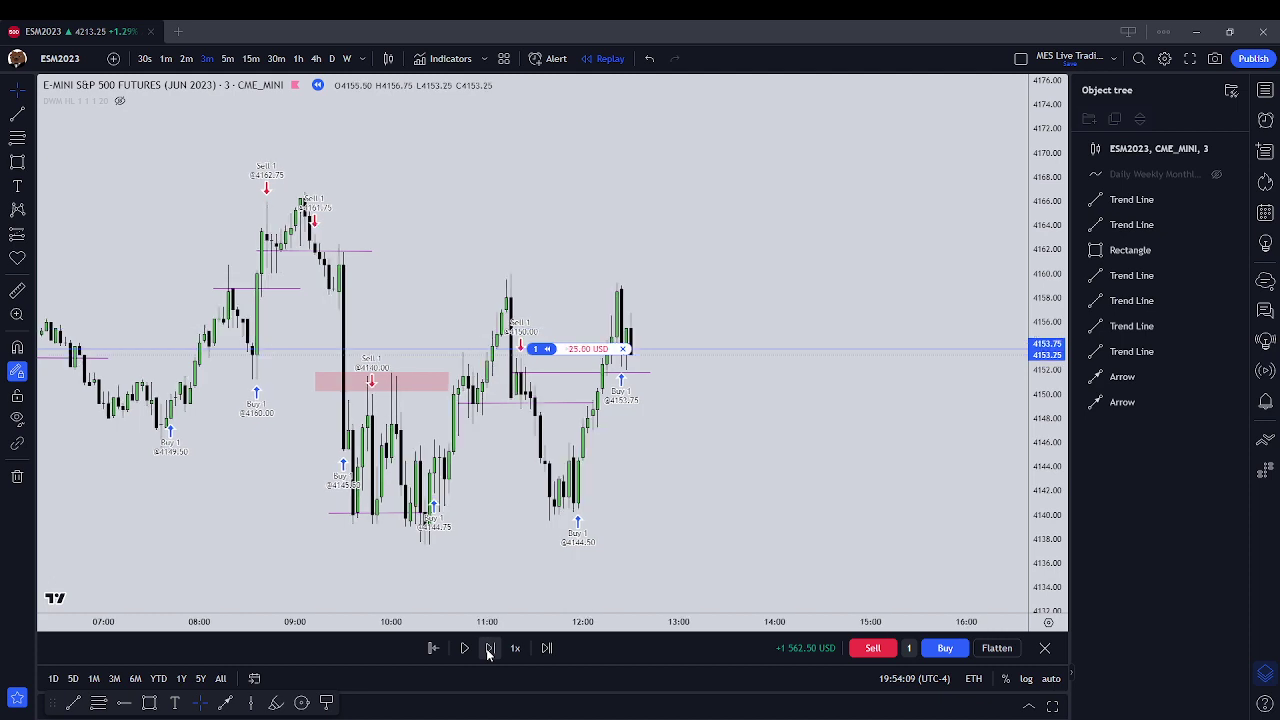
pyautogui.click(490, 648)
pyautogui.click(490, 648)
pyautogui.click(490, 648)
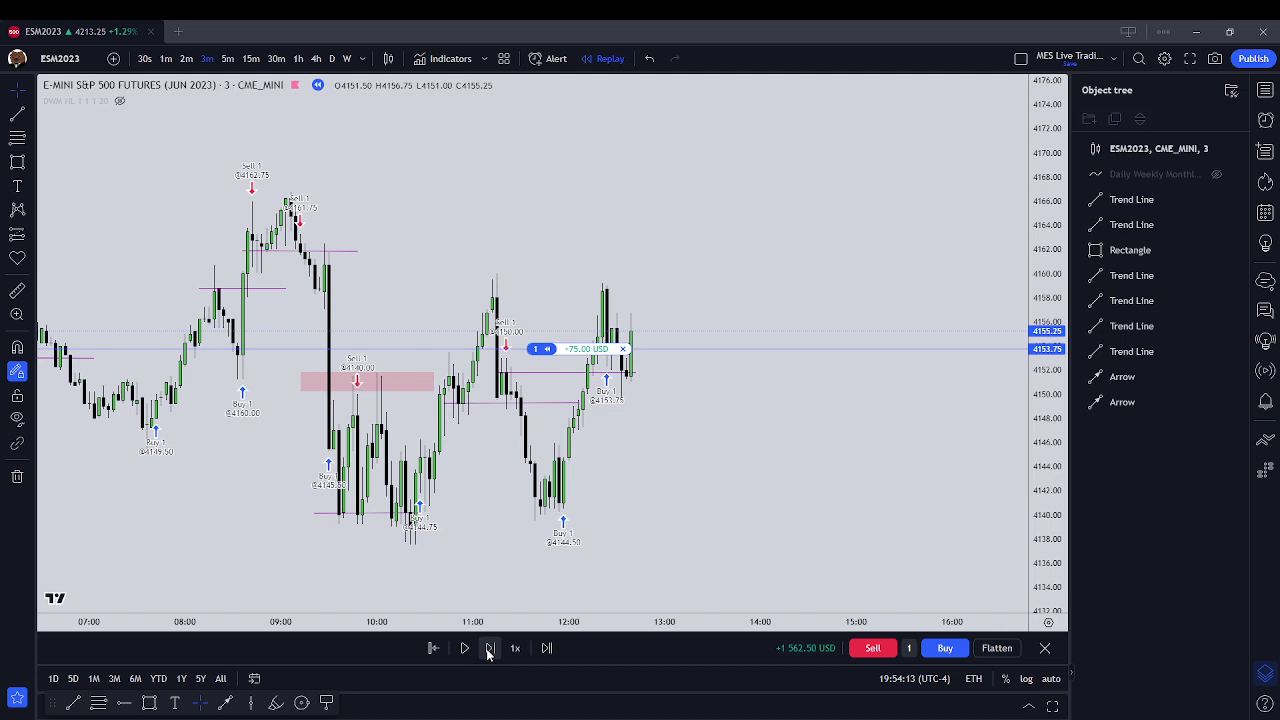
pyautogui.click(490, 648)
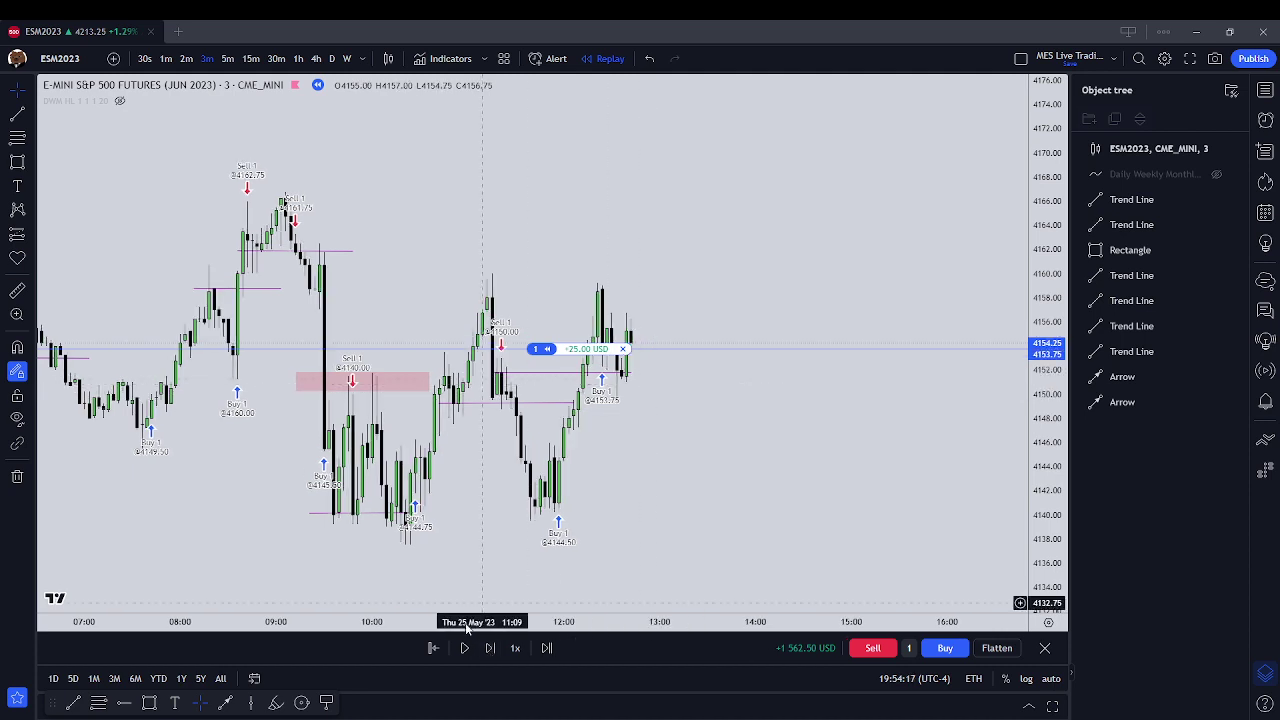
pyautogui.click(491, 648)
pyautogui.click(491, 648)
pyautogui.click(491, 648)
pyautogui.click(491, 648)
pyautogui.click(491, 648)
pyautogui.click(491, 648)
pyautogui.click(491, 648)
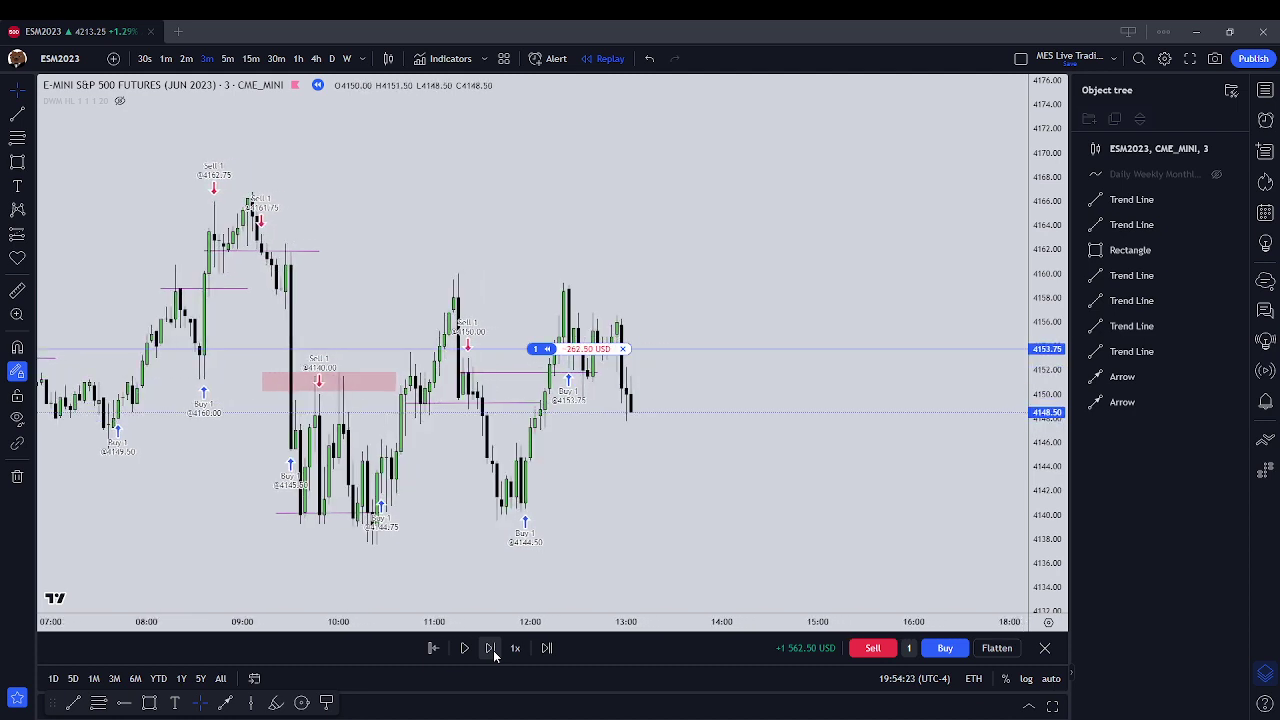
pyautogui.click(491, 648)
pyautogui.click(491, 648)
pyautogui.click(491, 648)
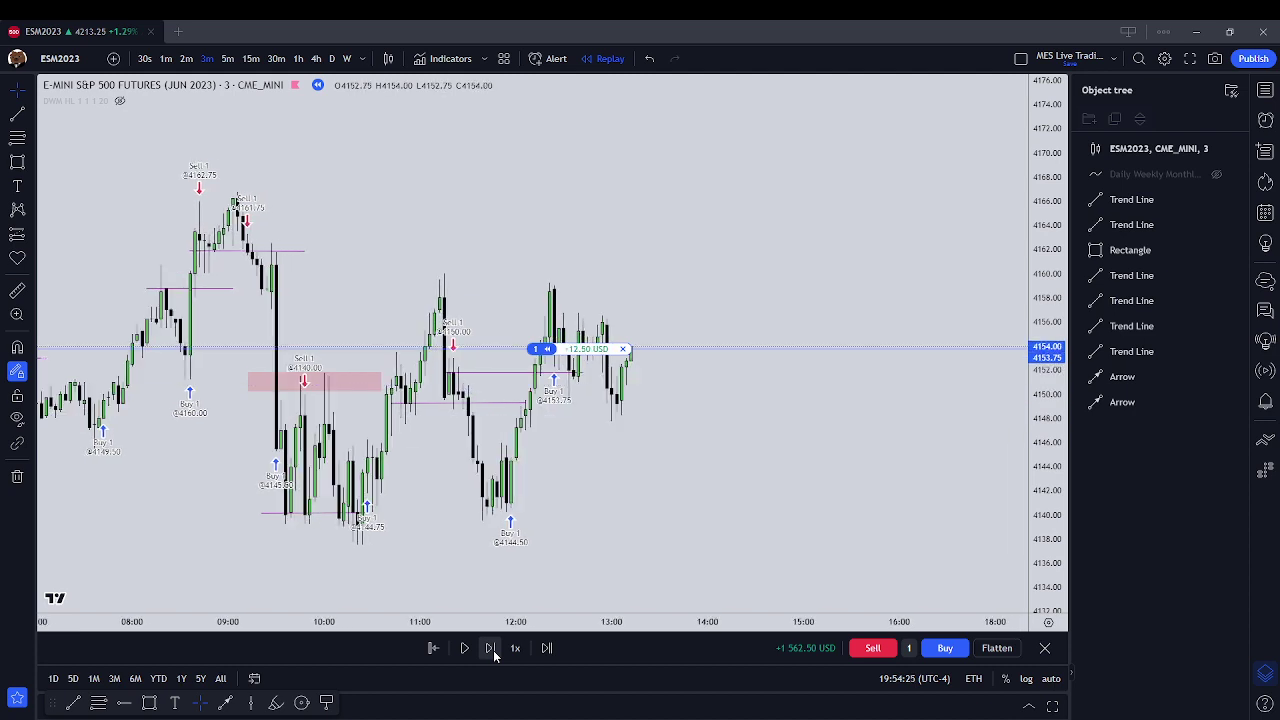
pyautogui.click(491, 648)
pyautogui.click(491, 648)
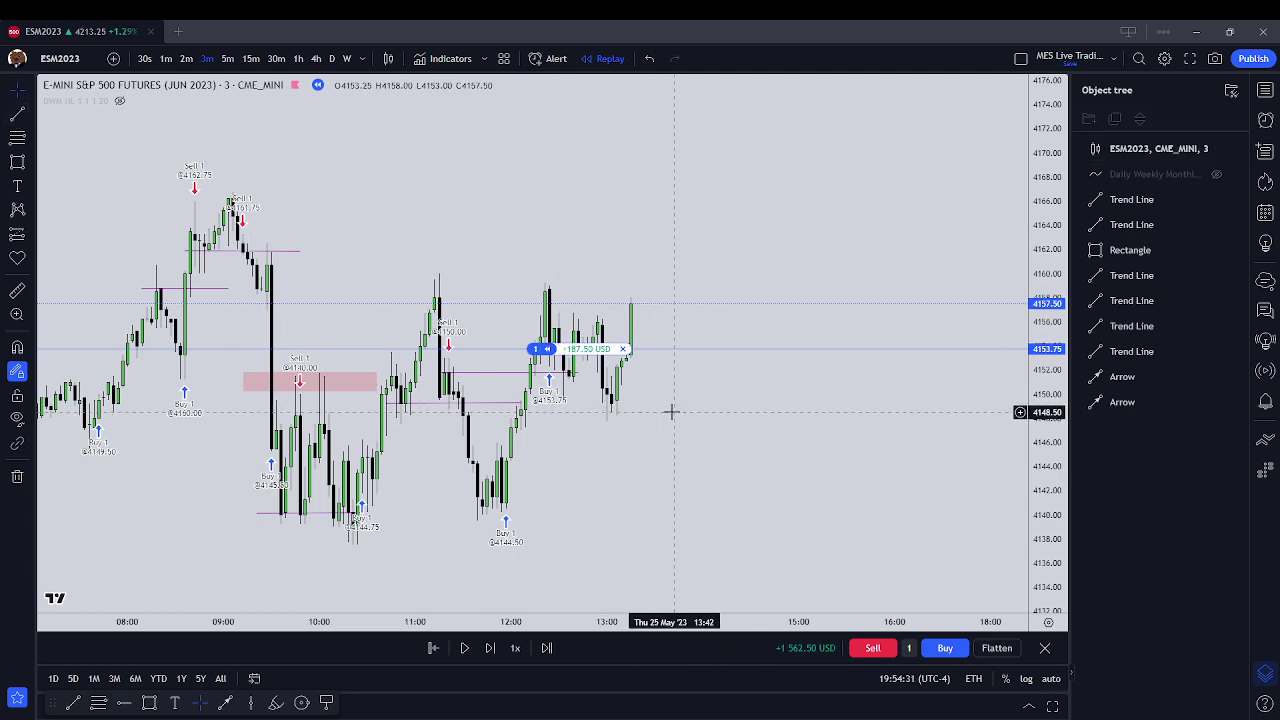
# Draw a horizontal trend line at about 4155.75 from 12:48 to about 13:39 across the recent swing highs
pyautogui.moveTo(671, 411); pyautogui.dragTo(592, 406)
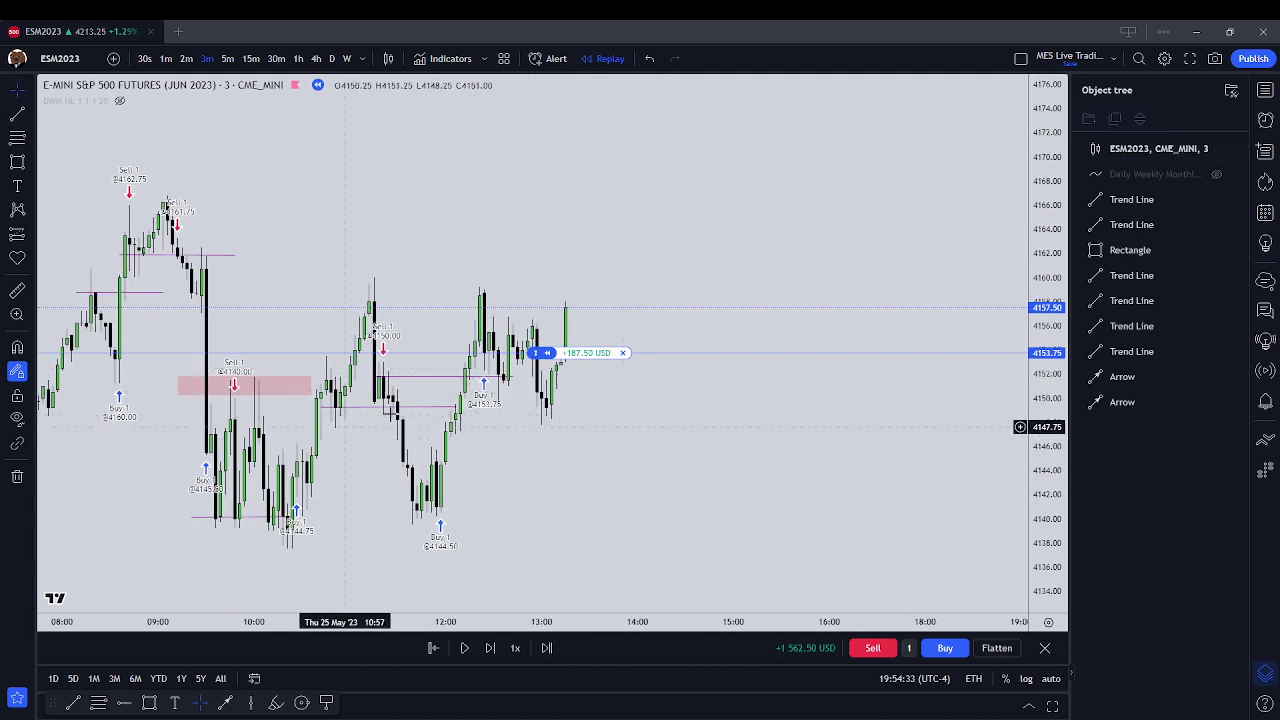
pyautogui.click(14, 111)
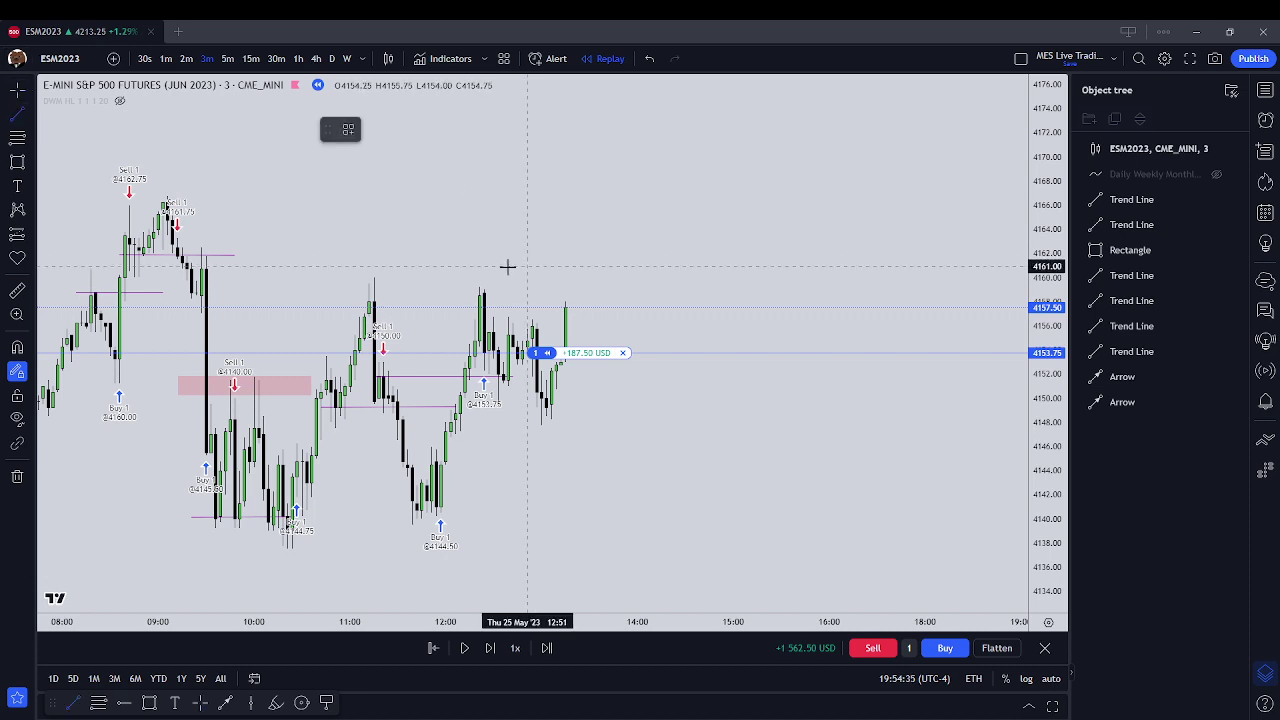
pyautogui.moveTo(524, 328); pyautogui.dragTo(603, 328)
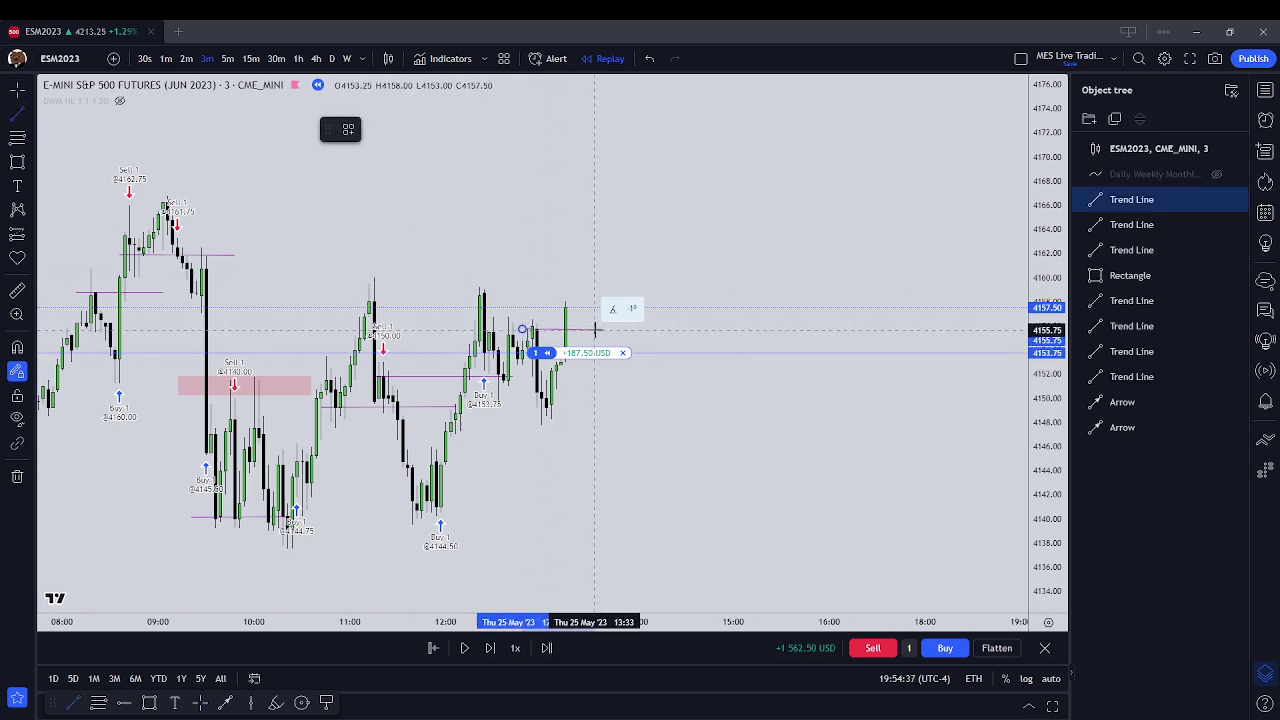
pyautogui.click(629, 263)
# Draw a thin rectangle zone at about 4167.50 from about 08:24 to 10:36, just above the session's highest swing
pyautogui.click(17, 161)
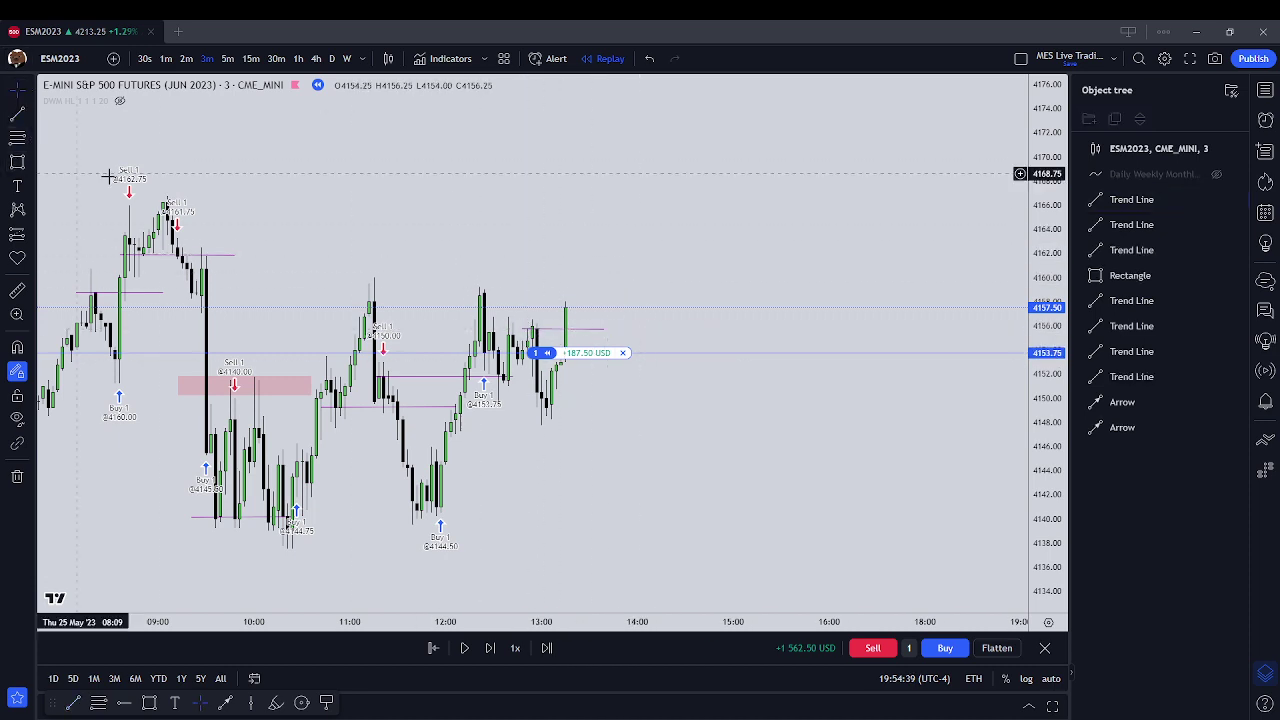
pyautogui.moveTo(101, 185); pyautogui.dragTo(311, 185)
pyautogui.click(454, 223)
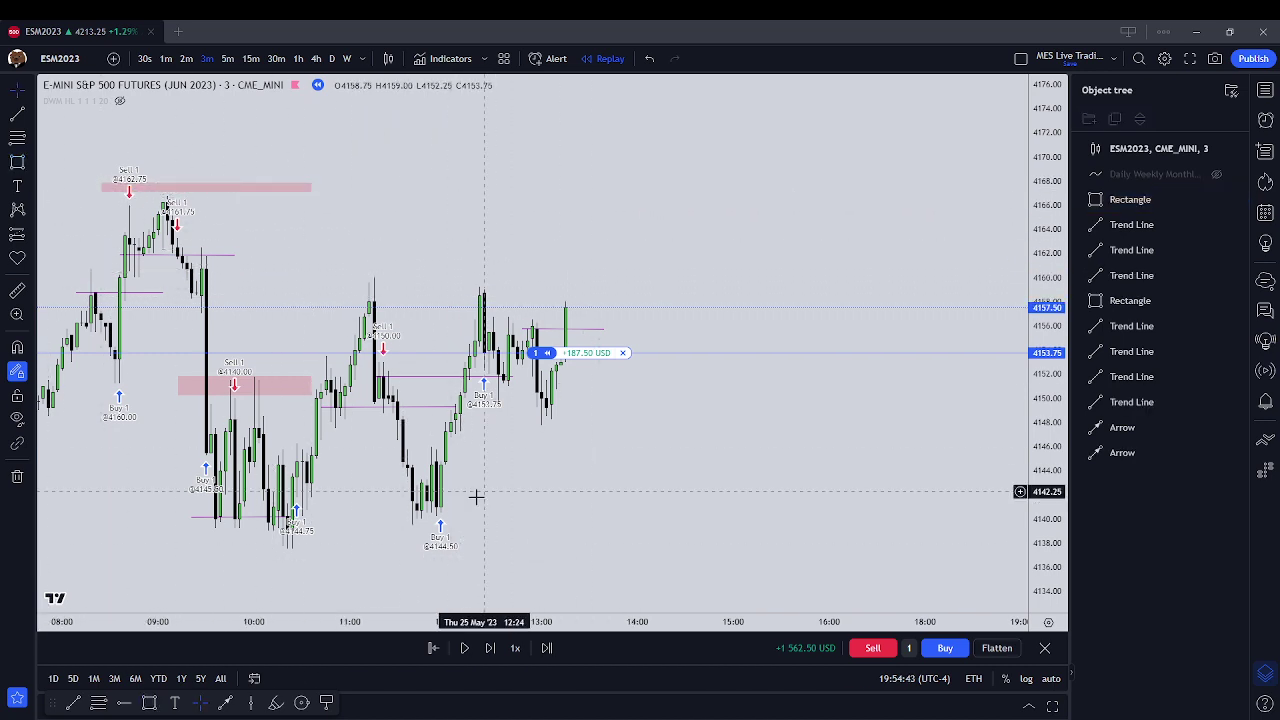
# Place a crosshair target icon on the chart and move it to about 4166.75 near 14:03
pyautogui.click(35, 260)
pyautogui.click(77, 259)
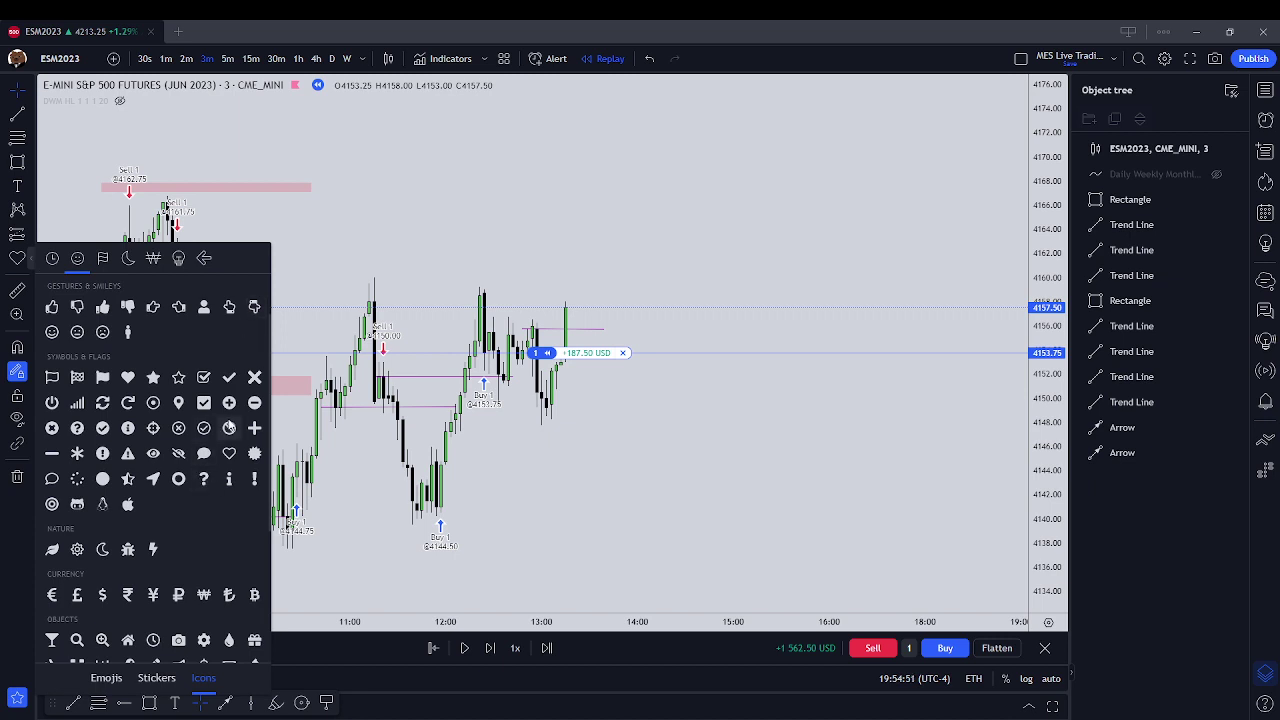
pyautogui.click(153, 428)
pyautogui.click(522, 185)
pyautogui.click(583, 190)
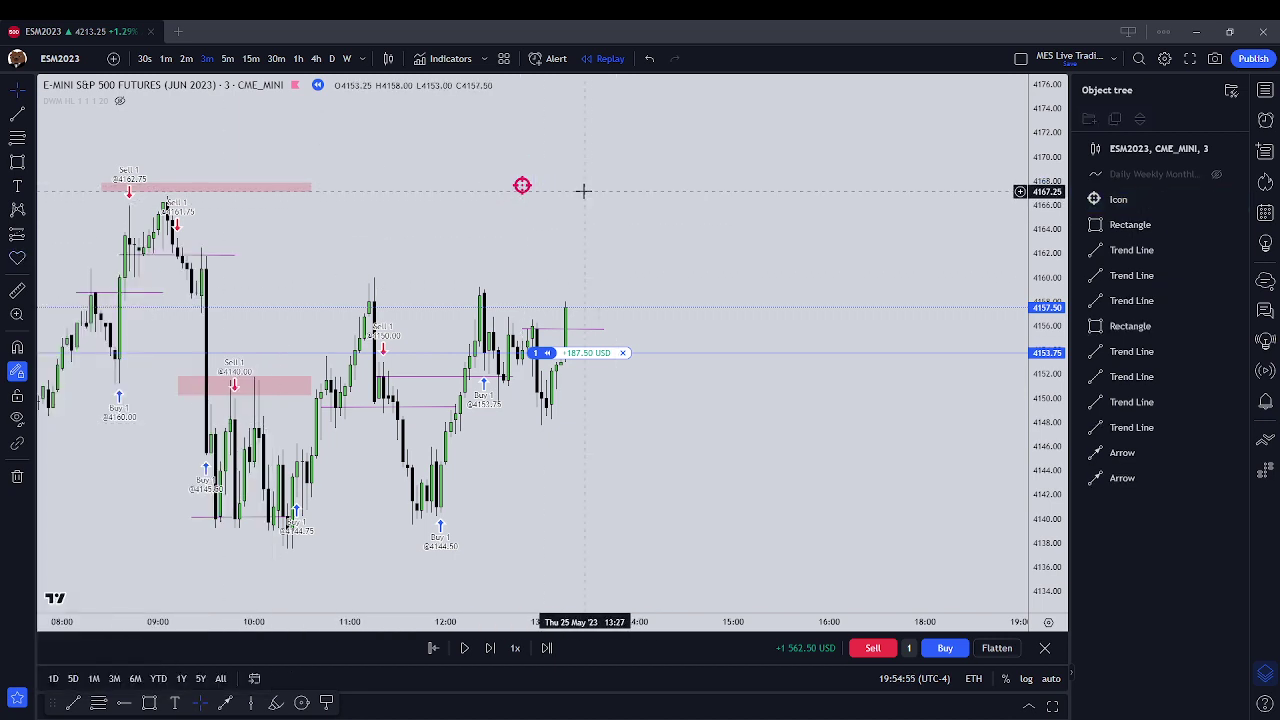
pyautogui.moveTo(520, 184)
pyautogui.mouseDown()
pyautogui.moveTo(611, 180)
pyautogui.moveTo(636, 192)
pyautogui.mouseUp()
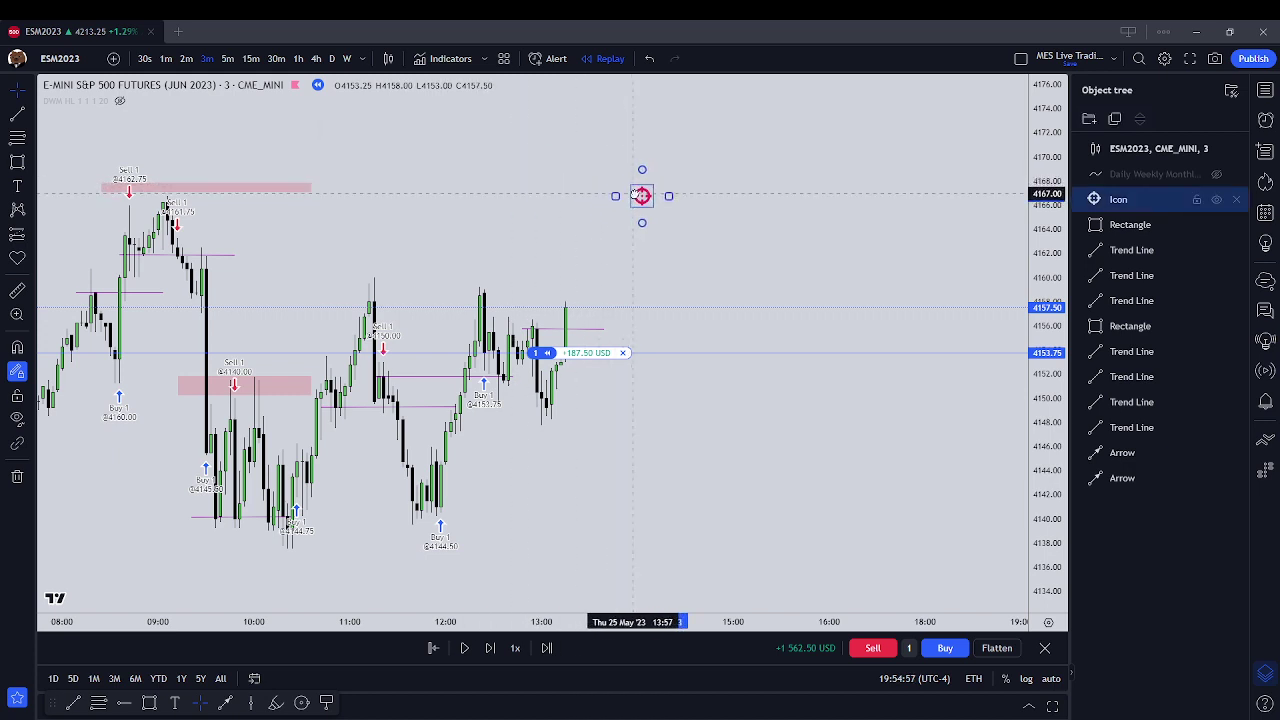
pyautogui.click(748, 213)
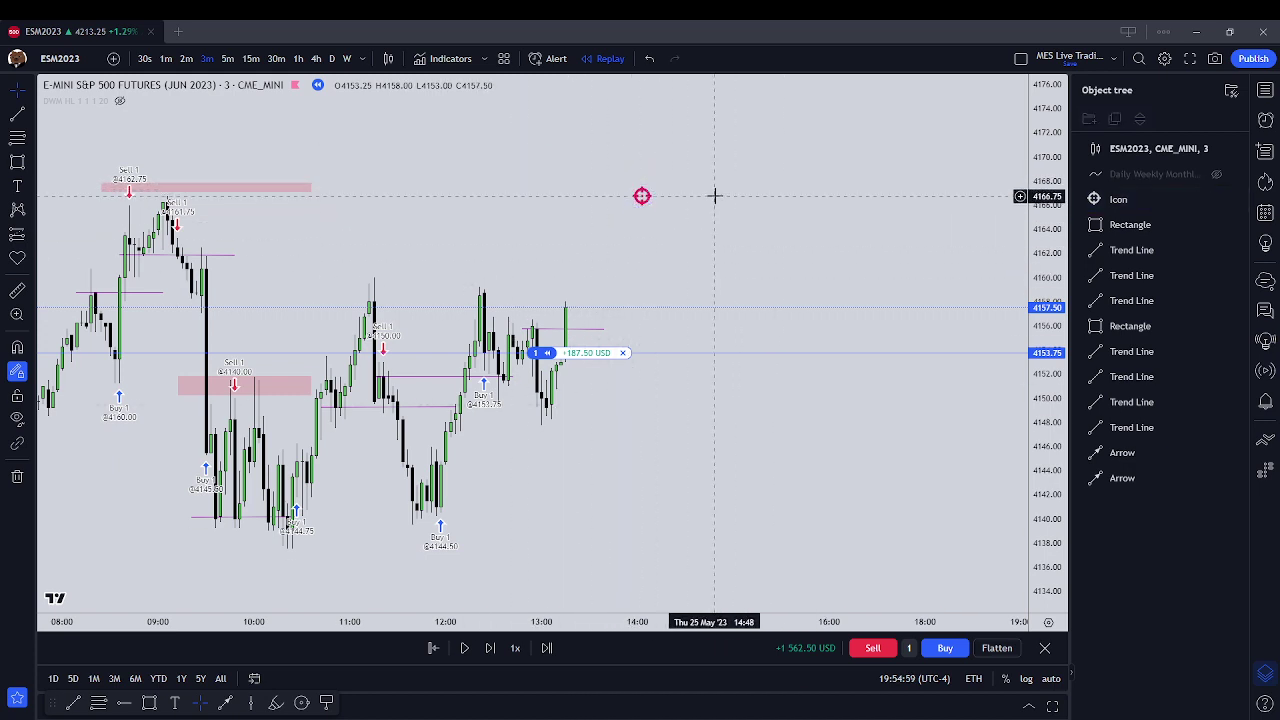
# Advance the replay bar by bar to the 13:27 candle while holding the long position
pyautogui.click(489, 650)
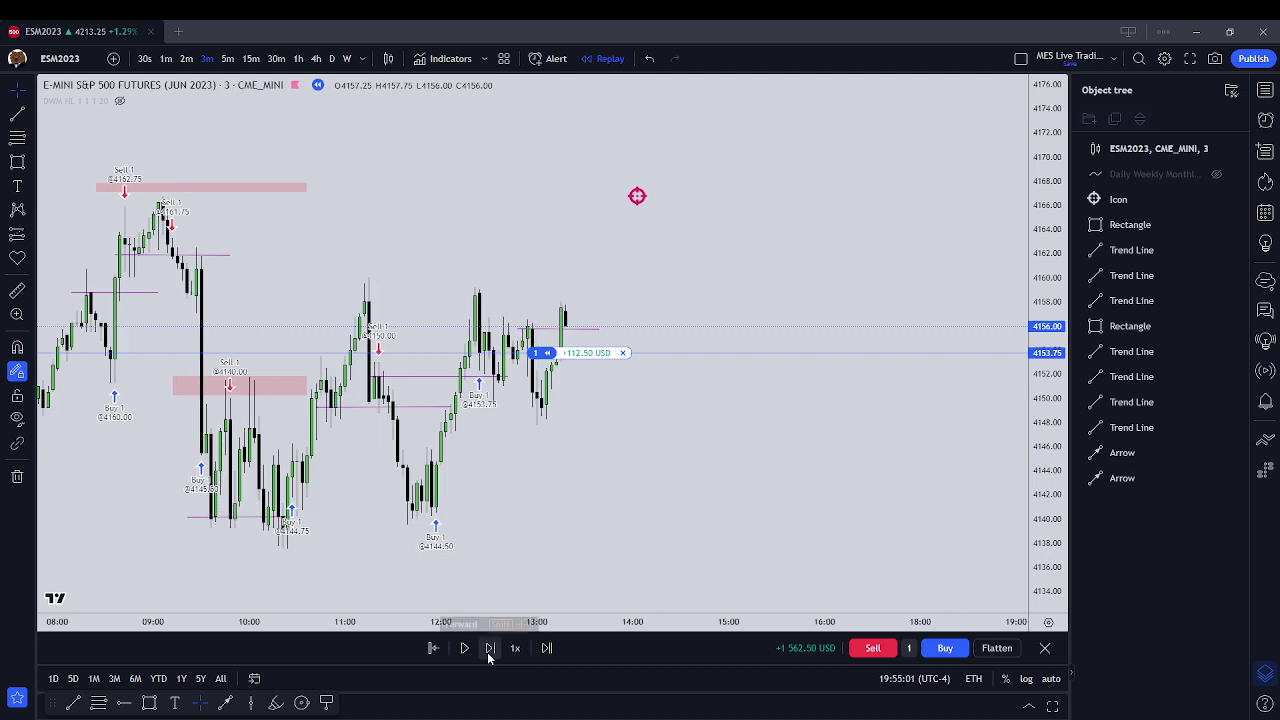
pyautogui.click(489, 650)
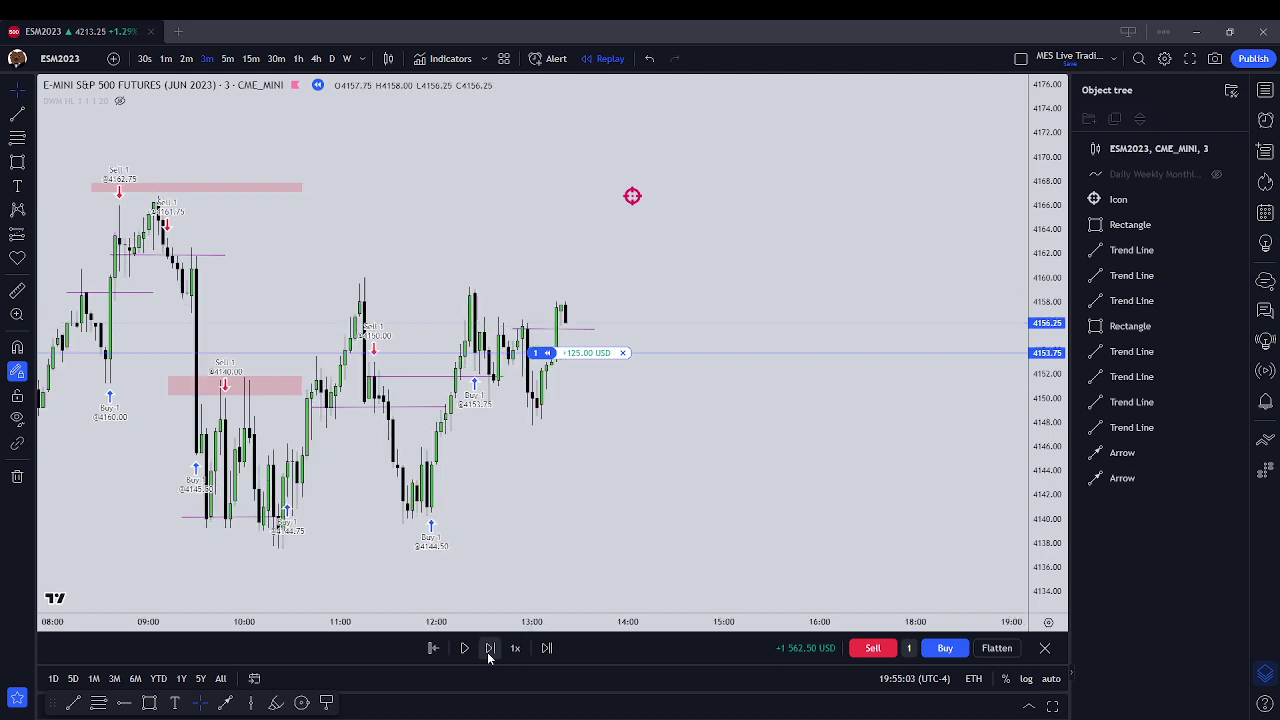
pyautogui.click(489, 650)
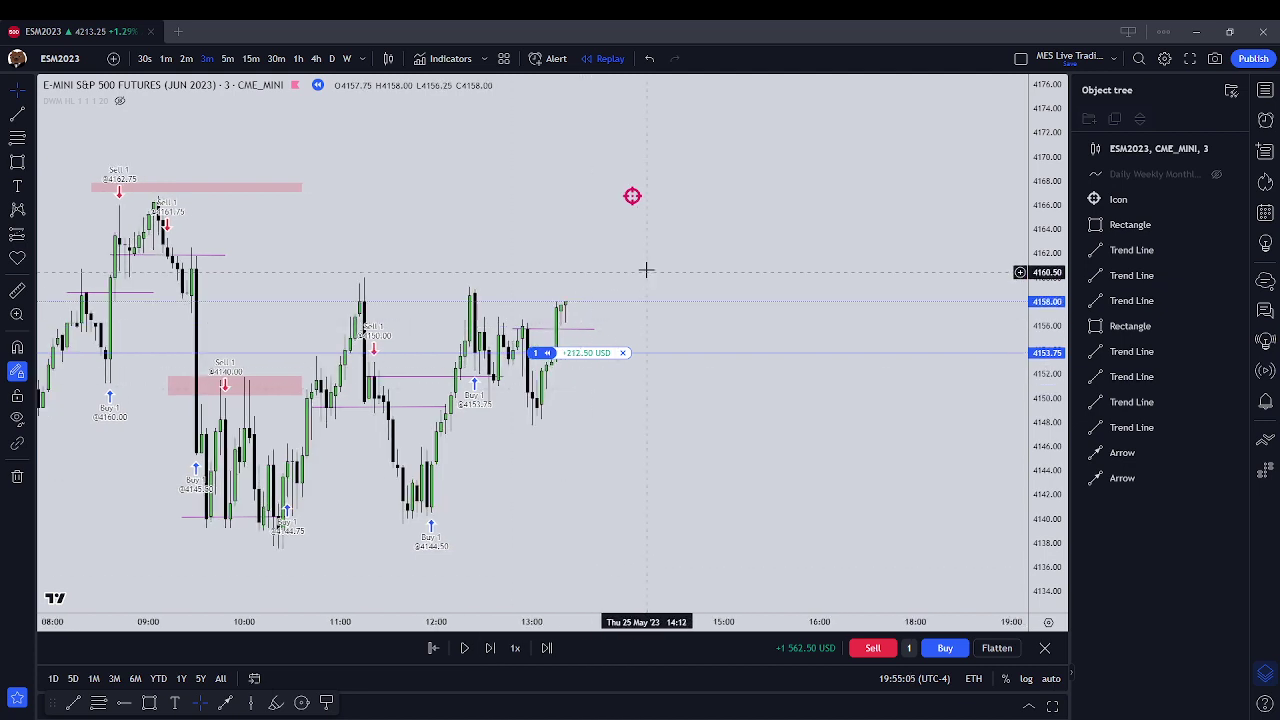
pyautogui.click(492, 648)
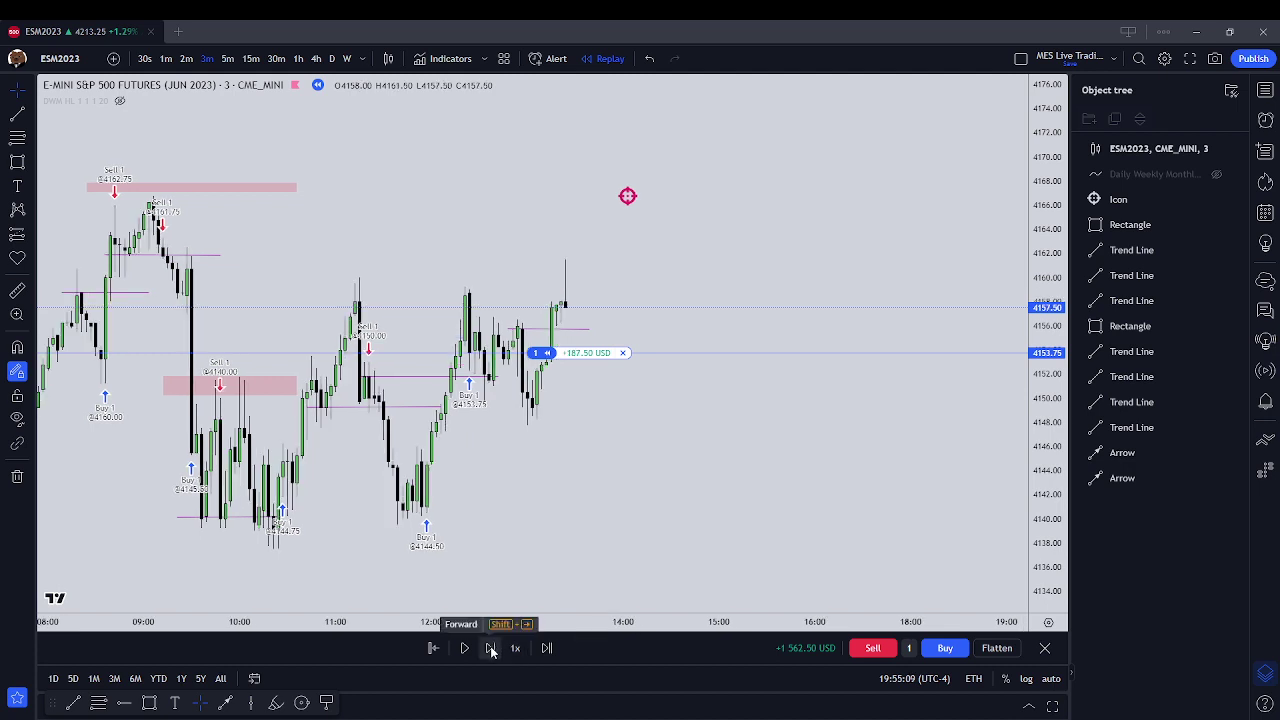
pyautogui.click(492, 648)
pyautogui.click(492, 648)
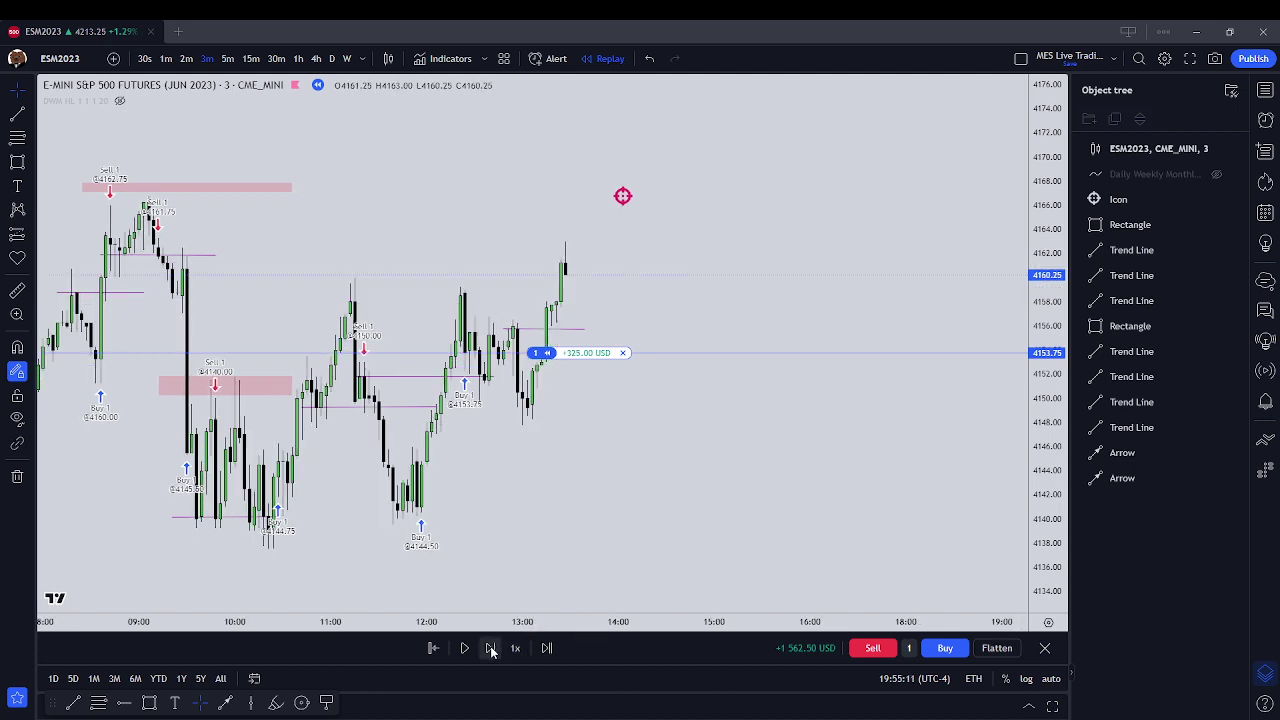
pyautogui.click(492, 648)
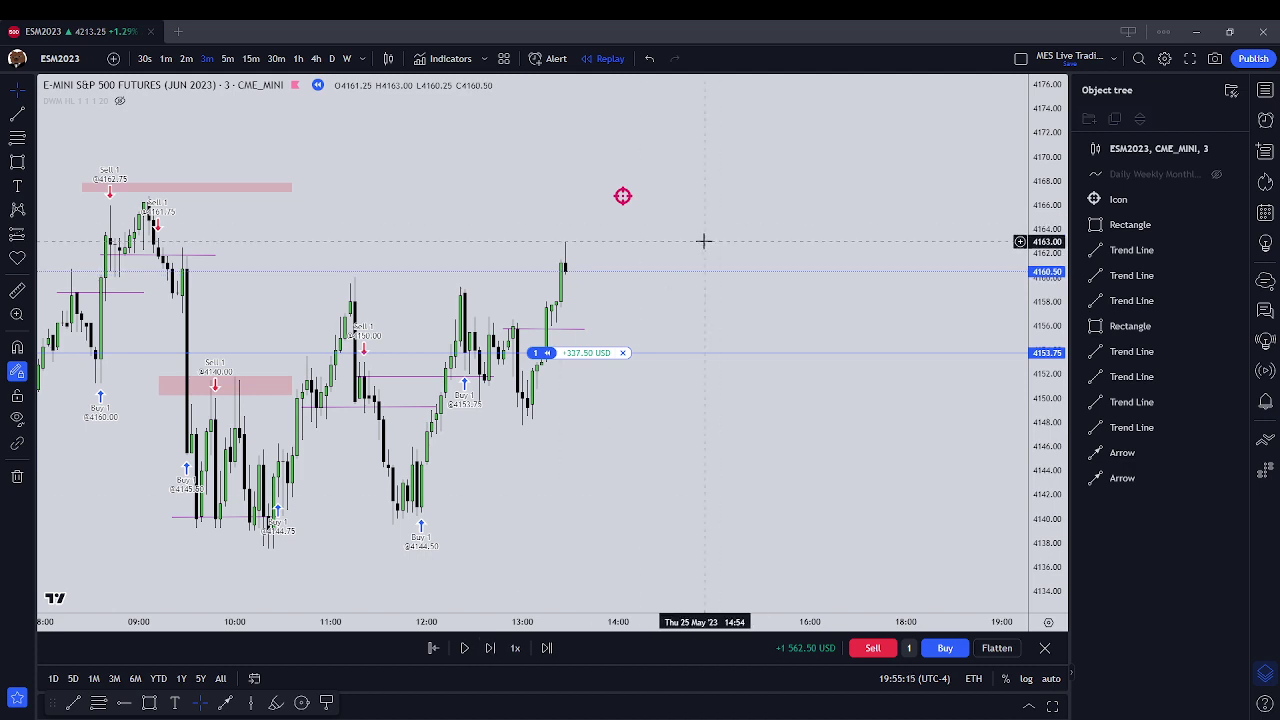
# Close the long position and advance the replay bar by bar to the 13:54 candle
pyautogui.click(622, 352)
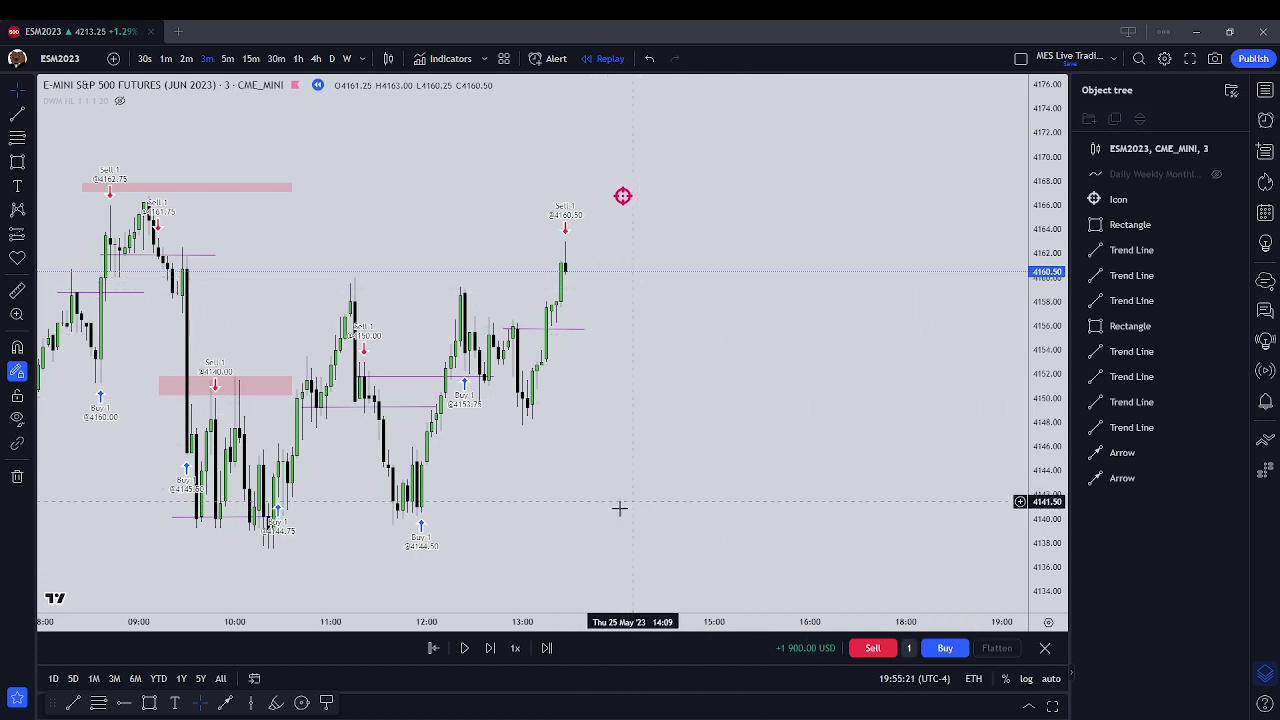
pyautogui.click(487, 654)
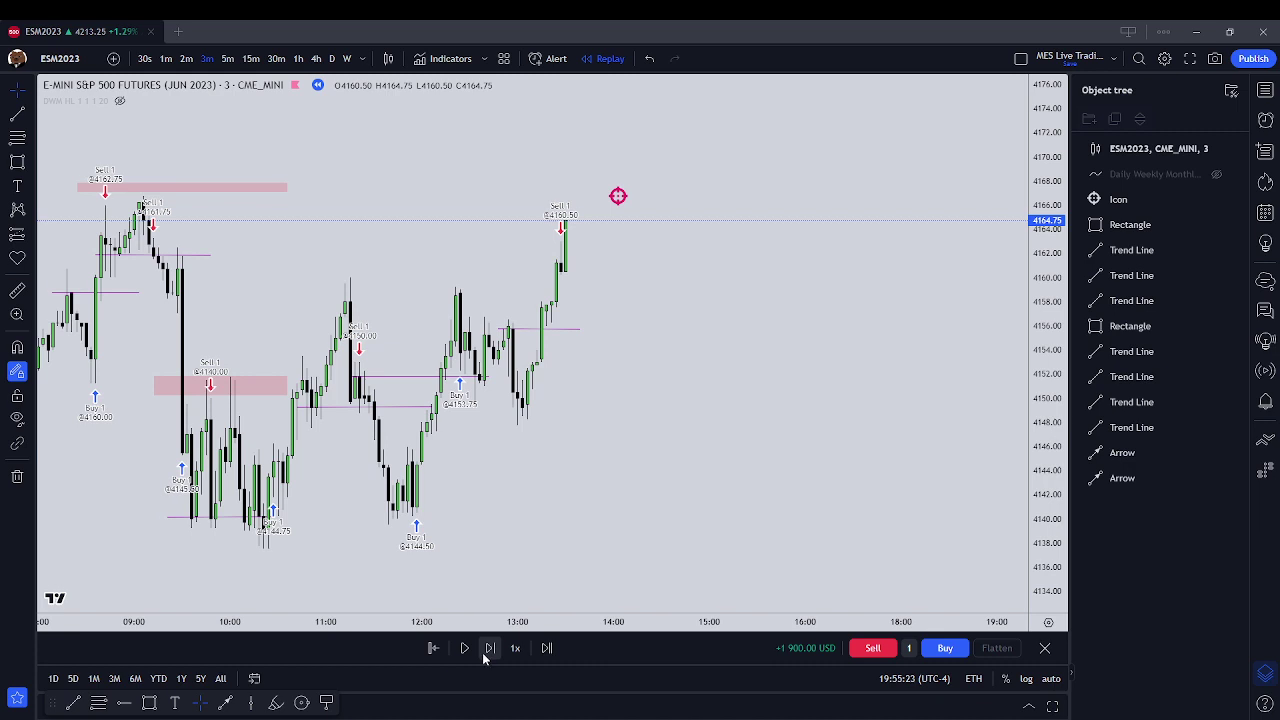
pyautogui.click(486, 650)
pyautogui.click(486, 650)
pyautogui.click(486, 652)
pyautogui.click(486, 652)
pyautogui.click(488, 650)
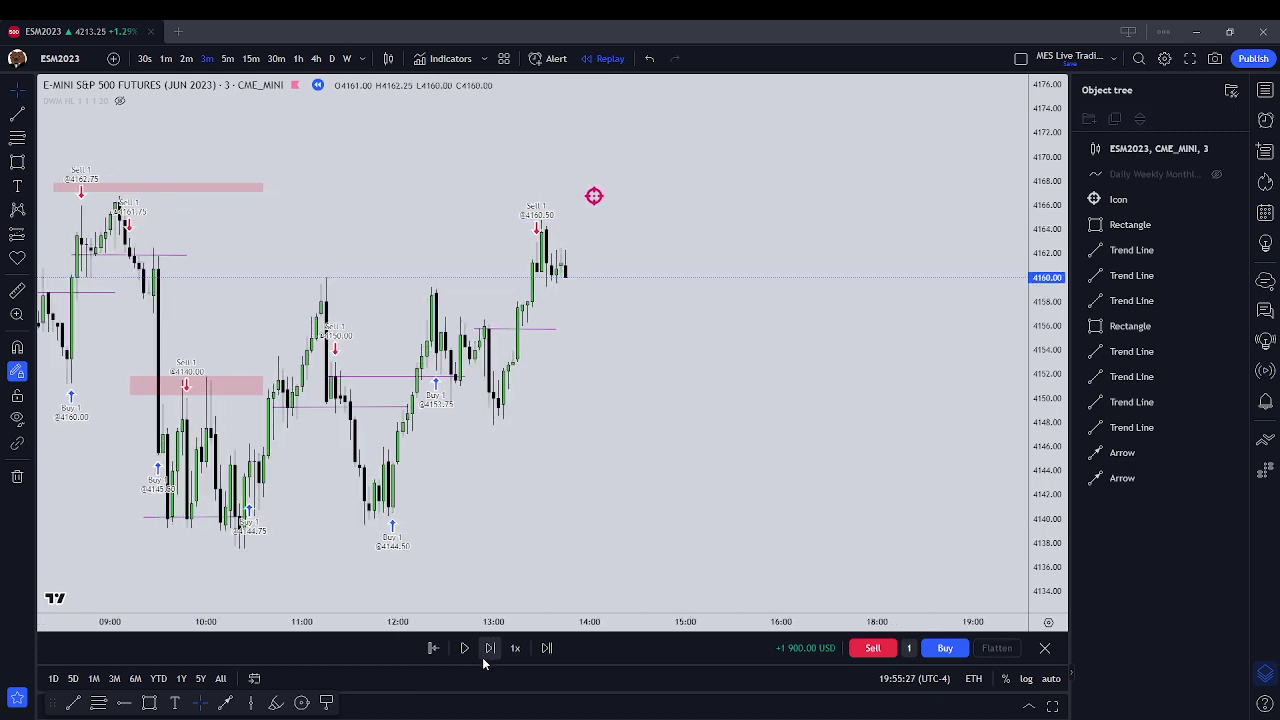
pyautogui.click(488, 650)
pyautogui.click(484, 659)
pyautogui.click(484, 659)
pyautogui.click(486, 660)
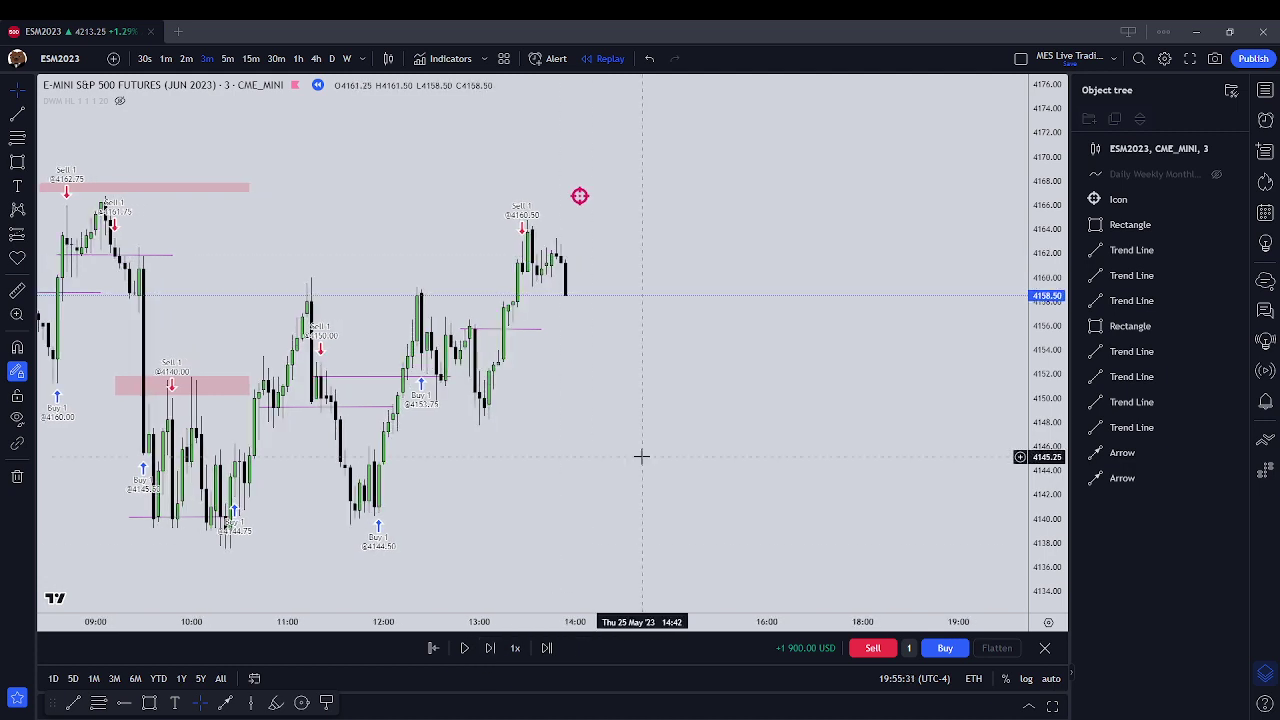
# Draw a horizontal trend line at about 4160.00 from 13:21 to about 14:21 along the lows of the latest consolidation
pyautogui.click(18, 115)
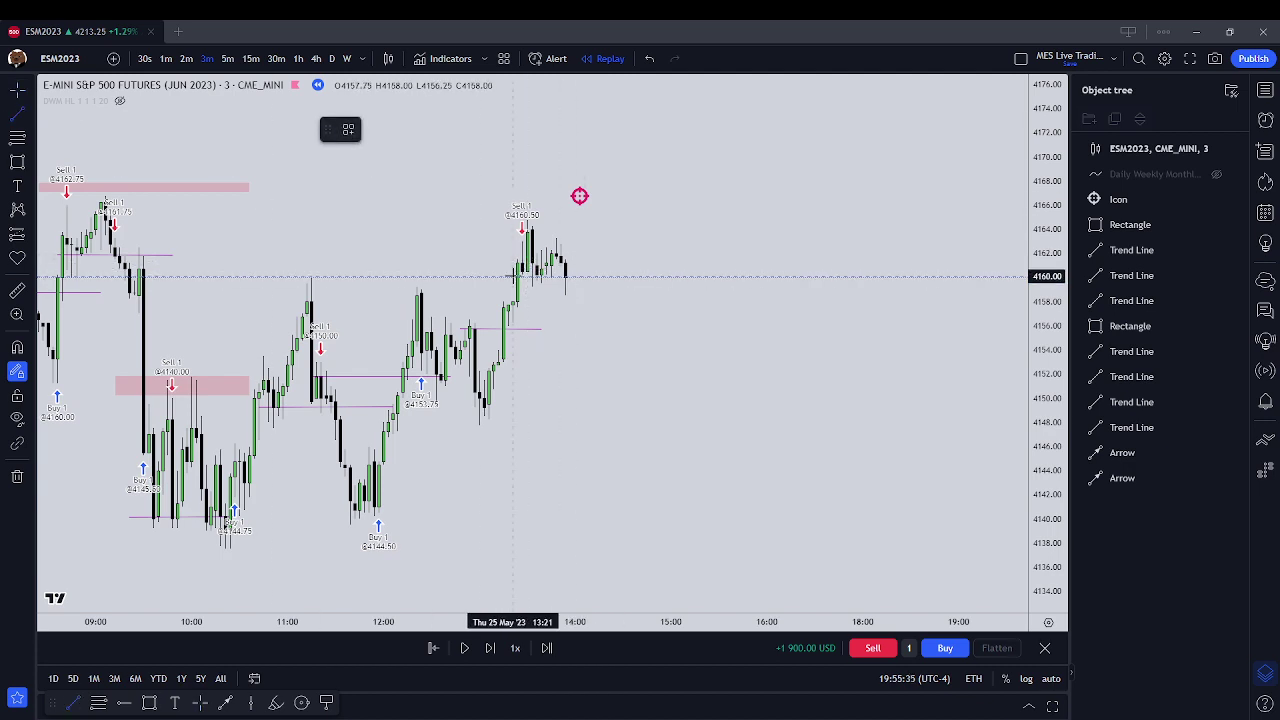
pyautogui.click(512, 275)
pyautogui.click(607, 276)
# Sell one contract at the new line and close the short position once the replay is advanced to the 14:00 candle
pyautogui.moveTo(823, 237); pyautogui.dragTo(906, 238)
pyautogui.click(878, 649)
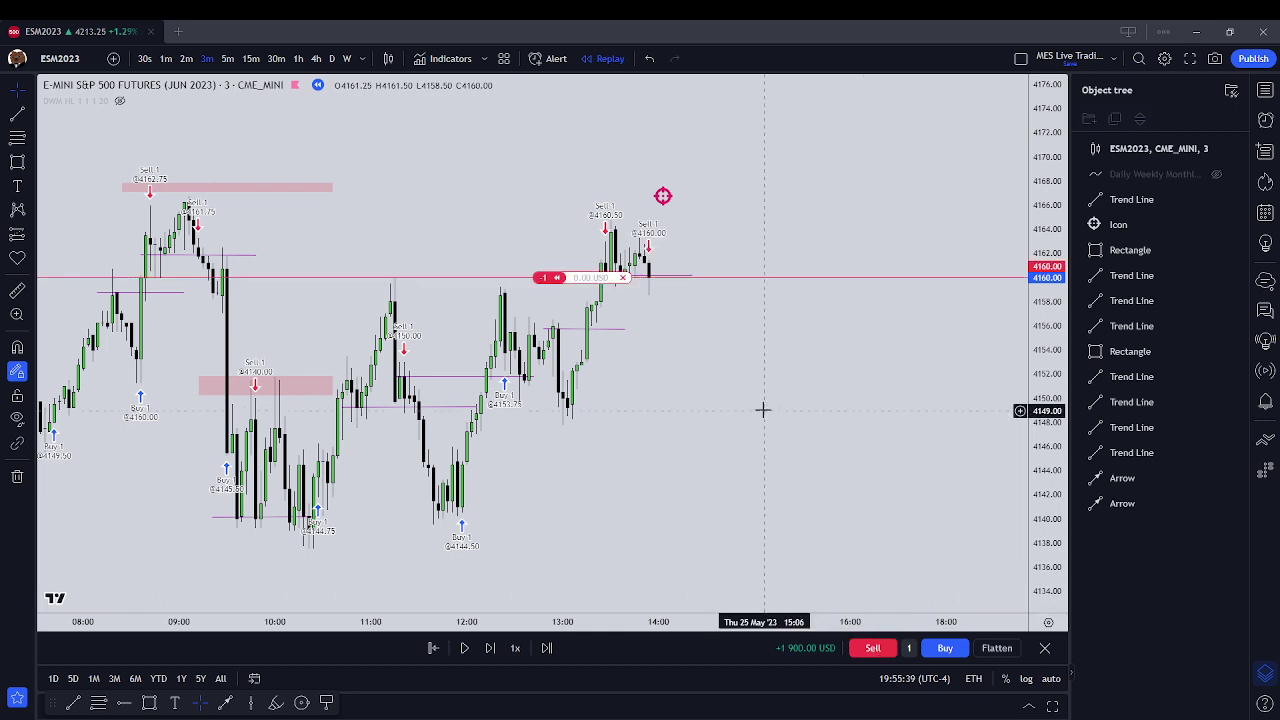
pyautogui.click(490, 648)
pyautogui.click(490, 648)
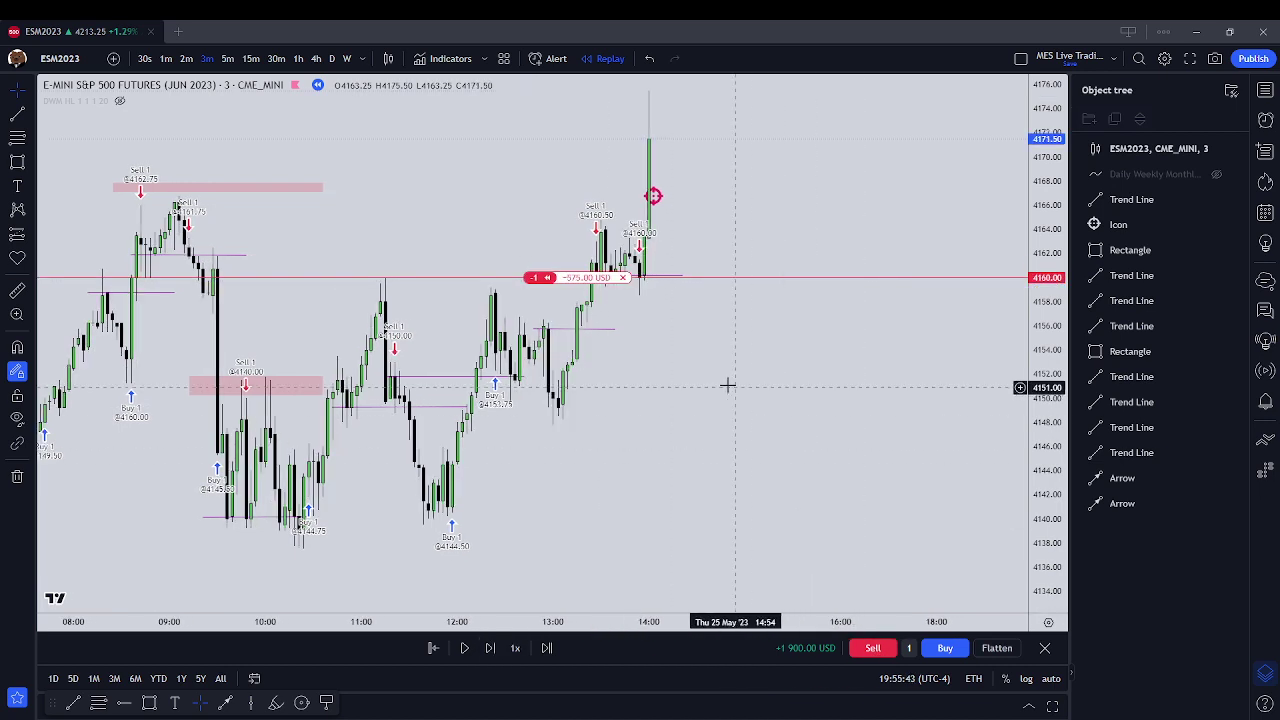
pyautogui.moveTo(775, 259); pyautogui.dragTo(785, 268)
pyautogui.scroll(3, 754, 369)
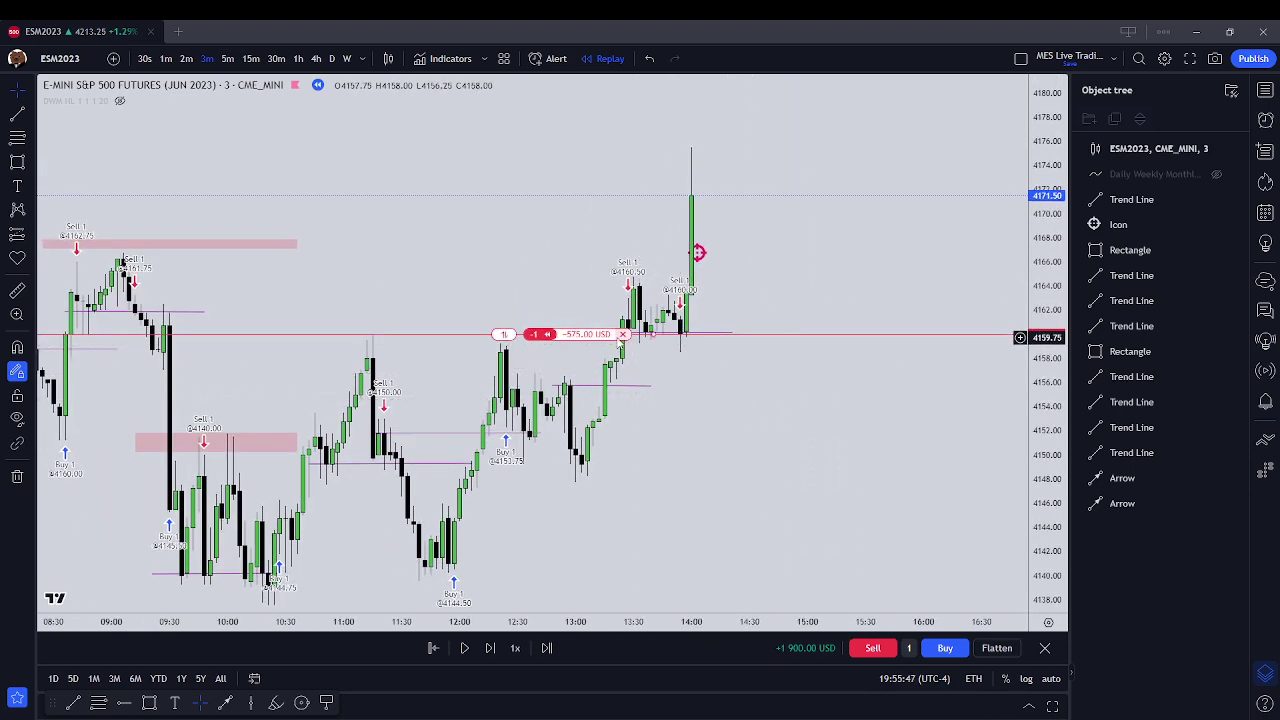
pyautogui.click(622, 334)
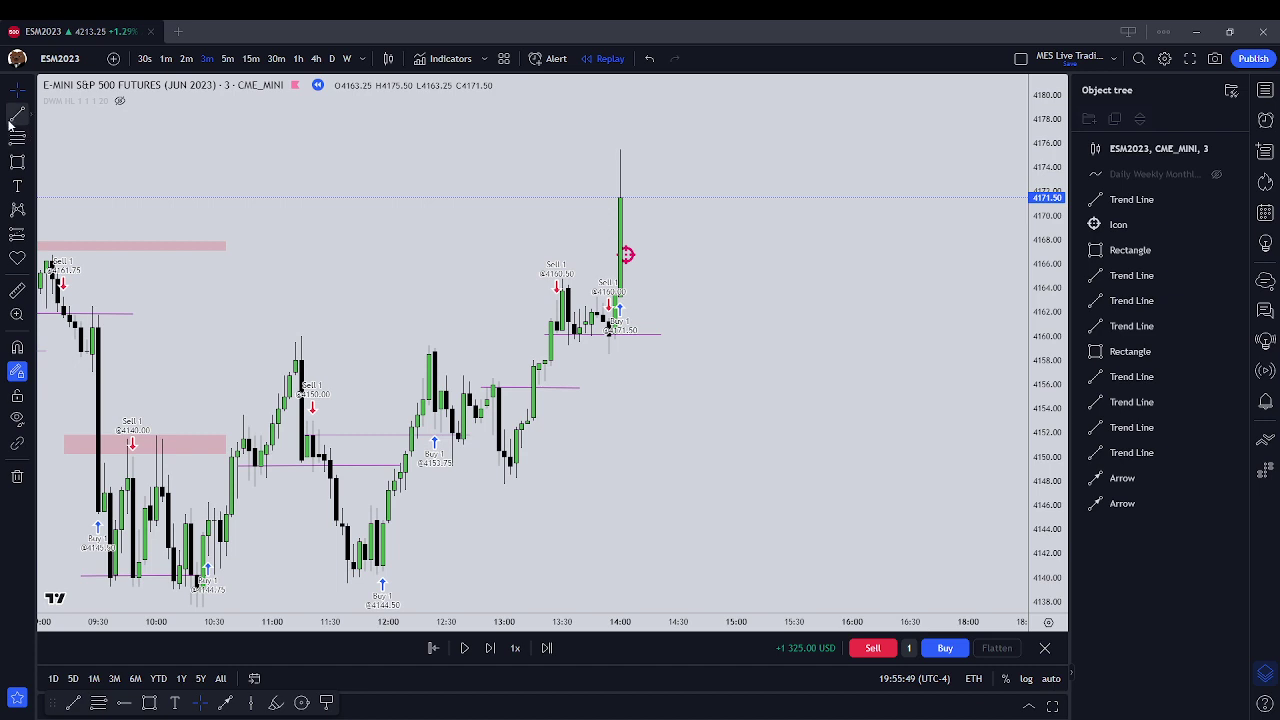
# Move the crosshair target icon to about 4171.25 near 14:18
pyautogui.click(626, 254)
pyautogui.moveTo(626, 254); pyautogui.dragTo(660, 199)
pyautogui.click(777, 270)
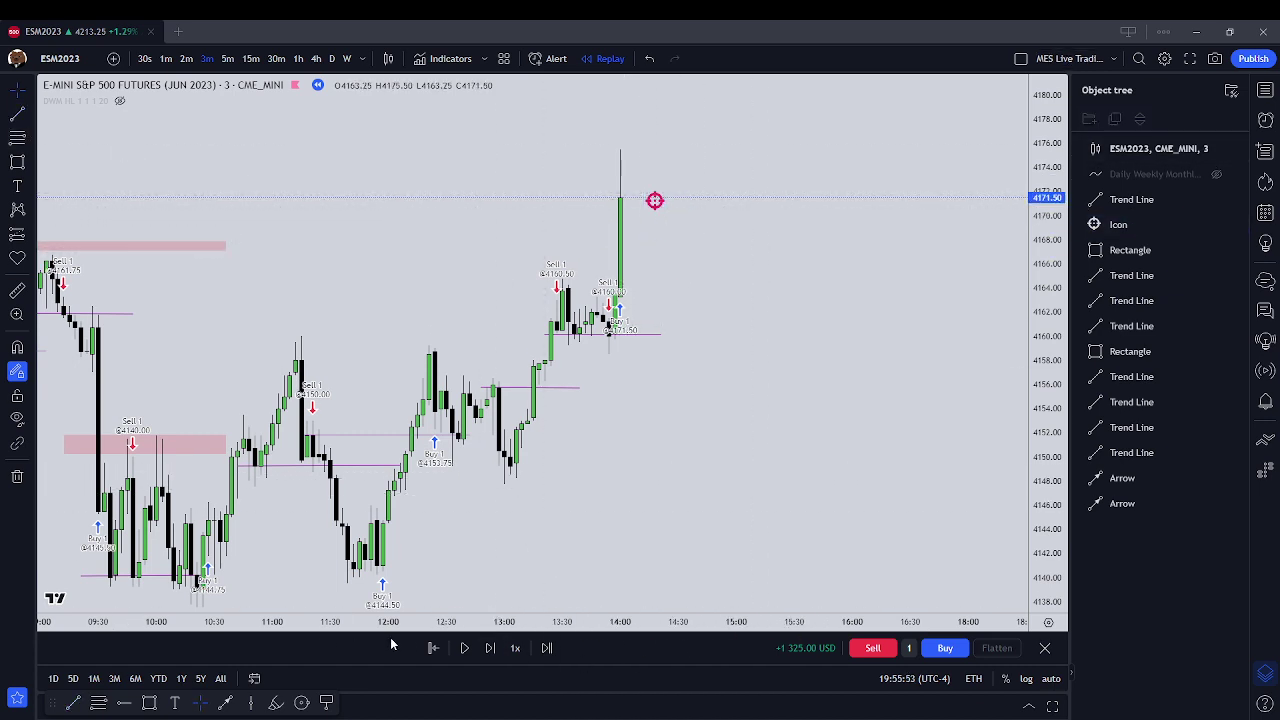
# Draw a horizontal trend line at about 4162.00 from about 13:33 to 14:24, just above the line at the consolidation lows
pyautogui.click(17, 113)
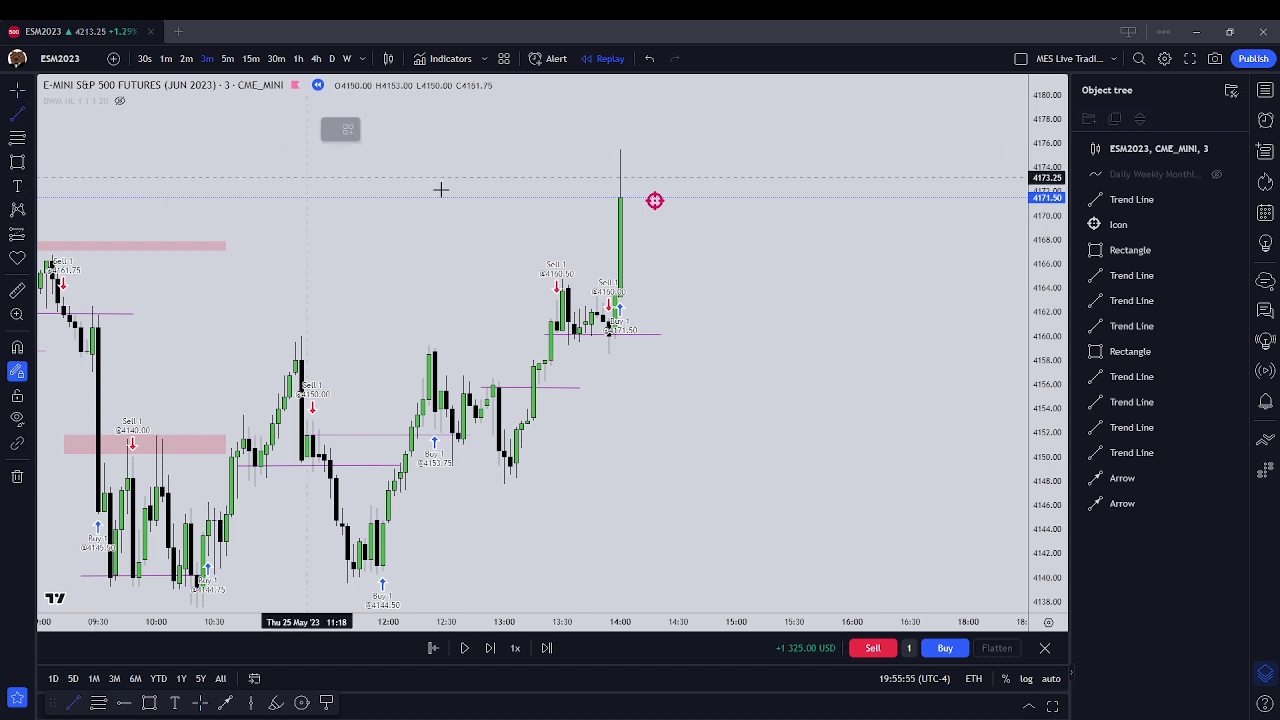
pyautogui.click(569, 311)
pyautogui.click(666, 313)
pyautogui.click(800, 297)
pyautogui.rightClick(712, 327)
pyautogui.click(648, 334)
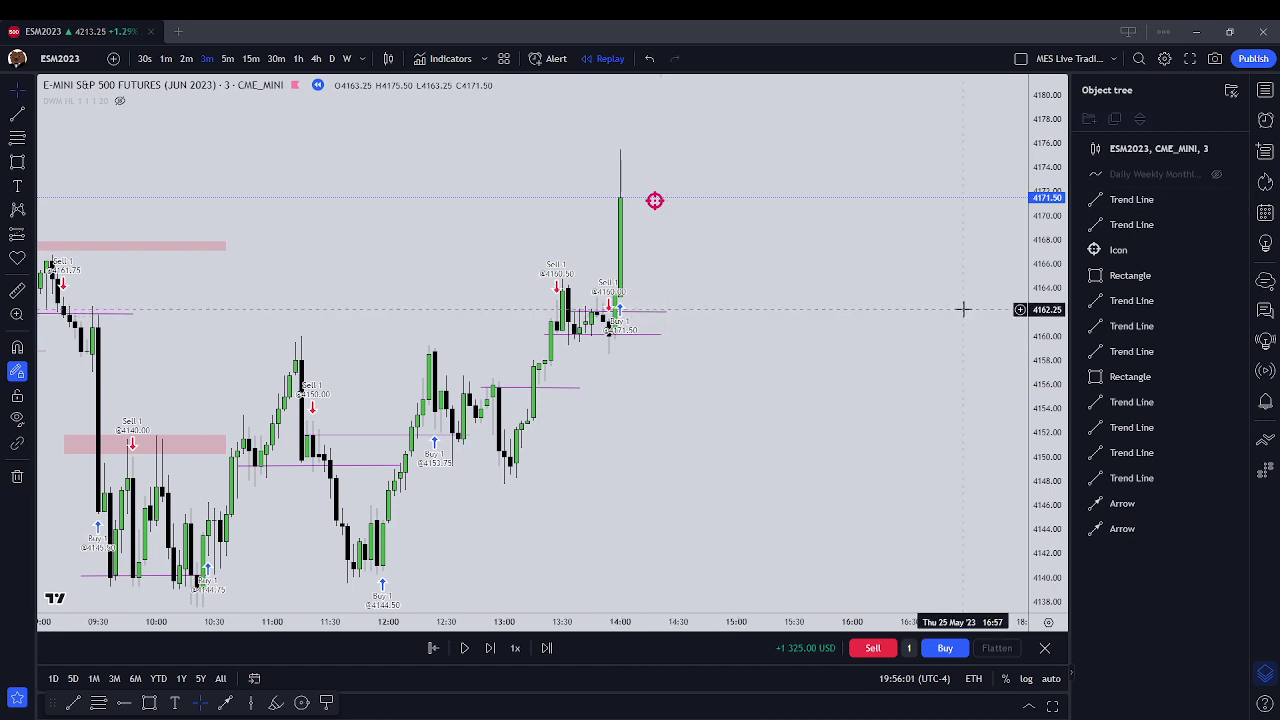
# Review the list of saved chart layouts without loading one
pyautogui.click(1116, 59)
pyautogui.click(1116, 59)
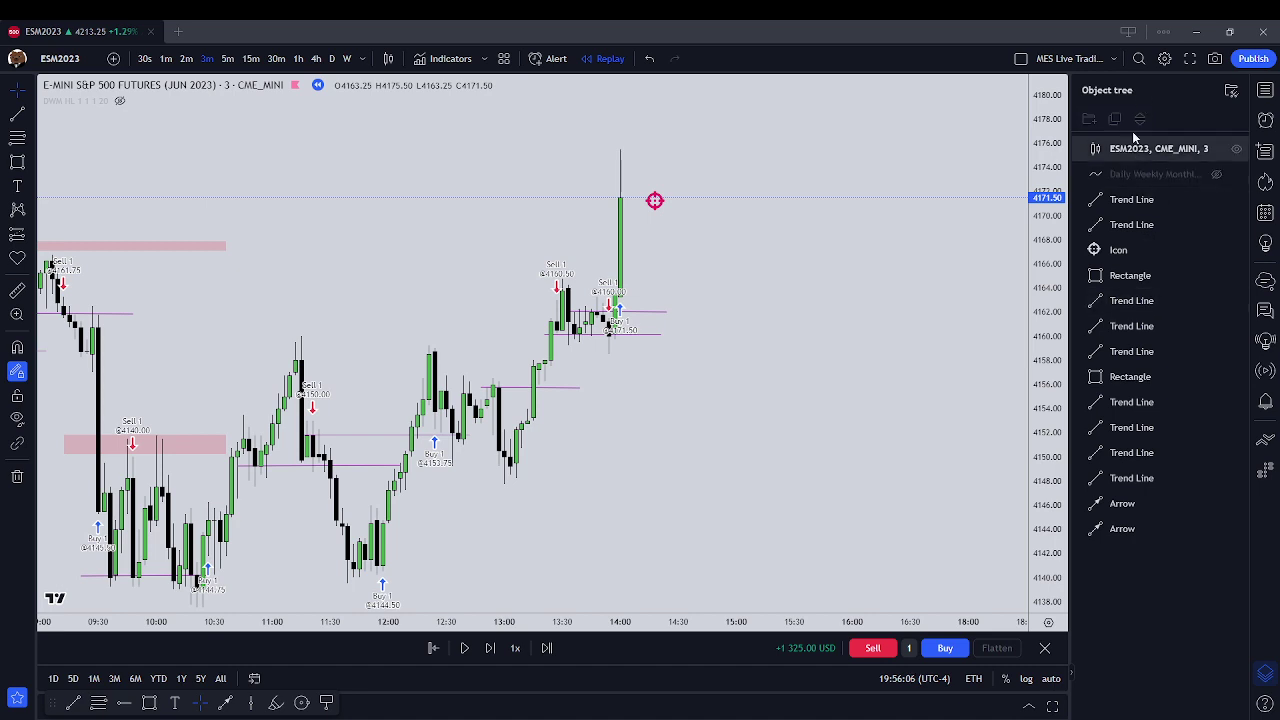
pyautogui.click(1116, 59)
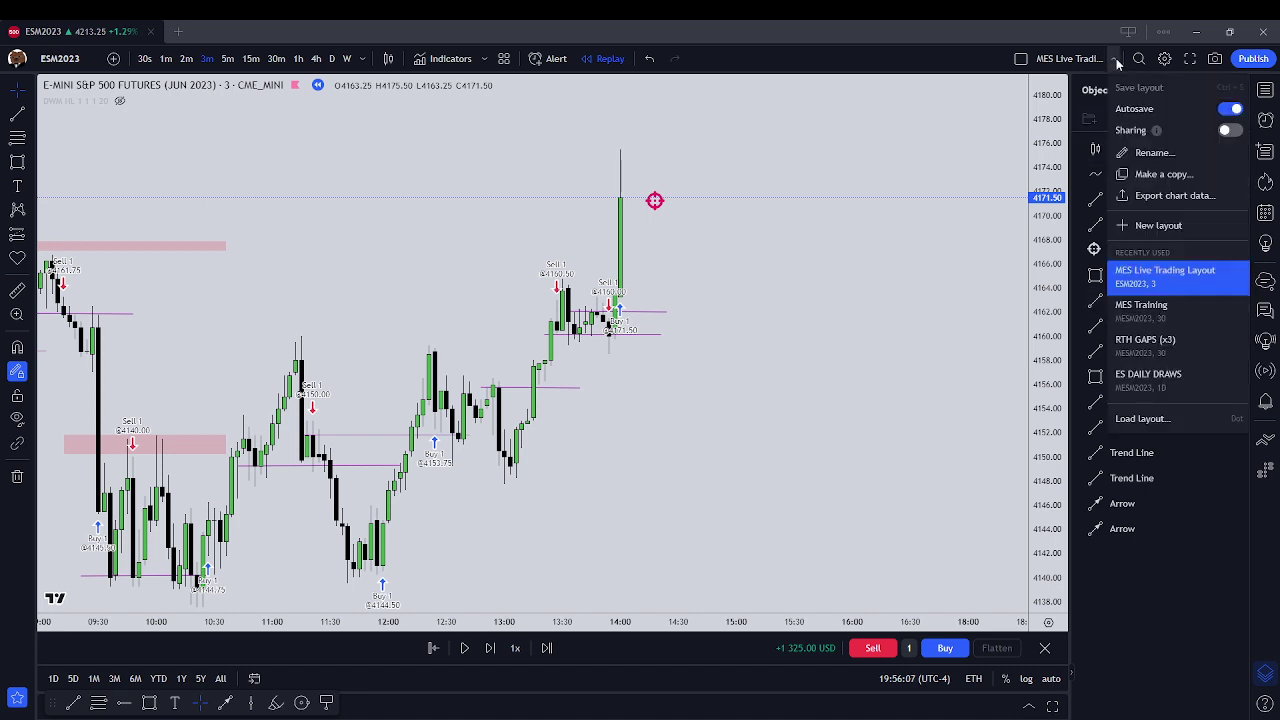
pyautogui.click(1143, 418)
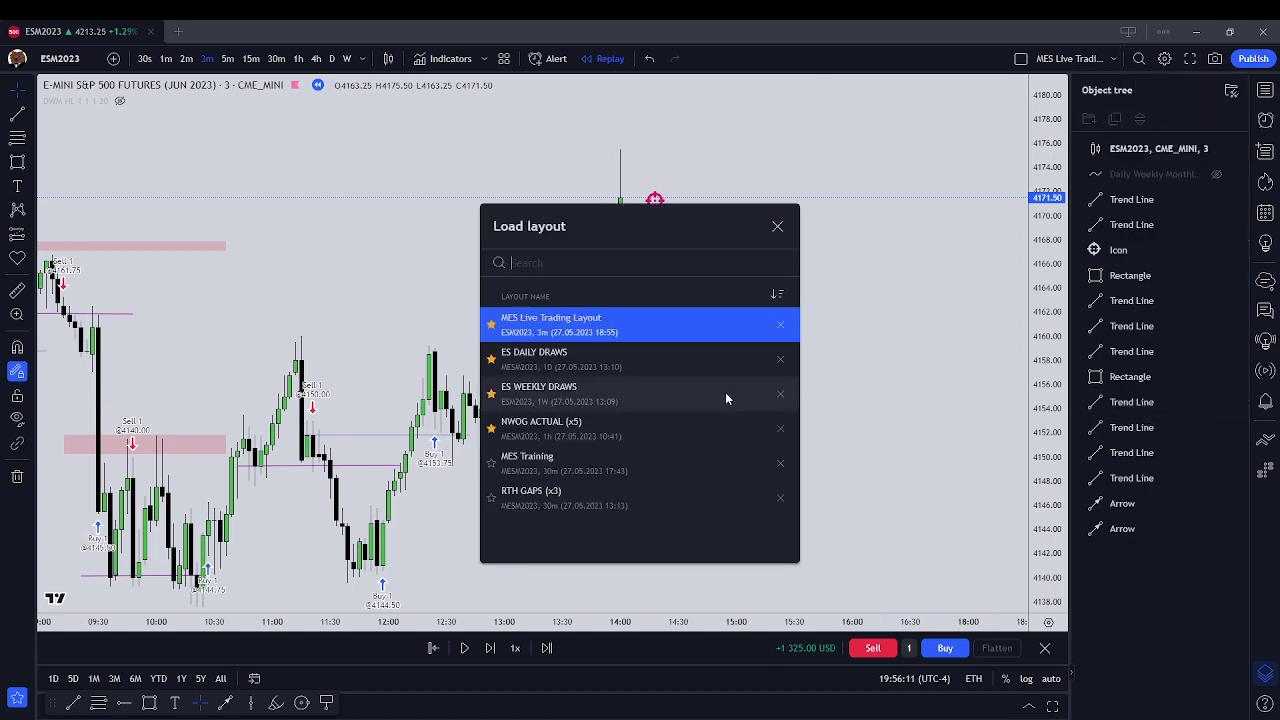
pyautogui.click(778, 226)
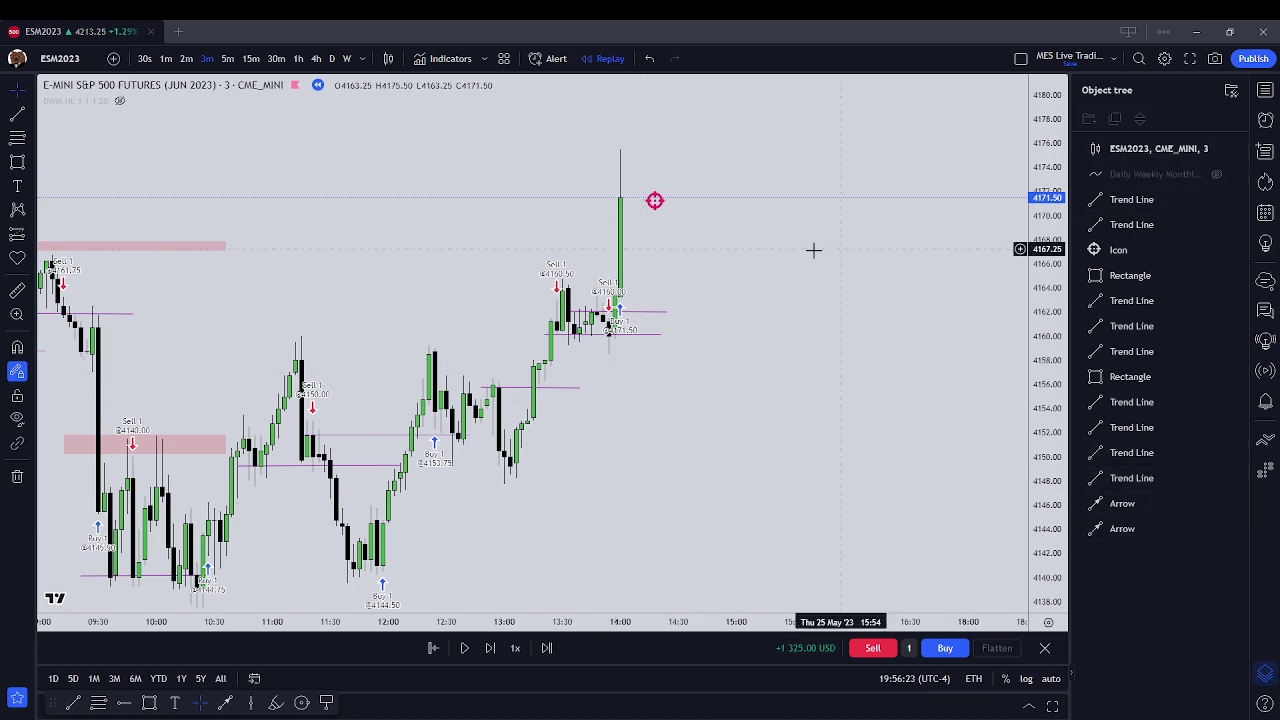
# Remove all drawings from the chart
pyautogui.rightClick(726, 250)
pyautogui.click(863, 500)
pyautogui.moveTo(800, 477); pyautogui.dragTo(797, 520)
pyautogui.scroll(-2, 912, 482)
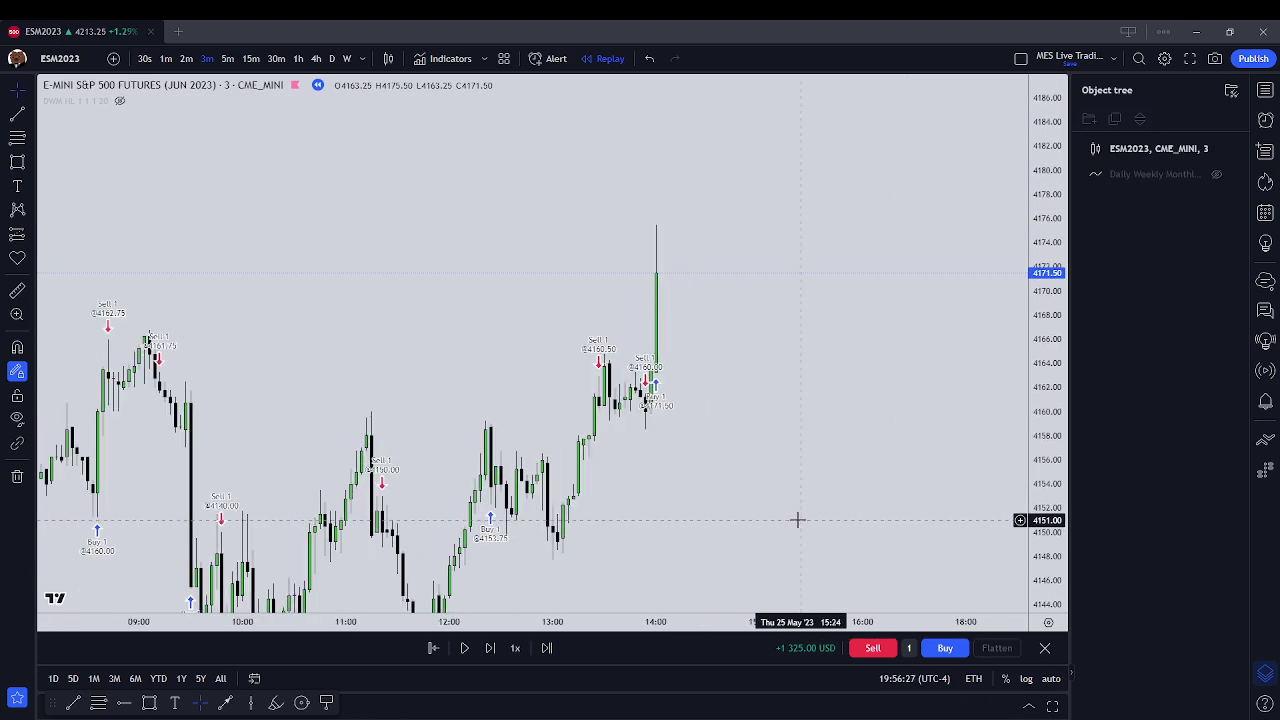
# Advance the replay bar by bar from the 14:00 spike to the 14:30 candle
pyautogui.click(492, 649)
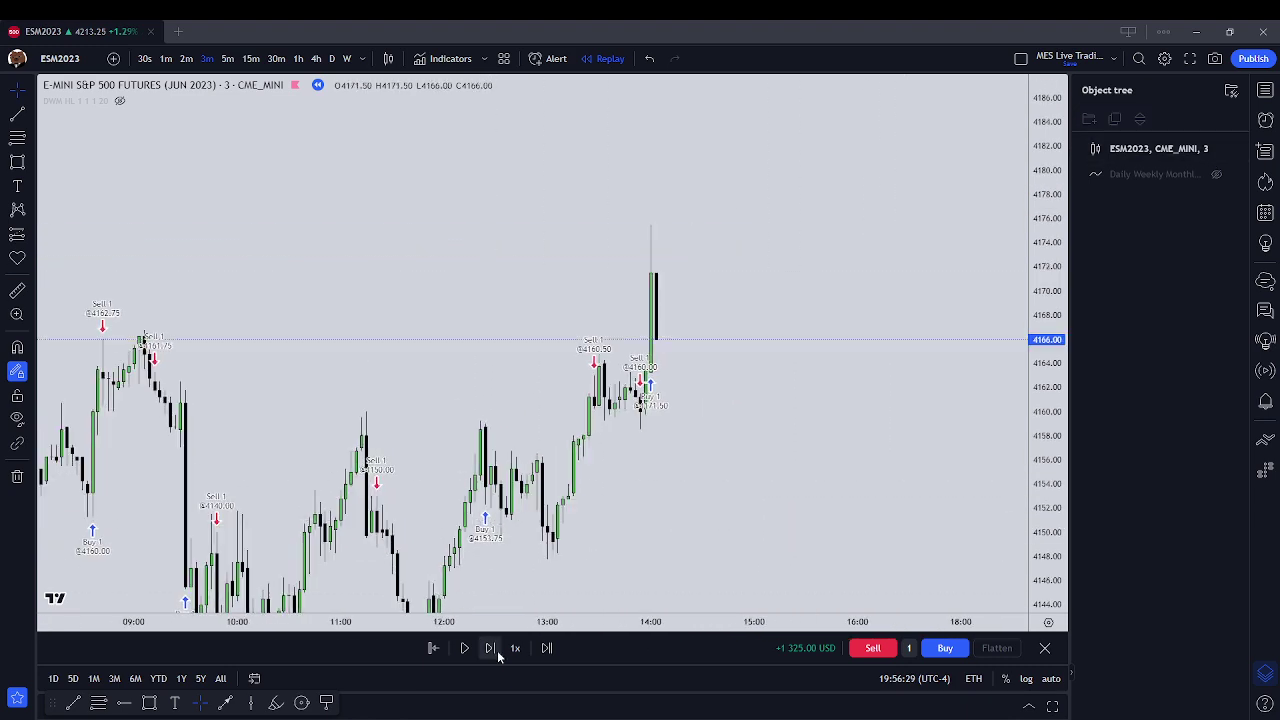
pyautogui.click(492, 649)
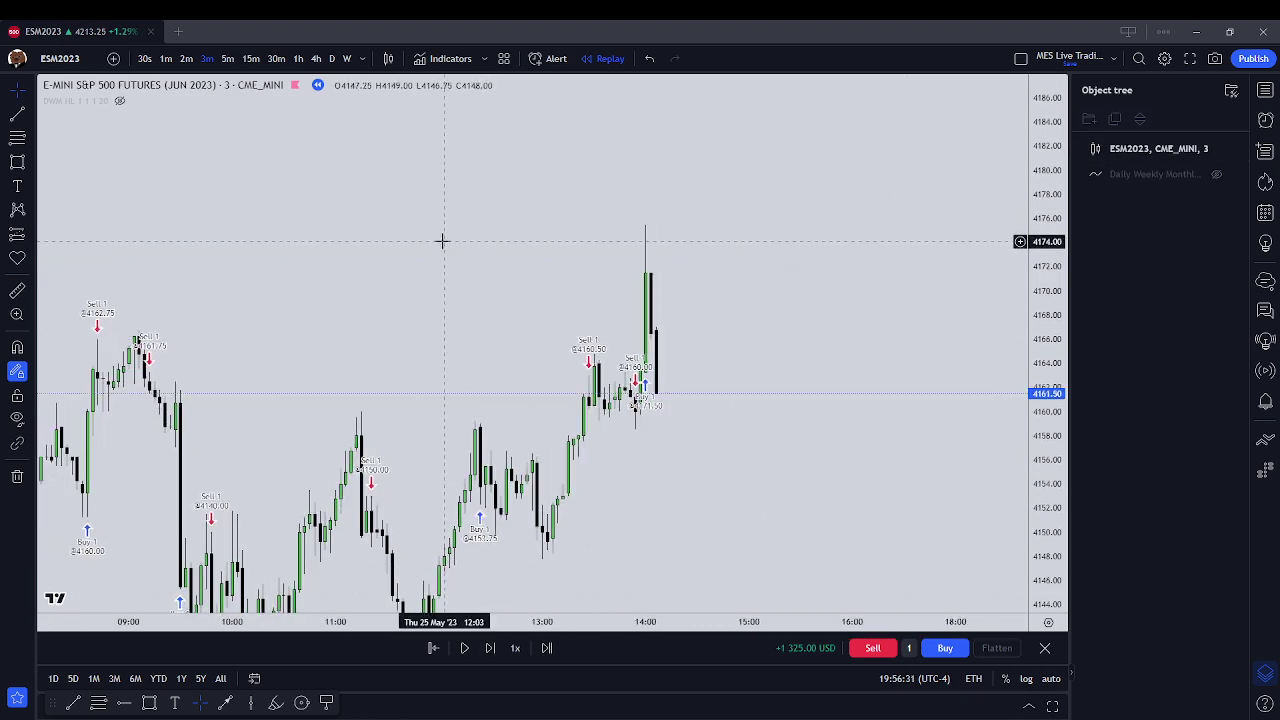
pyautogui.scroll(2, 676, 445)
pyautogui.moveTo(676, 445); pyautogui.dragTo(794, 403)
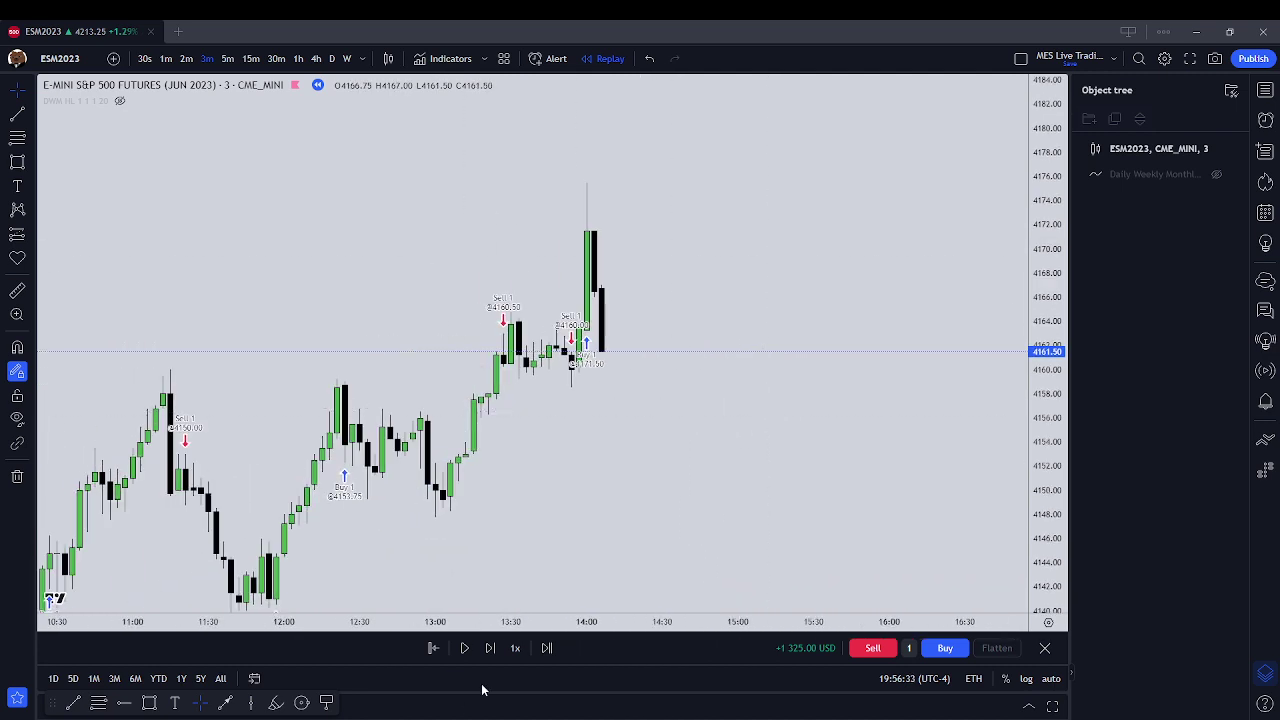
pyautogui.click(492, 649)
pyautogui.click(492, 649)
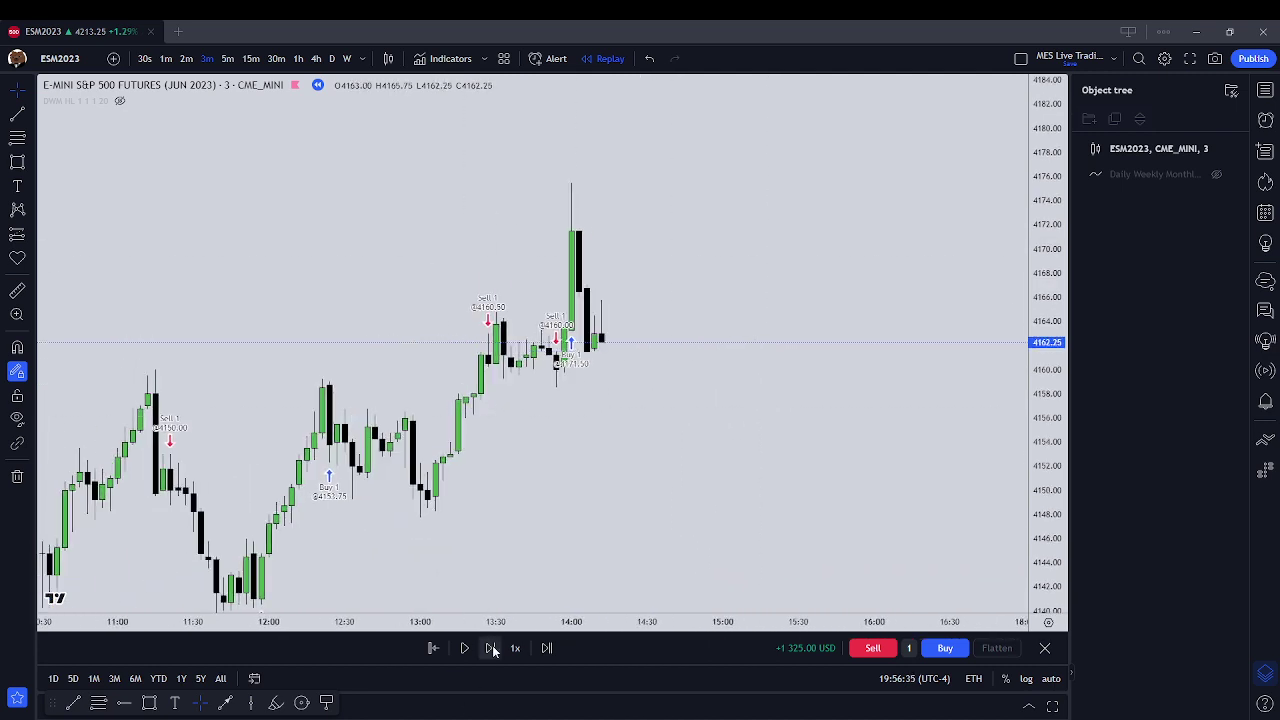
pyautogui.click(492, 649)
pyautogui.click(492, 649)
pyautogui.click(492, 649)
pyautogui.click(492, 649)
pyautogui.click(492, 649)
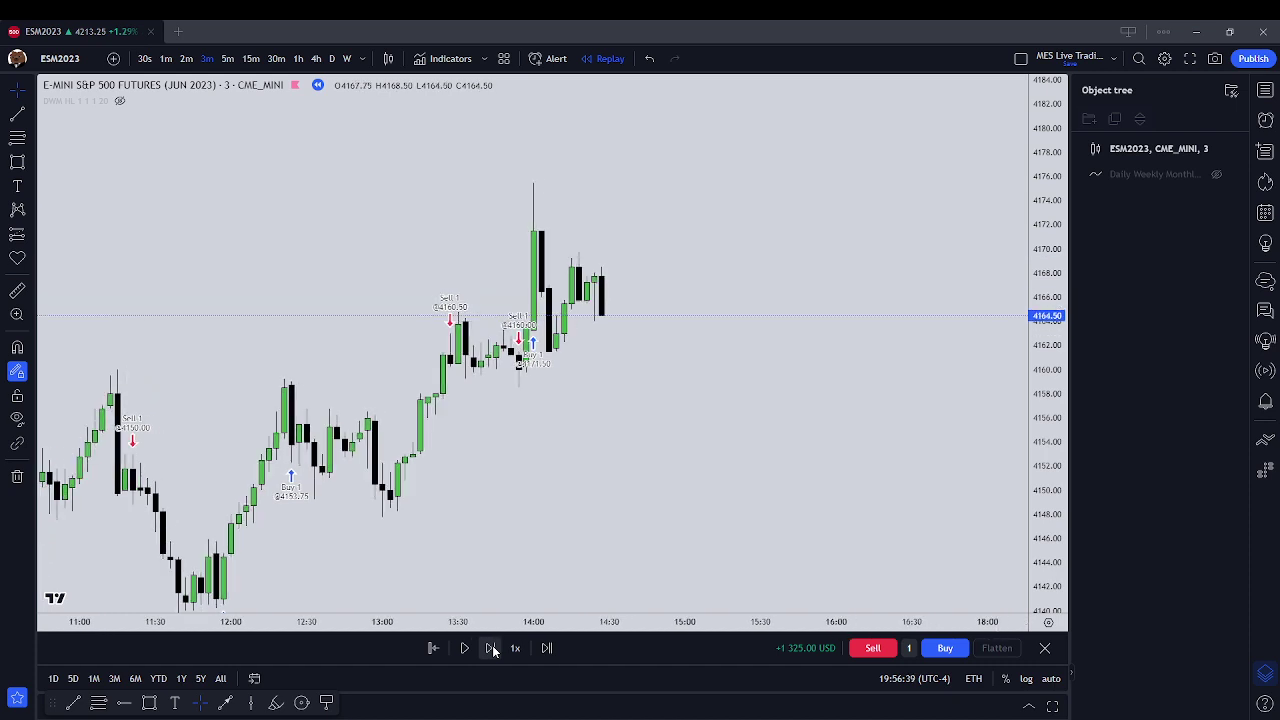
pyautogui.click(492, 649)
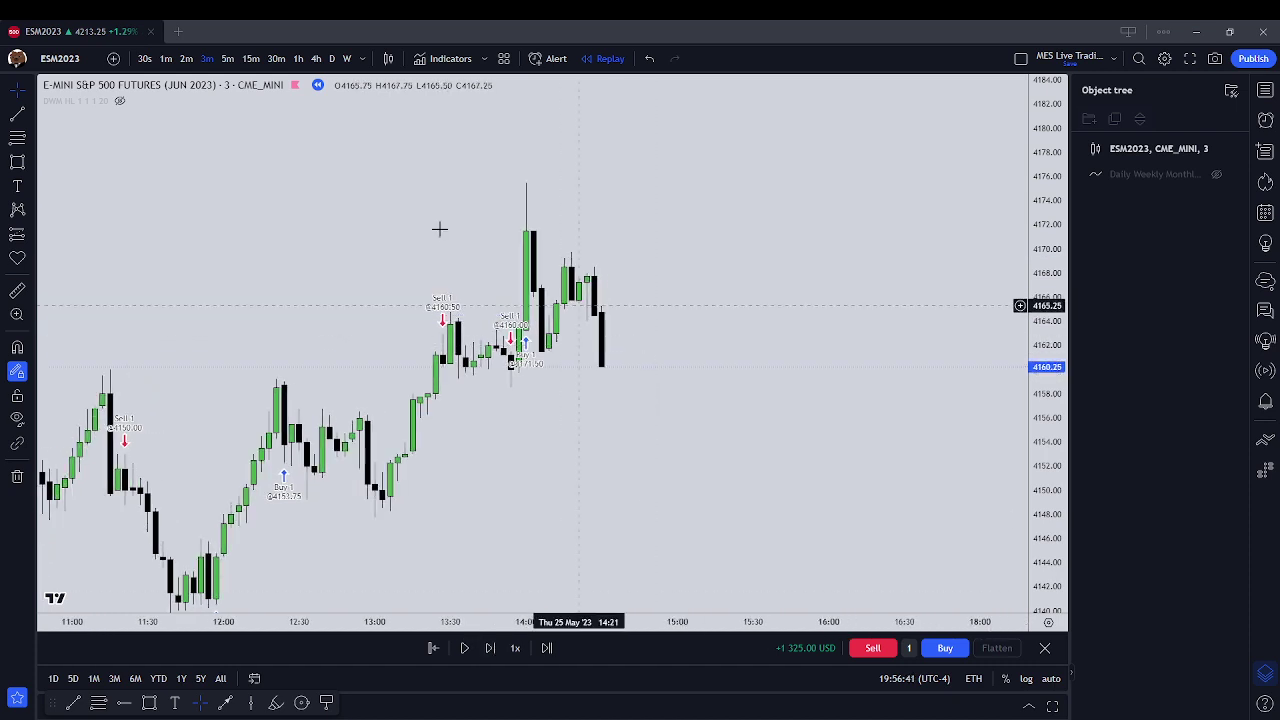
# Draw a horizontal trend line at 4161.75 from 14:00 to 14:42 along the swing low after the spike
pyautogui.click(14, 114)
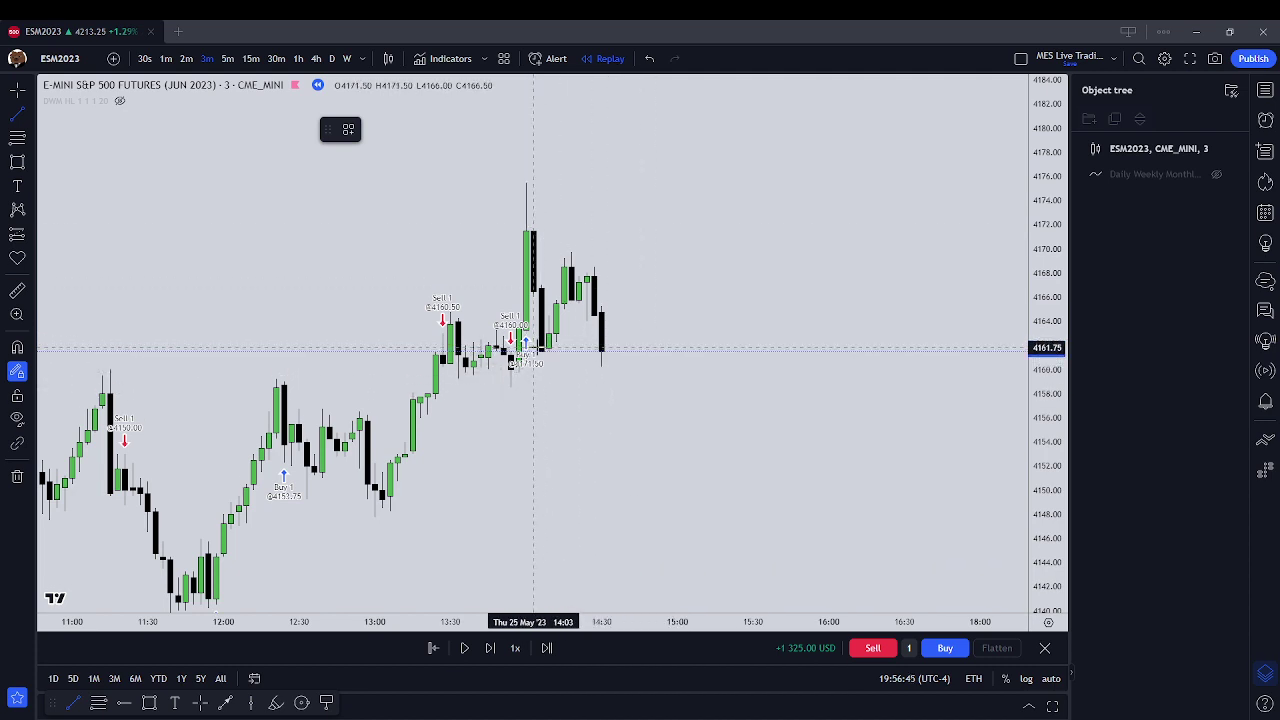
pyautogui.click(526, 349)
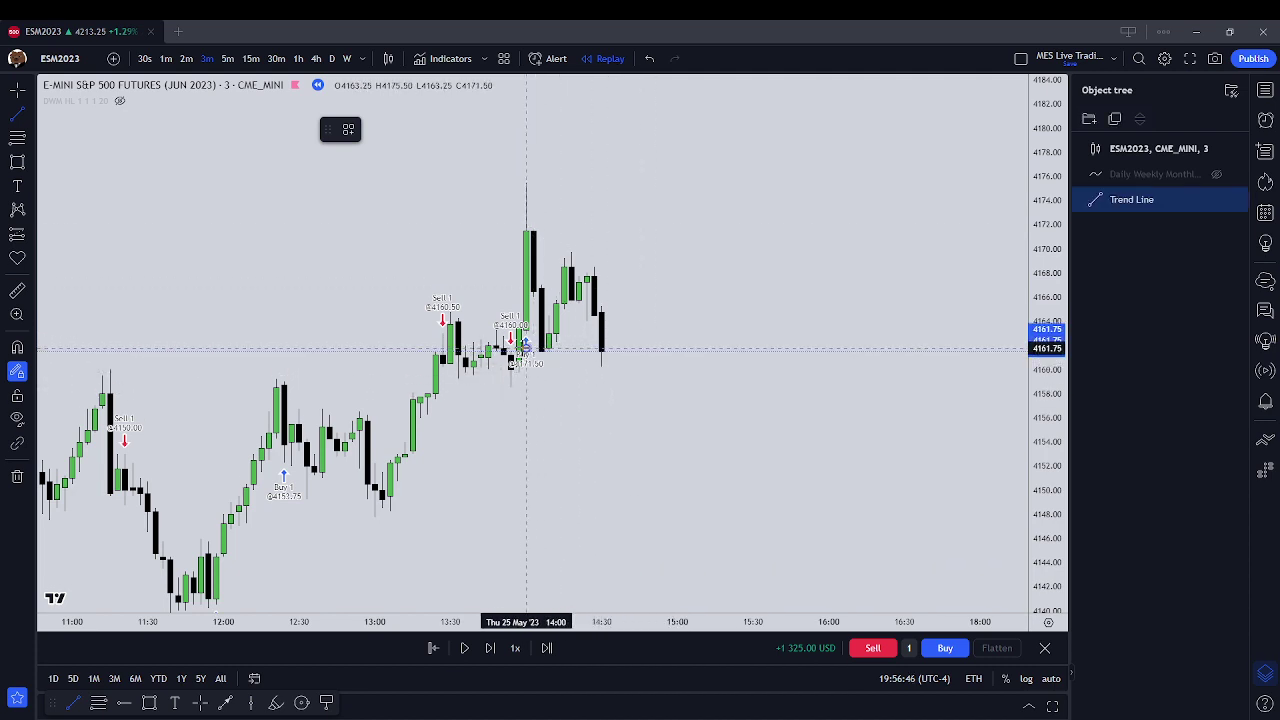
pyautogui.click(647, 348)
pyautogui.click(729, 312)
pyautogui.moveTo(645, 350); pyautogui.dragTo(632, 349)
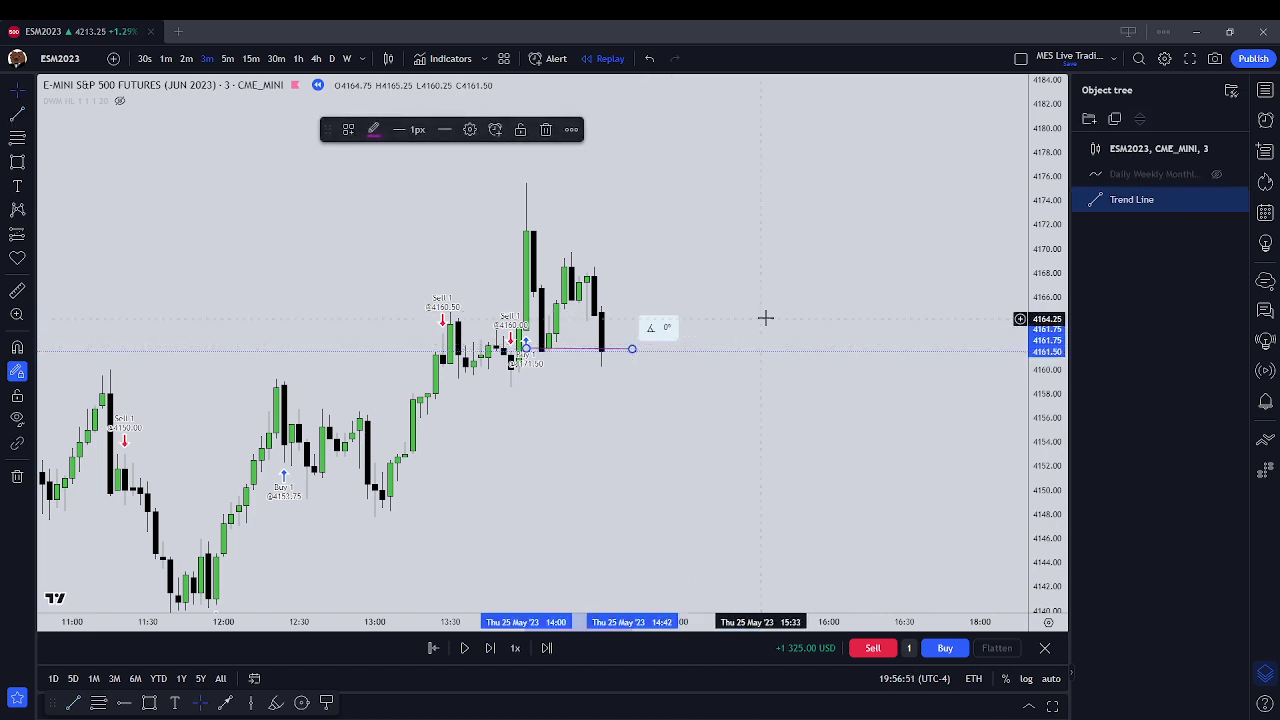
pyautogui.click(765, 318)
# Sell one contract on the break of the line and advance the replay bar by bar to the 15:03 candle while holding the short
pyautogui.click(873, 648)
pyautogui.scroll(-3, 535, 490)
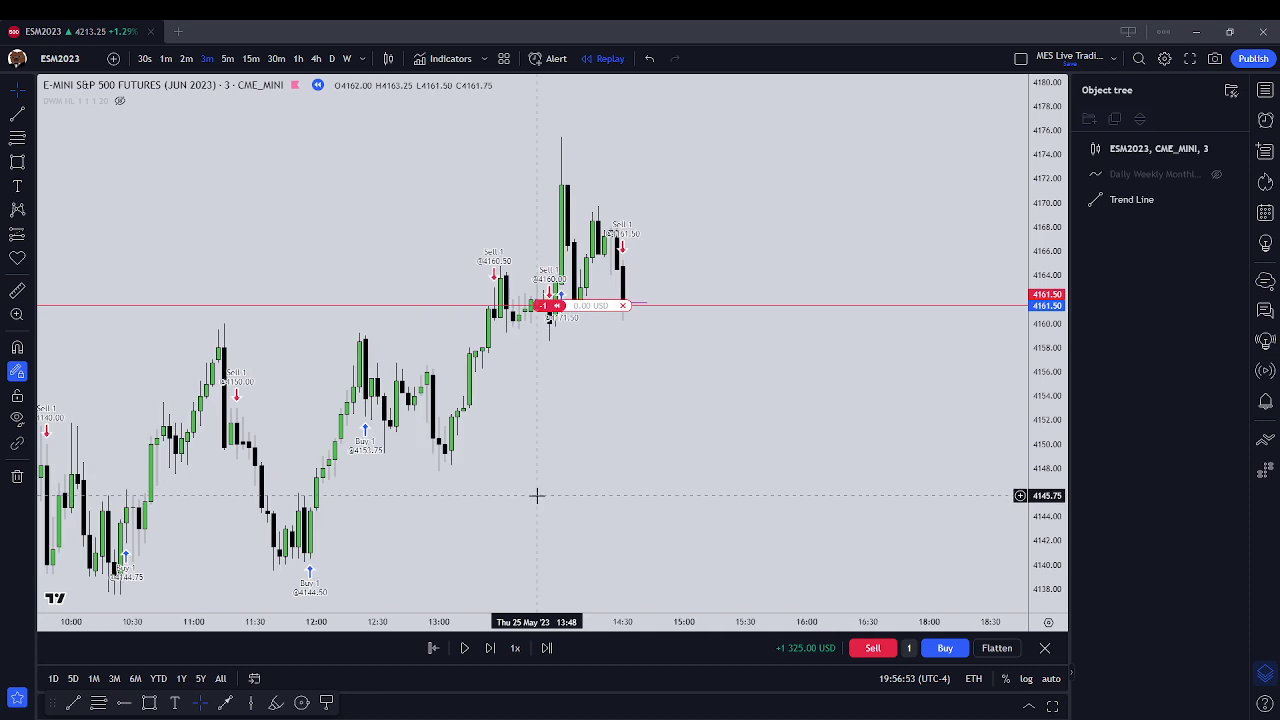
pyautogui.scroll(-2, 536, 495)
pyautogui.click(490, 648)
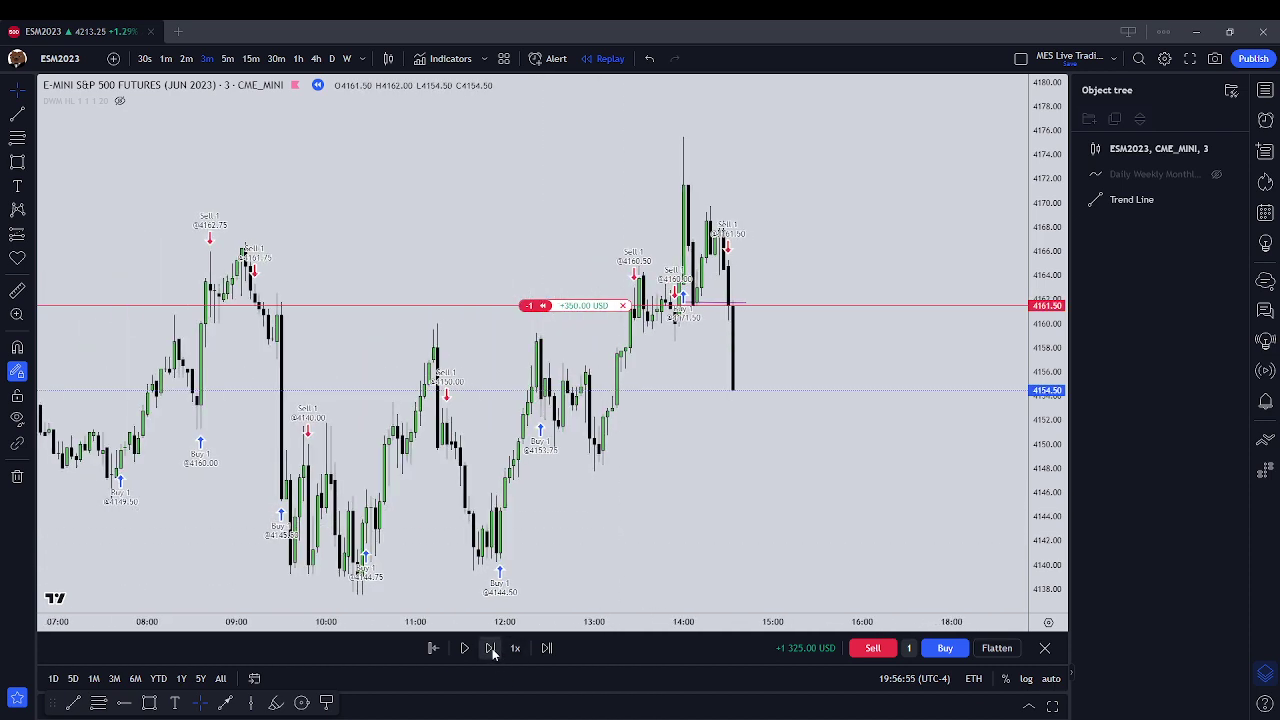
pyautogui.click(491, 649)
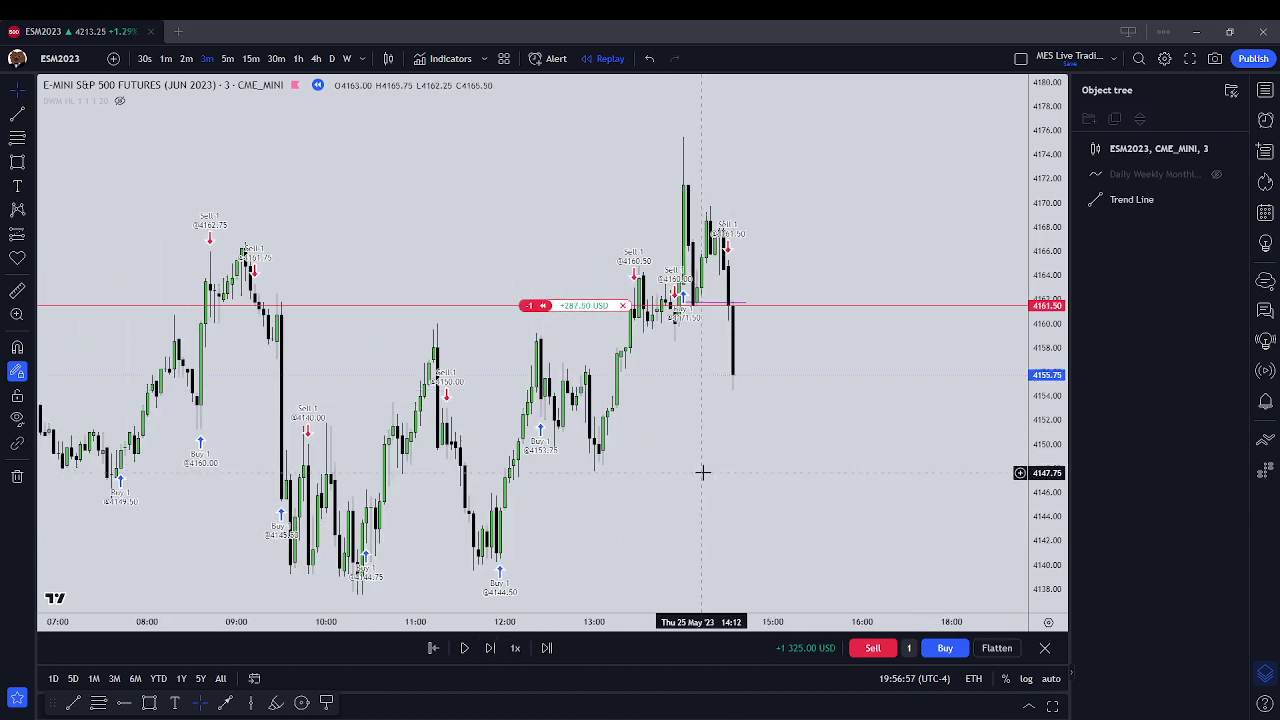
pyautogui.click(490, 649)
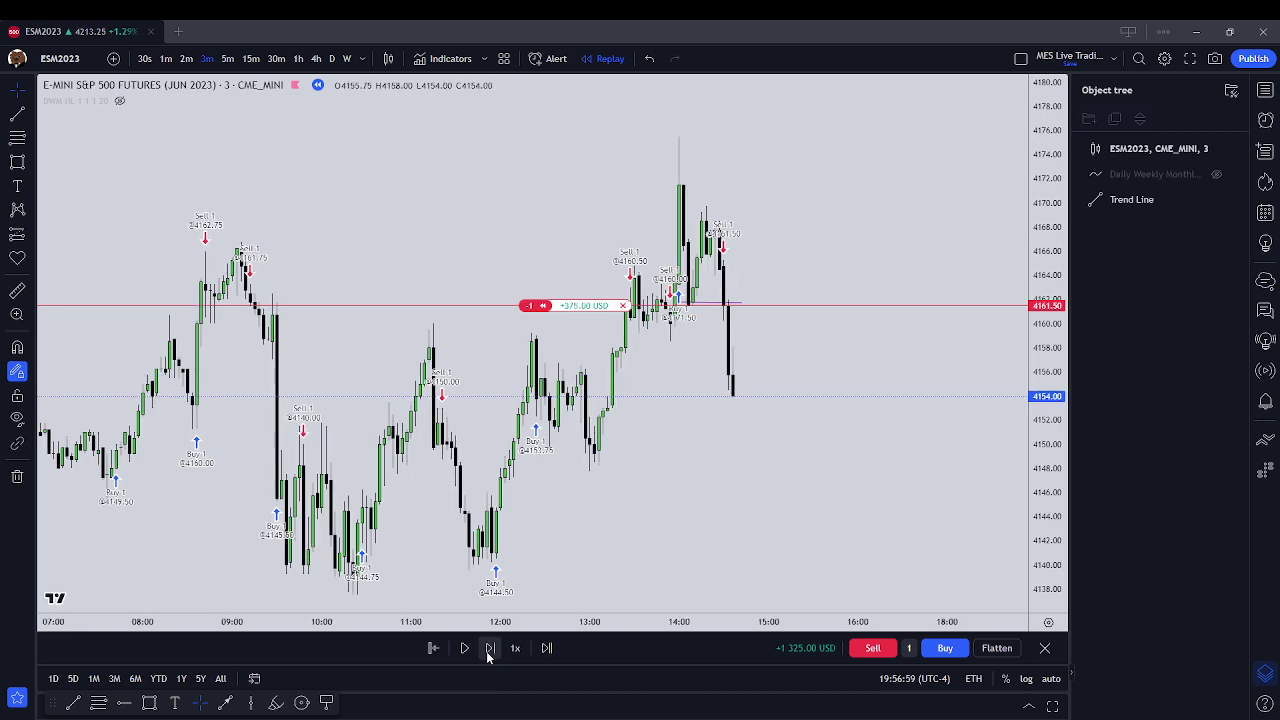
pyautogui.click(490, 649)
pyautogui.click(490, 649)
pyautogui.click(490, 649)
pyautogui.click(490, 649)
pyautogui.click(490, 649)
pyautogui.click(490, 649)
pyautogui.click(490, 649)
pyautogui.click(490, 649)
pyautogui.click(490, 649)
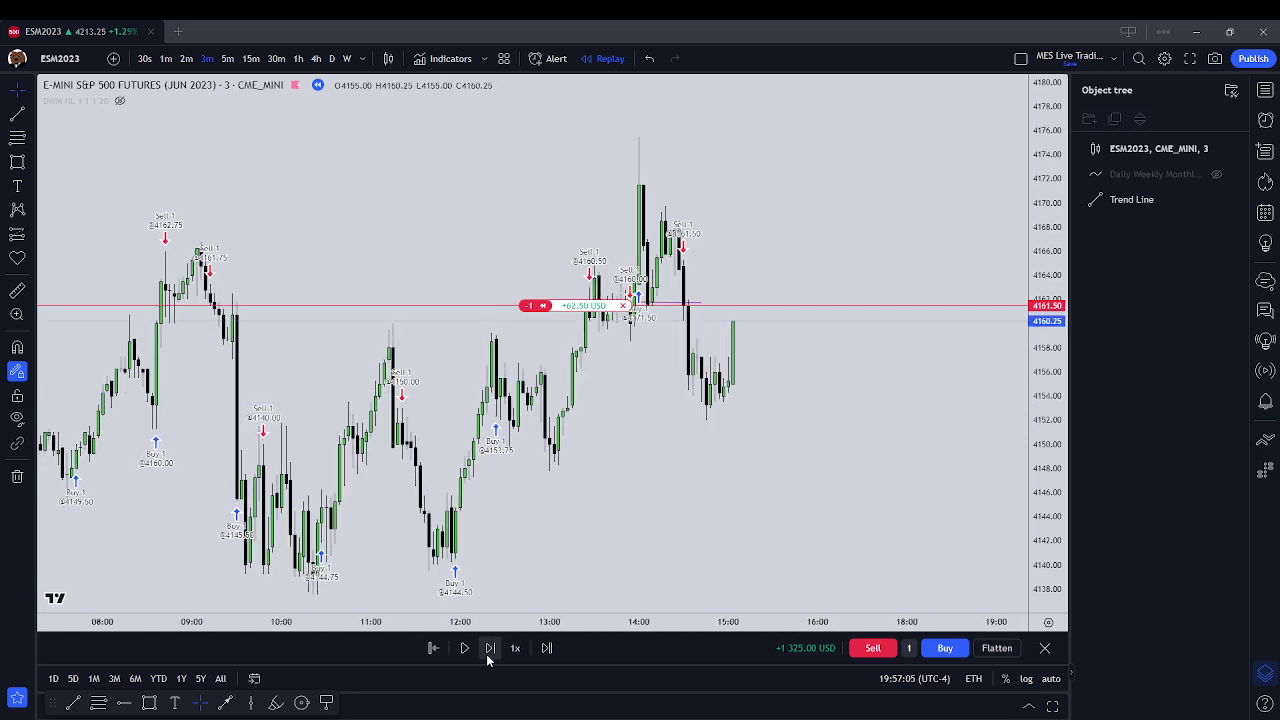
pyautogui.click(490, 649)
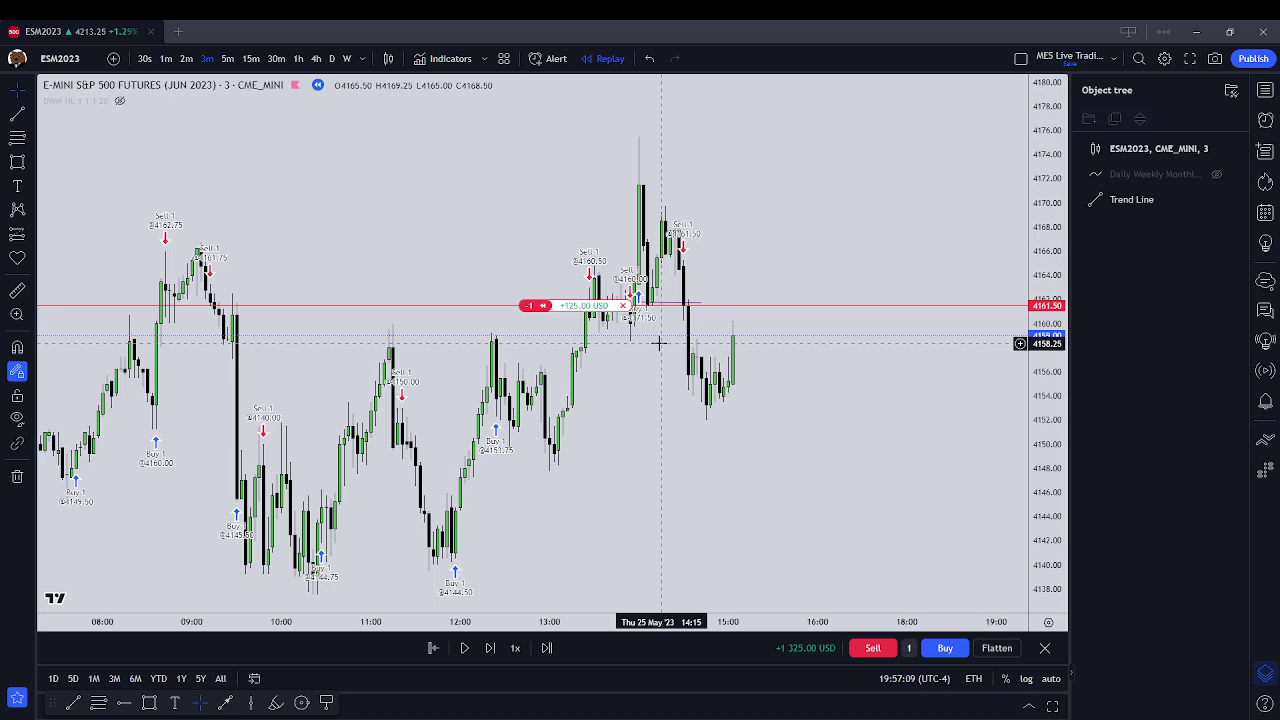
# Close the short position and advance the replay bar by bar to the 15:24 candle
pyautogui.click(623, 305)
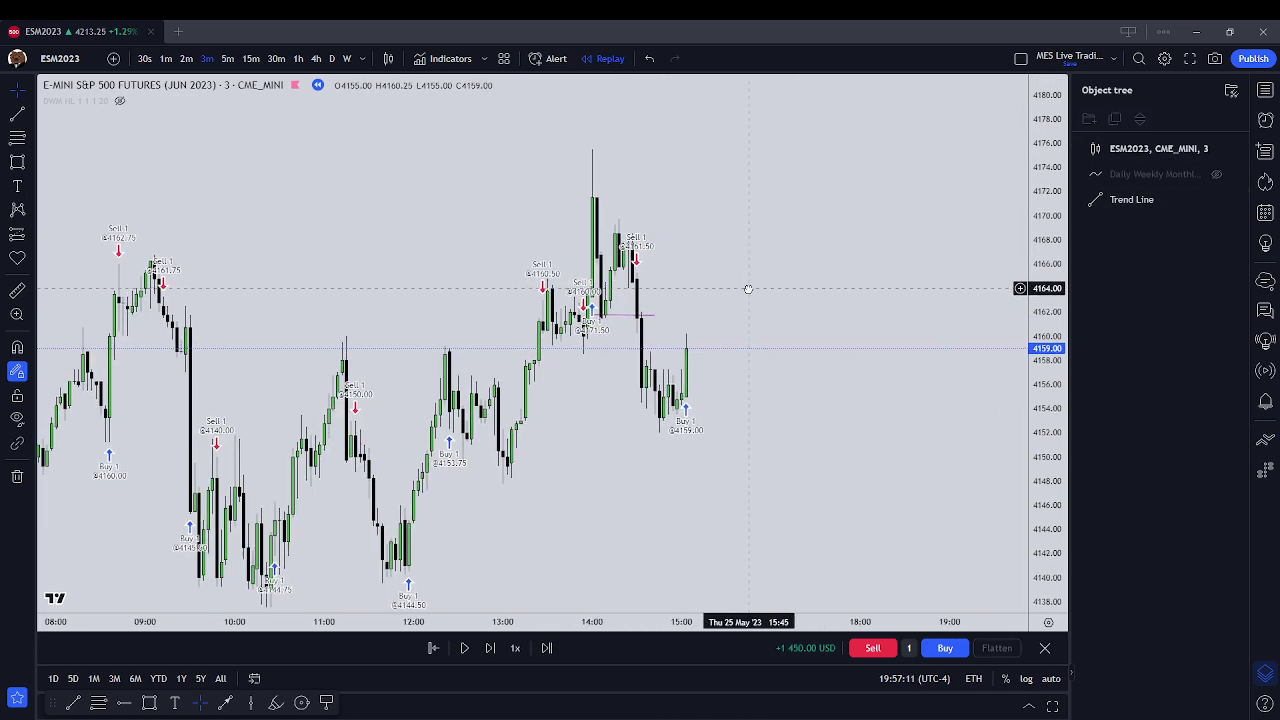
pyautogui.click(500, 649)
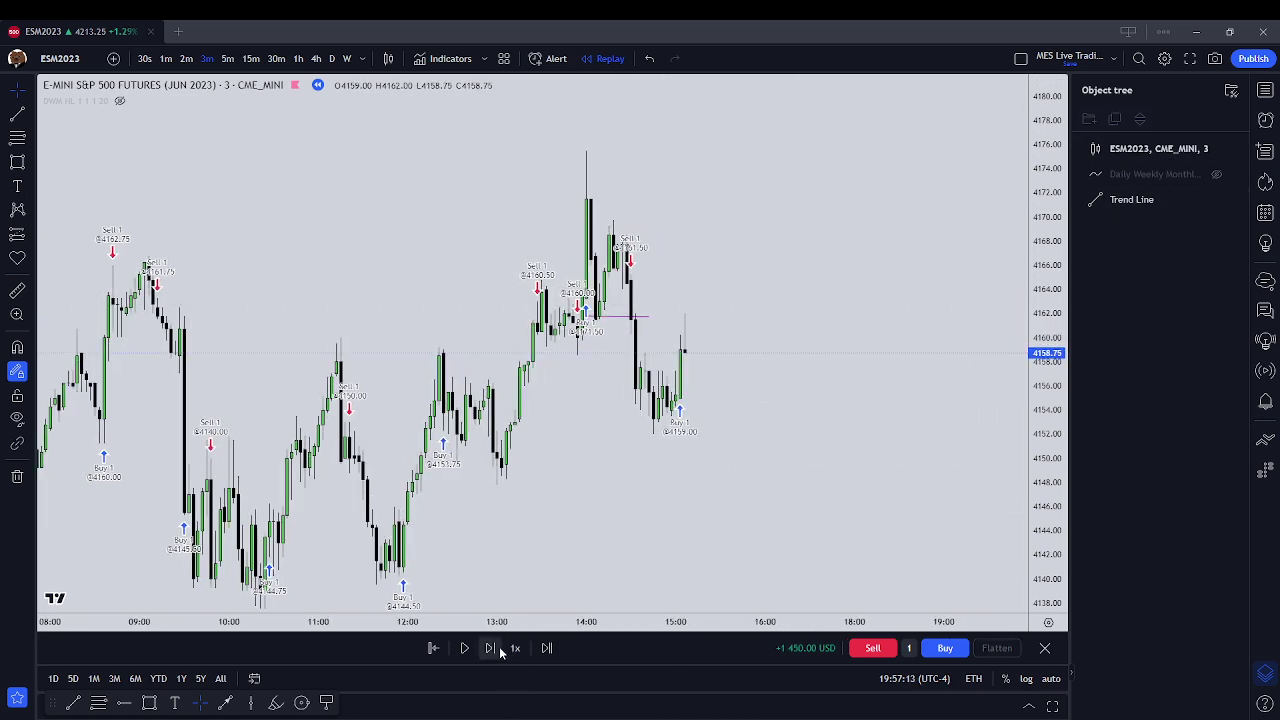
pyautogui.click(500, 649)
pyautogui.click(500, 649)
pyautogui.click(500, 649)
pyautogui.click(500, 649)
pyautogui.click(500, 649)
pyautogui.click(500, 649)
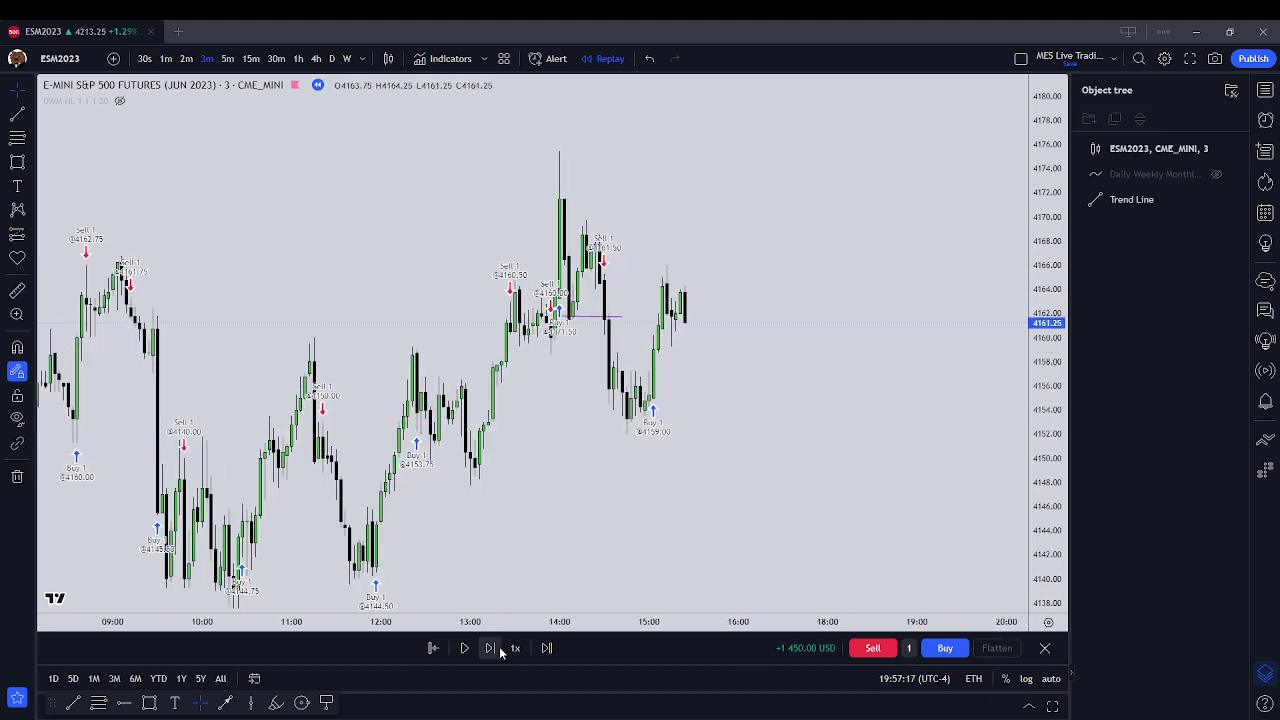
# Advance the replay to the 15:27 candle and draw a near-horizontal trend line at about 4164.50 from 15:00 to 15:39 along the swing high
pyautogui.click(501, 650)
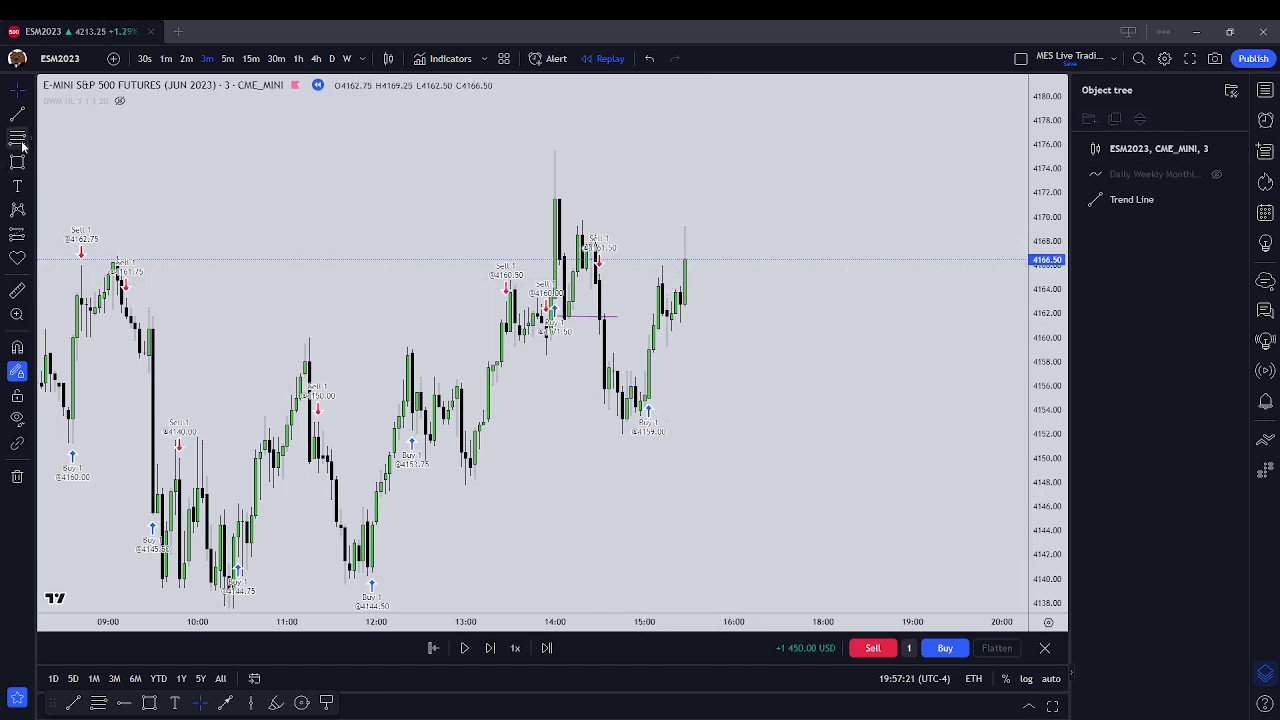
pyautogui.hotkey('alt', 't')
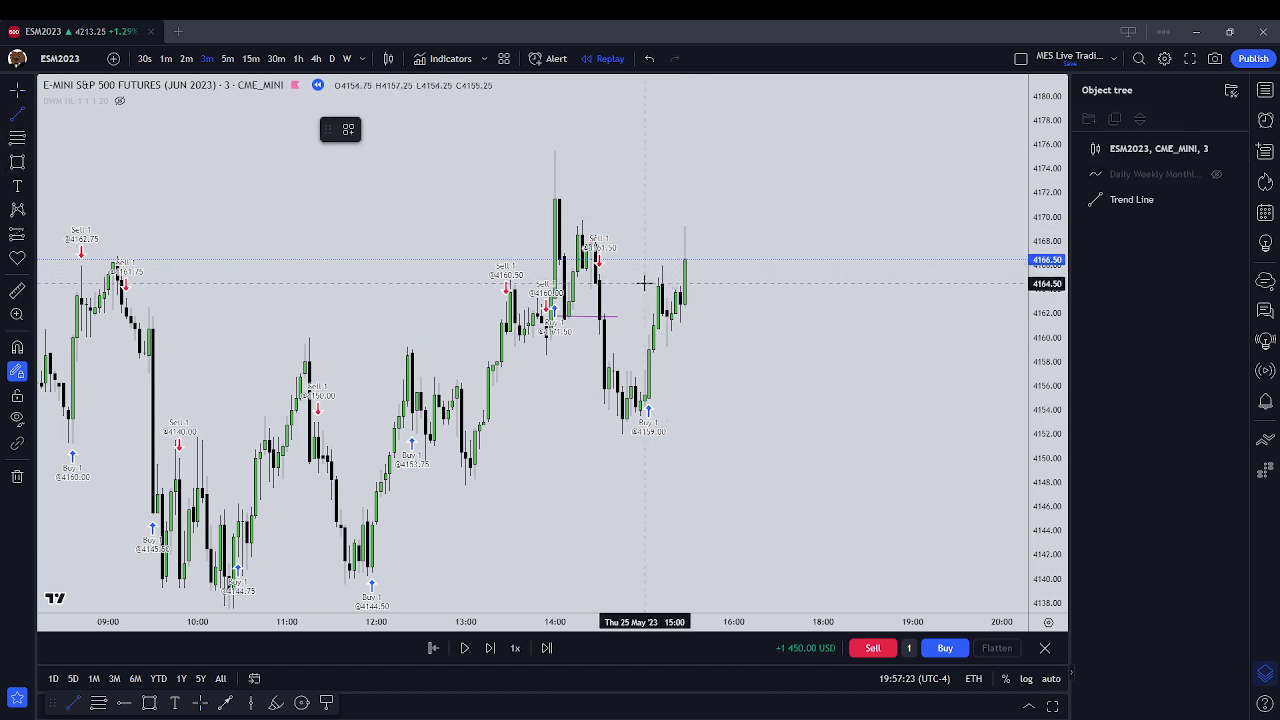
pyautogui.click(645, 284)
pyautogui.click(702, 282)
pyautogui.click(781, 265)
pyautogui.moveTo(671, 286); pyautogui.dragTo(675, 279)
pyautogui.click(711, 137)
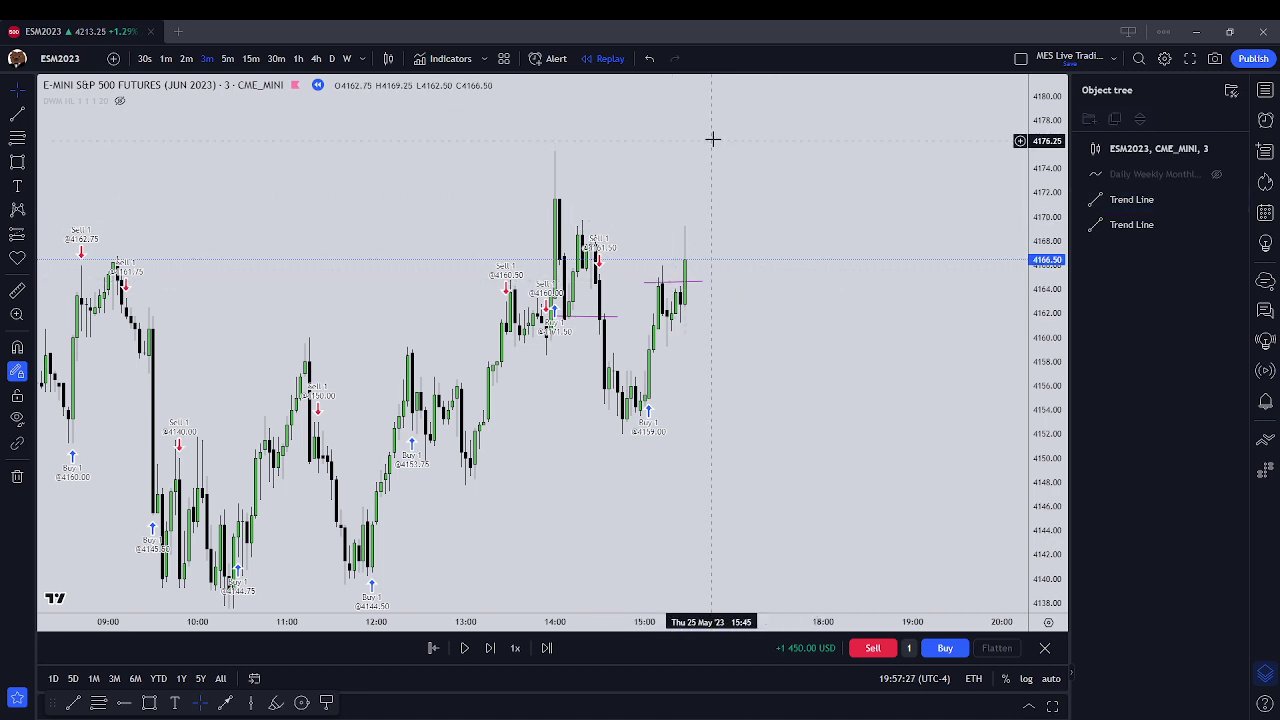
# Place a target icon at about 4176.25, just ahead of the latest candle and level with the 14:00 spike high
pyautogui.click(33, 213)
pyautogui.click(31, 259)
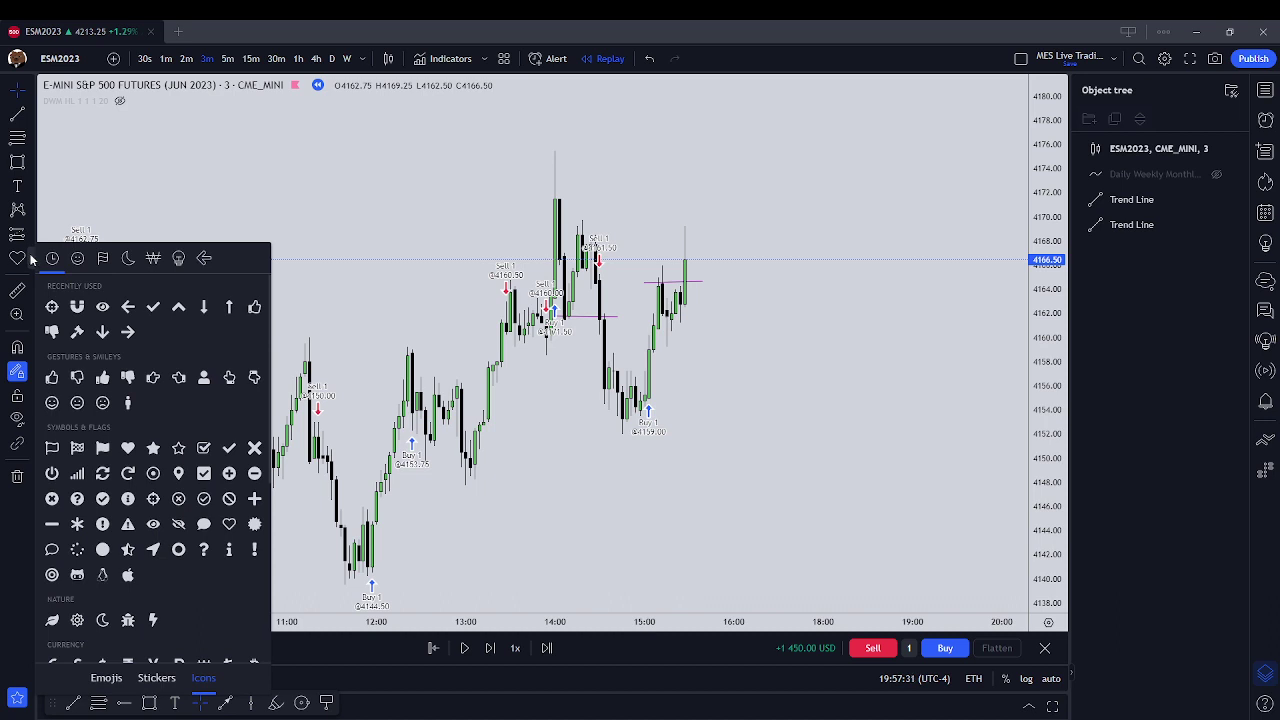
pyautogui.click(52, 306)
pyautogui.click(706, 142)
pyautogui.click(710, 217)
pyautogui.click(707, 142)
pyautogui.click(757, 229)
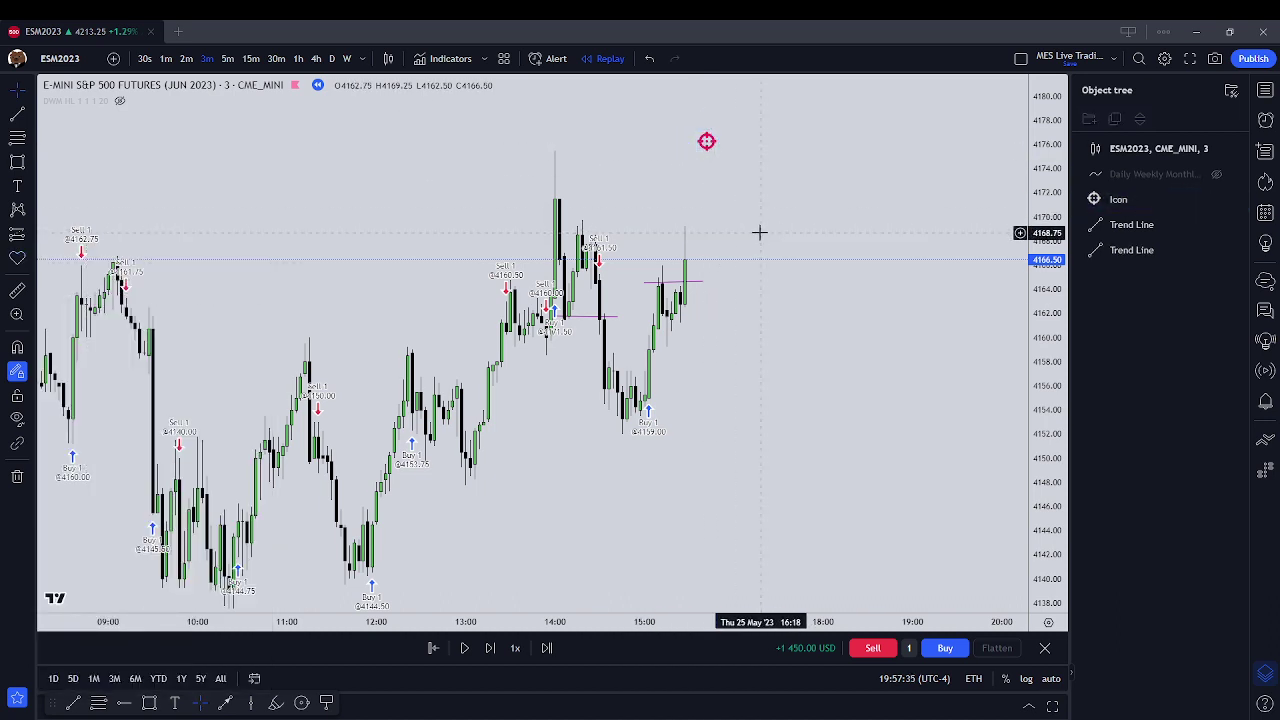
# Buy one contract on the break of the line and advance the replay bar by bar to the 15:48 candle while holding the long
pyautogui.click(945, 650)
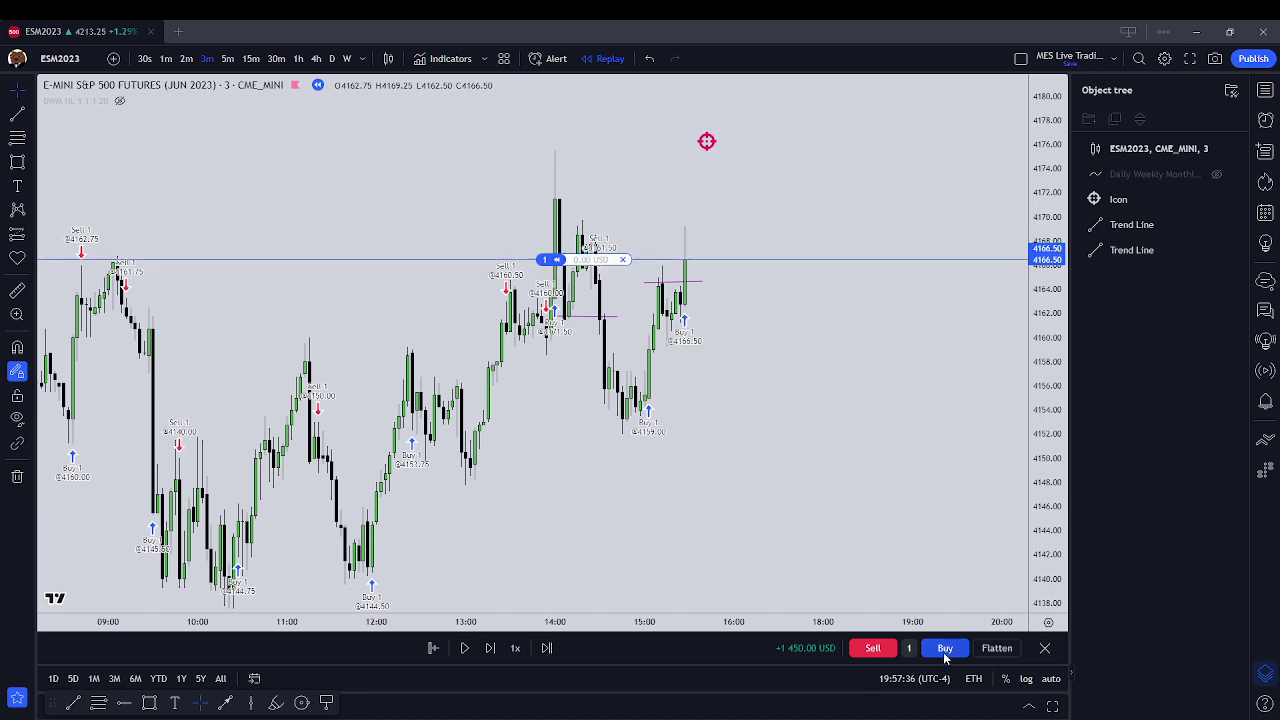
pyautogui.click(491, 653)
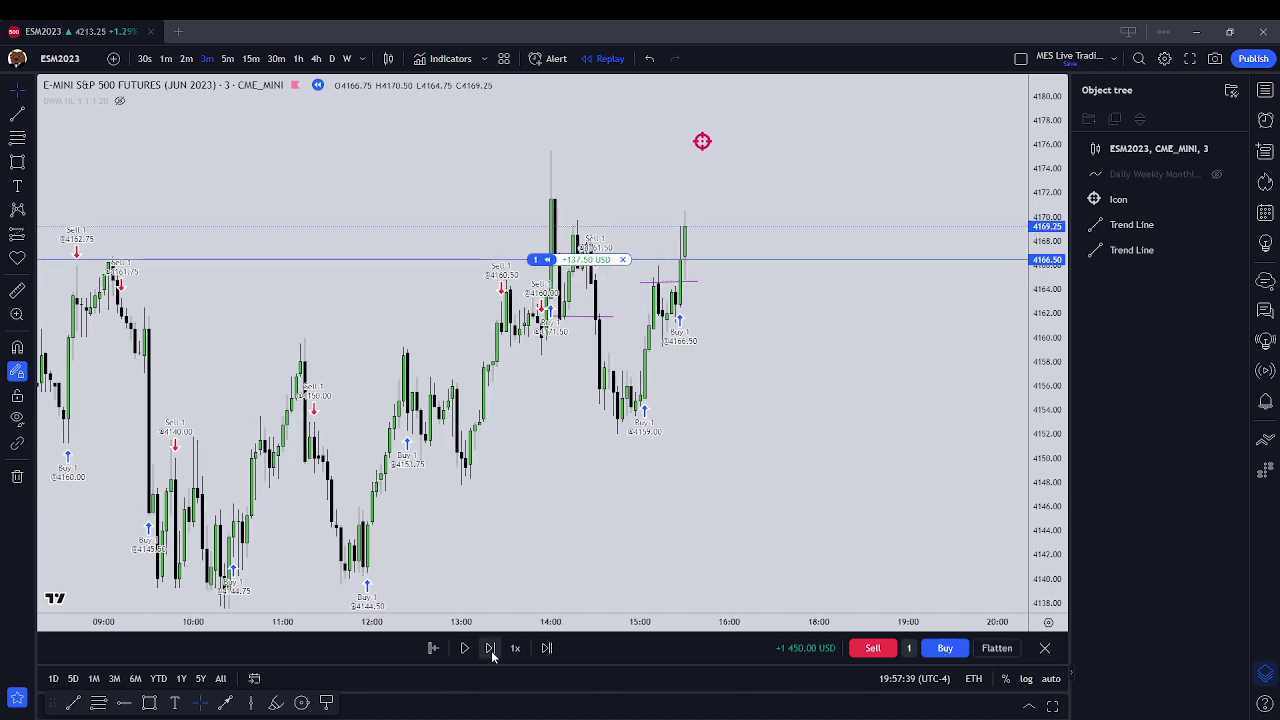
pyautogui.click(491, 653)
pyautogui.click(491, 649)
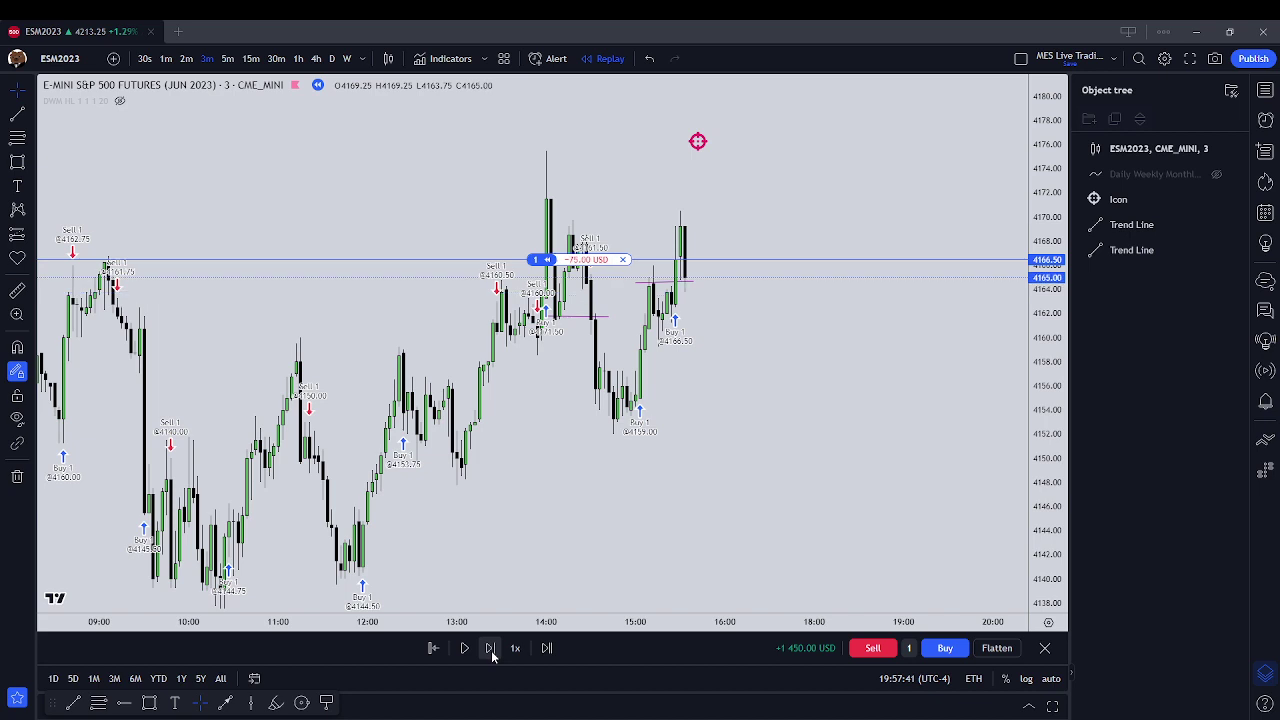
pyautogui.click(491, 649)
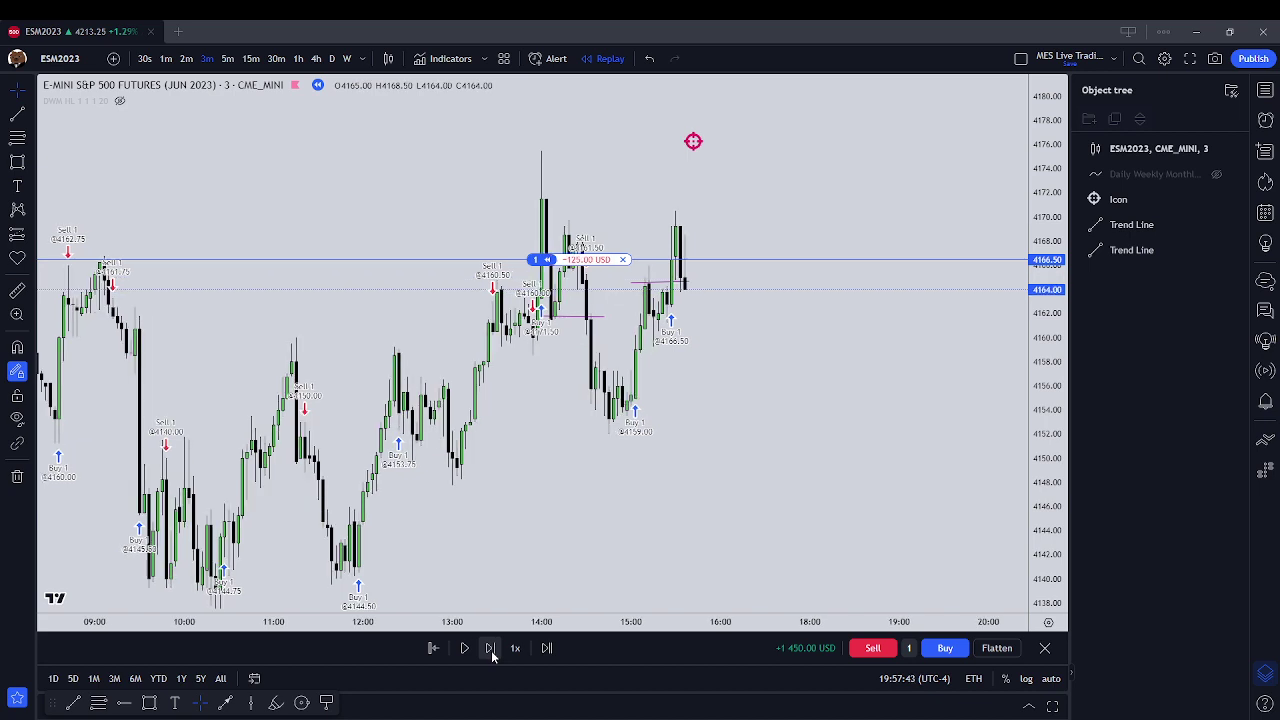
pyautogui.click(491, 649)
pyautogui.click(491, 649)
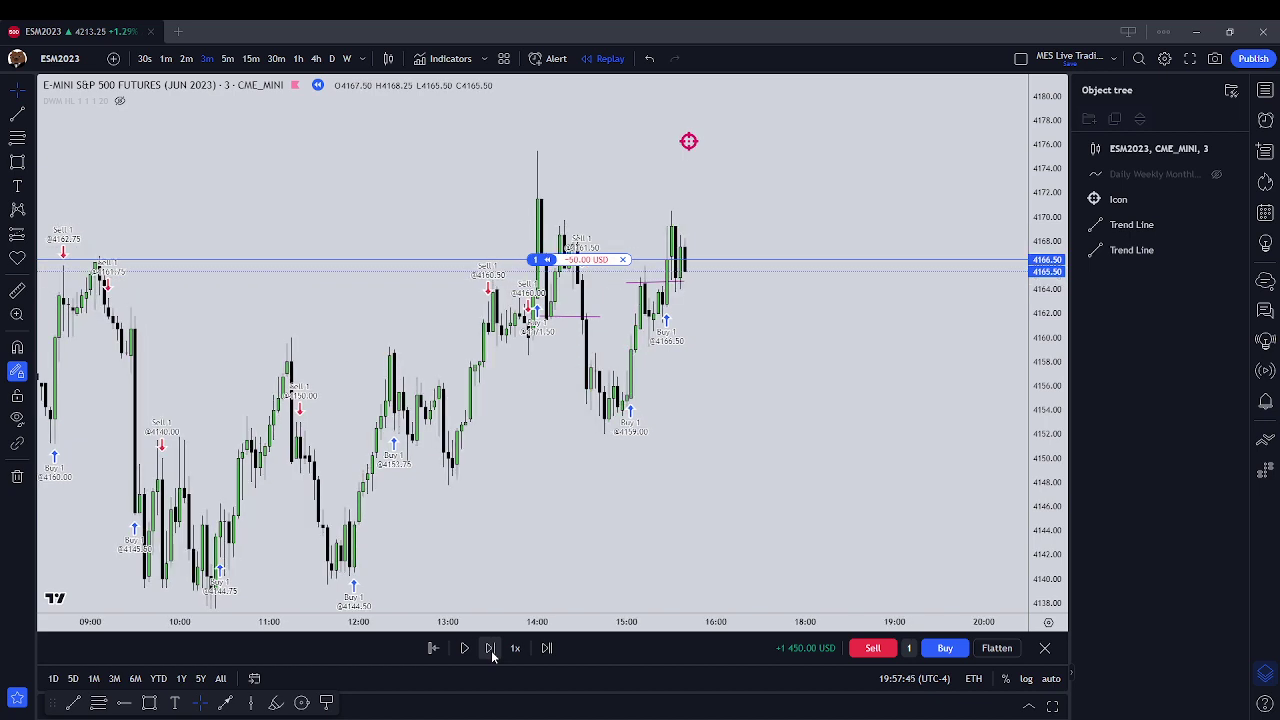
pyautogui.click(491, 649)
pyautogui.click(491, 649)
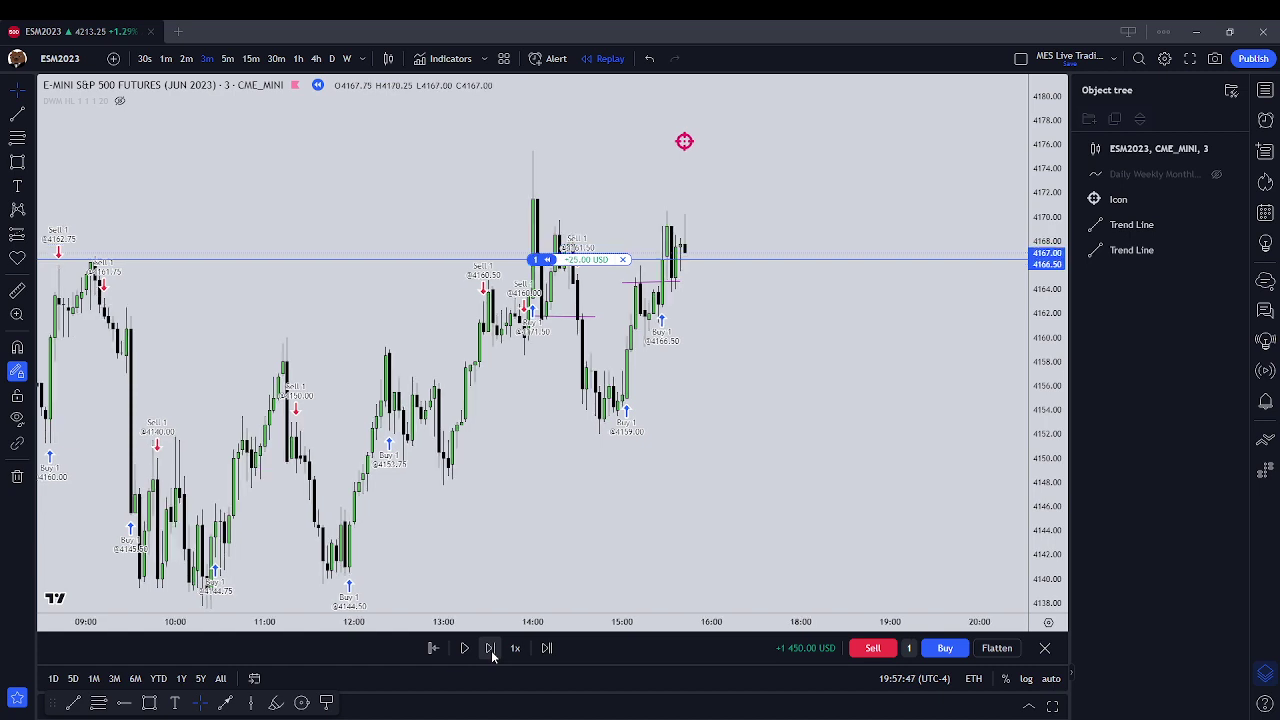
pyautogui.click(491, 649)
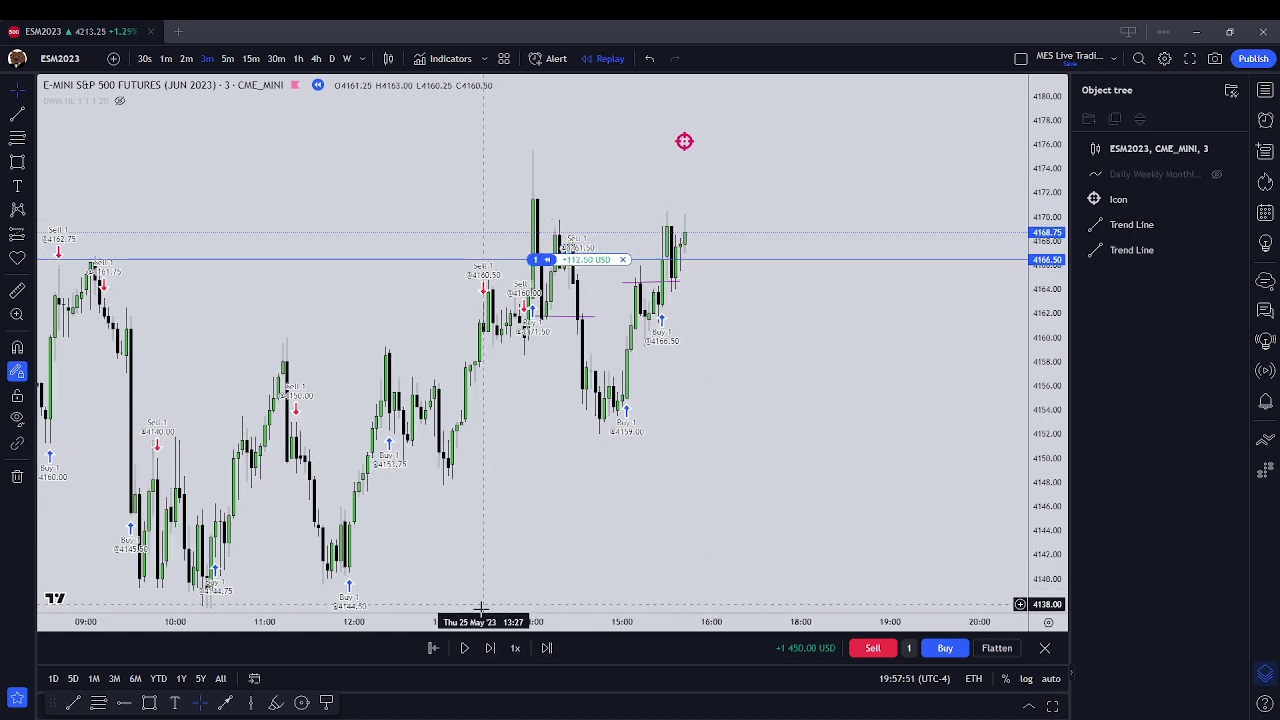
pyautogui.click(490, 652)
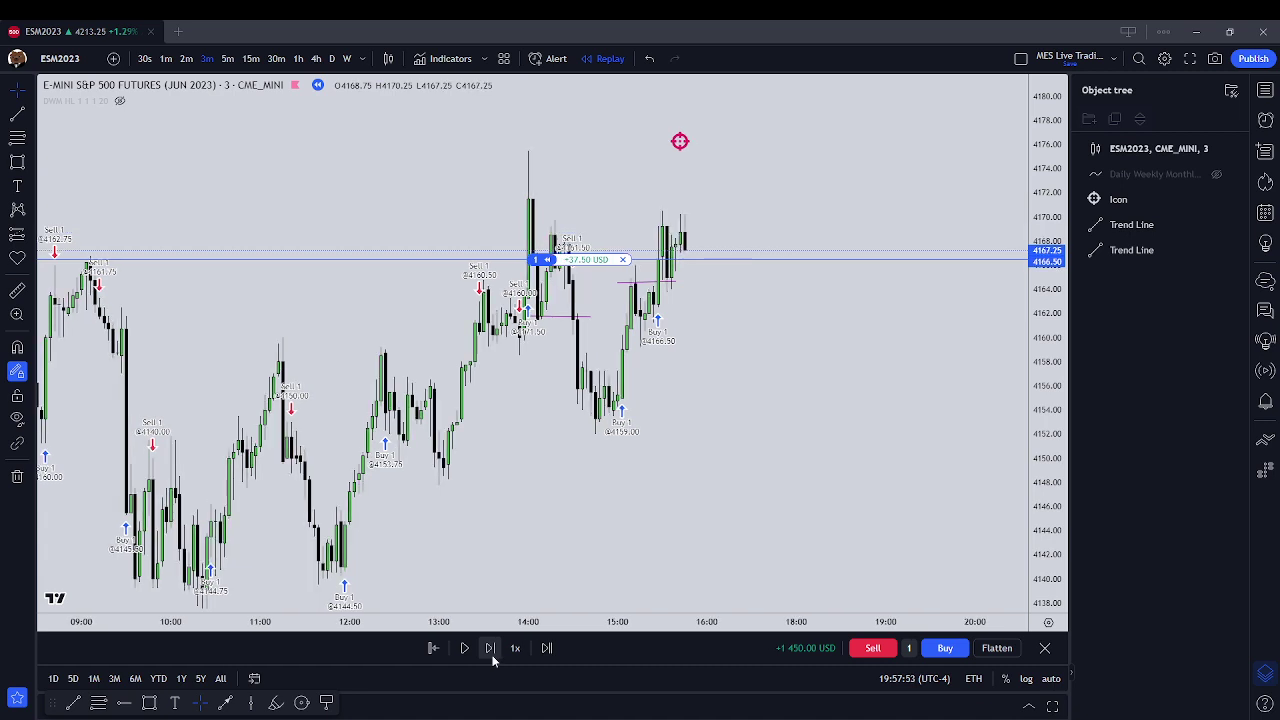
pyautogui.click(492, 657)
pyautogui.click(492, 660)
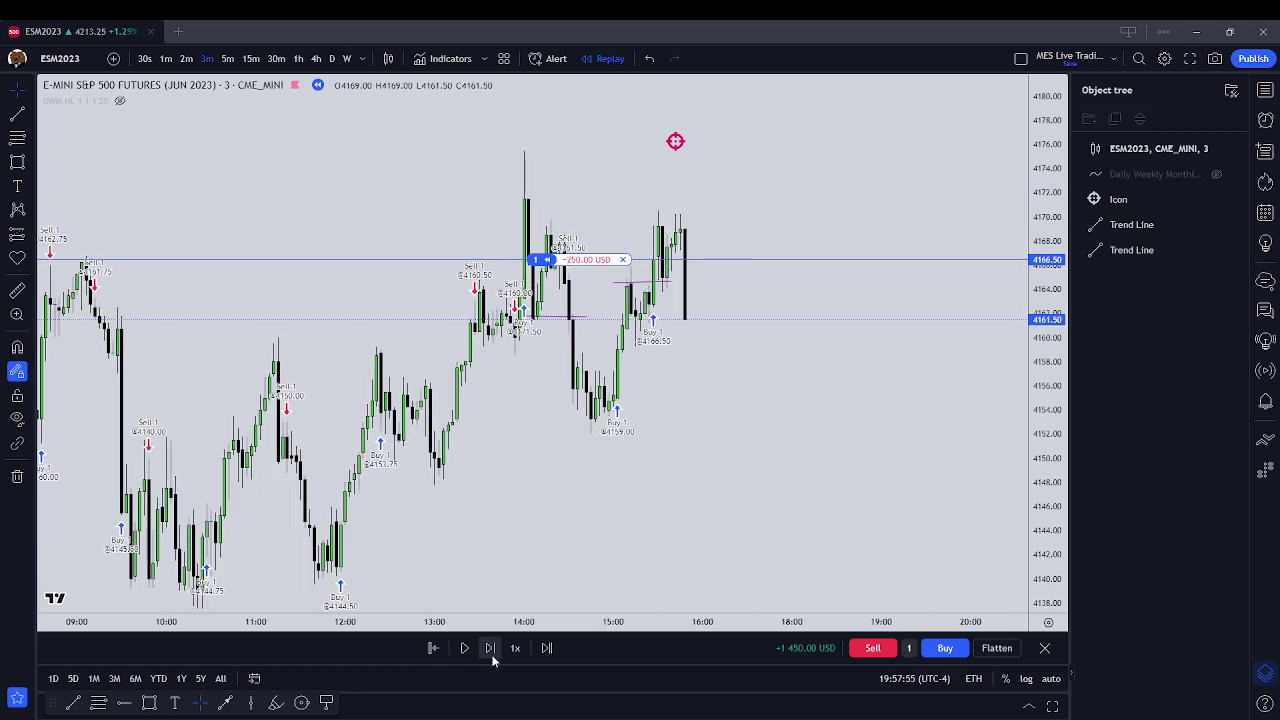
pyautogui.click(492, 660)
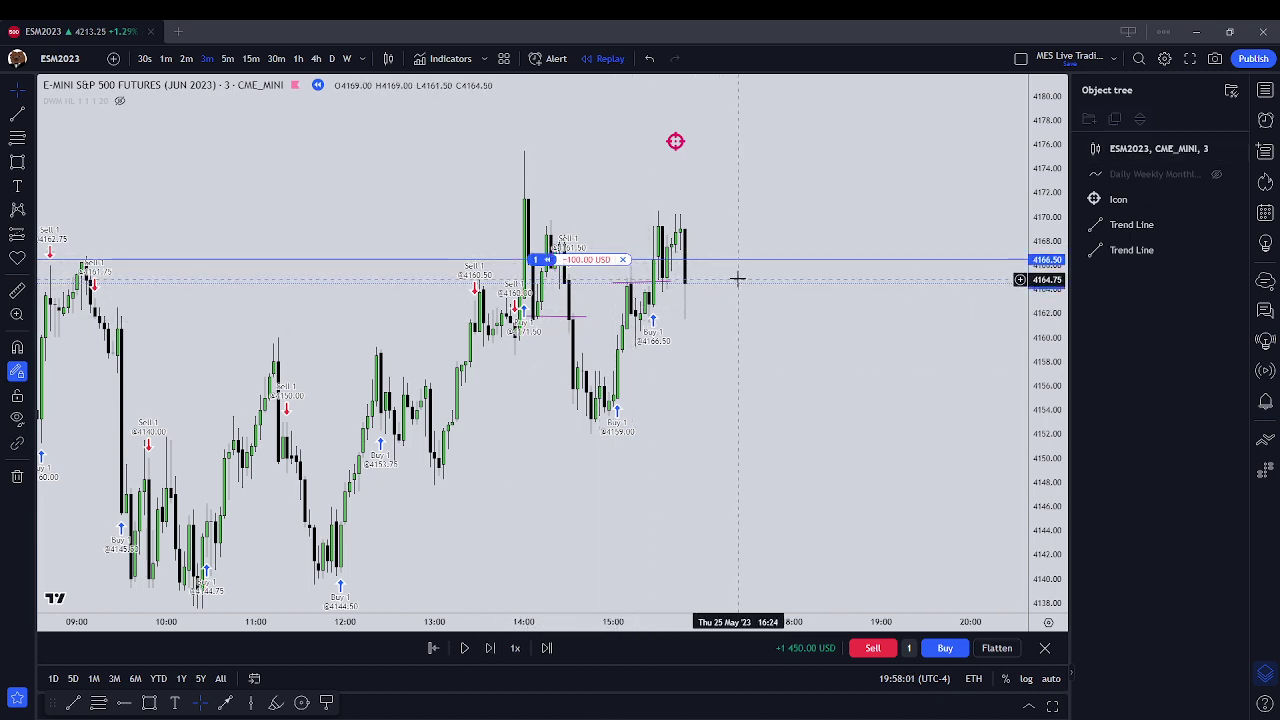
# Close the long position and advance the replay bar by bar to the 16:18 candle
pyautogui.click(622, 259)
pyautogui.moveTo(764, 214)
pyautogui.mouseDown()
pyautogui.moveTo(716, 316)
pyautogui.moveTo(580, 449)
pyautogui.moveTo(723, 323)
pyautogui.moveTo(563, 429)
pyautogui.mouseUp()
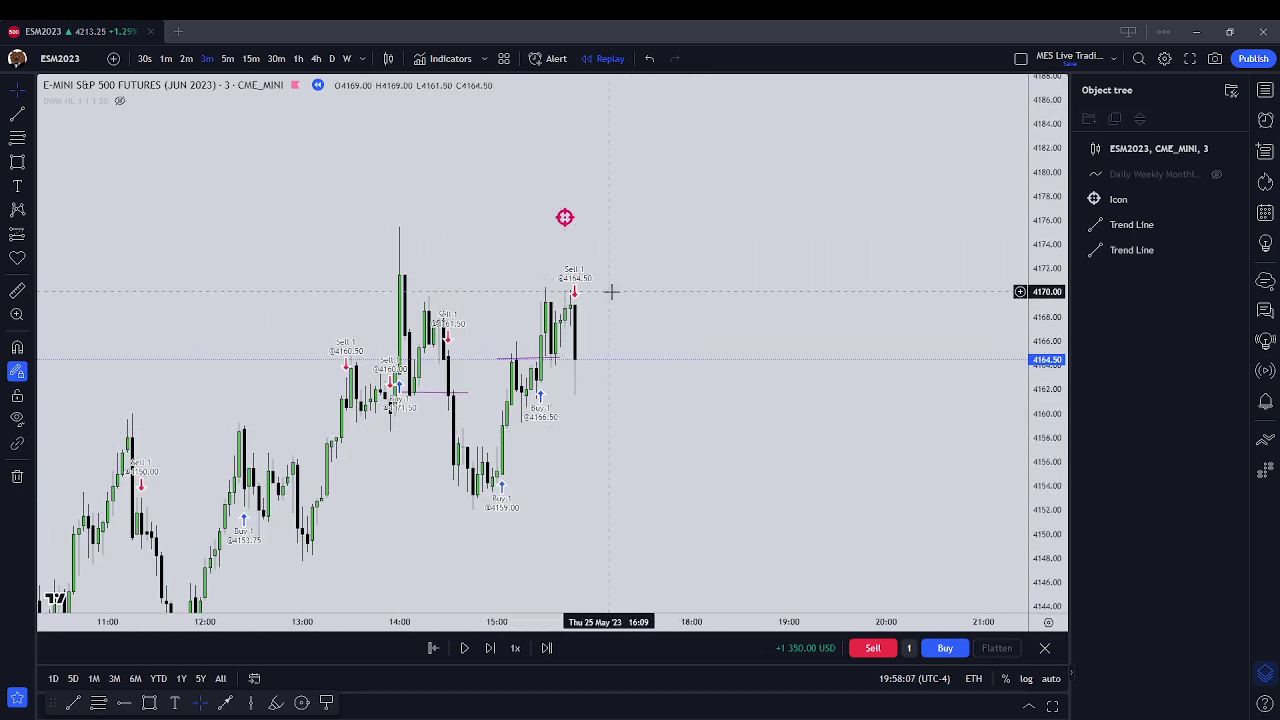
pyautogui.moveTo(617, 277); pyautogui.dragTo(651, 246)
pyautogui.scroll(-1, 651, 243)
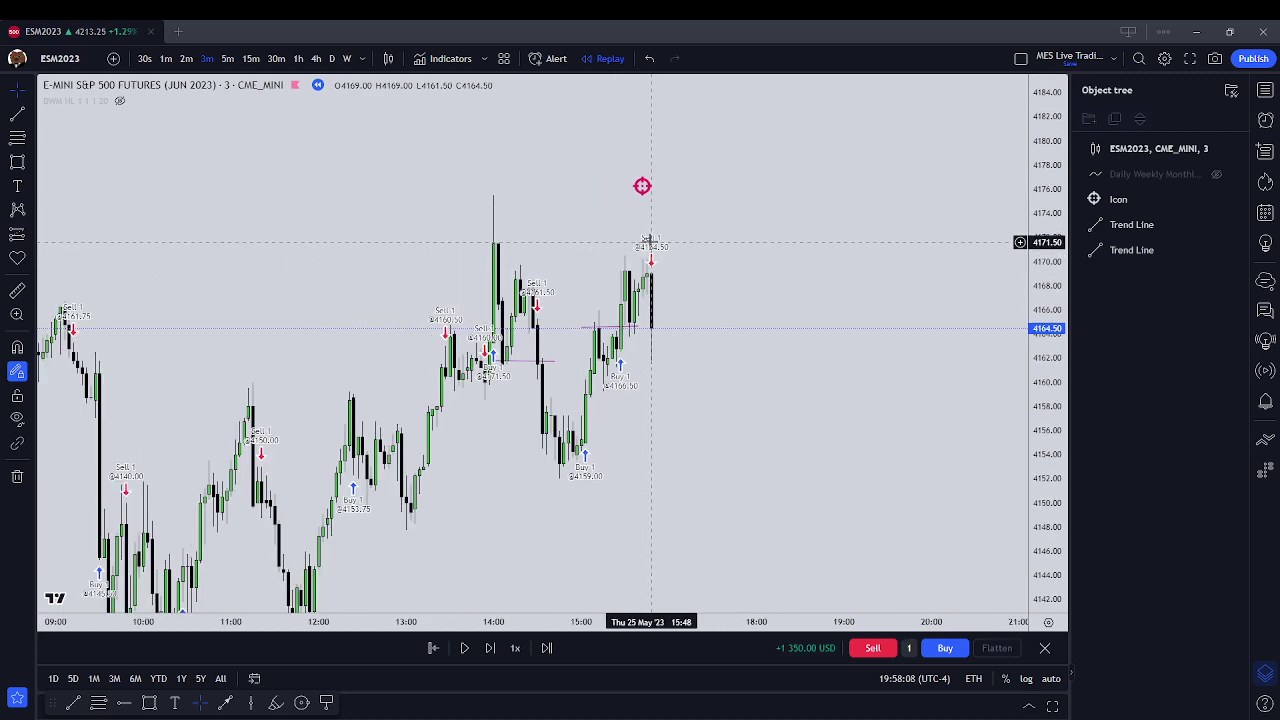
pyautogui.click(491, 648)
pyautogui.click(491, 648)
pyautogui.click(491, 648)
pyautogui.click(491, 648)
pyautogui.click(491, 648)
pyautogui.click(490, 651)
pyautogui.click(490, 652)
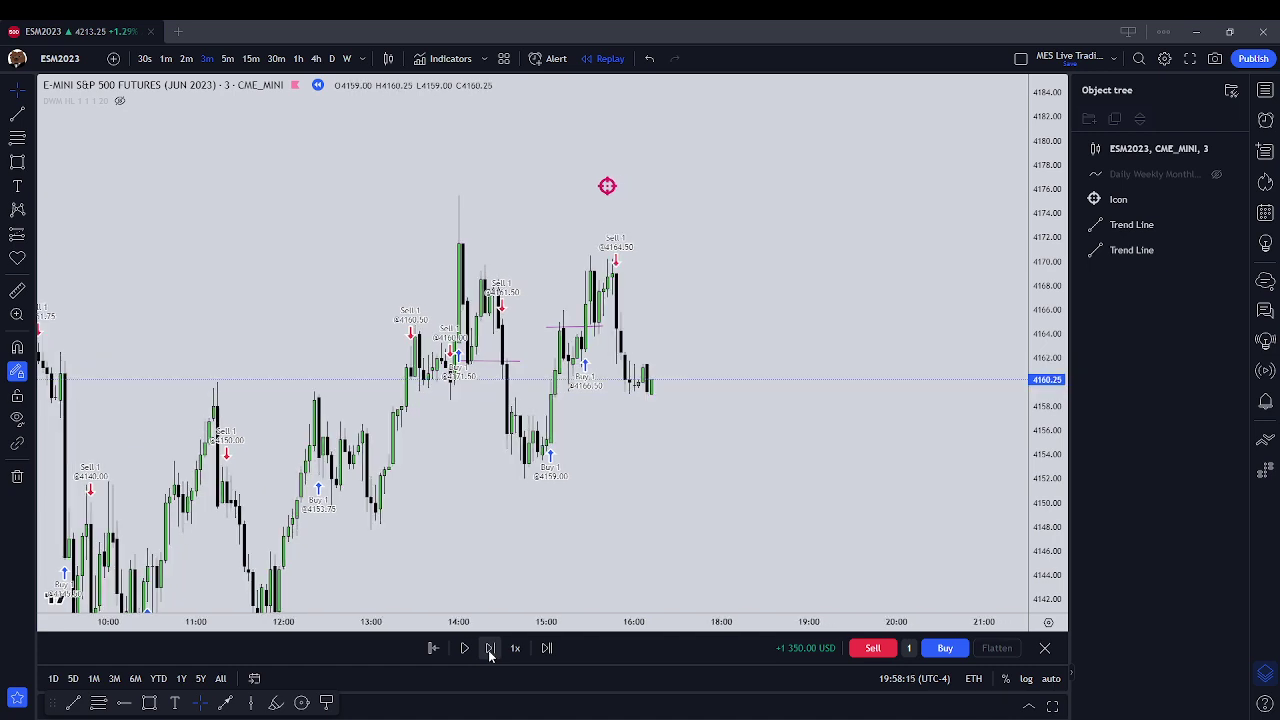
pyautogui.click(490, 649)
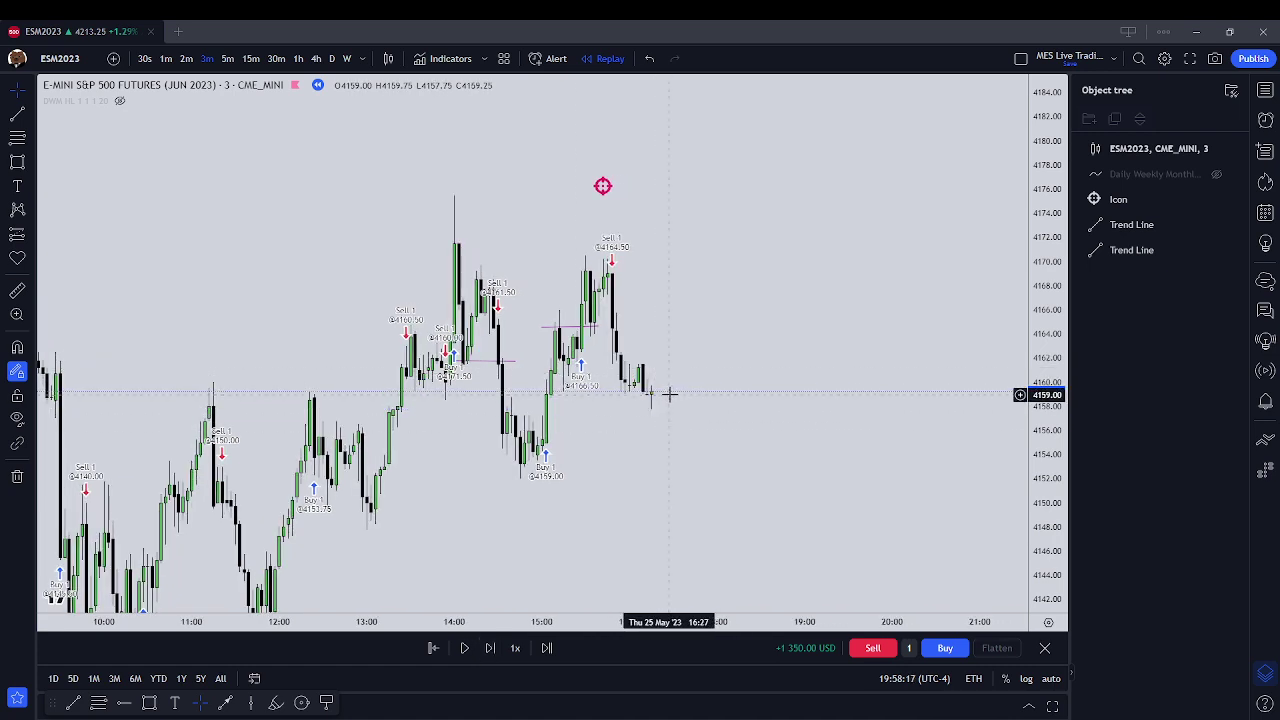
pyautogui.click(490, 649)
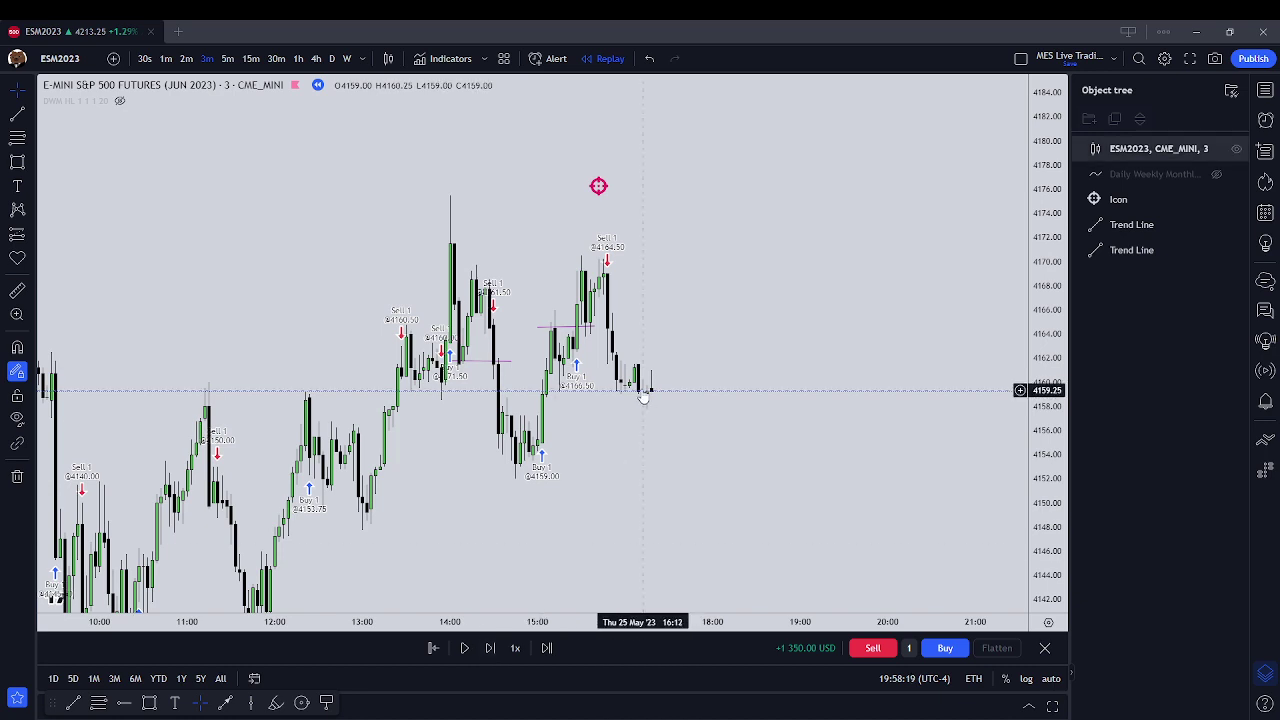
# Advance the replay bar by bar across the session break to the 18:33 candle
pyautogui.click(490, 649)
pyautogui.click(490, 649)
pyautogui.click(490, 649)
pyautogui.click(490, 649)
pyautogui.click(490, 649)
pyautogui.click(490, 649)
pyautogui.click(490, 649)
pyautogui.click(490, 649)
pyautogui.click(490, 649)
pyautogui.click(490, 649)
pyautogui.click(490, 649)
pyautogui.click(490, 649)
pyautogui.click(490, 649)
pyautogui.click(490, 649)
pyautogui.click(490, 649)
pyautogui.click(490, 649)
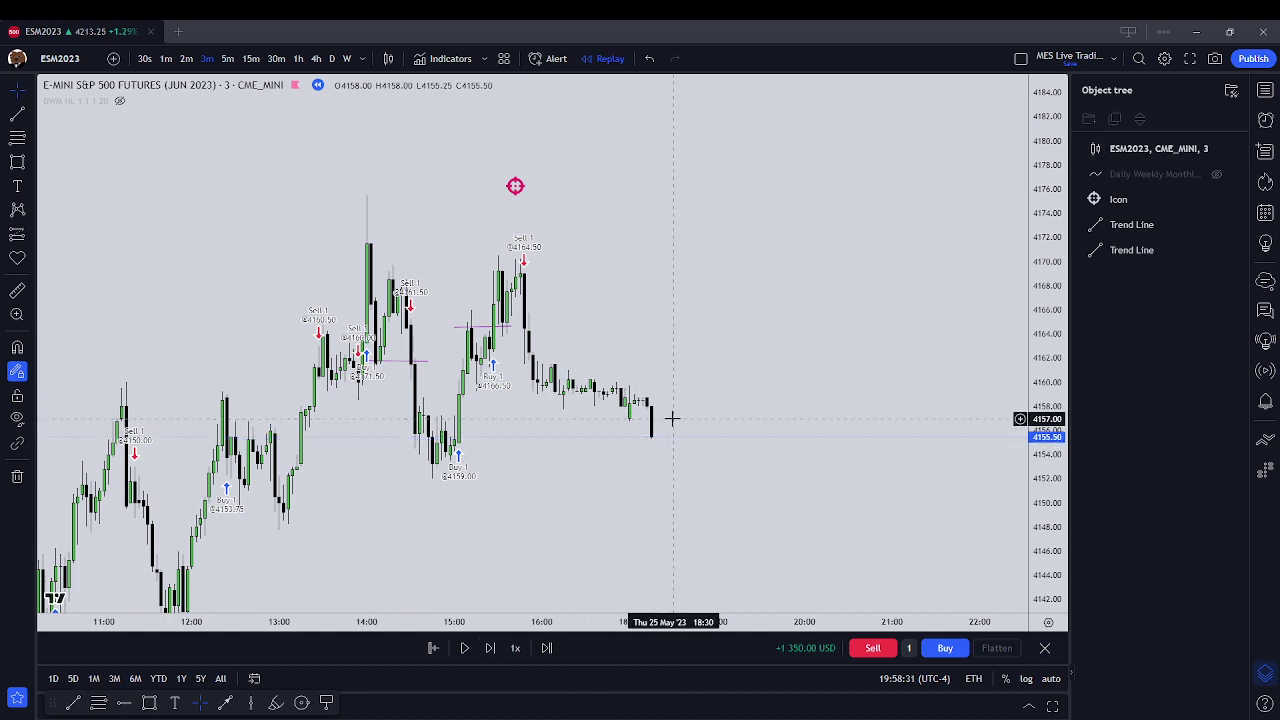
pyautogui.click(490, 648)
pyautogui.click(490, 648)
pyautogui.click(488, 655)
pyautogui.click(488, 655)
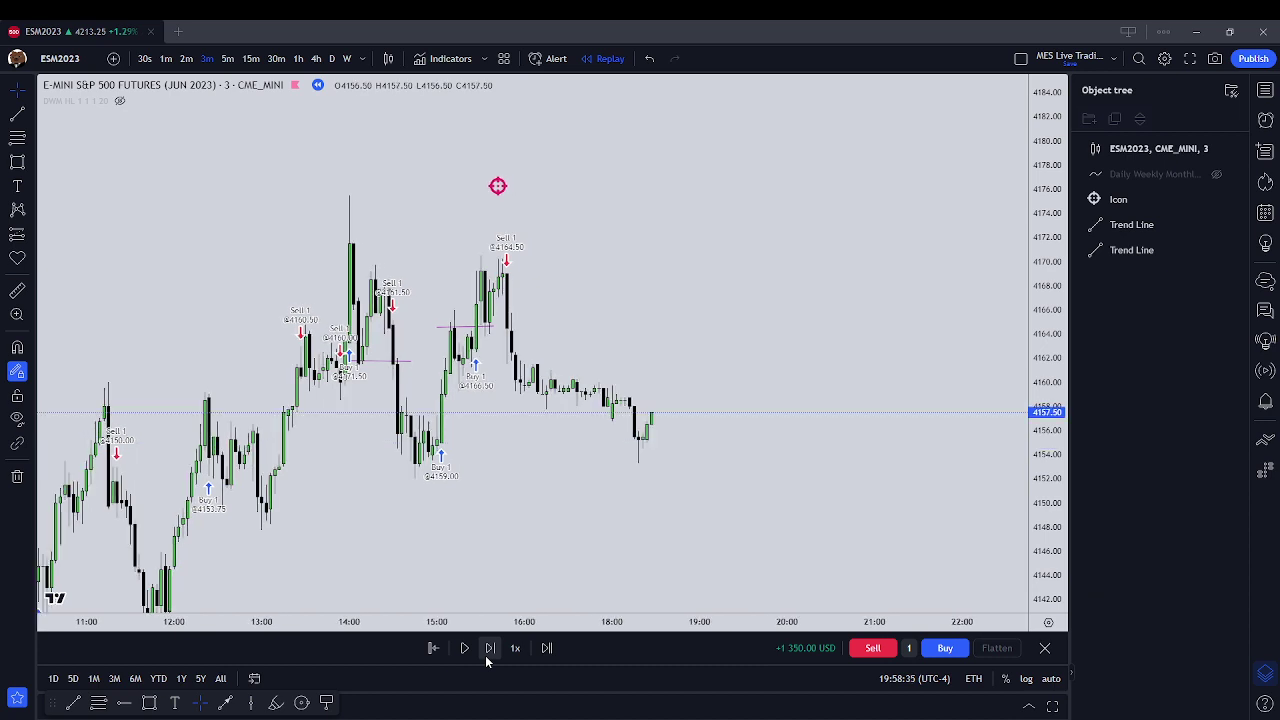
pyautogui.click(490, 648)
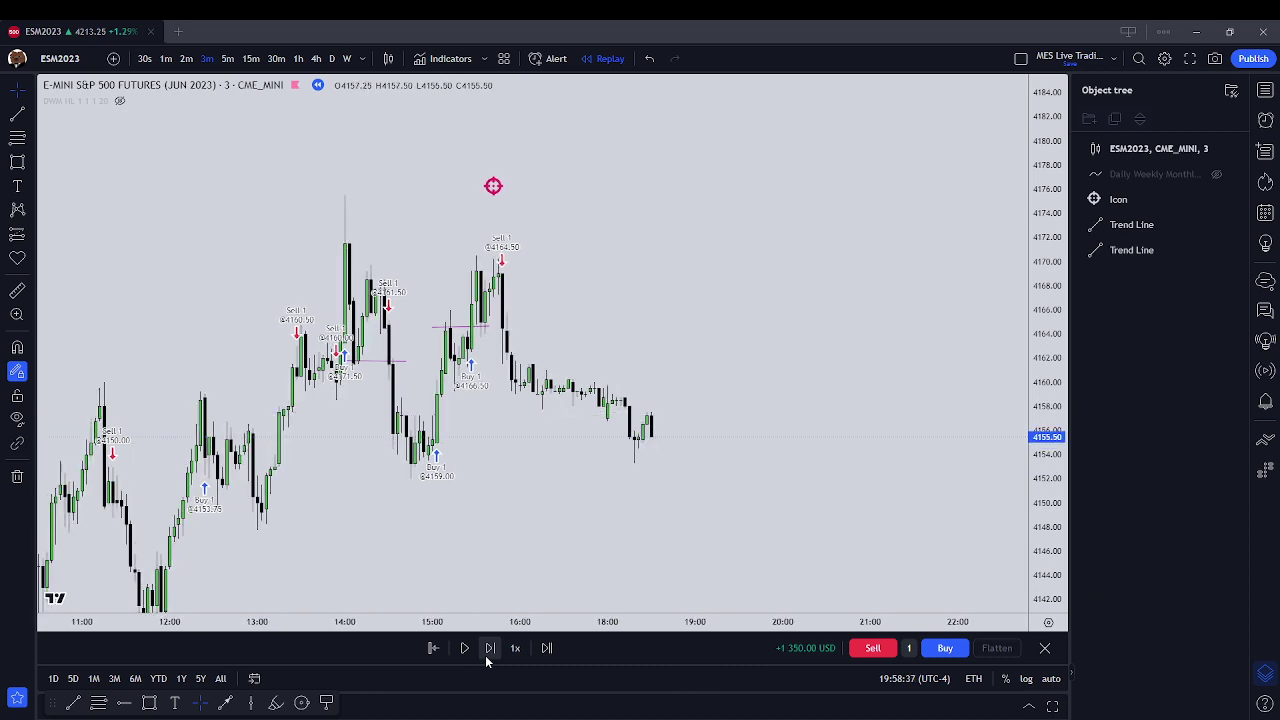
pyautogui.click(489, 652)
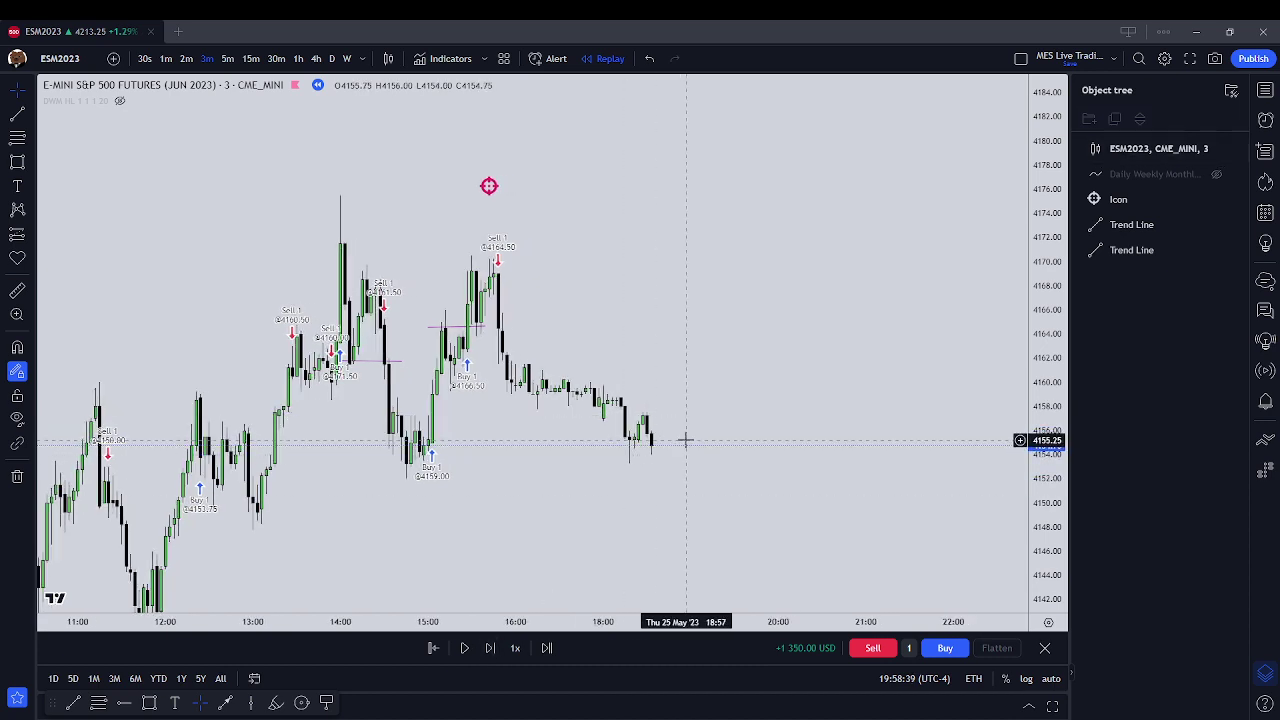
# Sell one contract at the 18:33 candle and advance the replay bar by bar to the 19:15 candle while holding the short
pyautogui.moveTo(687, 438); pyautogui.dragTo(698, 409)
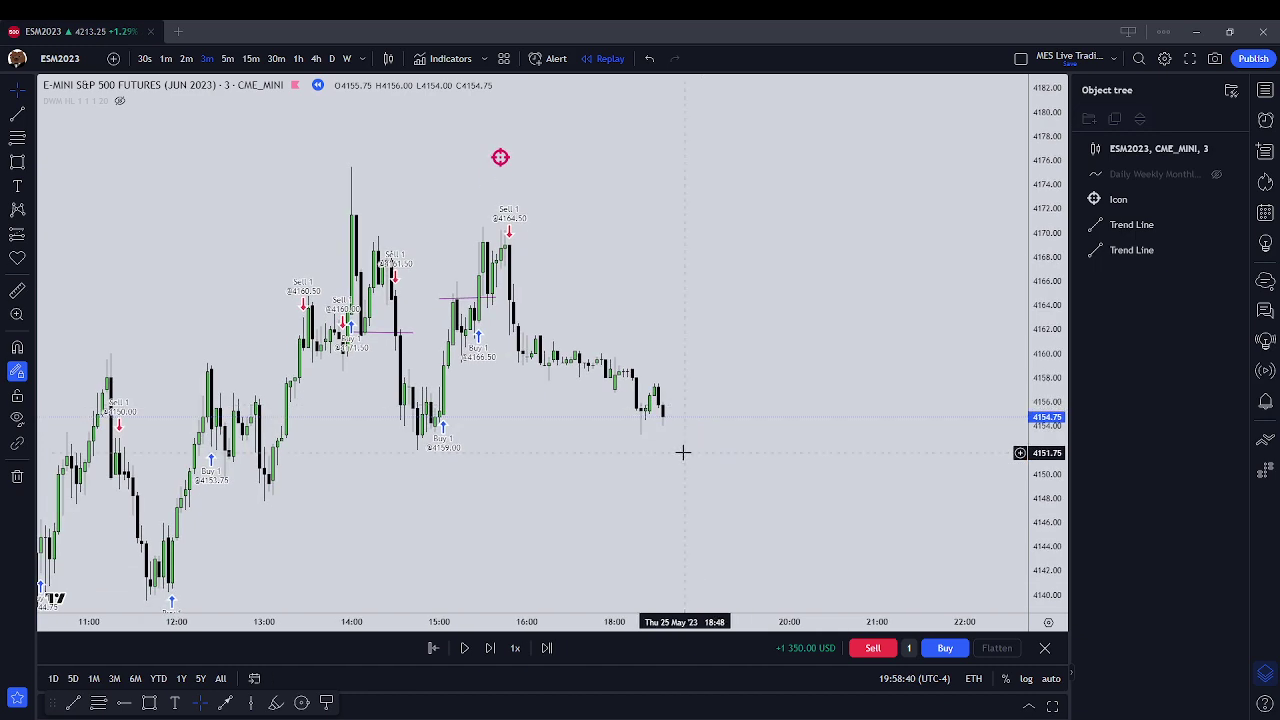
pyautogui.click(873, 648)
pyautogui.click(498, 651)
pyautogui.click(498, 651)
pyautogui.click(498, 651)
pyautogui.click(498, 651)
pyautogui.click(498, 651)
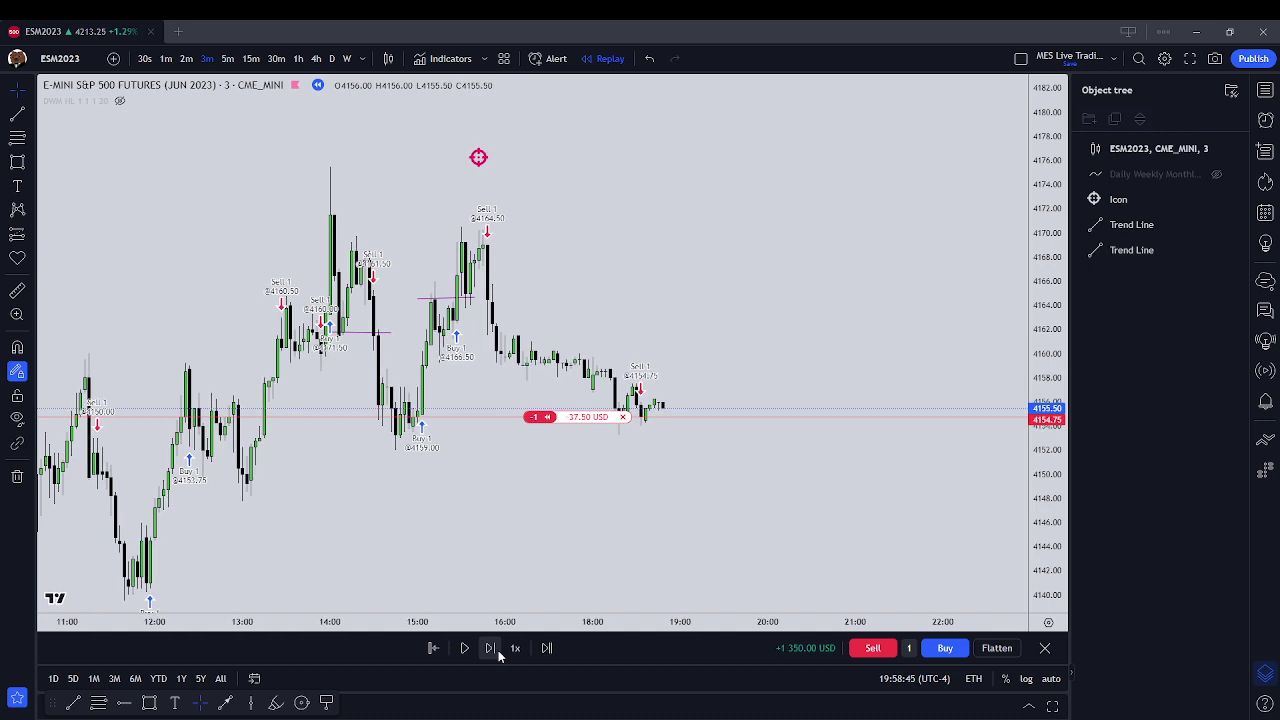
pyautogui.click(497, 651)
pyautogui.click(496, 652)
pyautogui.click(495, 653)
pyautogui.click(494, 654)
pyautogui.click(492, 650)
pyautogui.click(492, 650)
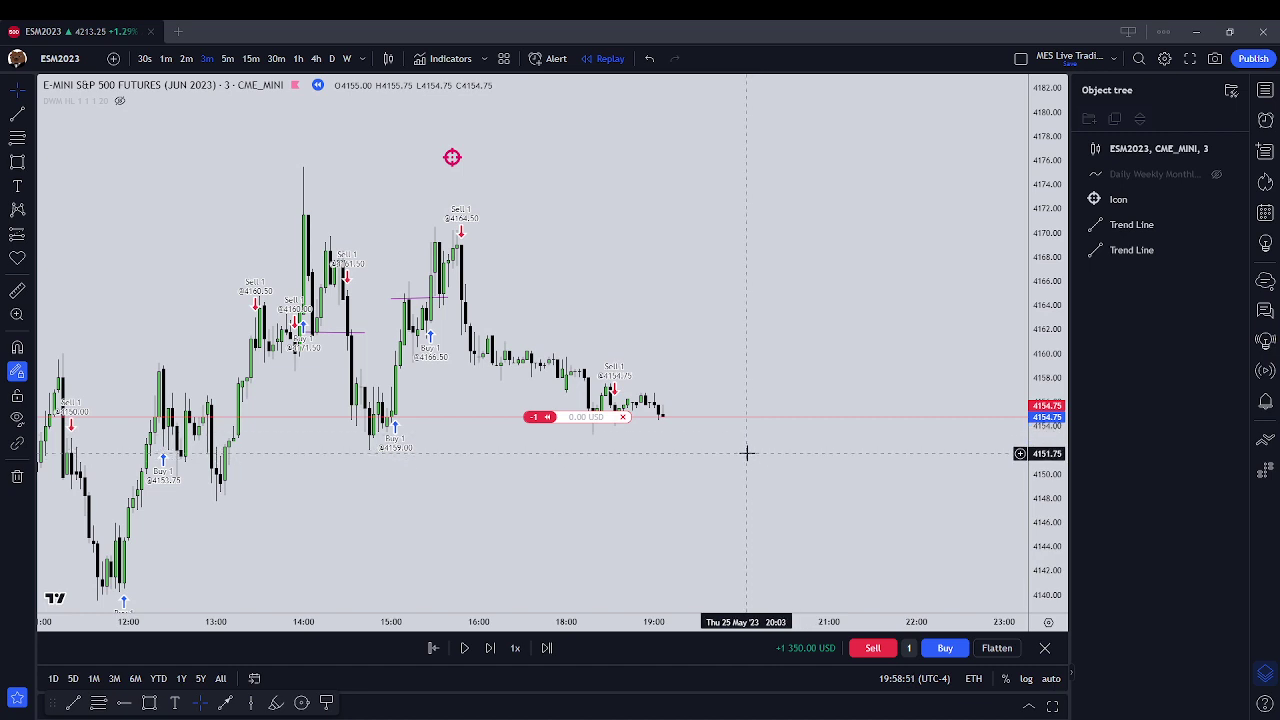
pyautogui.click(492, 648)
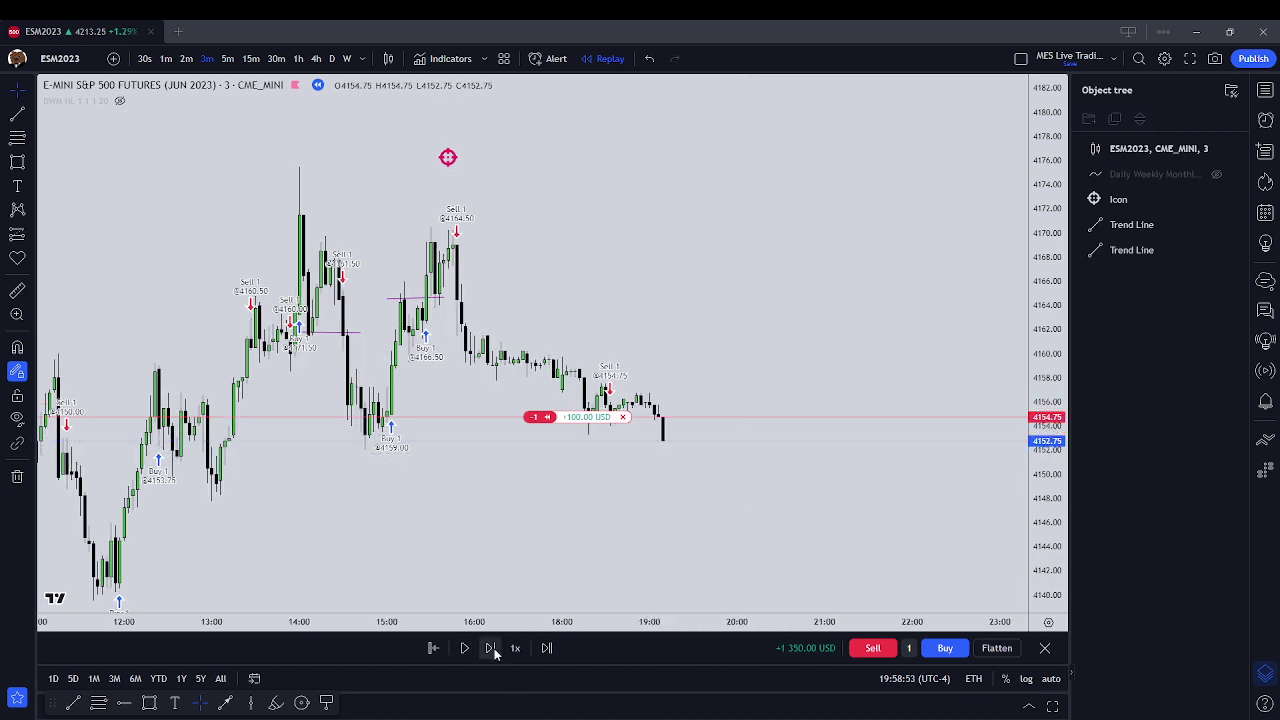
pyautogui.click(494, 648)
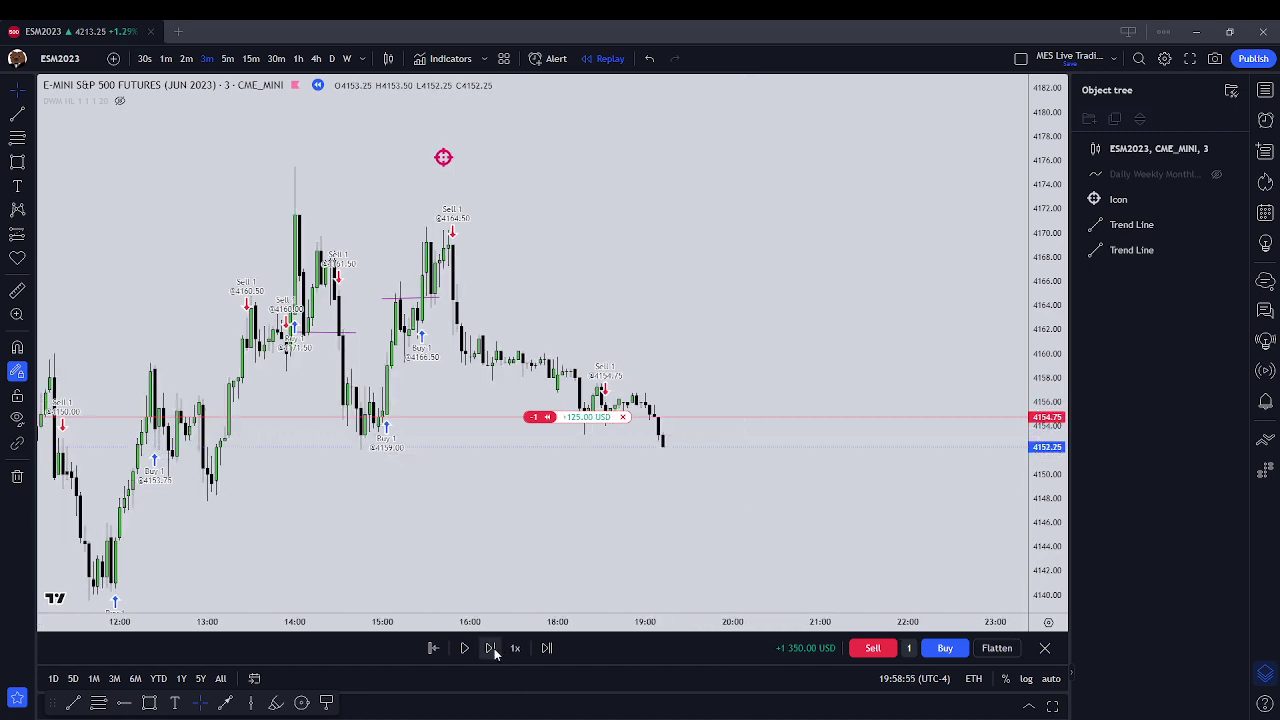
pyautogui.click(494, 648)
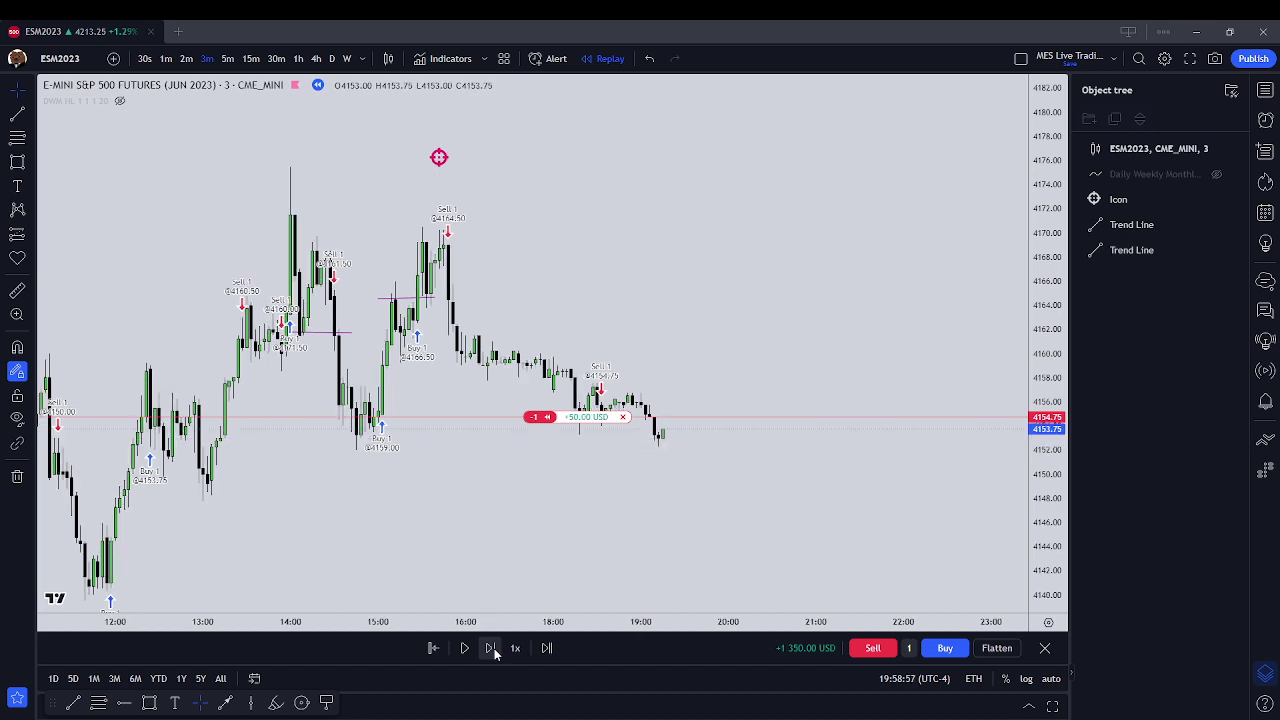
# Close the short position and advance the replay bar by bar to the 19:48 candle
pyautogui.click(620, 420)
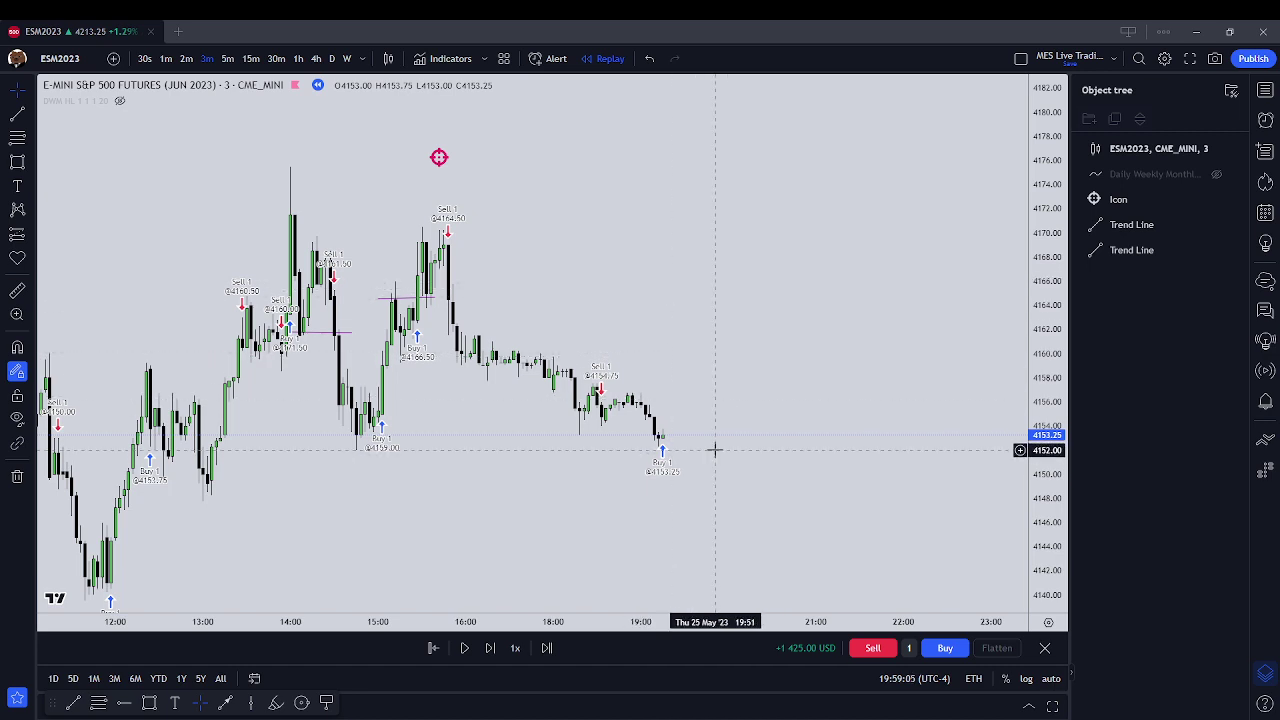
pyautogui.click(490, 648)
pyautogui.click(490, 648)
pyautogui.click(490, 648)
pyautogui.click(490, 648)
pyautogui.click(490, 648)
pyautogui.click(490, 648)
pyautogui.click(490, 648)
pyautogui.click(490, 648)
pyautogui.click(490, 648)
pyautogui.click(490, 648)
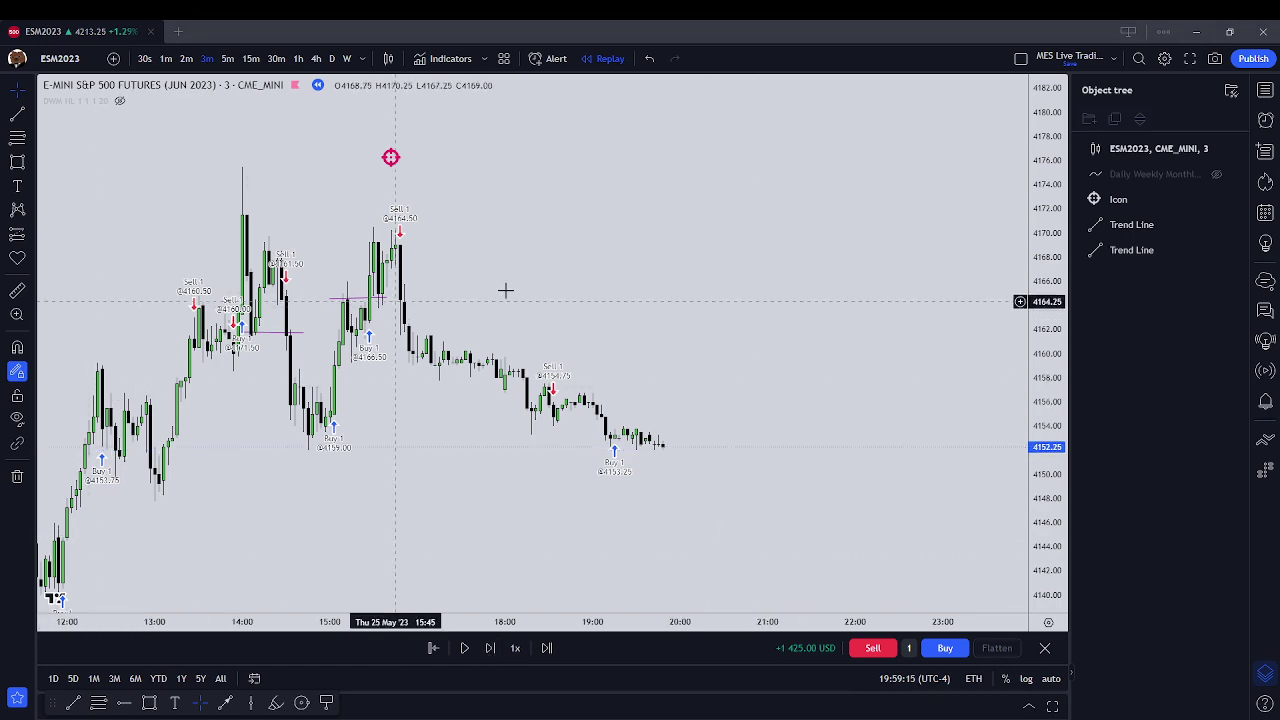
# Examine the whole day's price swings and trade markers on the 3-minute chart
pyautogui.scroll(-3, 503, 289)
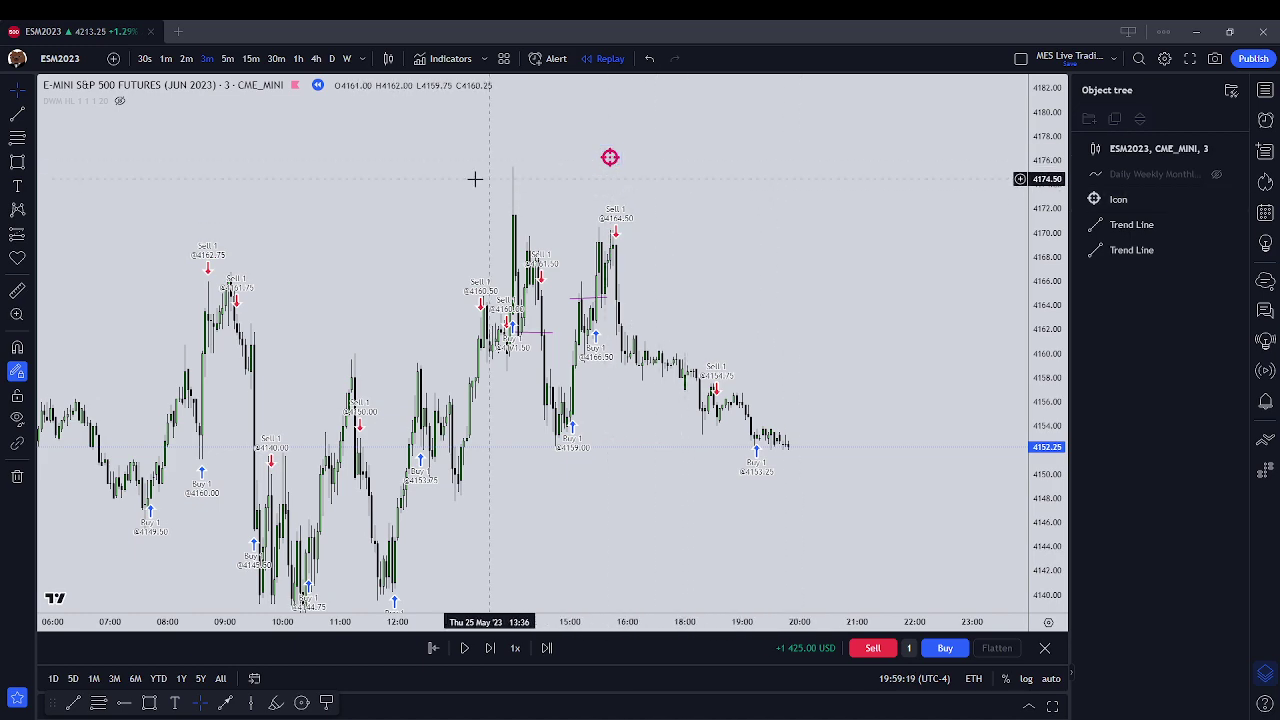
pyautogui.moveTo(609, 474); pyautogui.dragTo(636, 447)
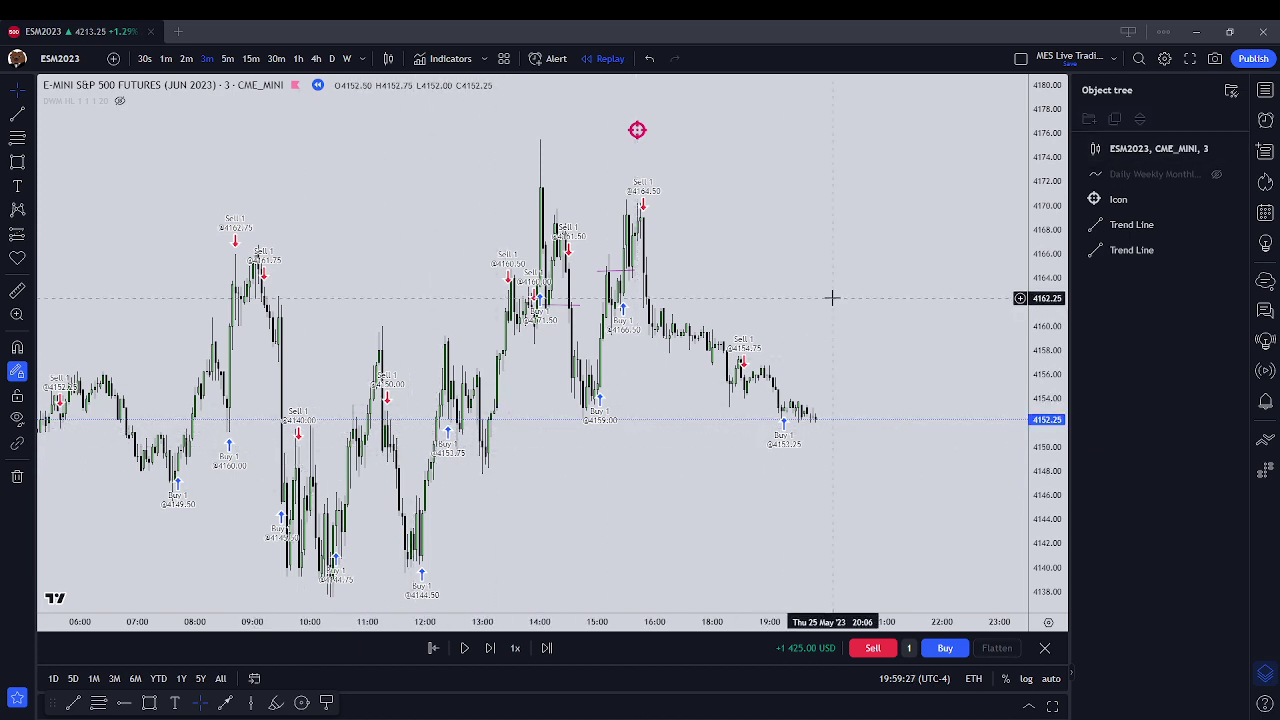
pyautogui.scroll(2, 831, 291)
pyautogui.scroll(-1, 789, 291)
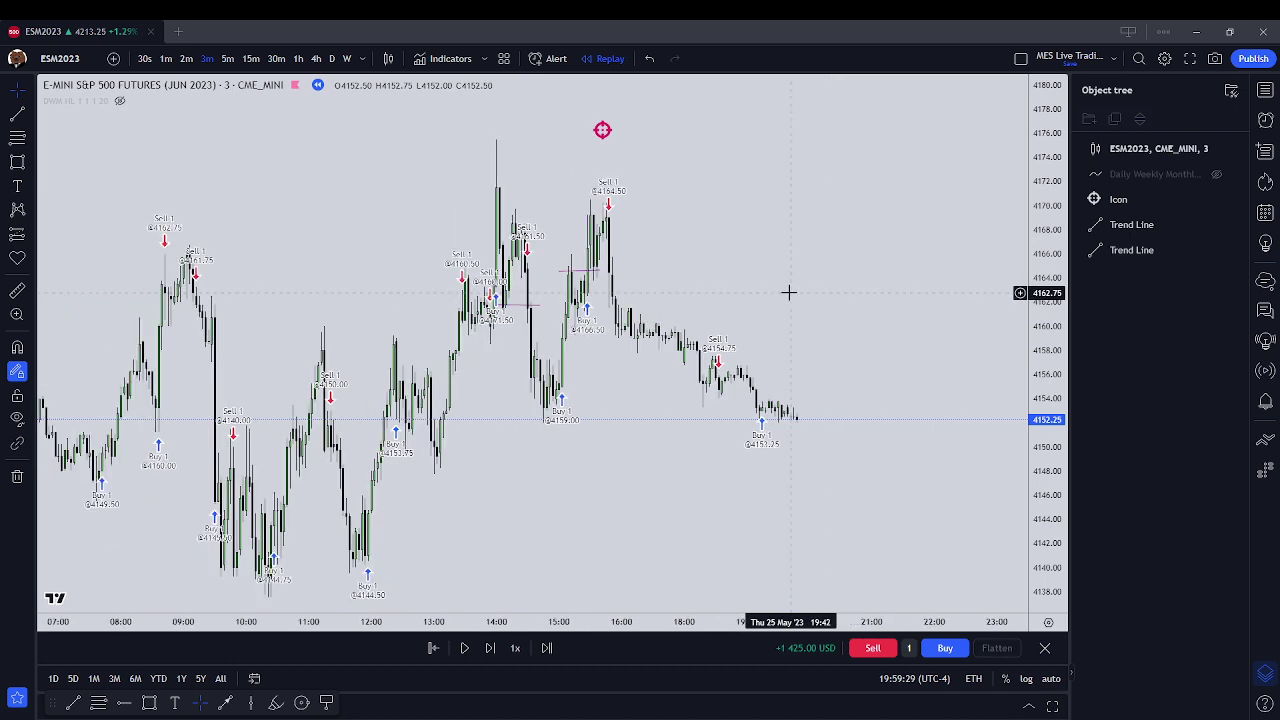
pyautogui.scroll(-1, 789, 291)
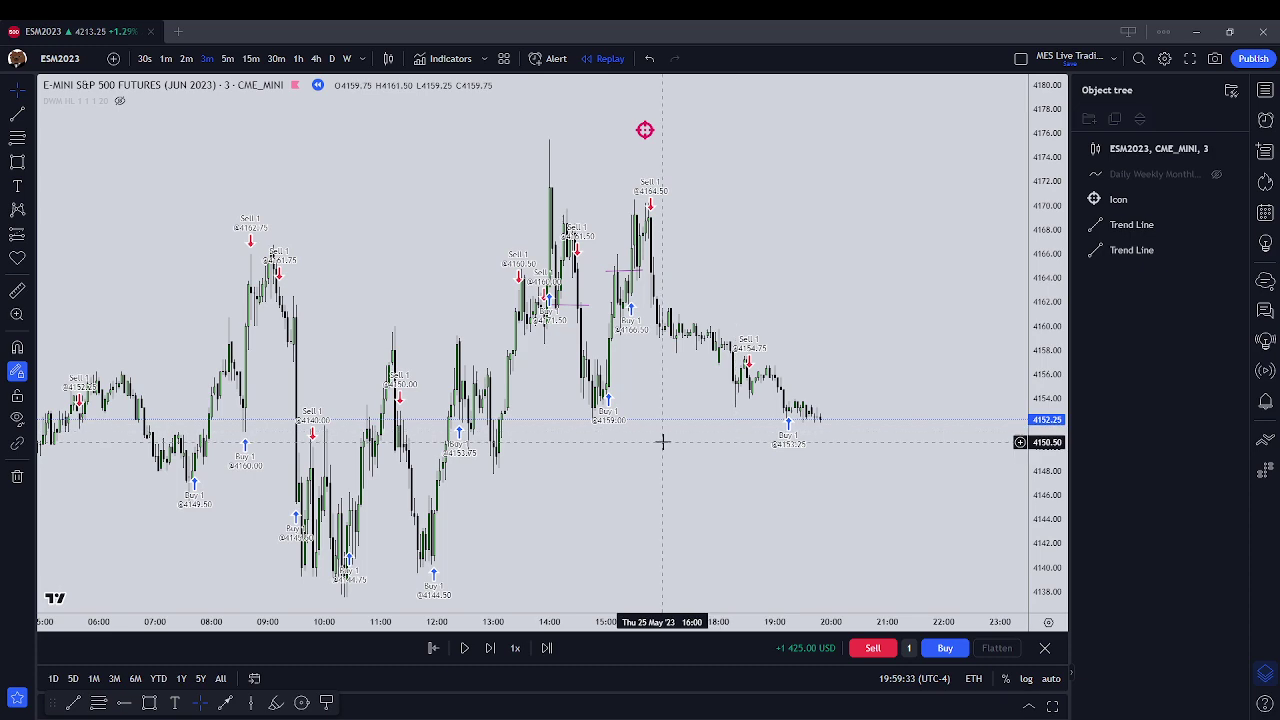
pyautogui.moveTo(663, 440); pyautogui.dragTo(736, 437)
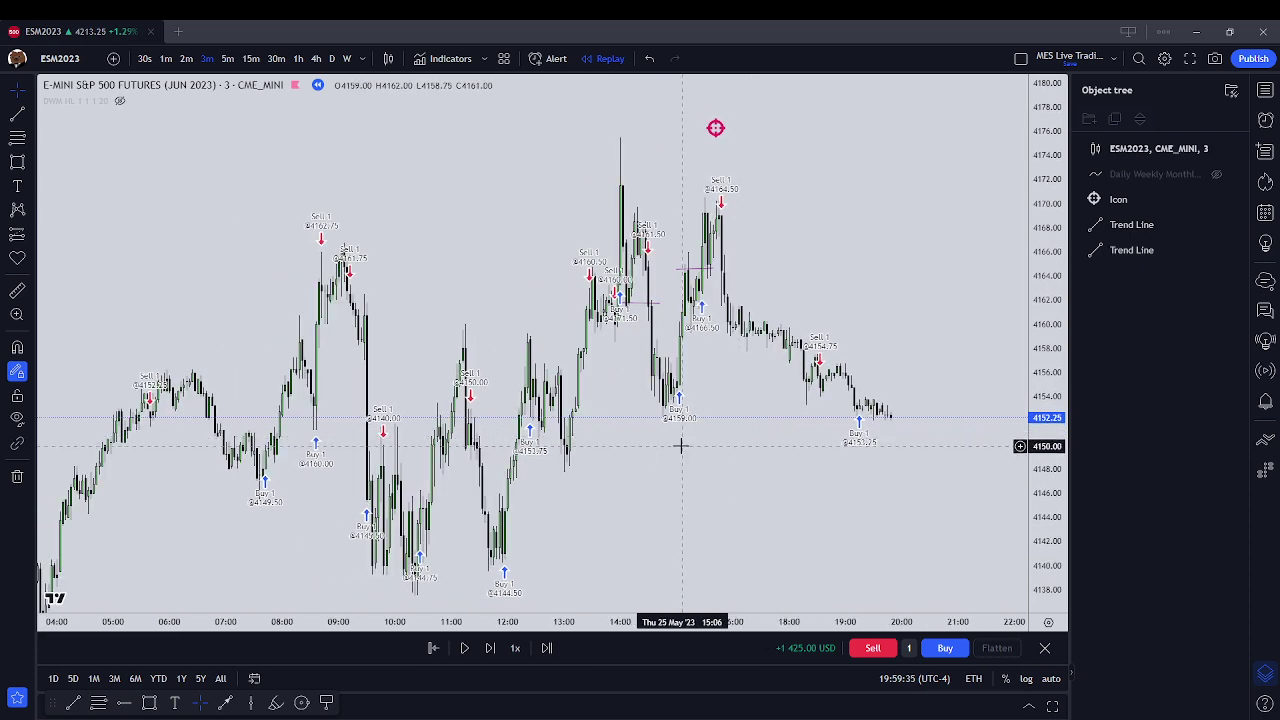